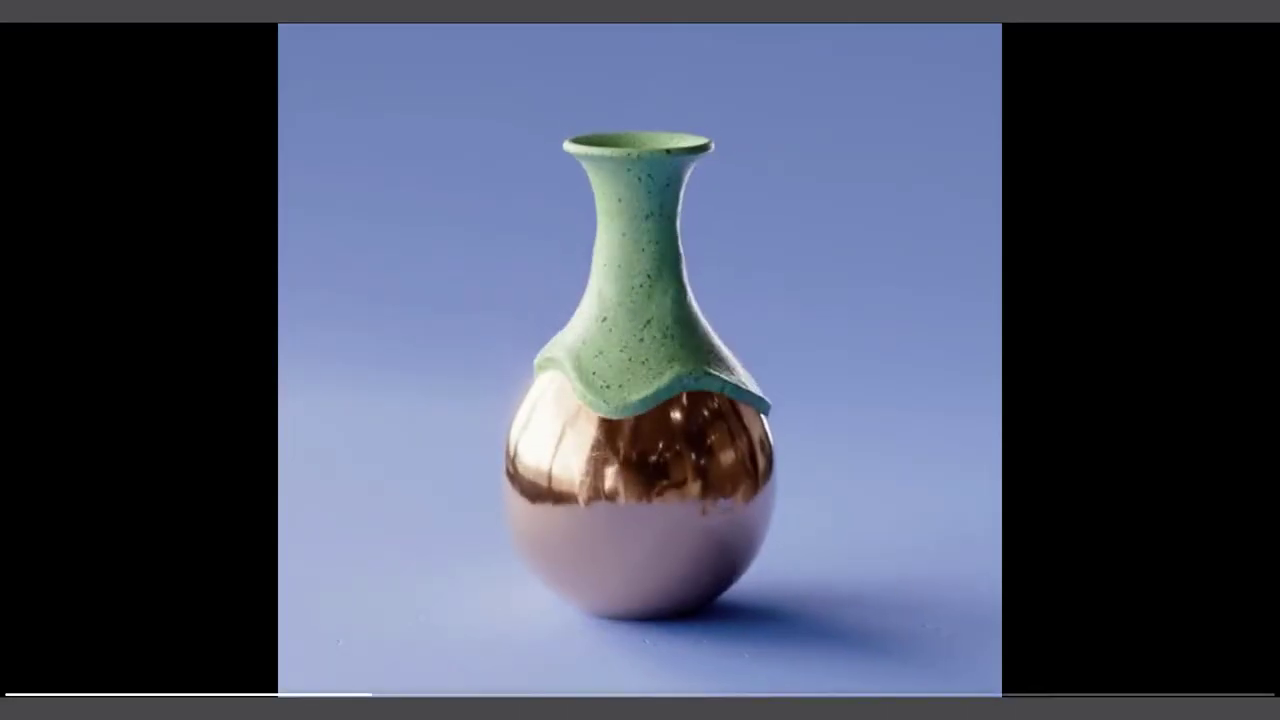
key("Escape")
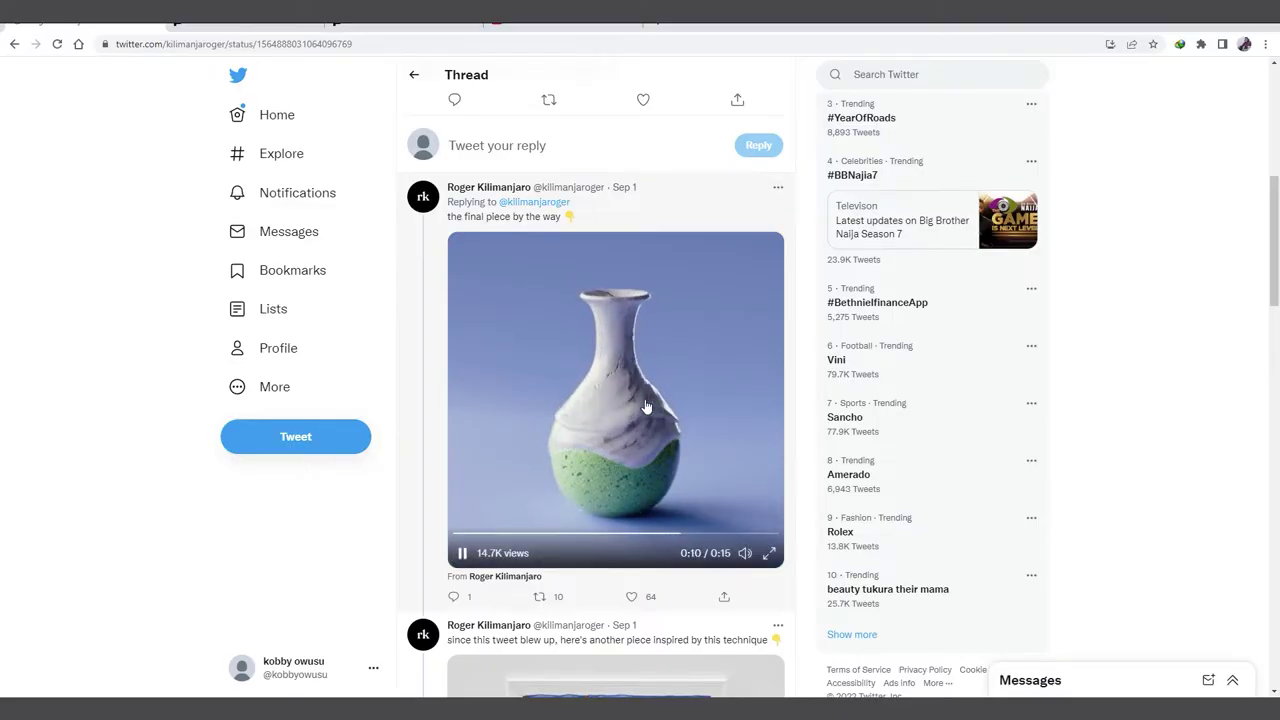
scroll(650, 420, "up", 5)
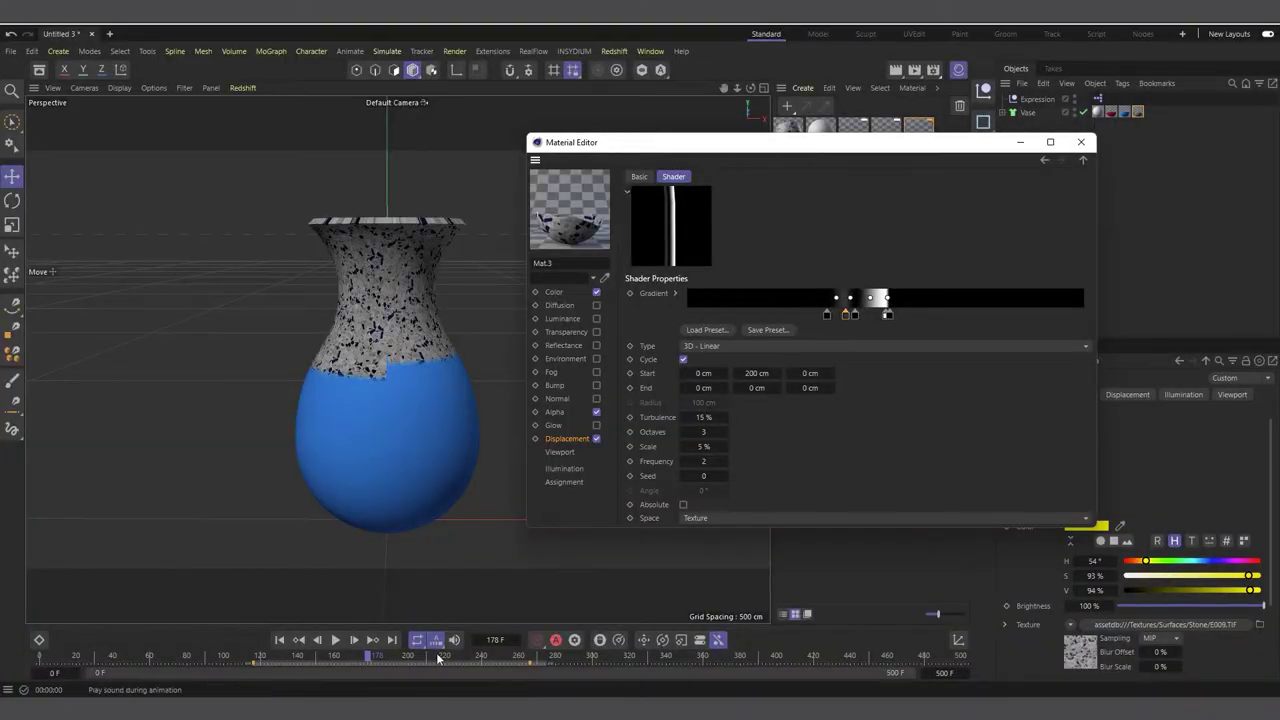
Move the dark knots of the displacement gradient closer together and set the middle knot's brightness value (V) to 77%
left_click(913, 66)
double_click(845, 314)
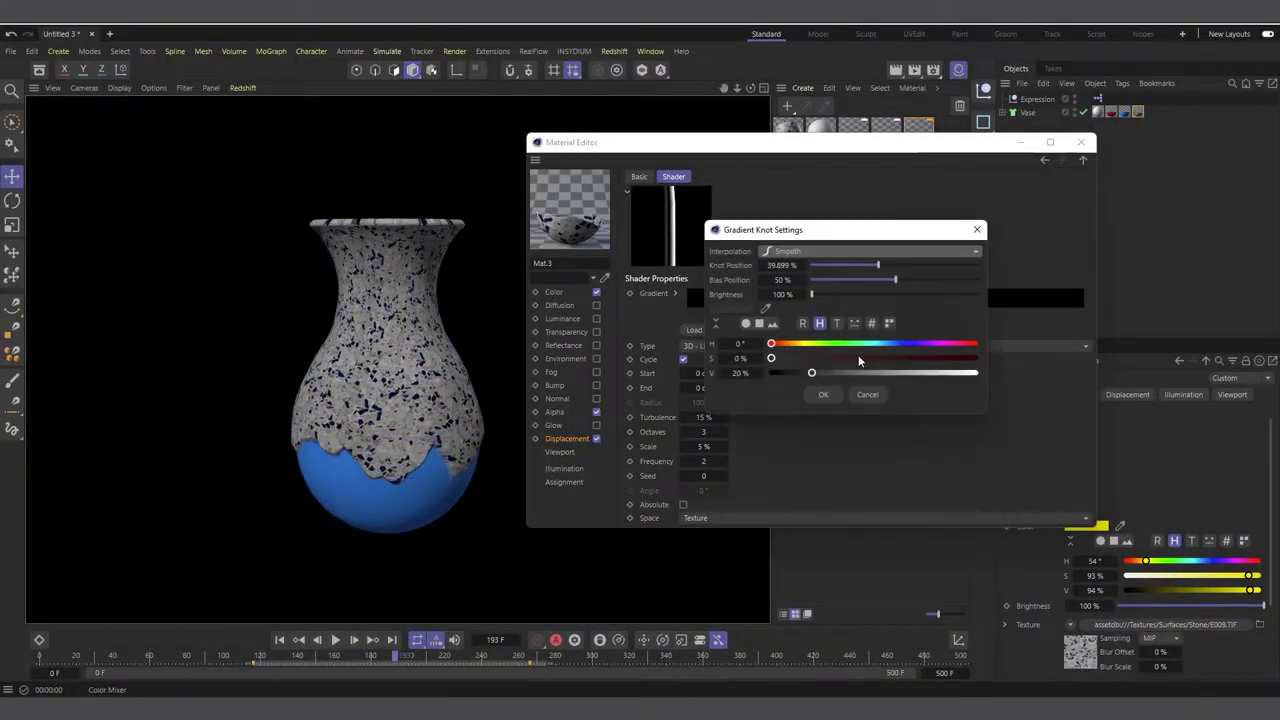
key("Return")
left_click_drag(828, 314, 840, 314)
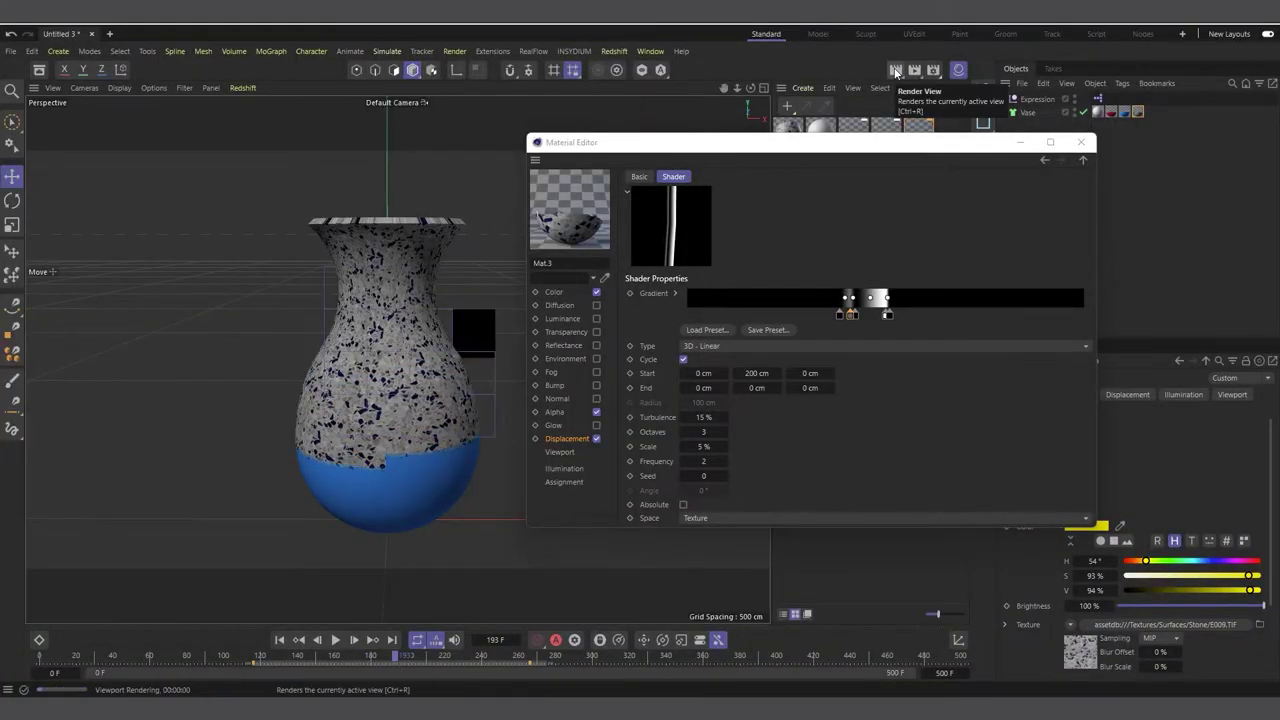
double_click(849, 314)
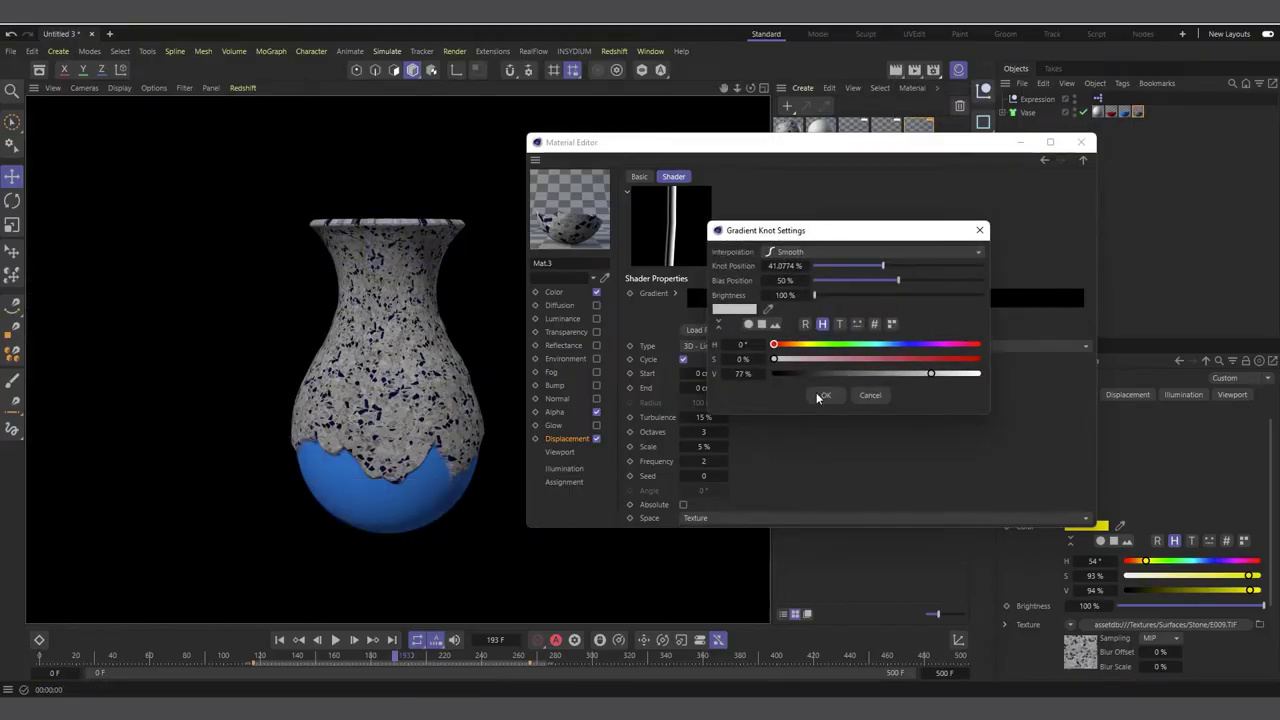
left_click(826, 395)
left_click(1050, 142)
mouse_move(632, 187)
left_mouse_down()
mouse_move(640, 194)
mouse_move(611, 191)
left_mouse_up()
key("ctrl+Tab")
left_click(897, 70)
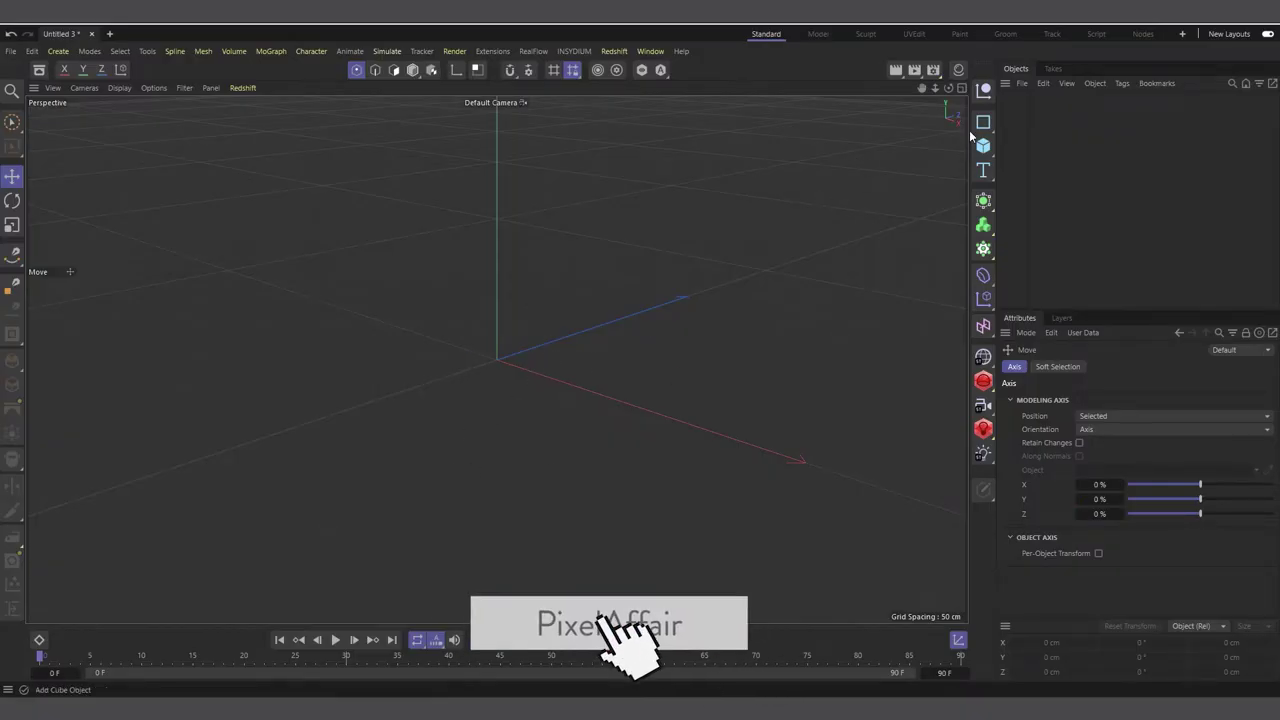
Draw a Bezier half-profile of a vase in the front view with the Spline Pen, from the origin up to a flared rim about 676 cm high
left_click(960, 89)
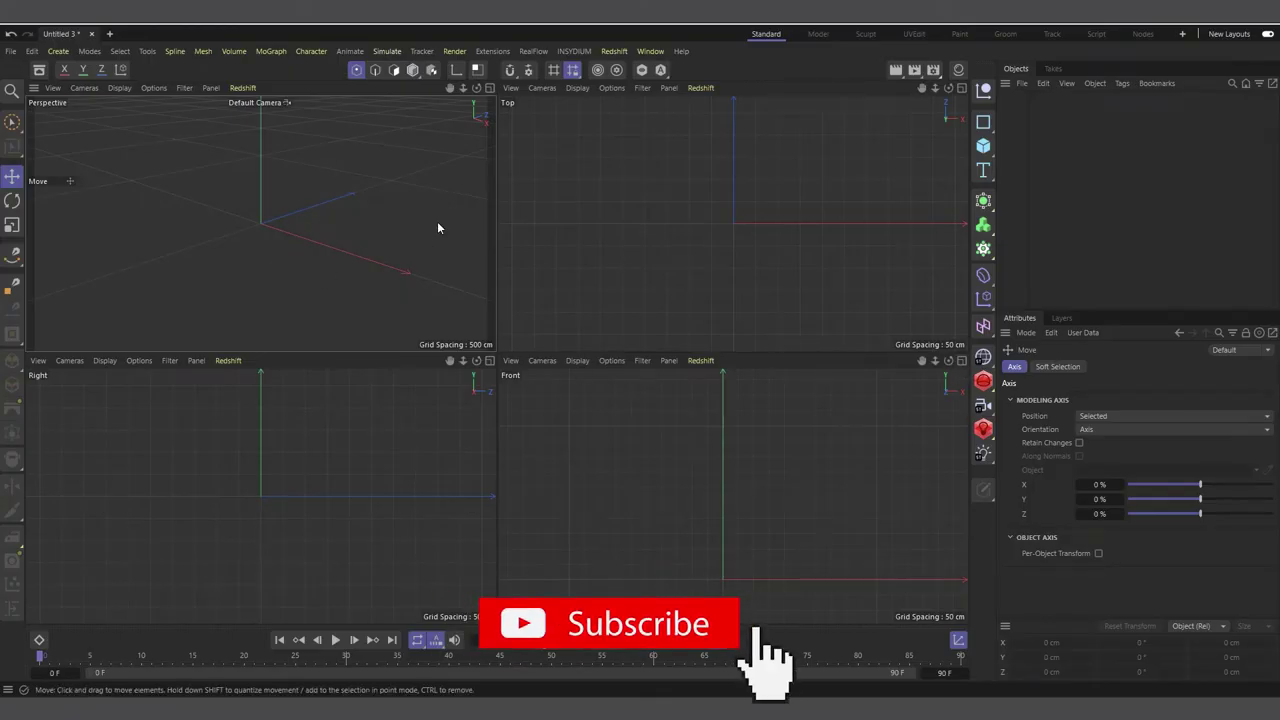
left_click(961, 360)
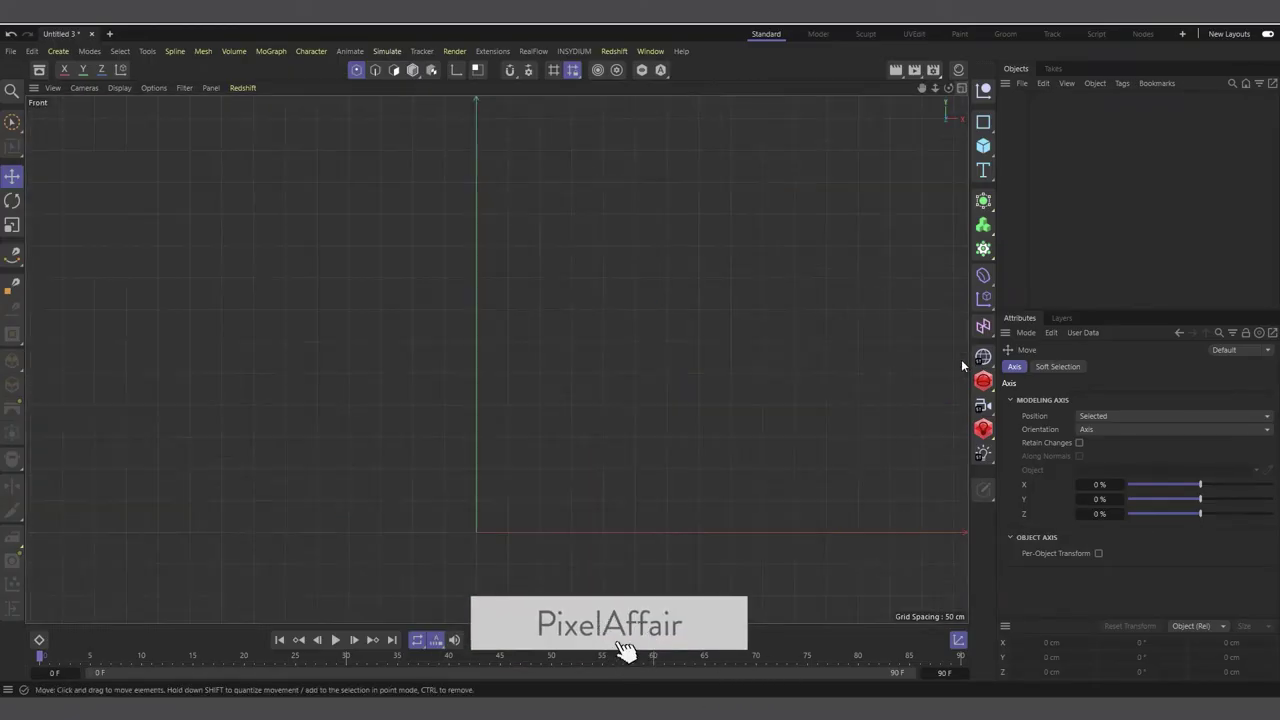
left_click(14, 257)
left_click(71, 278)
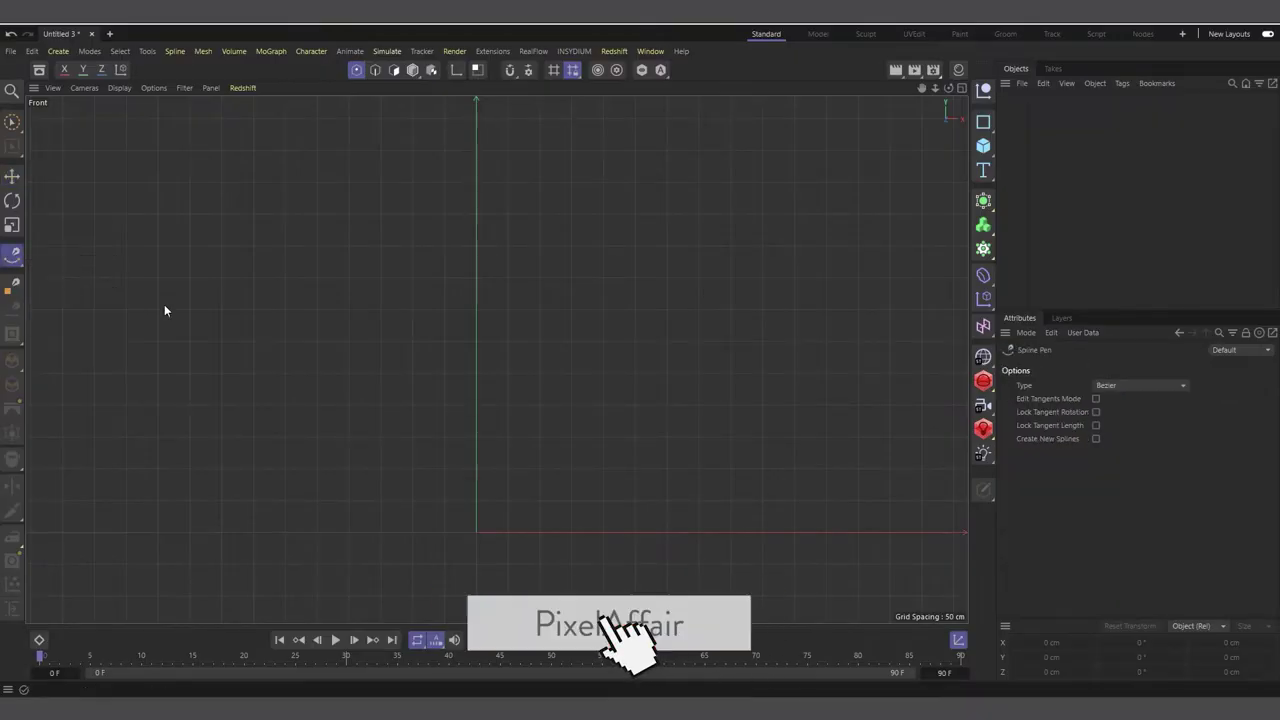
left_click(476, 530)
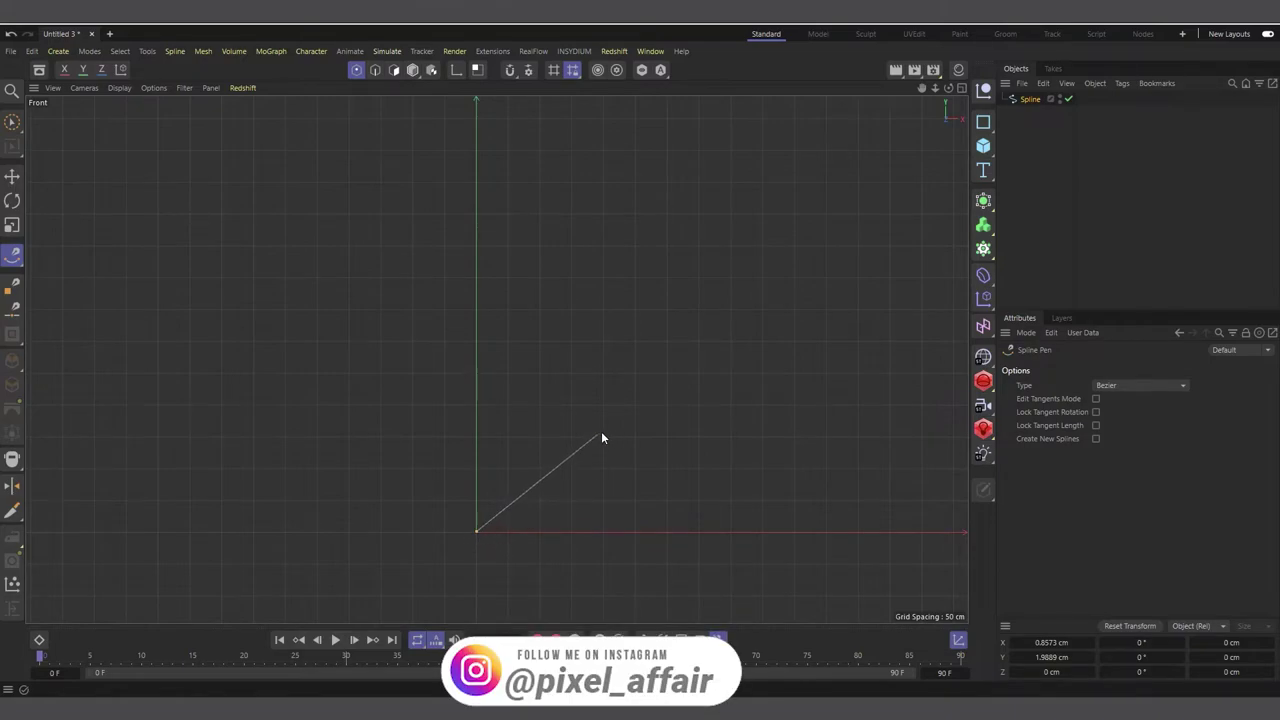
left_click_drag(607, 423, 625, 352)
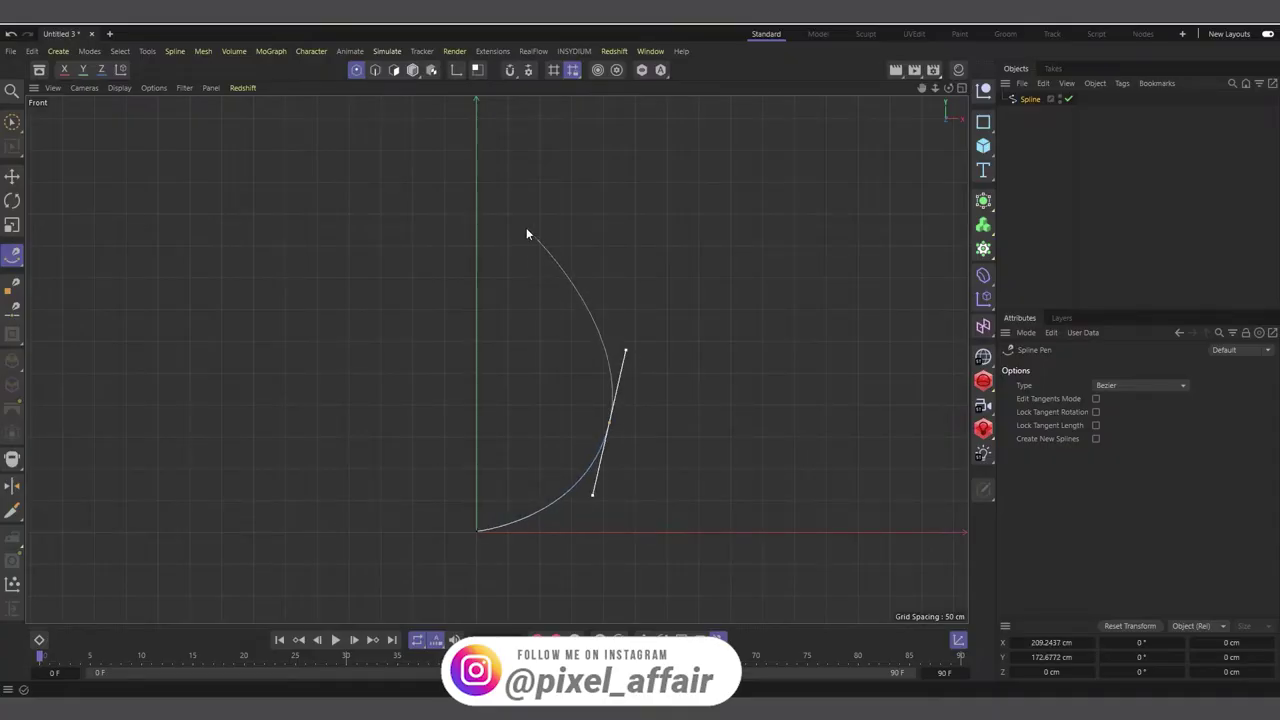
left_click_drag(531, 243, 515, 194)
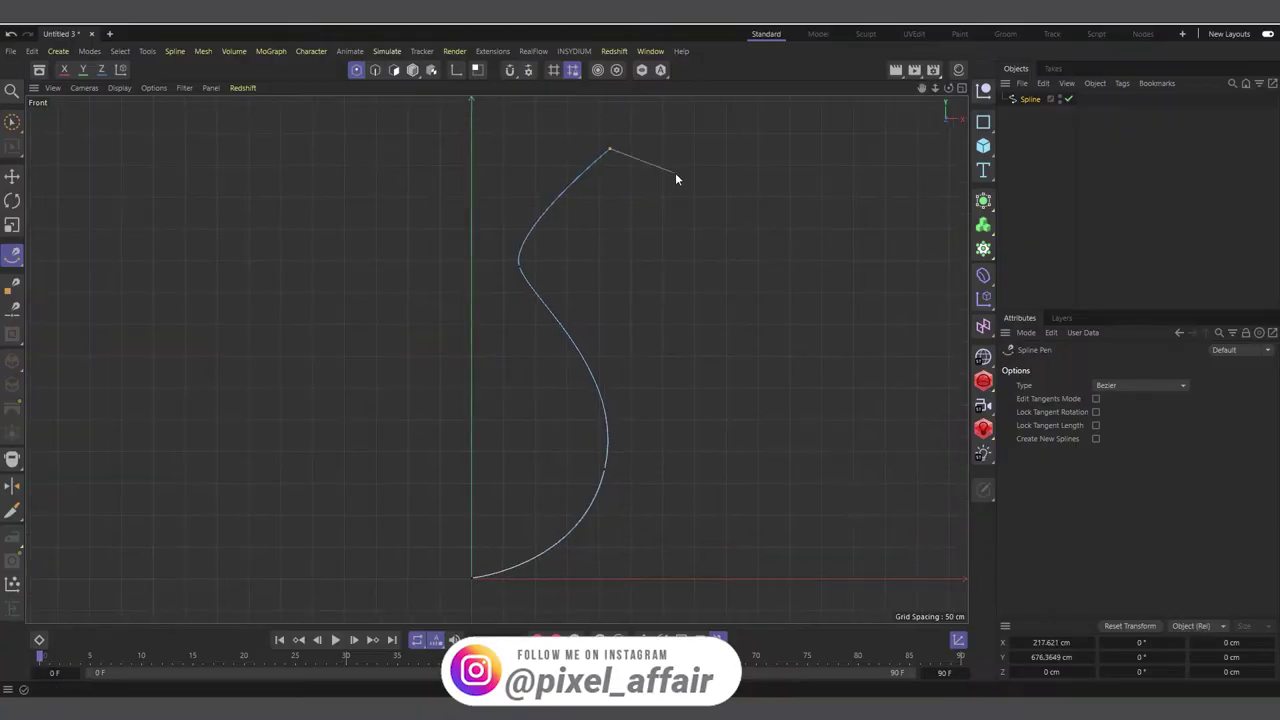
Move the rim point and the belly point of the profile spline inward toward the vertical axis to narrow the vase
key("e")
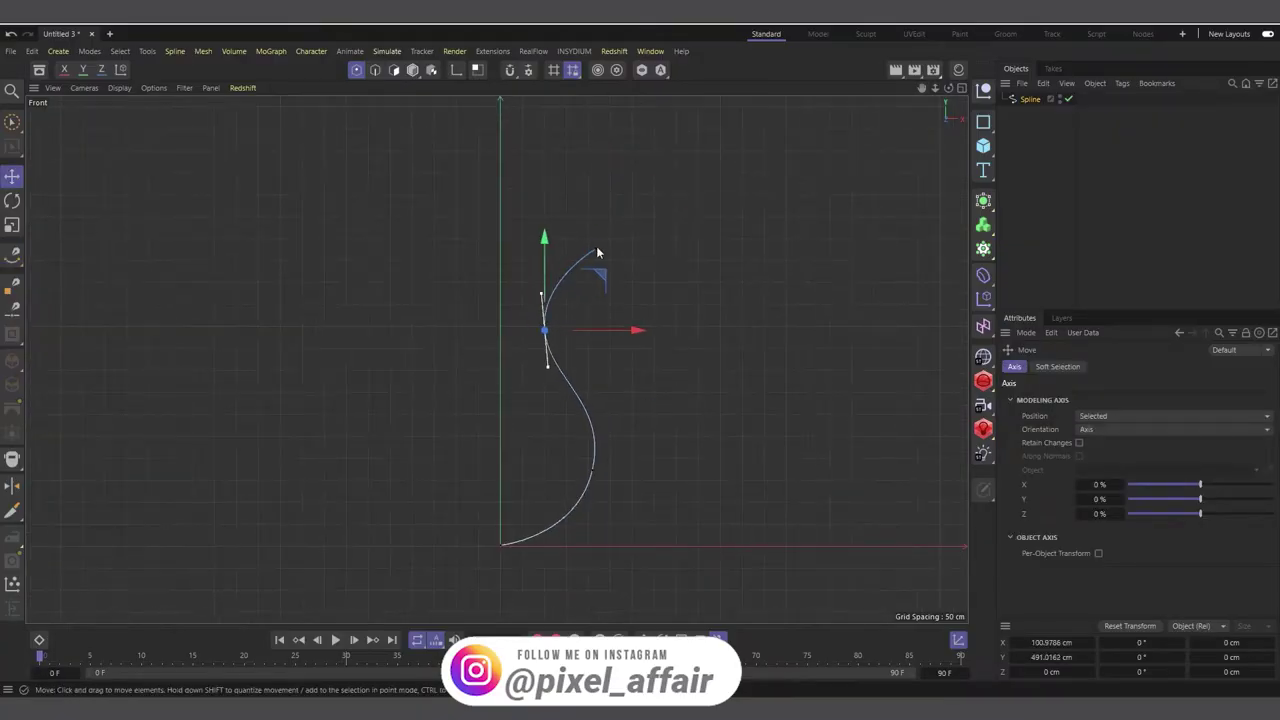
left_click_drag(597, 252, 569, 250)
left_click_drag(594, 468, 583, 452)
right_click(686, 451)
left_click(617, 523)
left_click(527, 546)
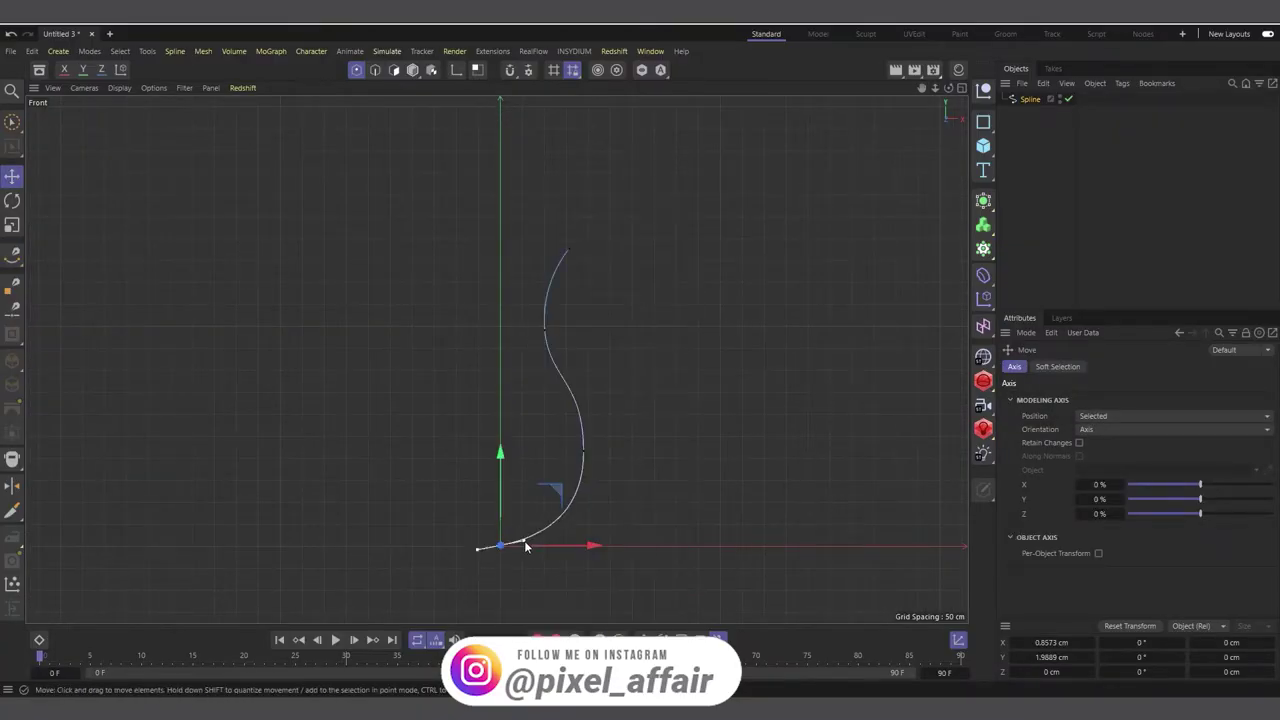
Refine the profile curve by lowering the belly point and adjusting the rim, neck and base points
left_click(583, 450)
left_click(545, 326)
left_click_drag(583, 448, 586, 491)
left_click(568, 249)
left_click(540, 322)
left_click(500, 545)
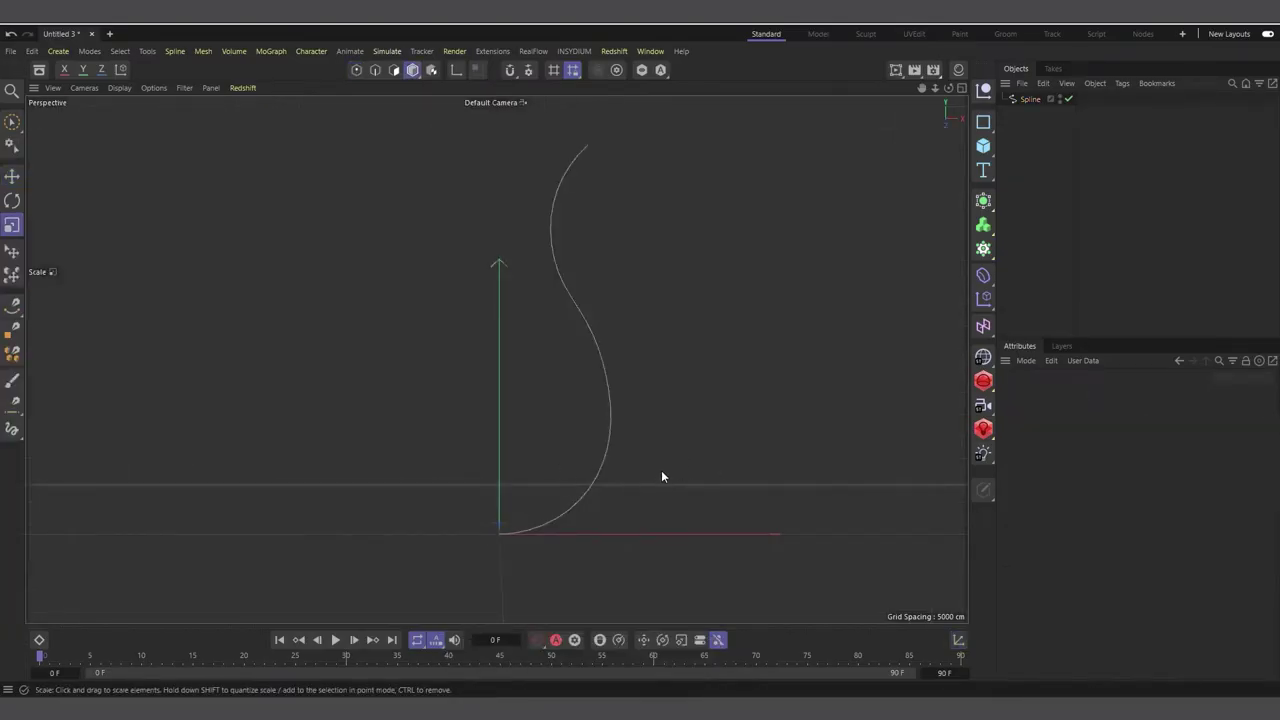
Add a default cube beside the profile spline as a size reference and delete it
left_click(983, 145)
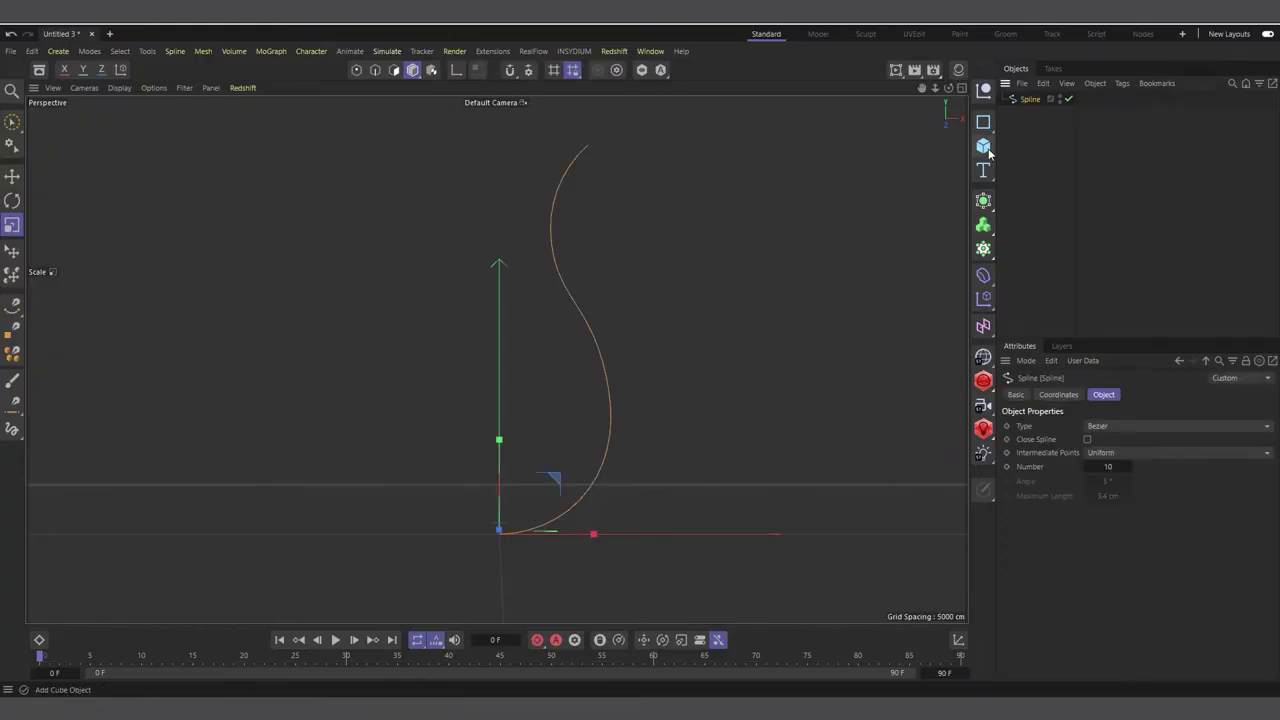
scroll(498, 335, "down", 2)
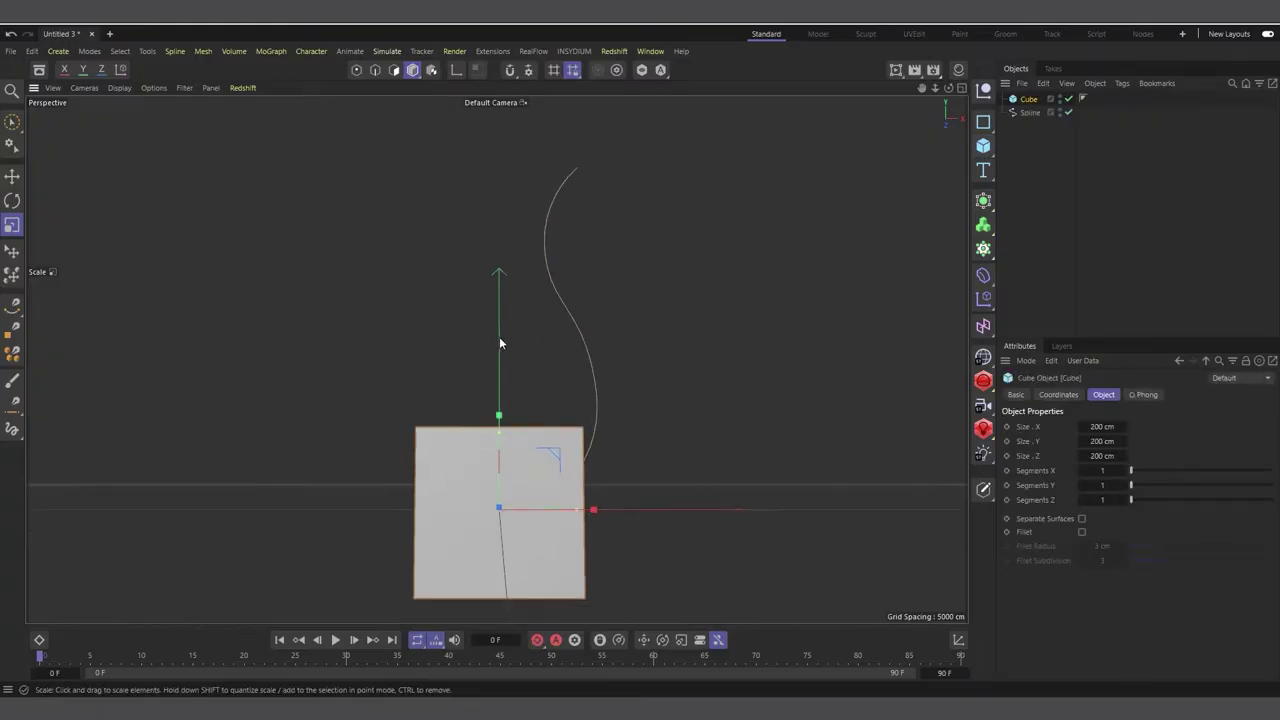
key("Delete")
Scale the whole profile spline down uniformly to about 45%
left_click(1028, 100)
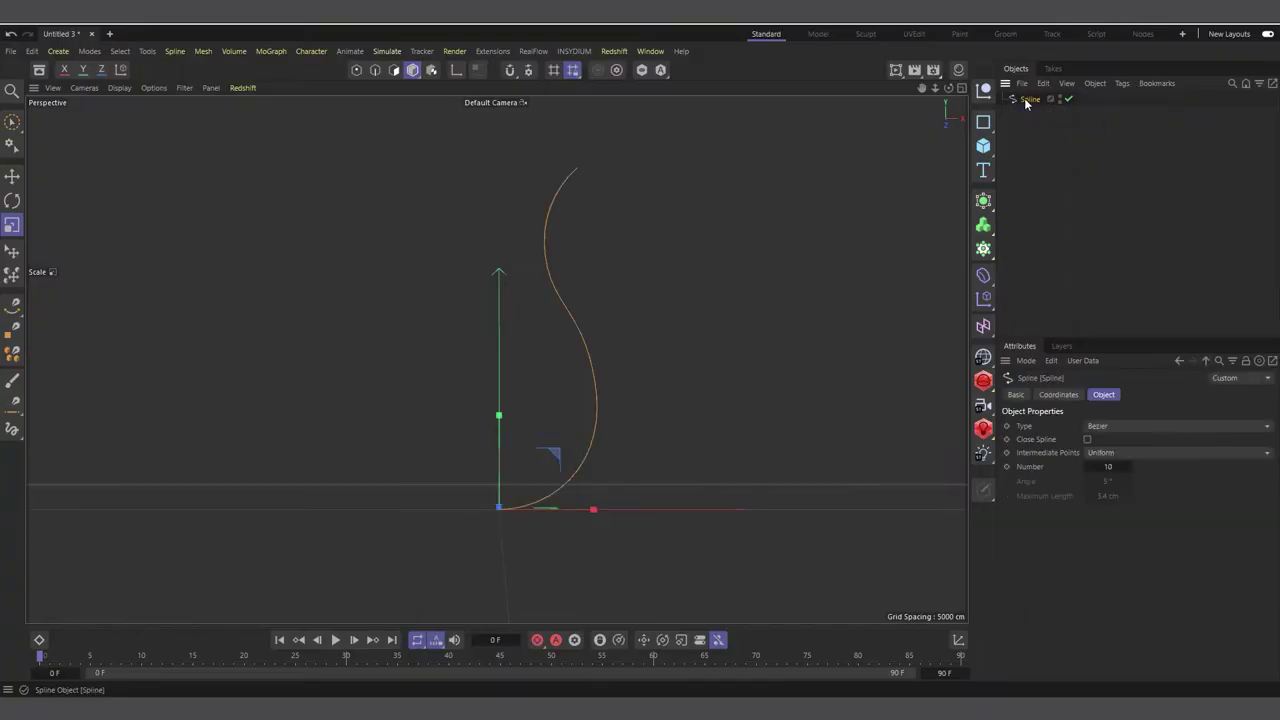
left_click(412, 70)
left_click_drag(638, 377, 552, 437)
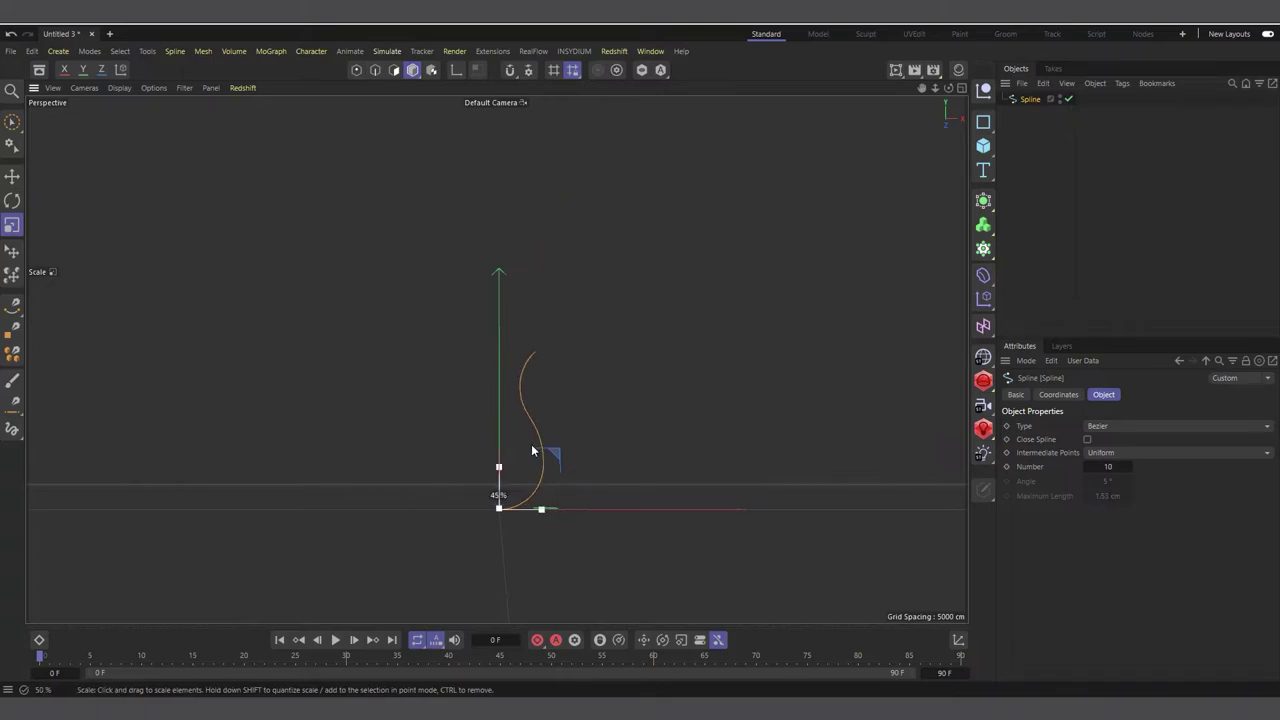
Add a default cube to check the scaled spline's size and undo its creation
left_click(984, 147)
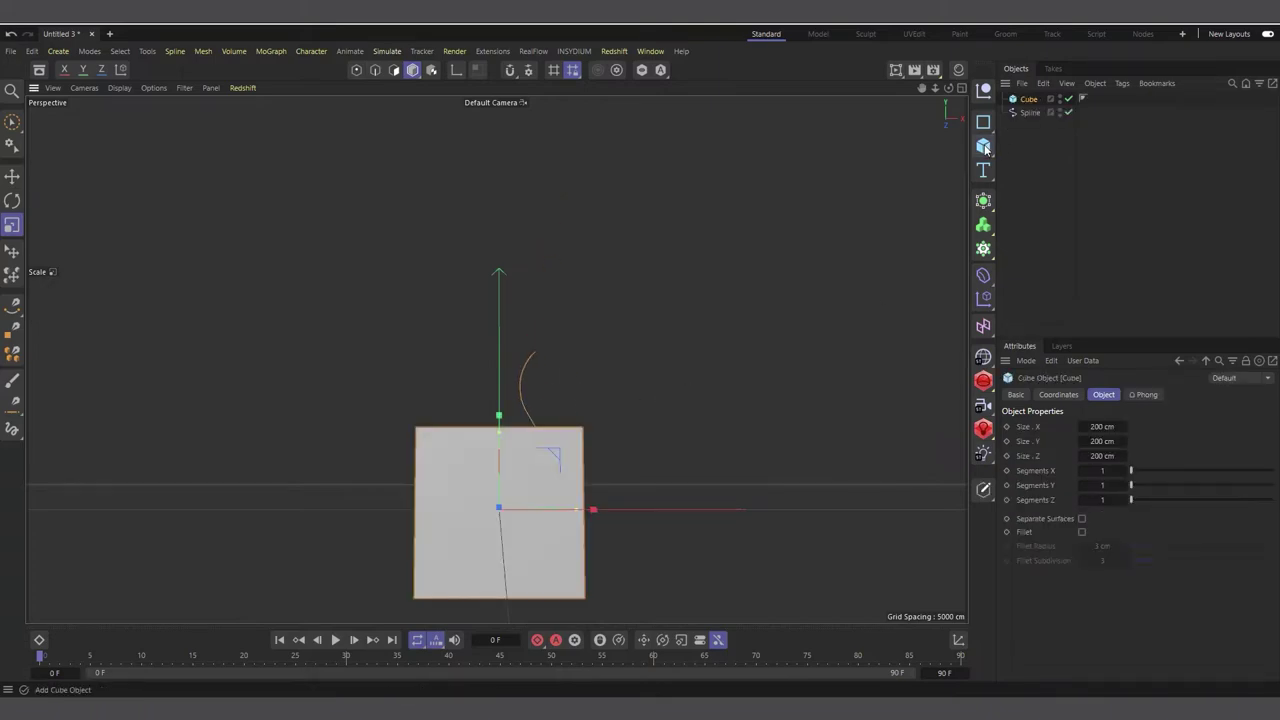
left_click(12, 34)
key("ctrl+z")
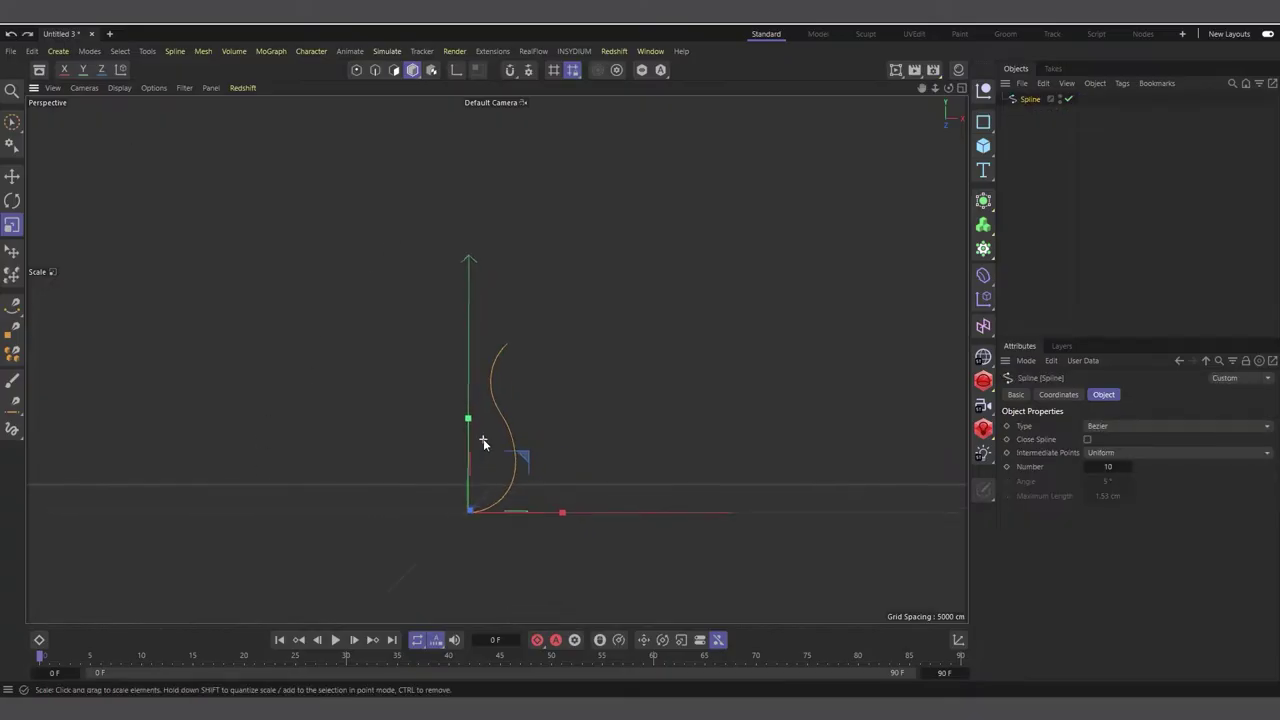
Add a Lathe generator and make the profile spline its child to revolve it into a vase
left_click_drag(949, 88, 950, 104)
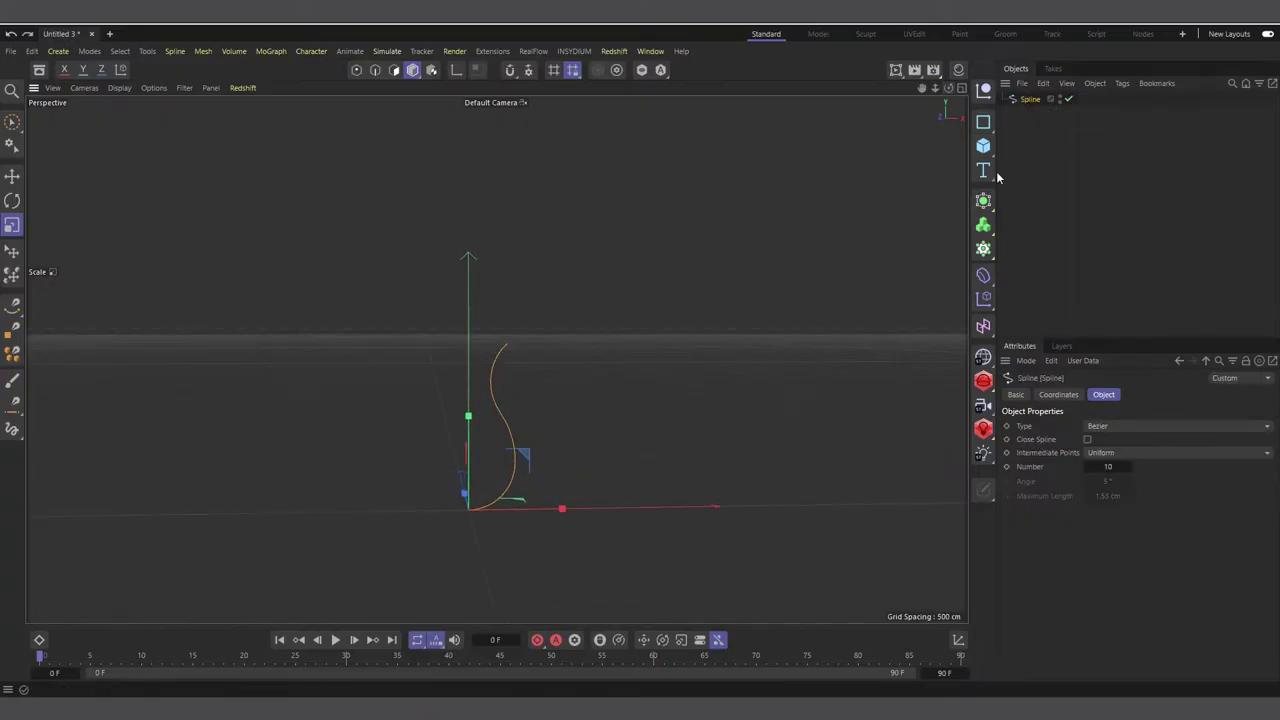
left_click(984, 205)
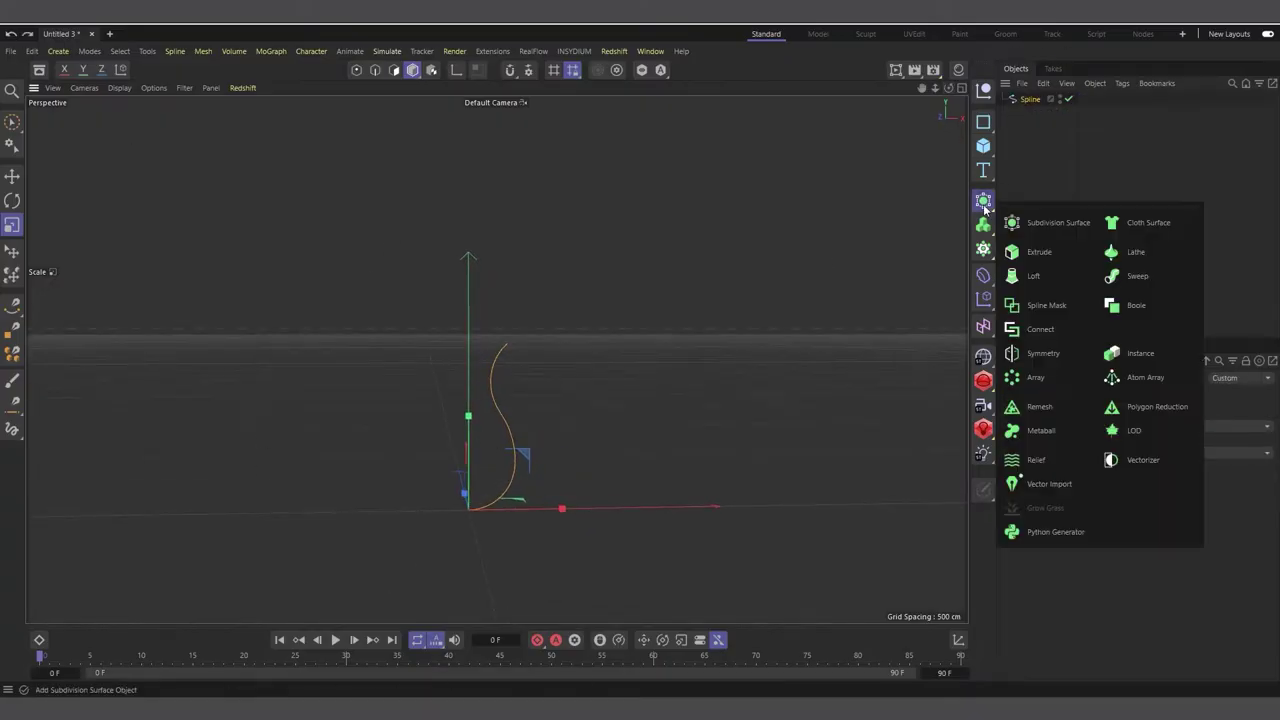
left_click(1136, 252)
left_click_drag(1030, 112, 1030, 101)
left_click_drag(468, 467, 496, 358, "alt")
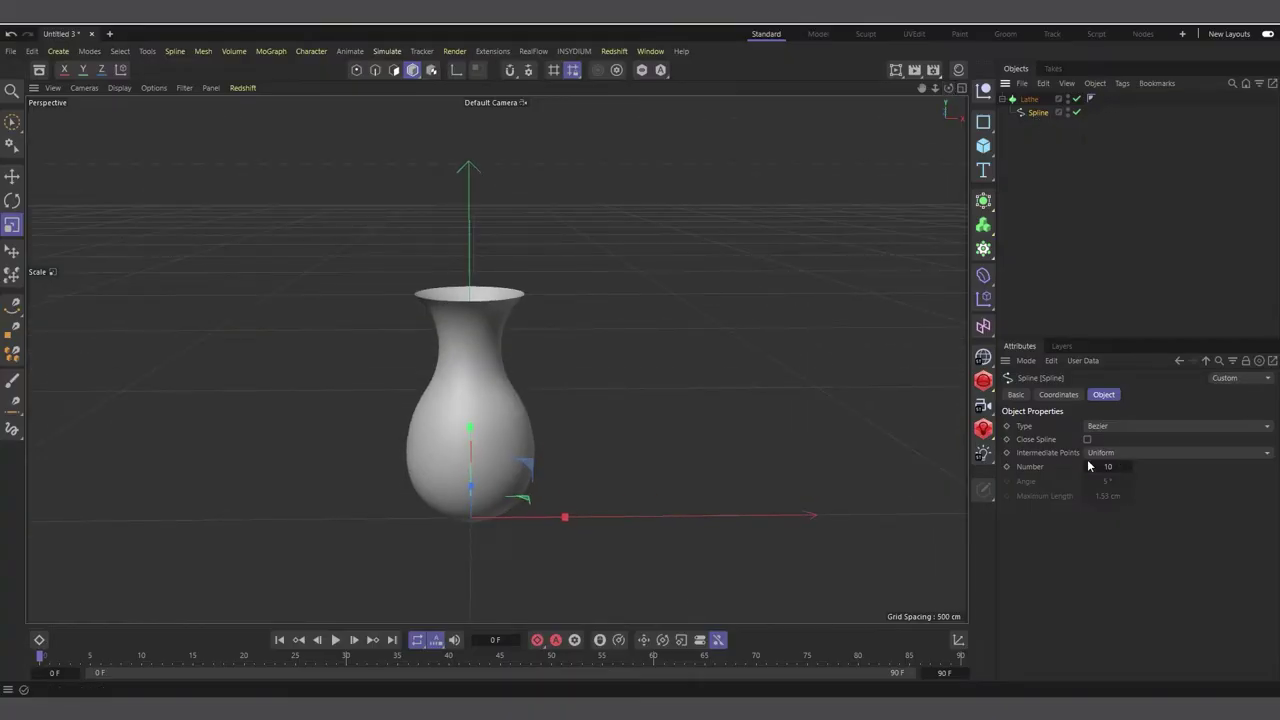
Set the spline's intermediate points to Uniform and show the viewport in Gouraud Shading (Lines)
left_click(1122, 453)
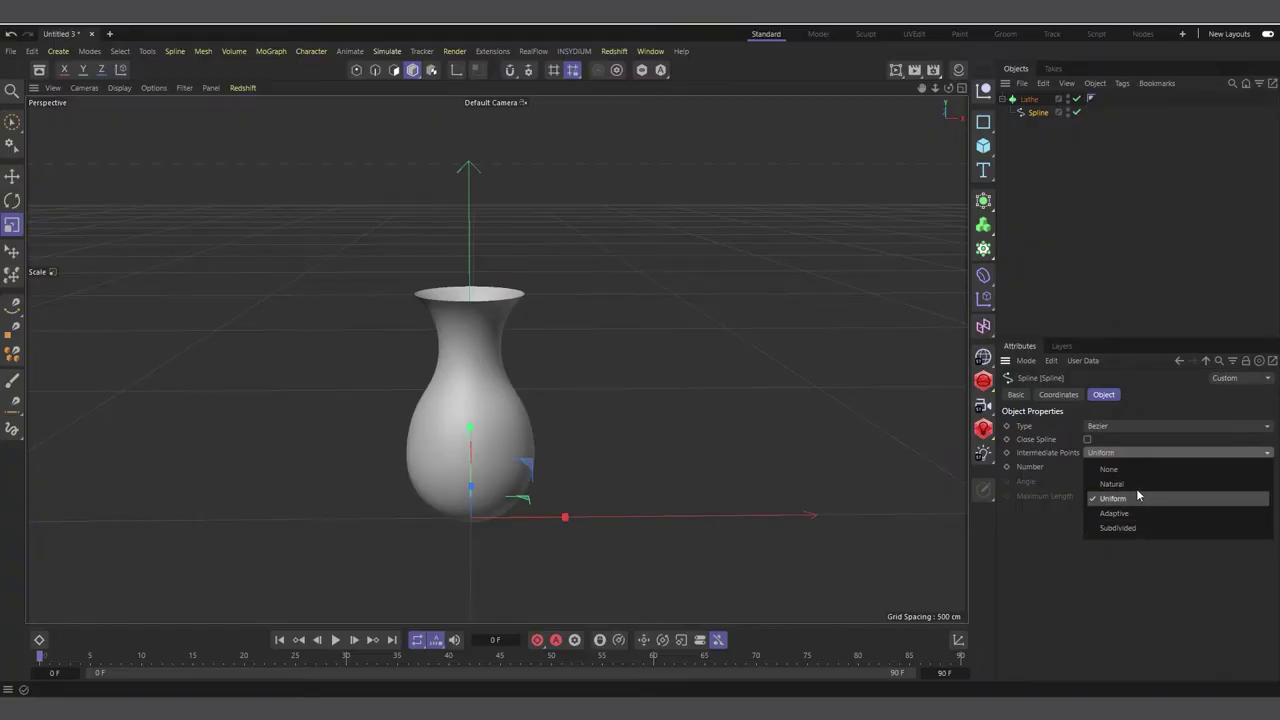
left_click(1135, 494)
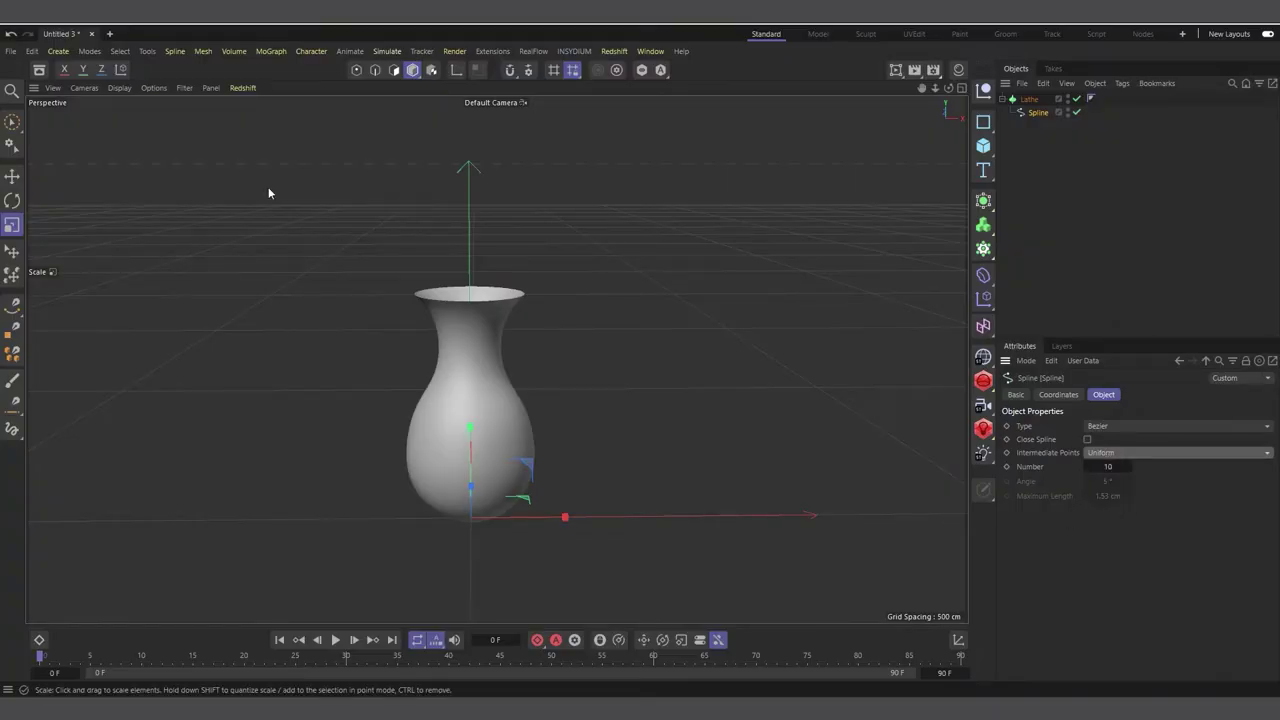
left_click(119, 88)
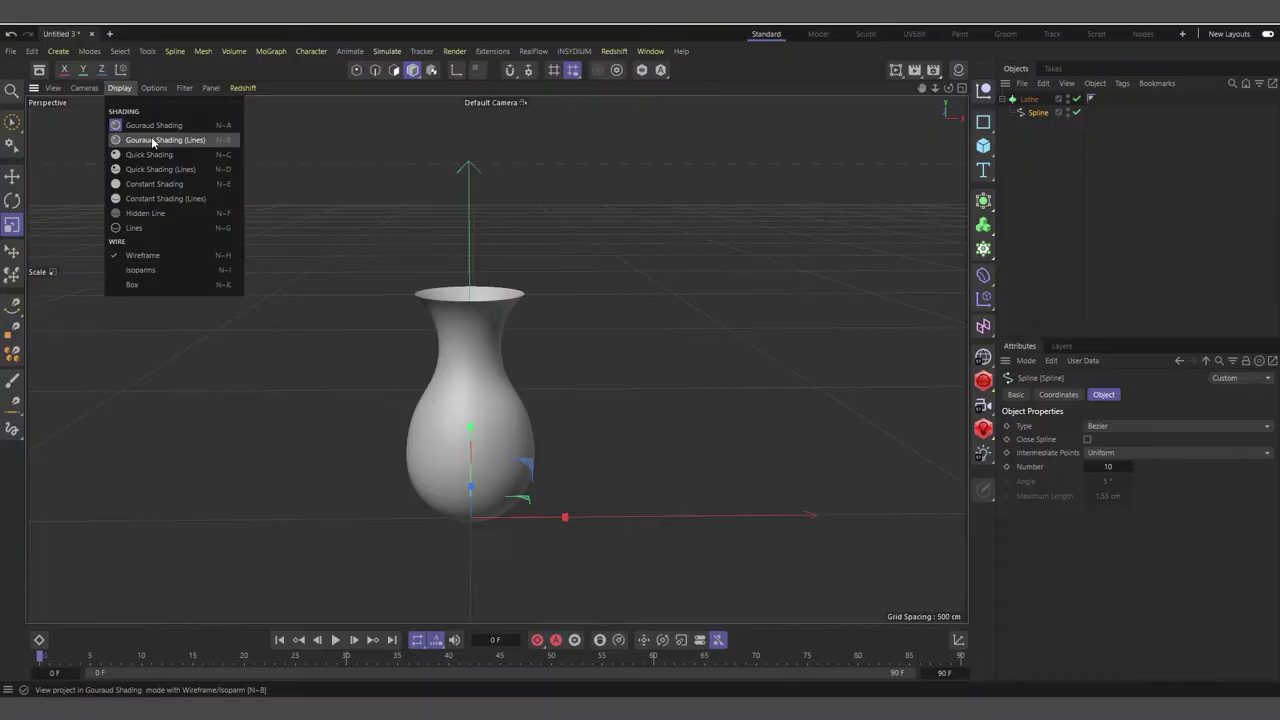
left_click(152, 140)
scroll(491, 435, "up", 2)
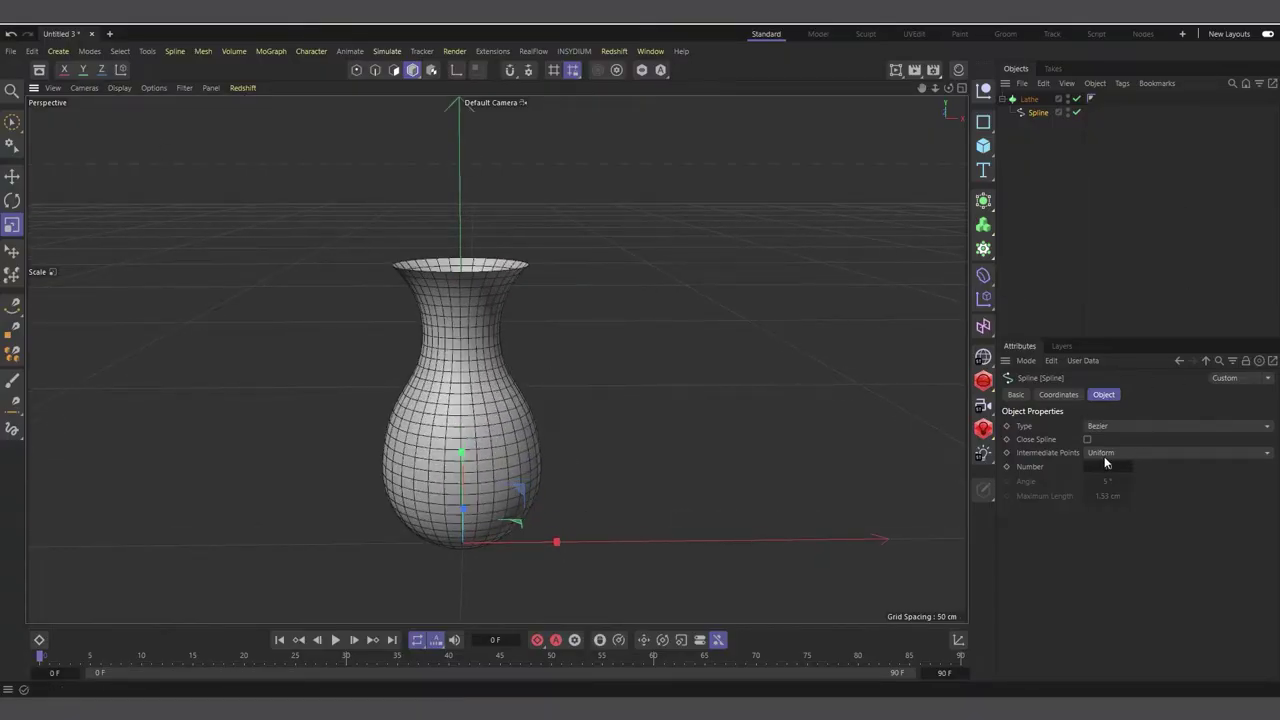
Add a Cloth Surface generator and make the Lathe object its child
left_click(1003, 99)
left_click(1026, 100)
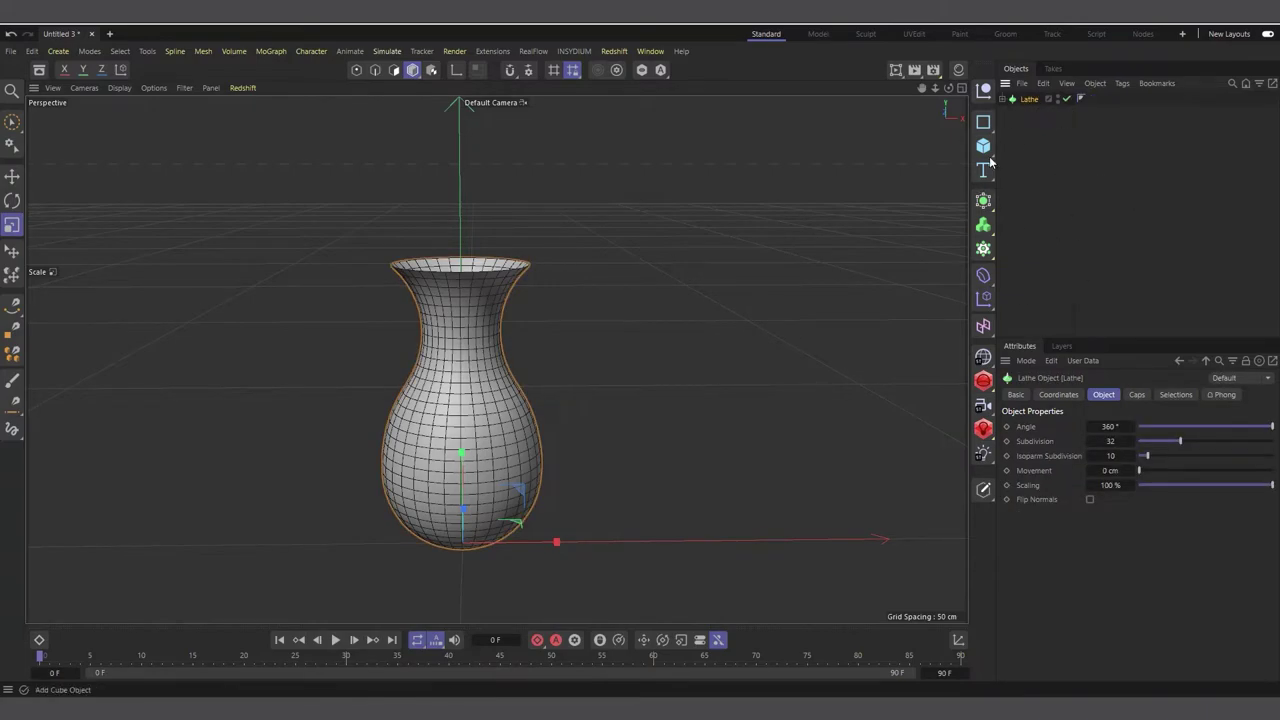
left_click(983, 200)
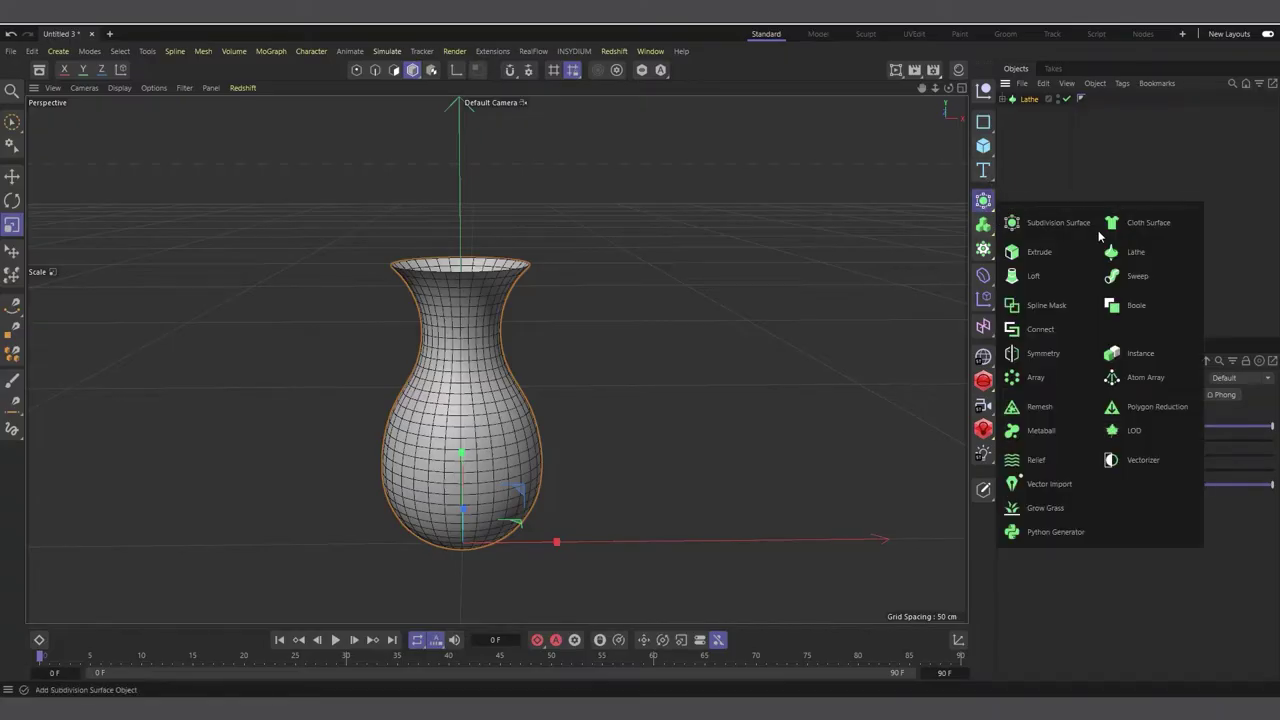
left_click(1152, 226)
left_click_drag(1047, 104, 1048, 104)
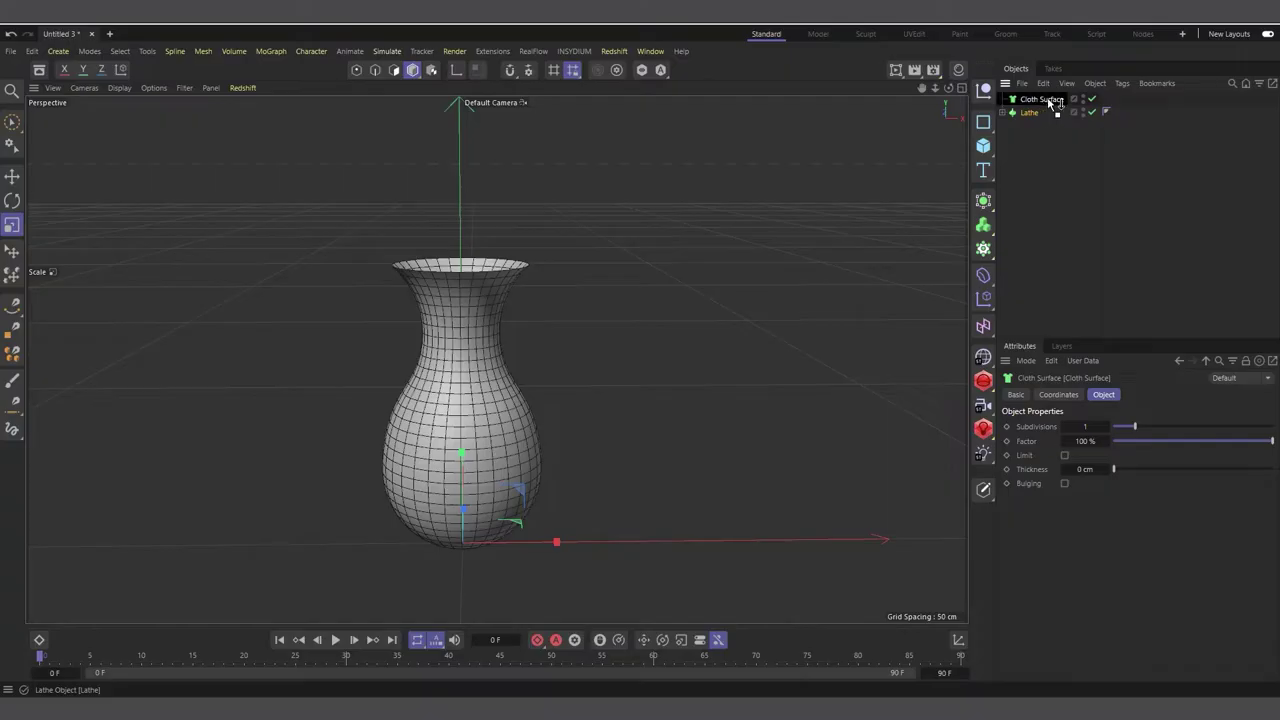
left_click(1040, 99)
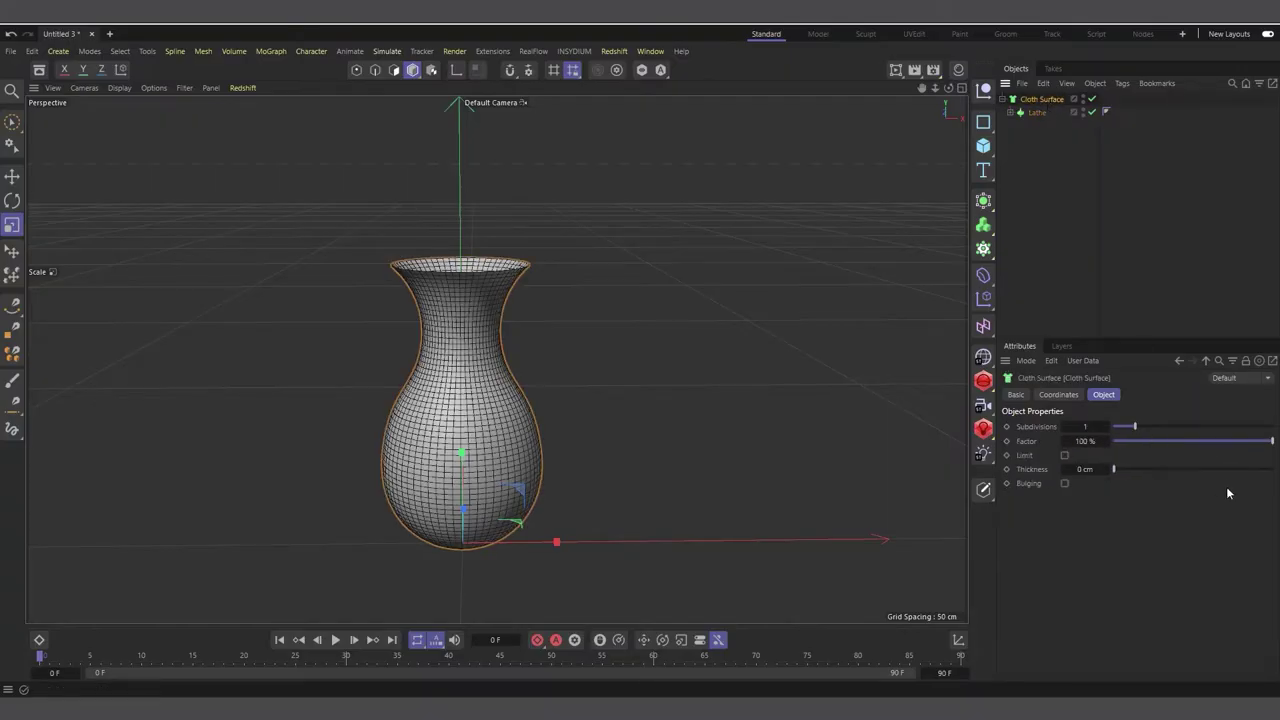
Set the Cloth Surface to 2 subdivisions and a thickness of 5 cm
left_click(1065, 428)
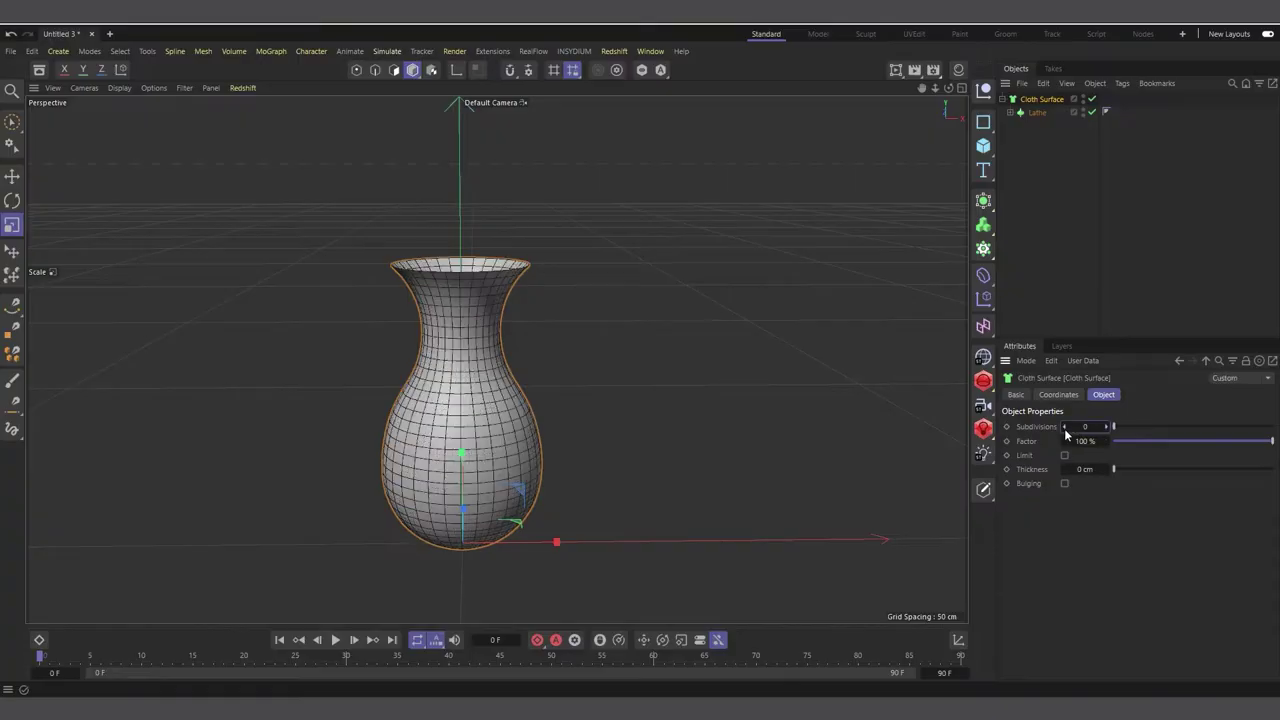
left_click(1106, 426)
left_click(1106, 426)
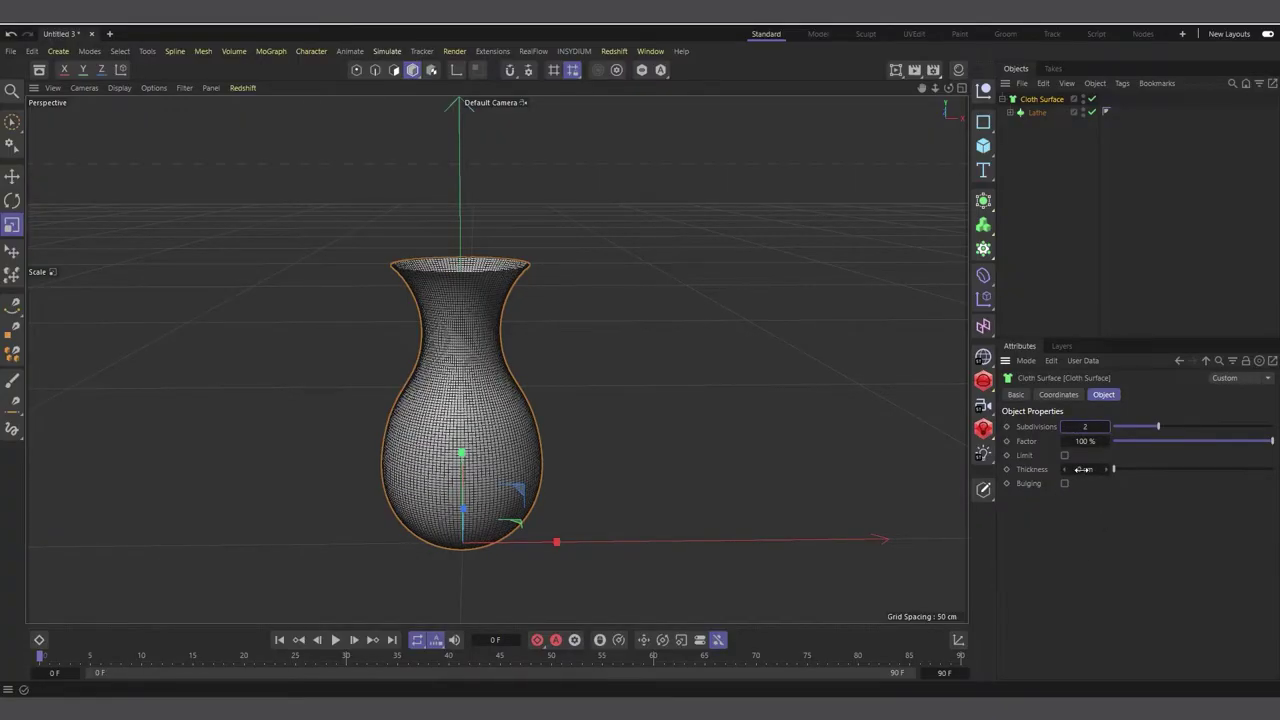
left_click(1083, 469)
type("5")
key("Return")
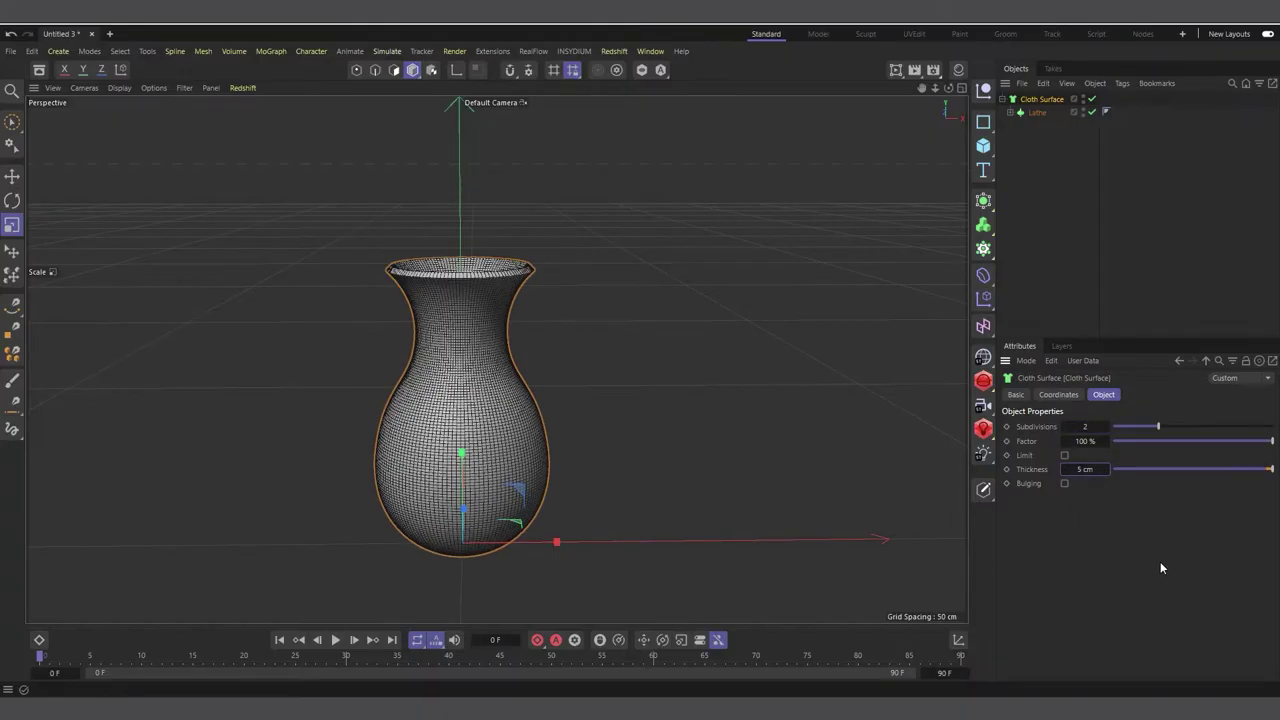
scroll(518, 352, "up", 1)
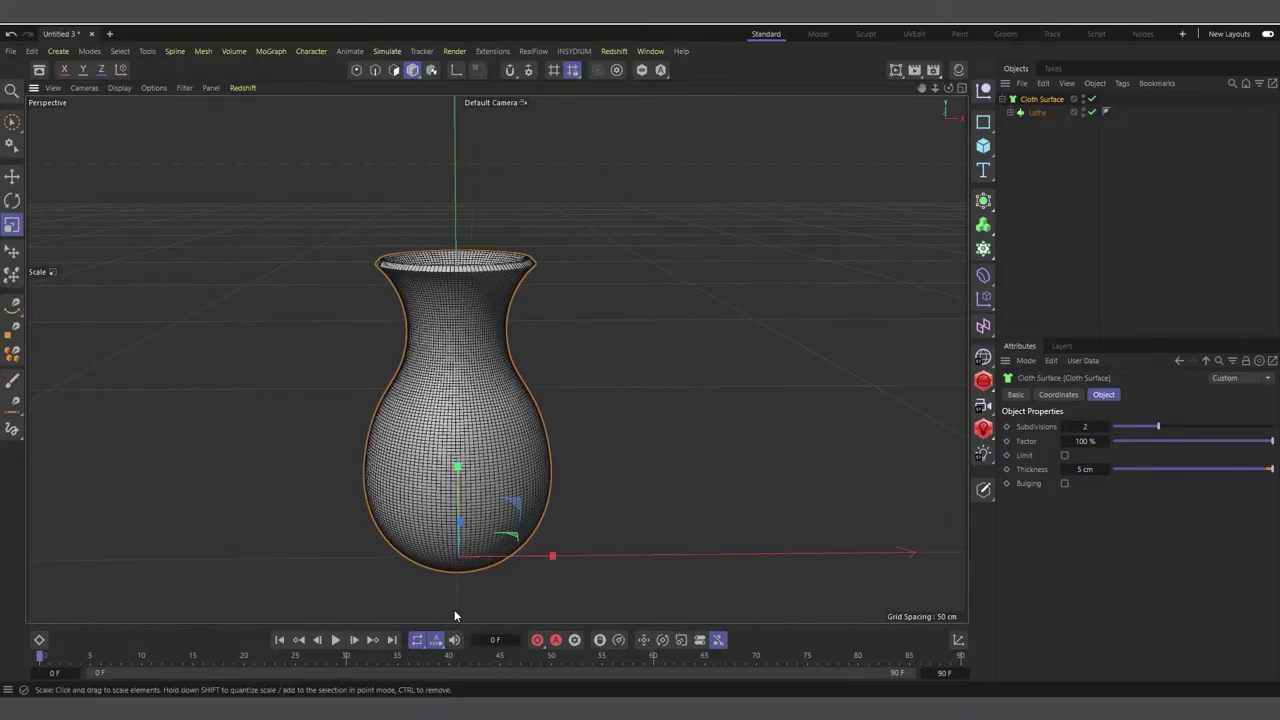
scroll(440, 609, "up", 1)
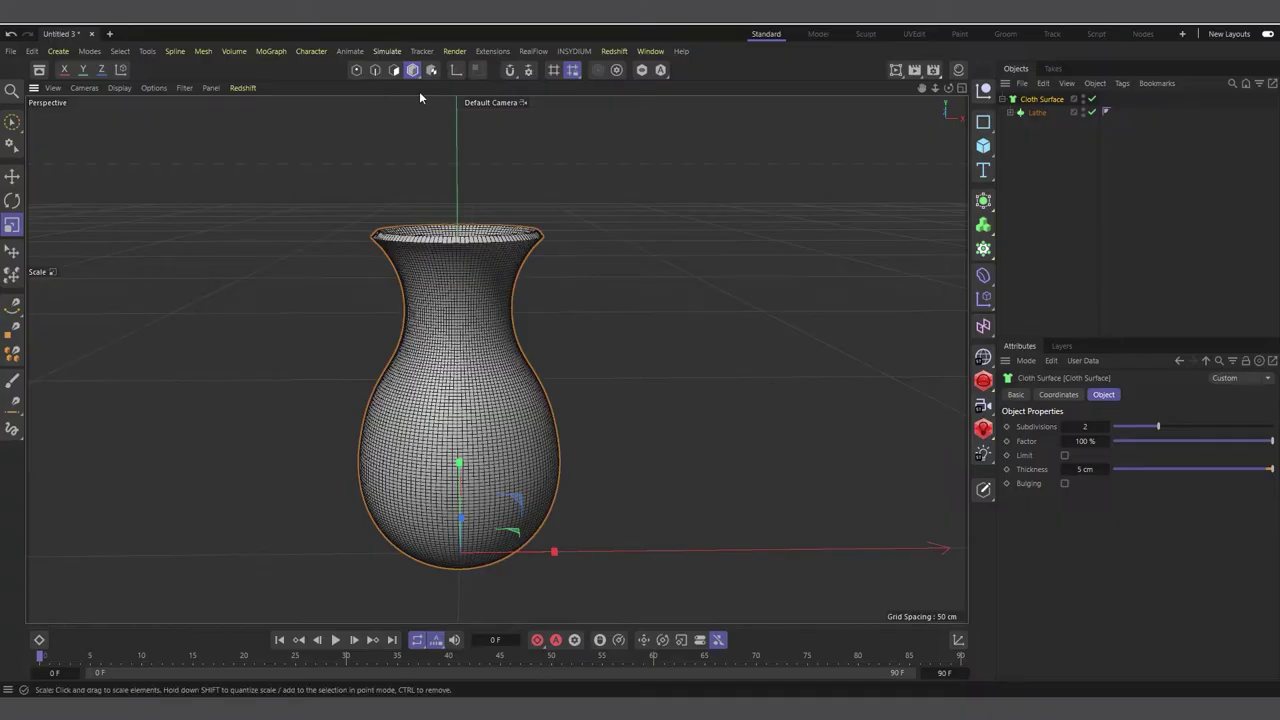
left_click(983, 200)
left_click(392, 51)
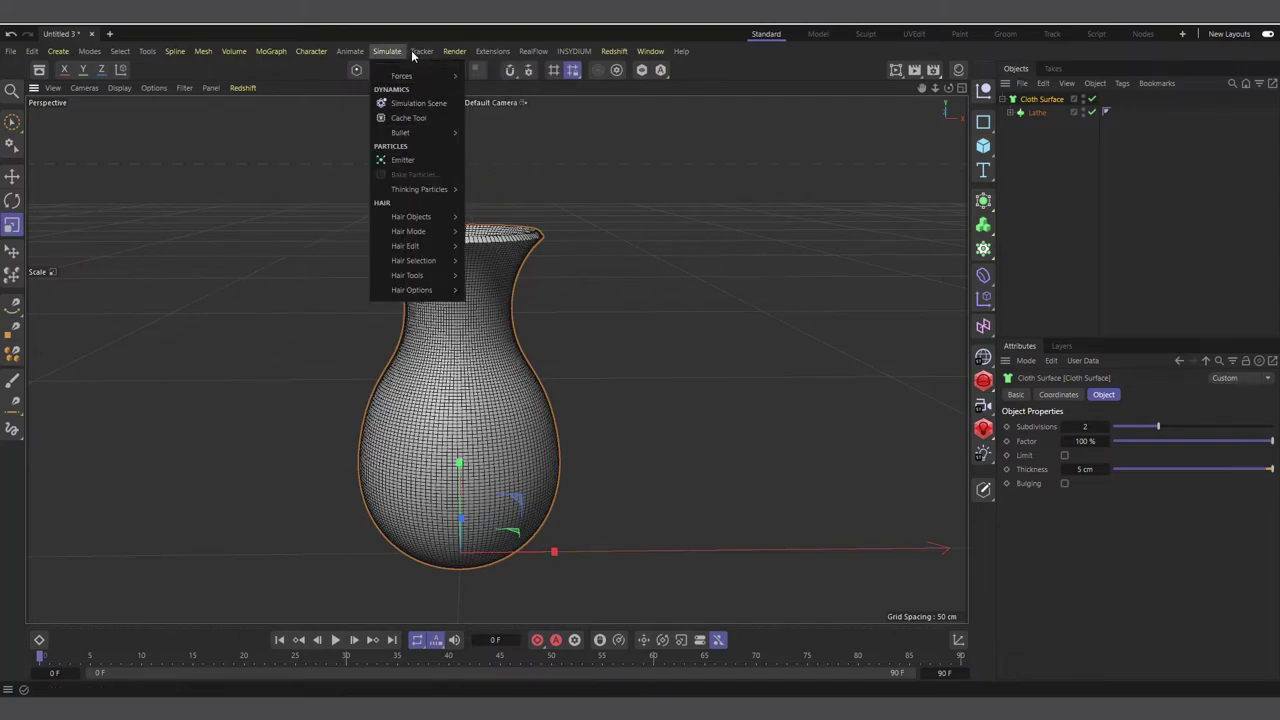
left_click(387, 51)
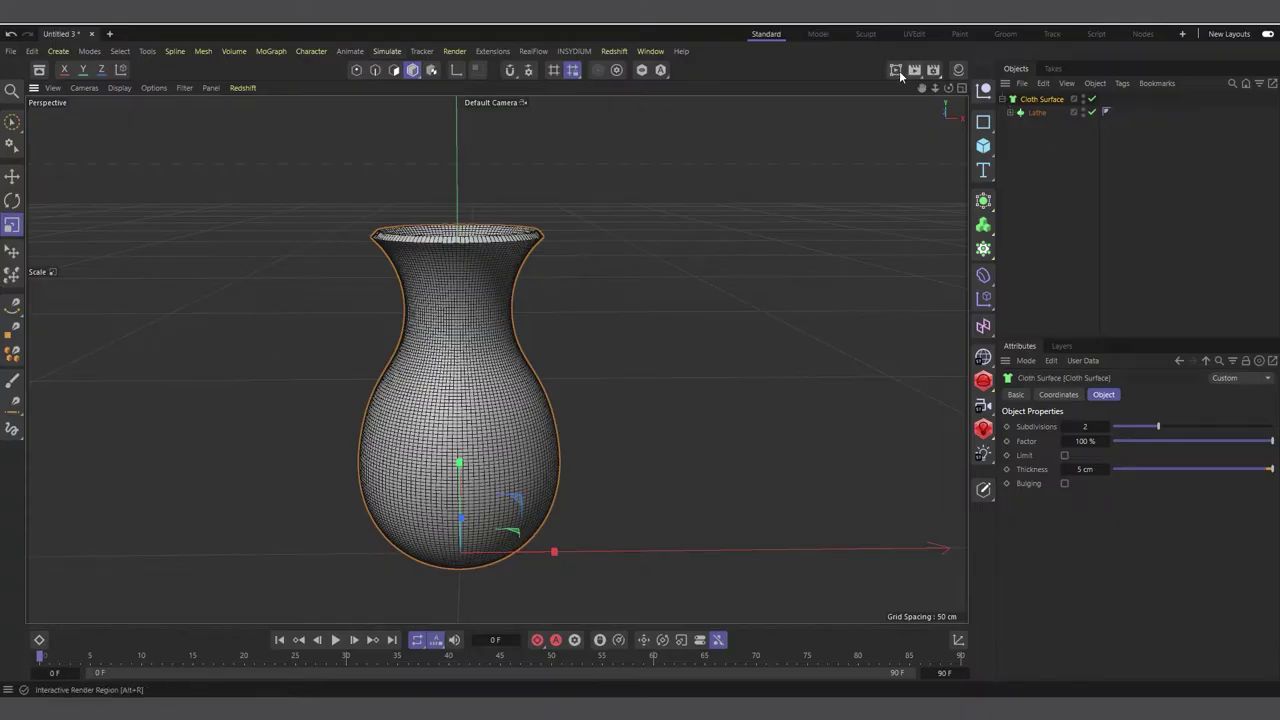
Render the vase in the active viewport and collapse the Cloth Surface hierarchy
left_click_drag(896, 70, 914, 119)
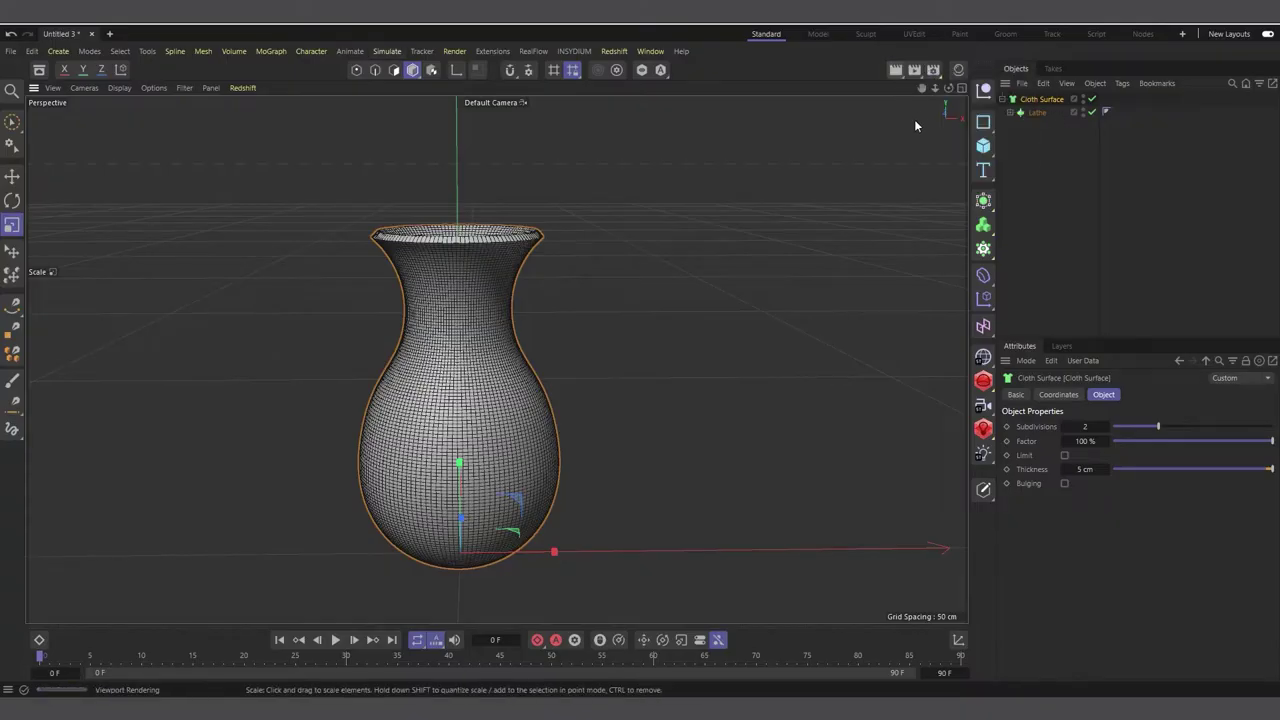
left_click(1030, 99)
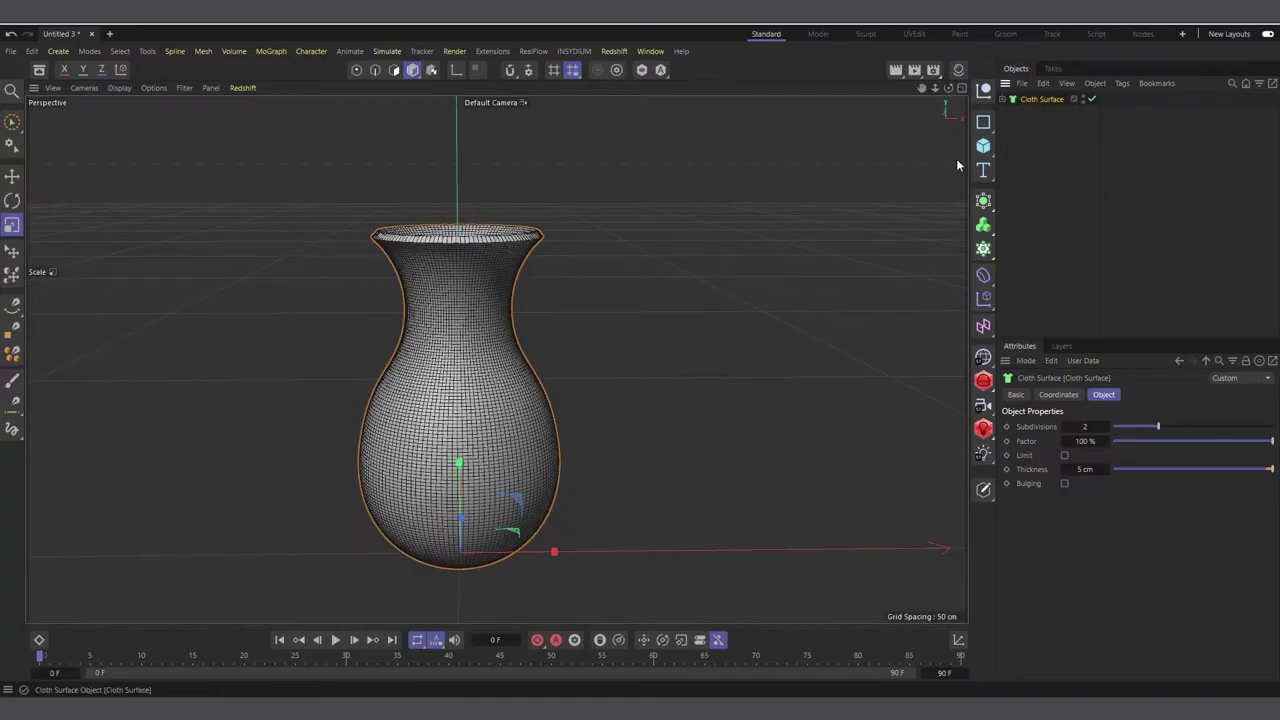
scroll(462, 286, "down", 4)
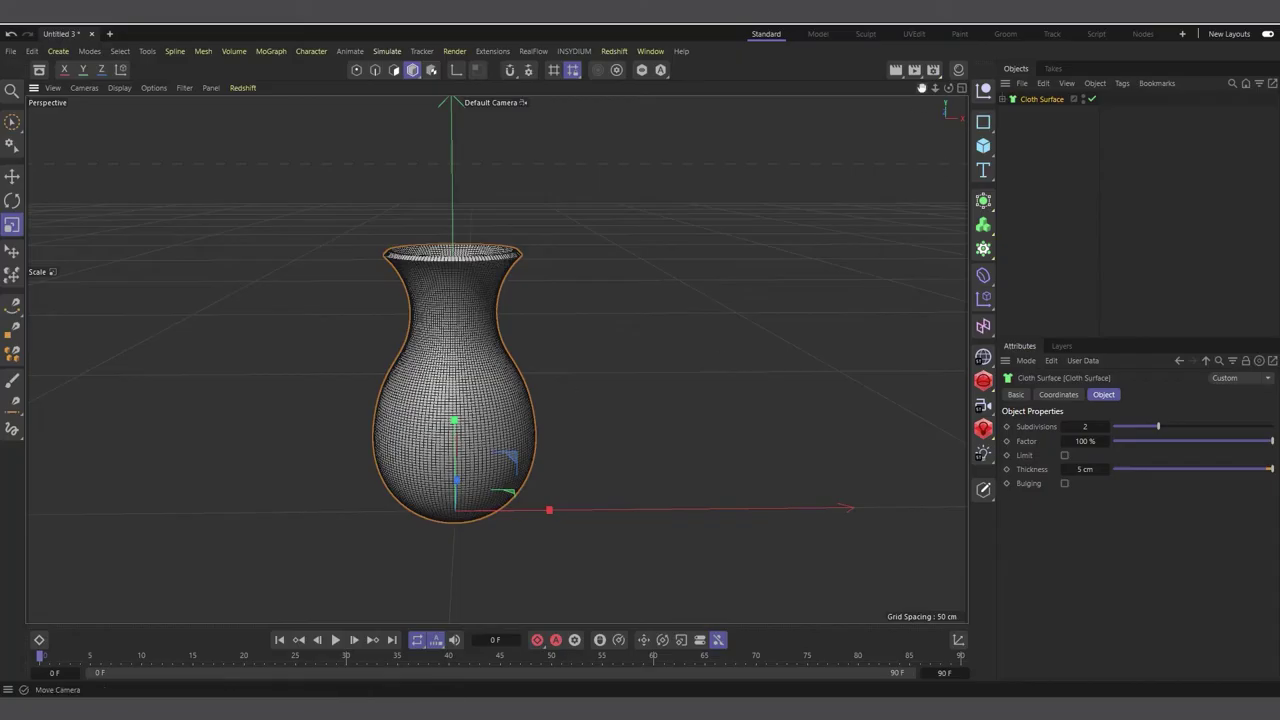
Show the material manager, create a new default material and open it in the Material Editor
left_click(958, 70)
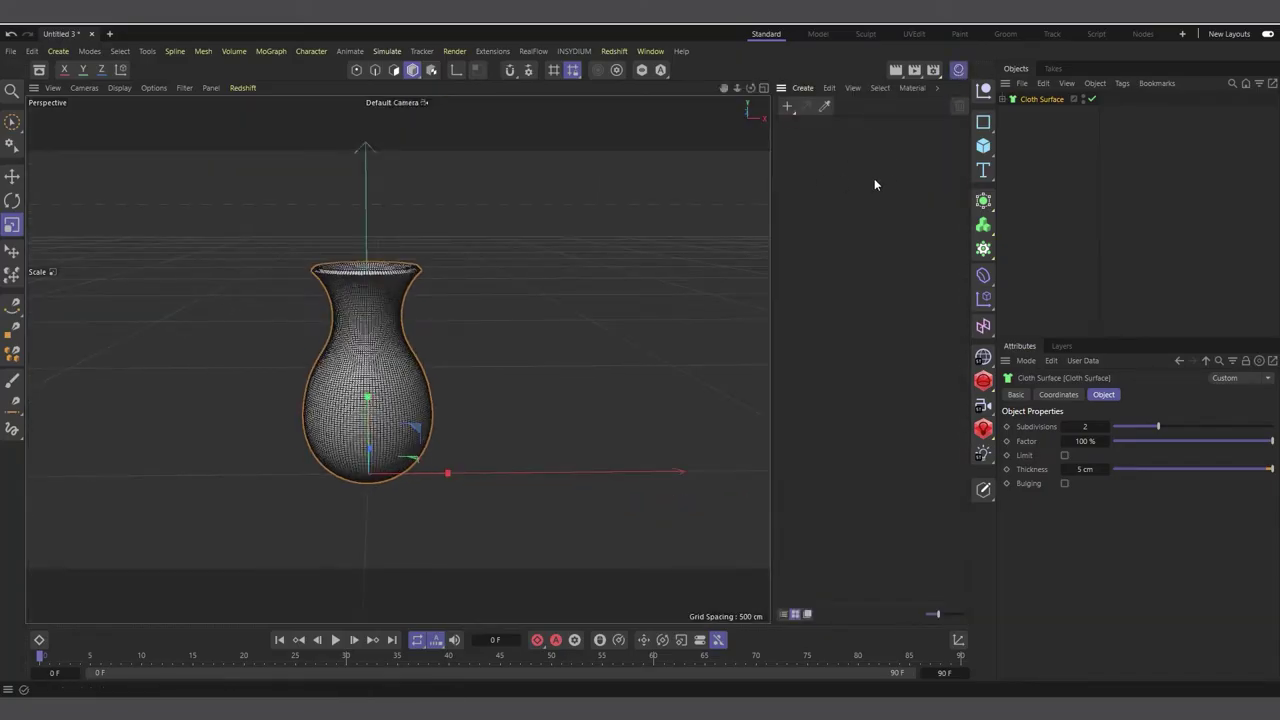
left_click(788, 108)
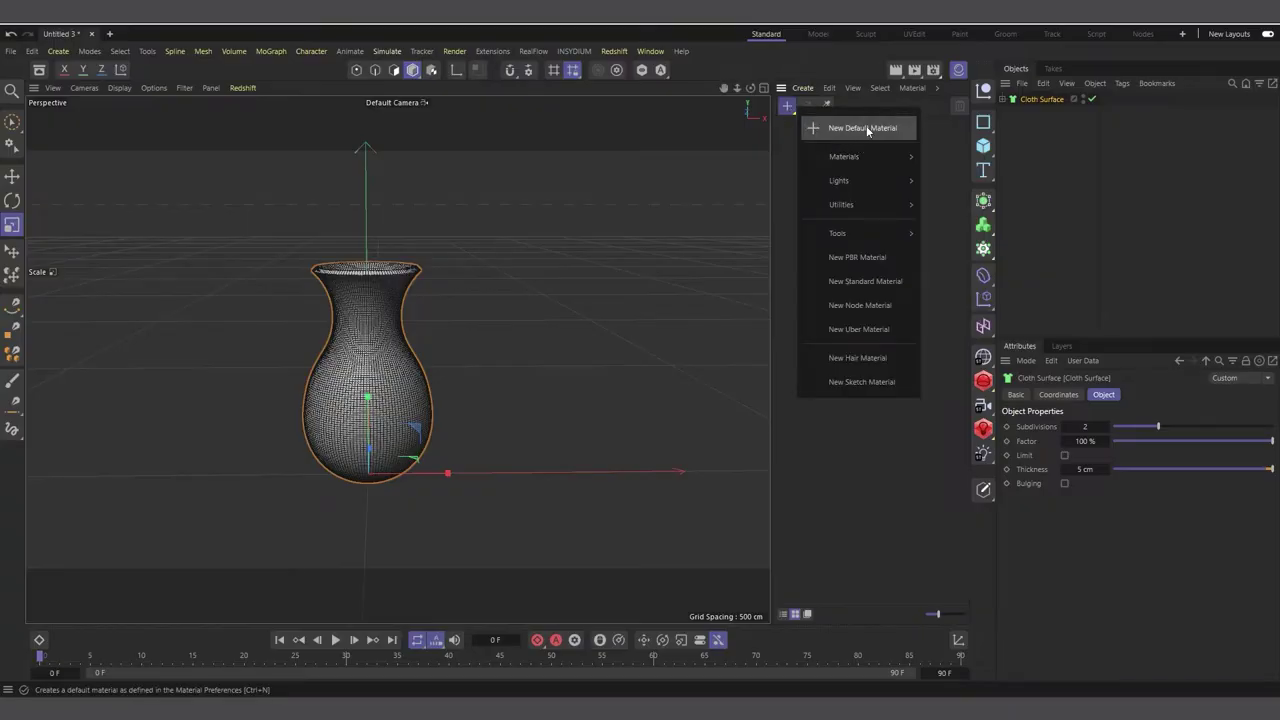
left_click(788, 110)
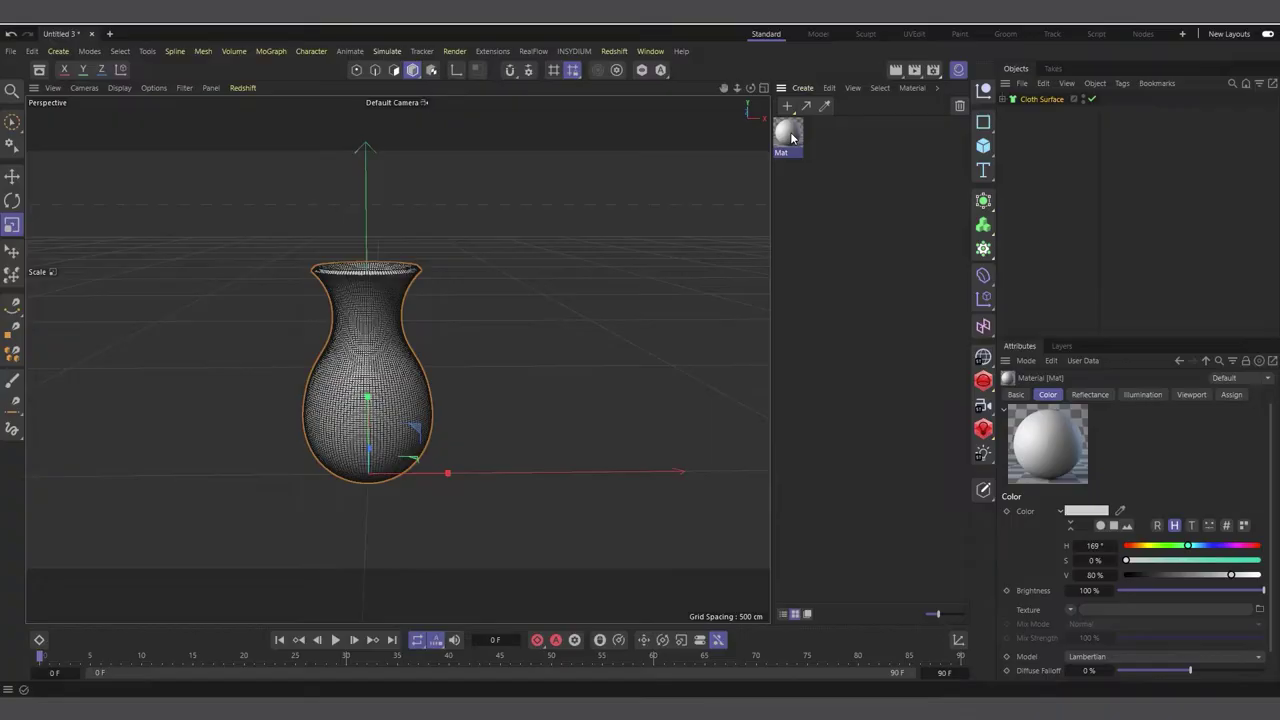
double_click(789, 134)
left_click_drag(869, 131, 581, 165)
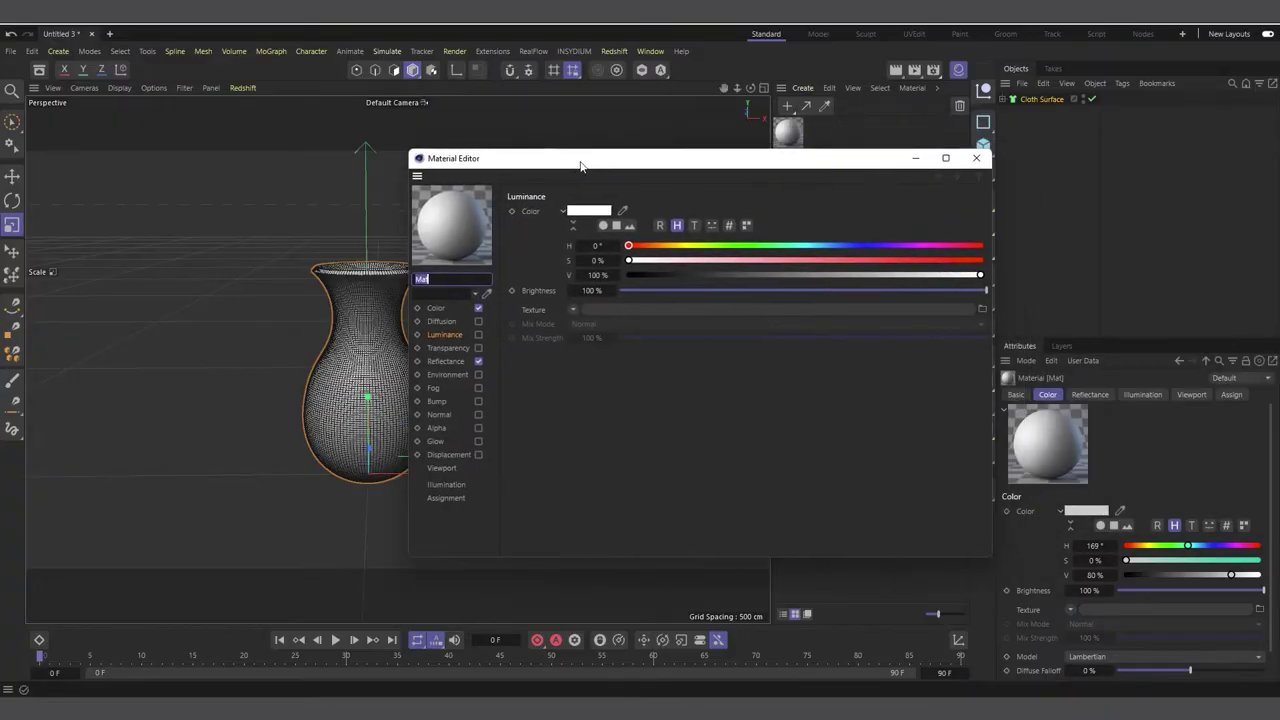
Turn off the material's Color and Reflectance channels and enable Luminance
left_click(479, 309)
left_click(478, 361)
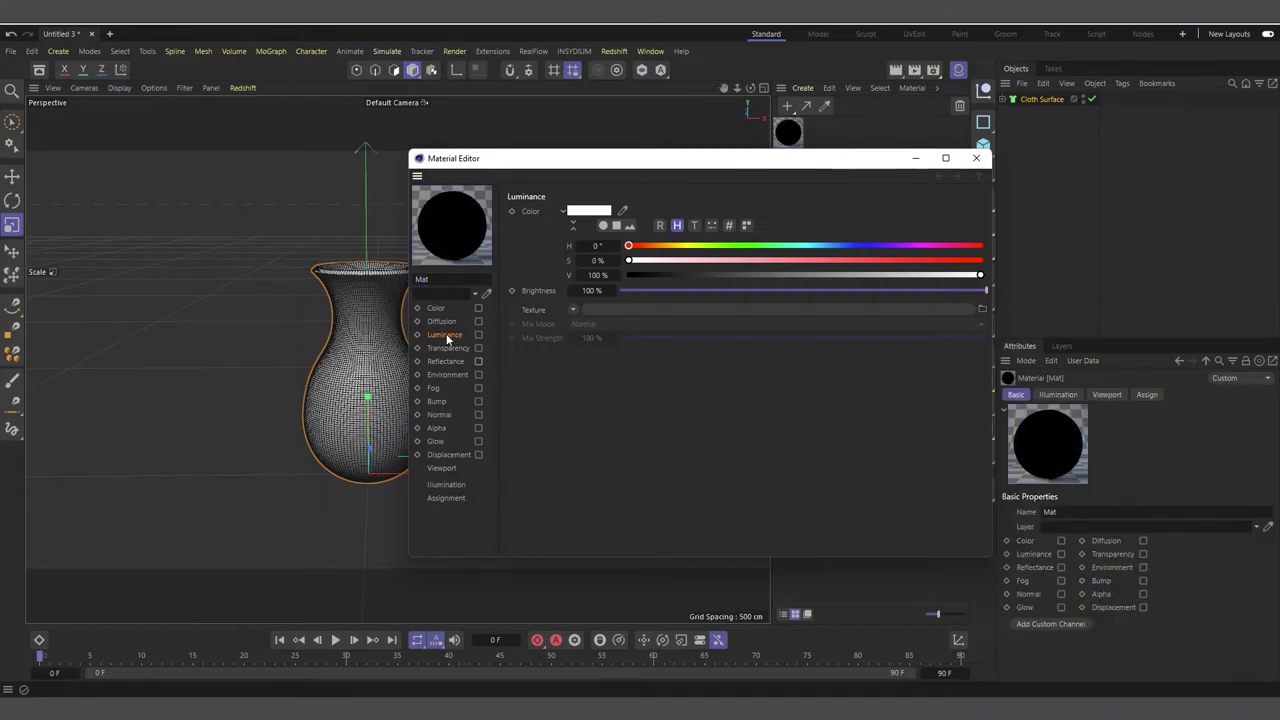
left_click(479, 335)
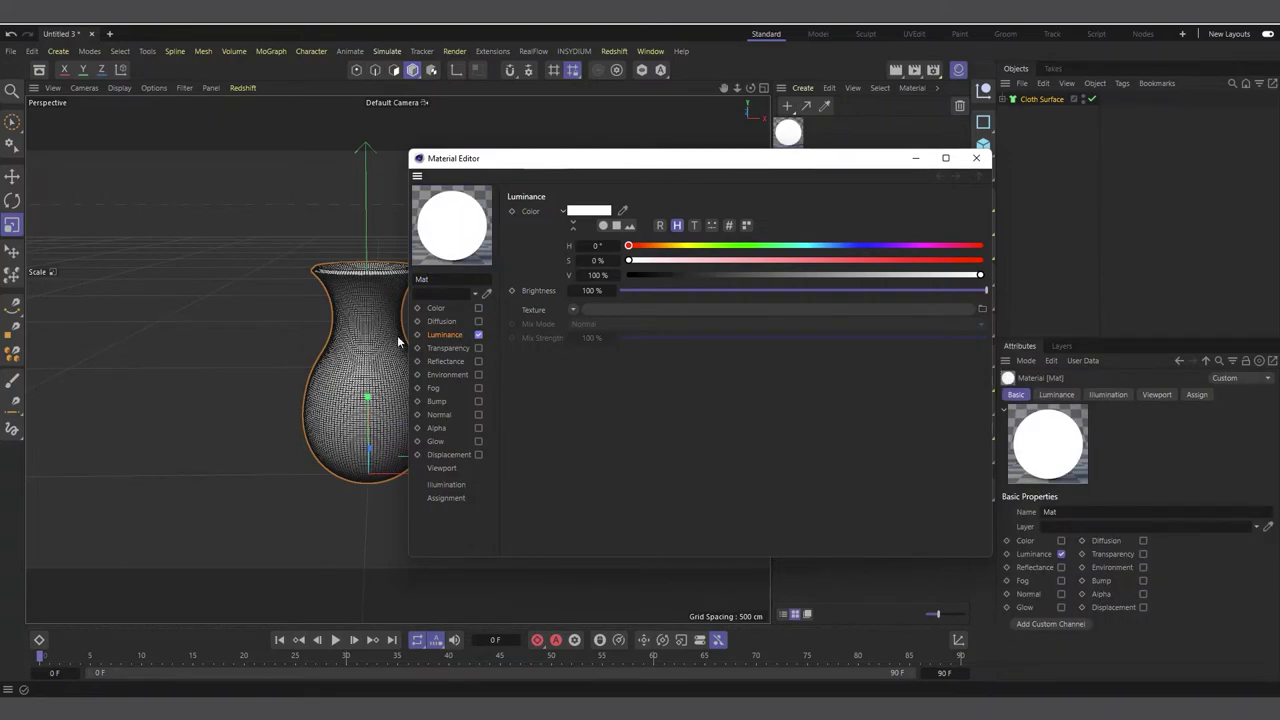
Load a Gradient shader as the Luminance texture and open its shader properties
left_click(573, 309)
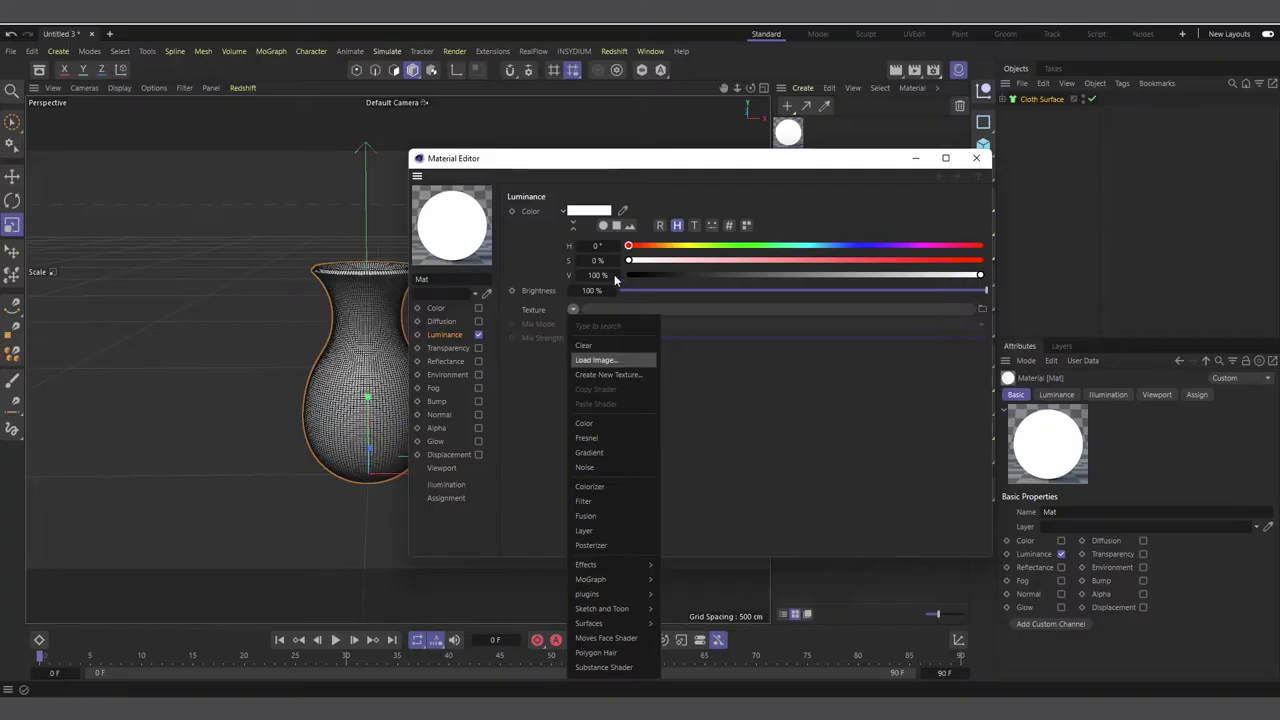
left_click(648, 453)
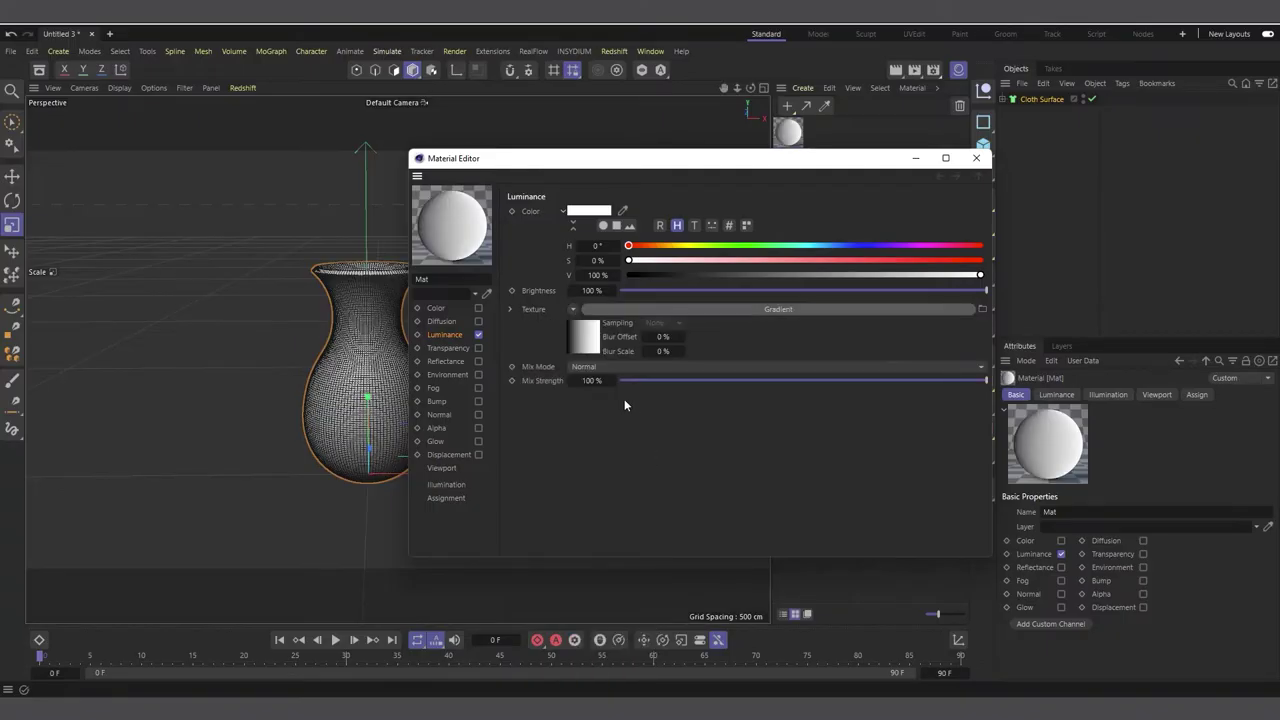
left_click(587, 344)
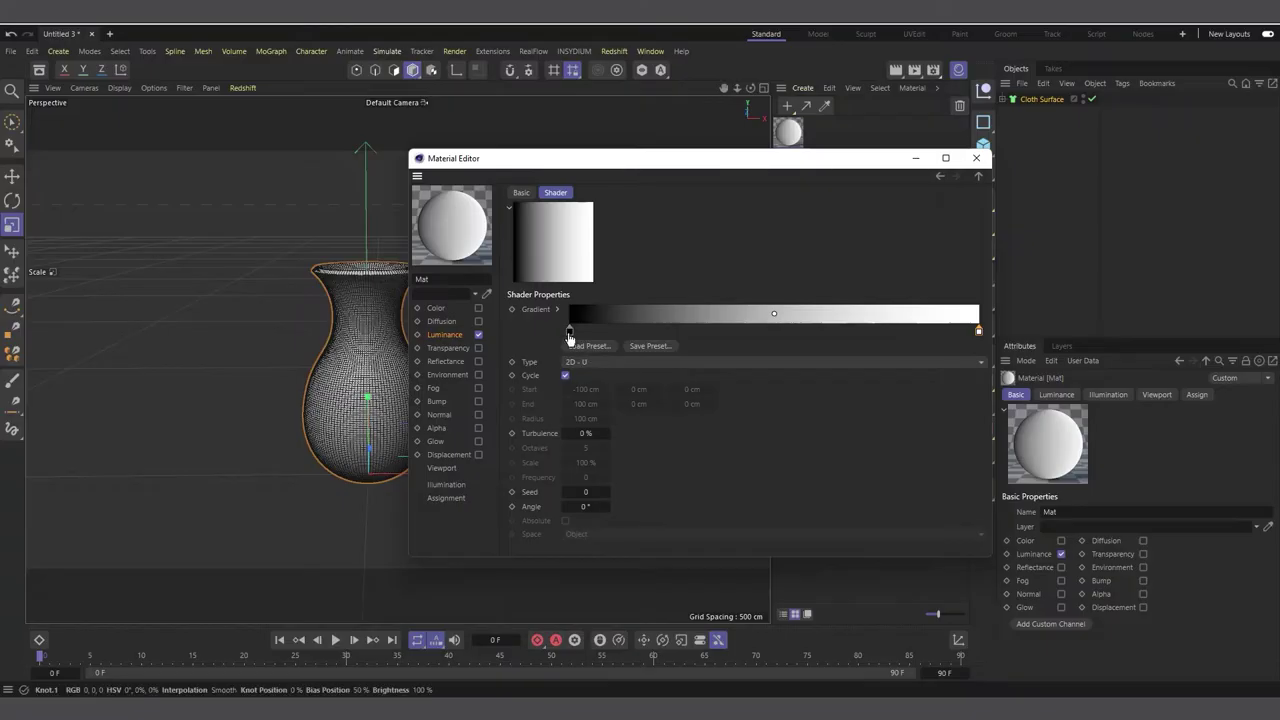
Bring the gradient's knots close together near the middle, black at about 45% and white at about 47%
left_click_drag(568, 334, 733, 337)
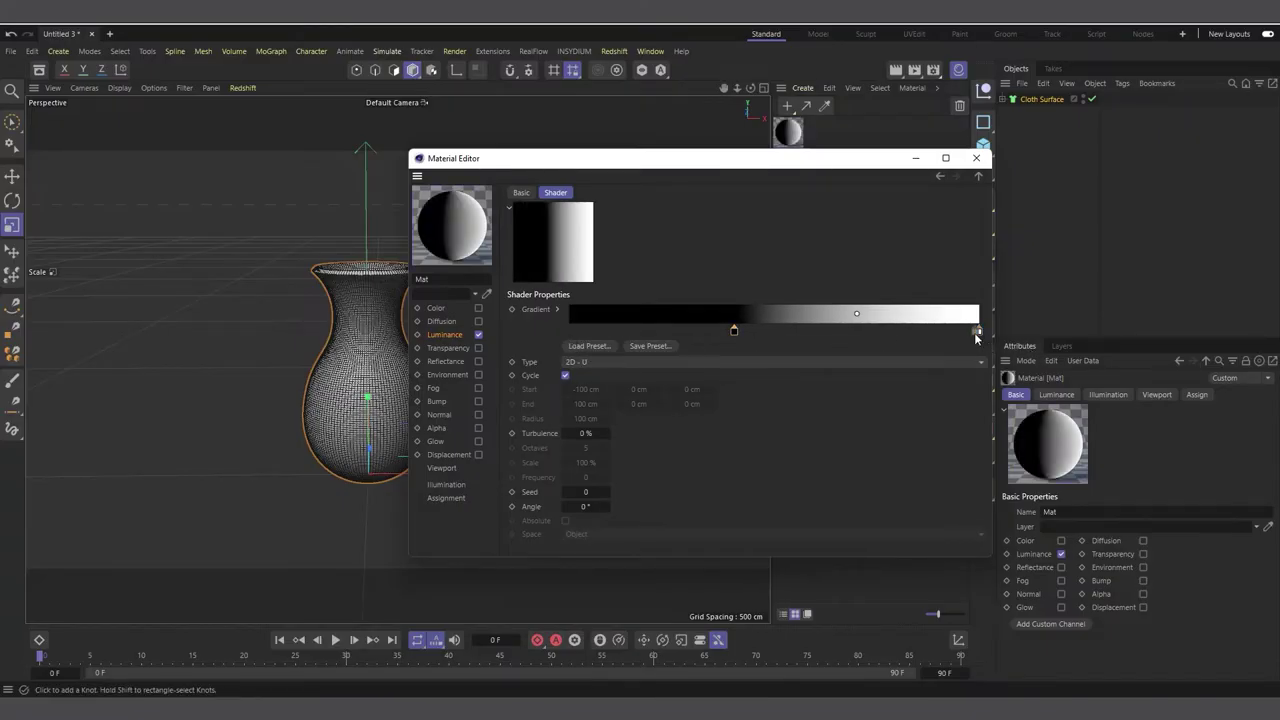
left_click_drag(978, 331, 755, 337)
left_click(761, 334)
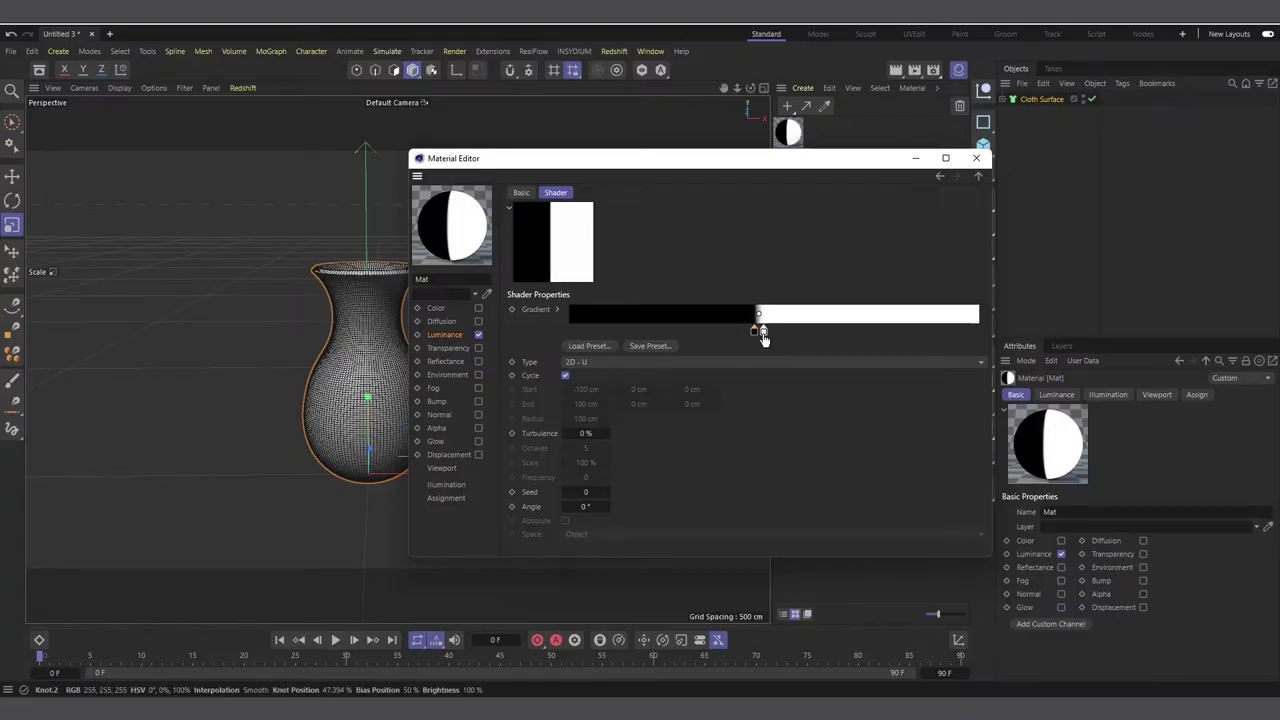
Set the gradient's black knot position to 51% and its white knot position to 50%
left_click(558, 310)
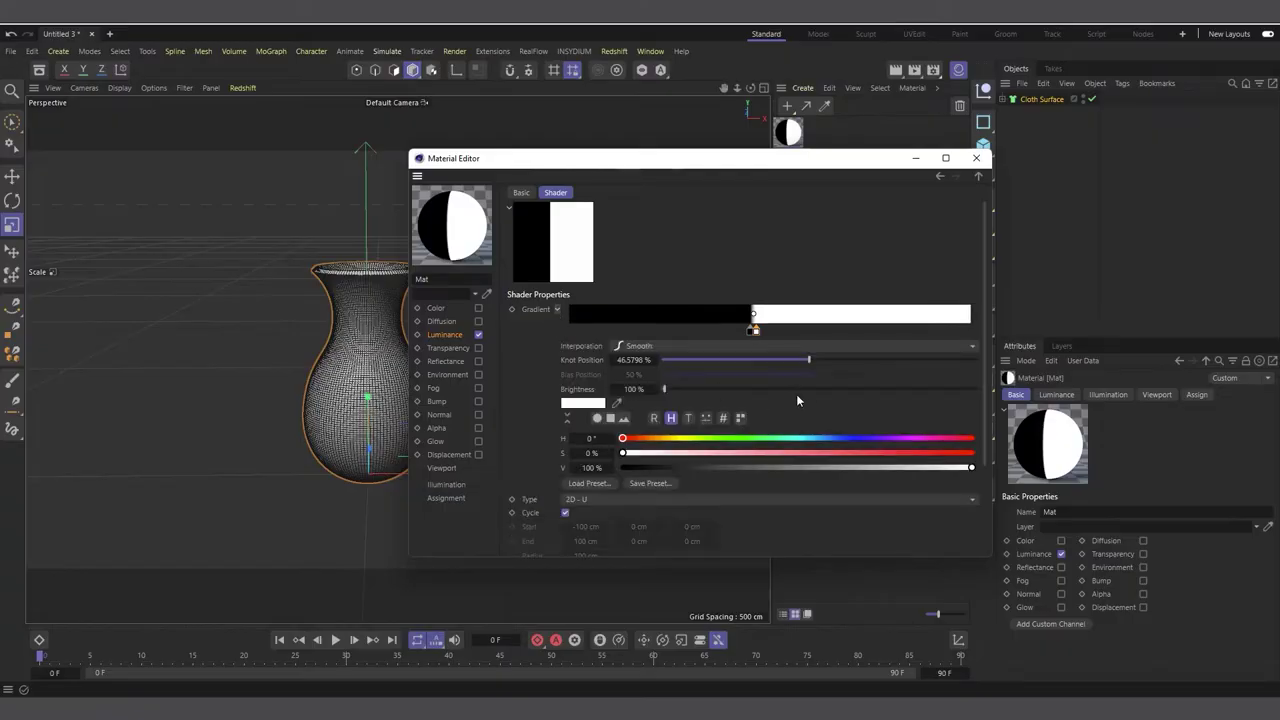
left_click(751, 333)
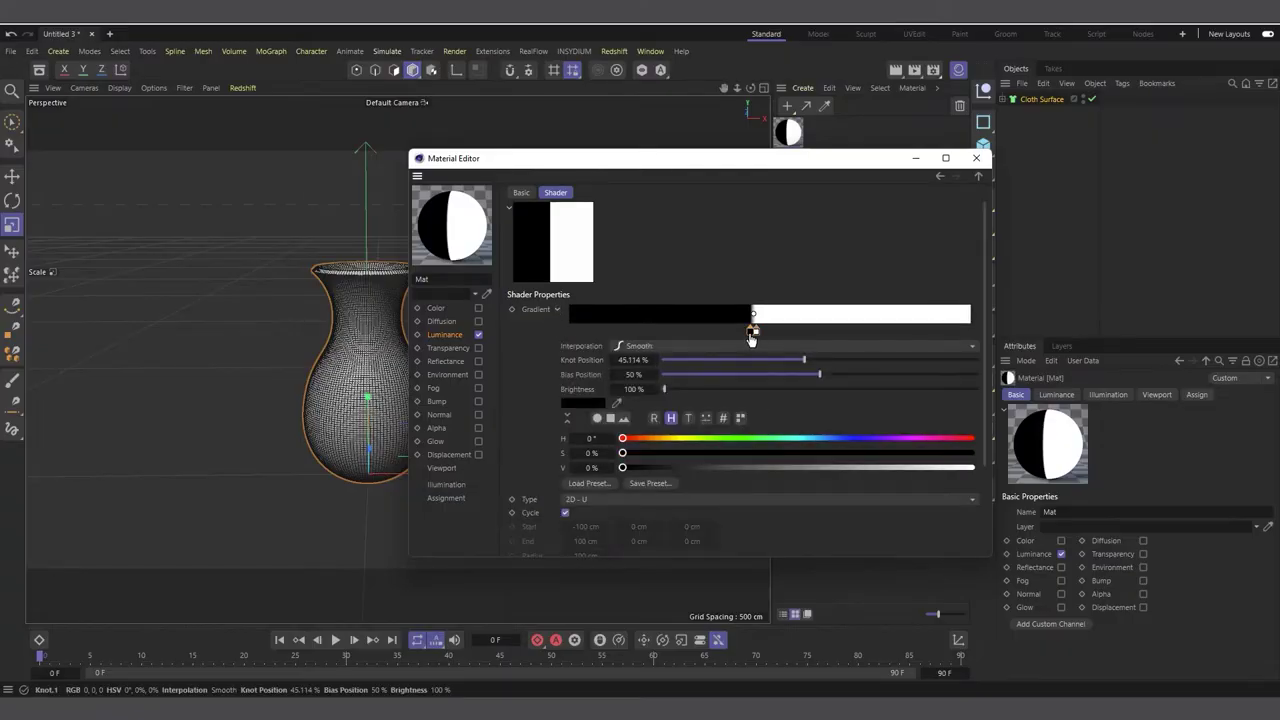
double_click(630, 360)
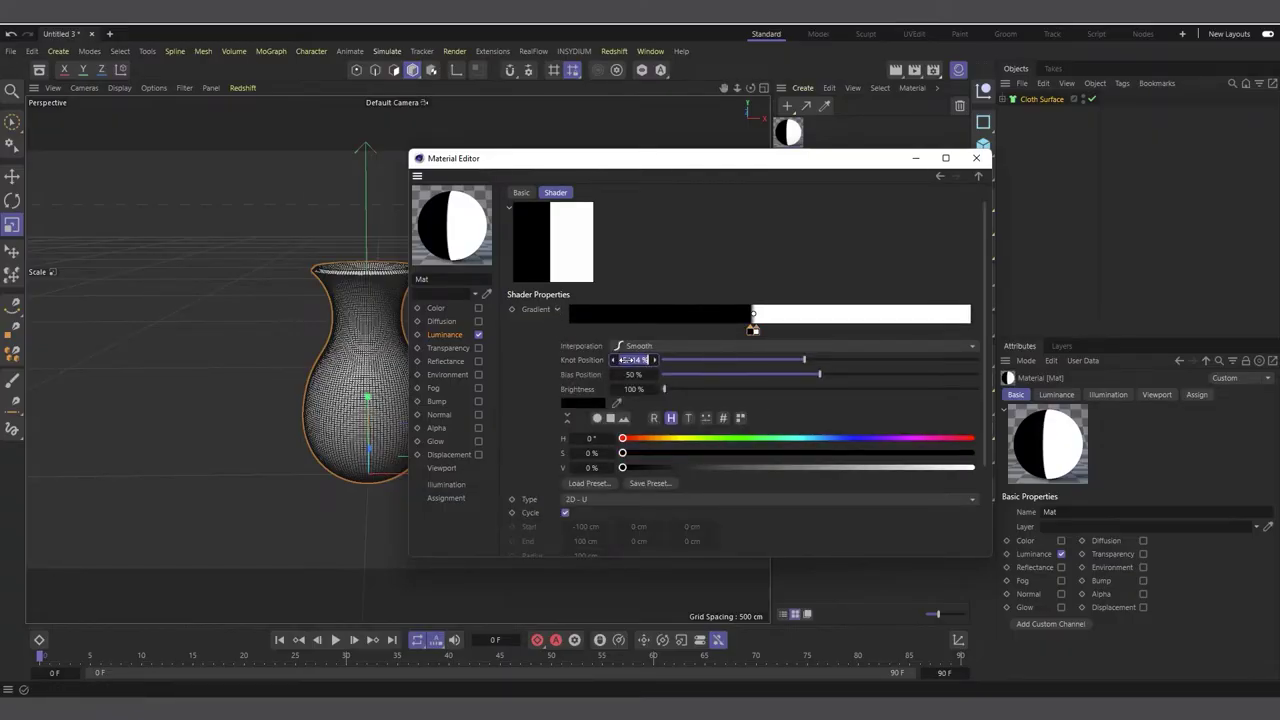
key("BackSpace")
type("51")
left_click(756, 334)
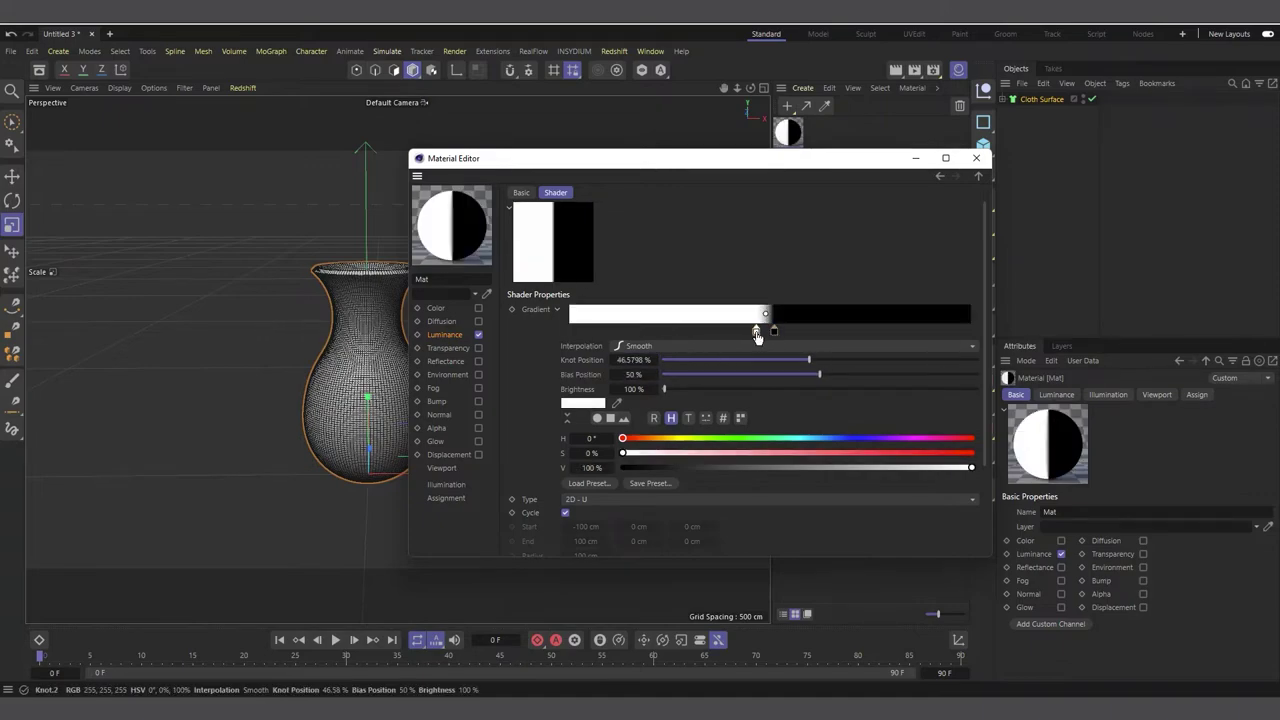
double_click(632, 359)
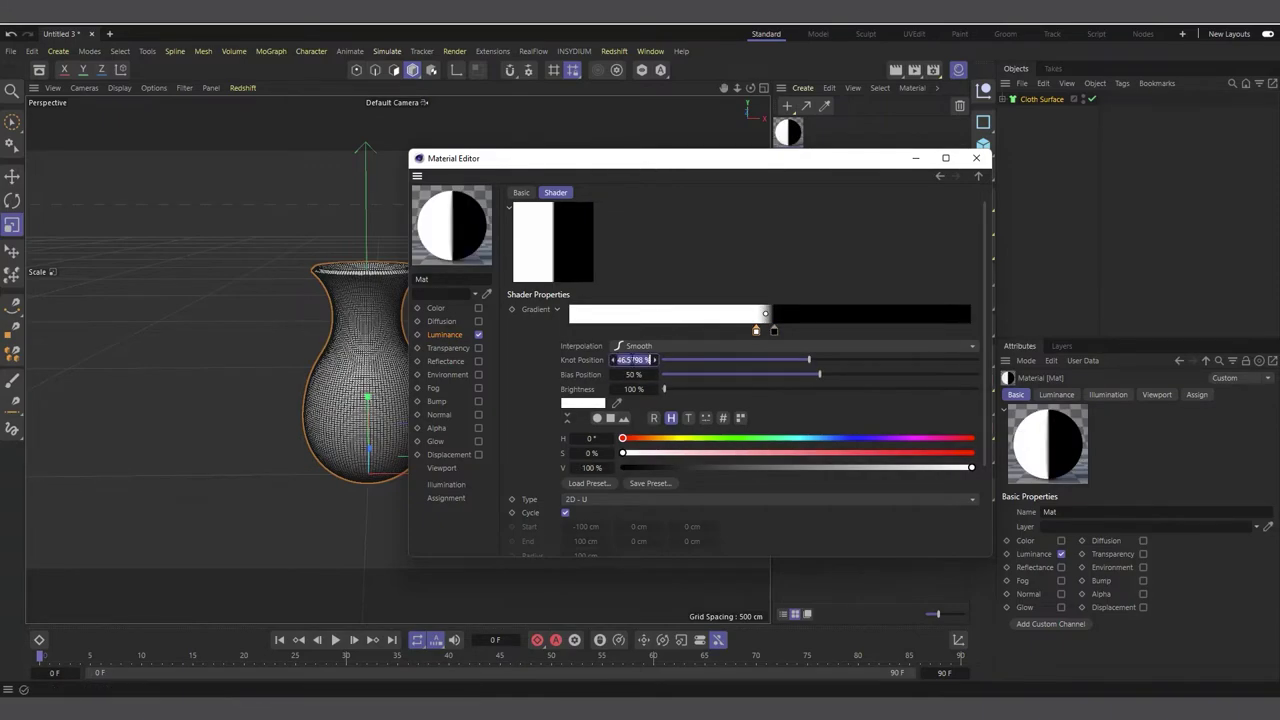
type("50")
key("Return")
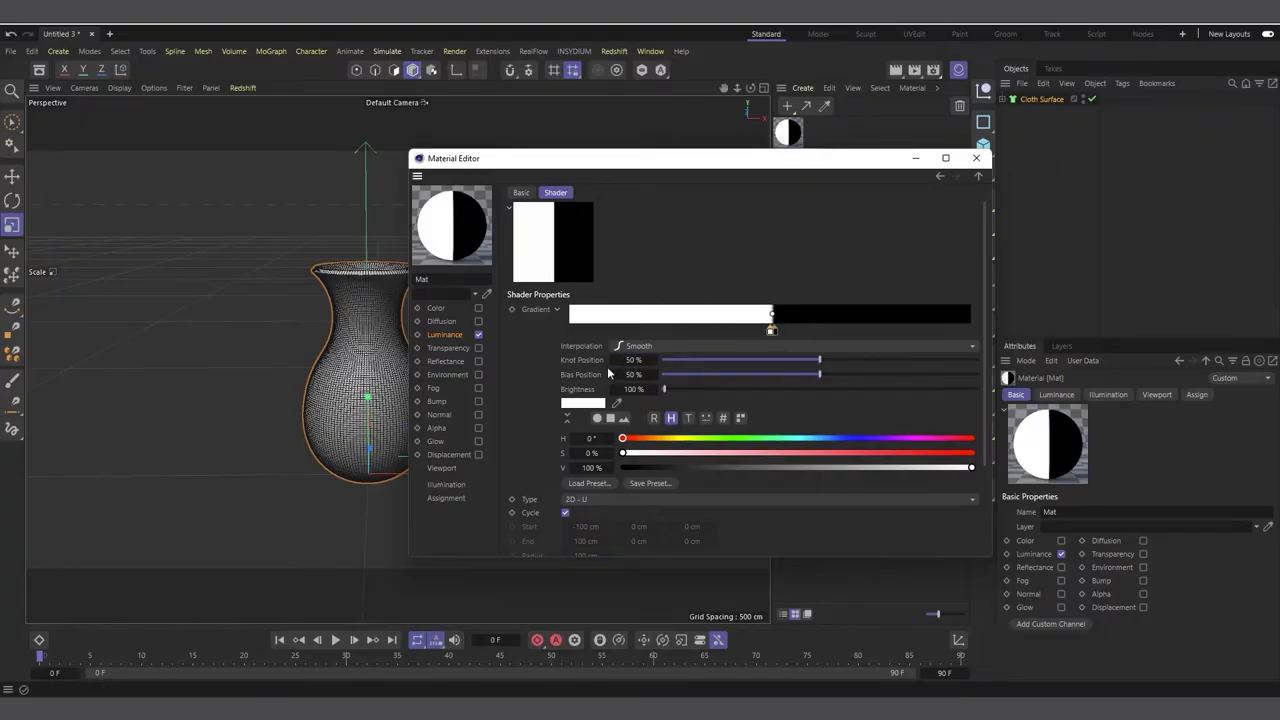
left_click(557, 309)
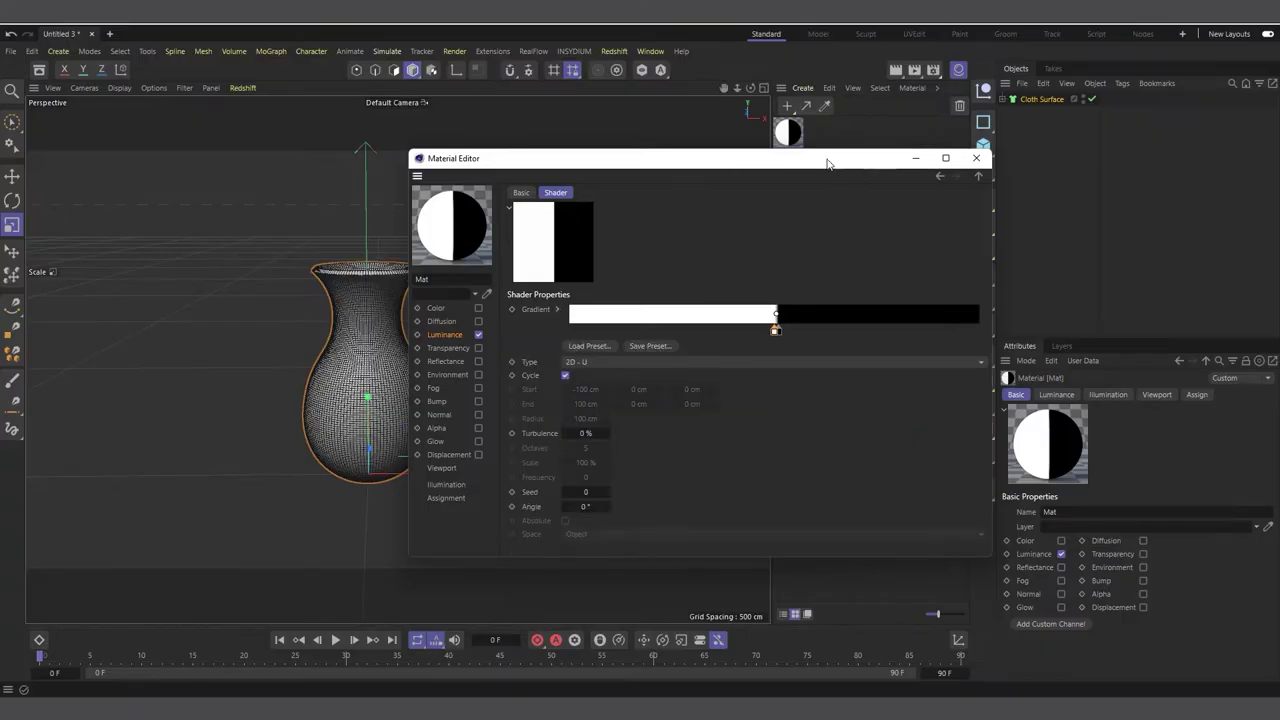
Apply the black-and-white gradient material to the Cloth Surface object and rename that object Vase
left_click_drag(825, 160, 979, 175)
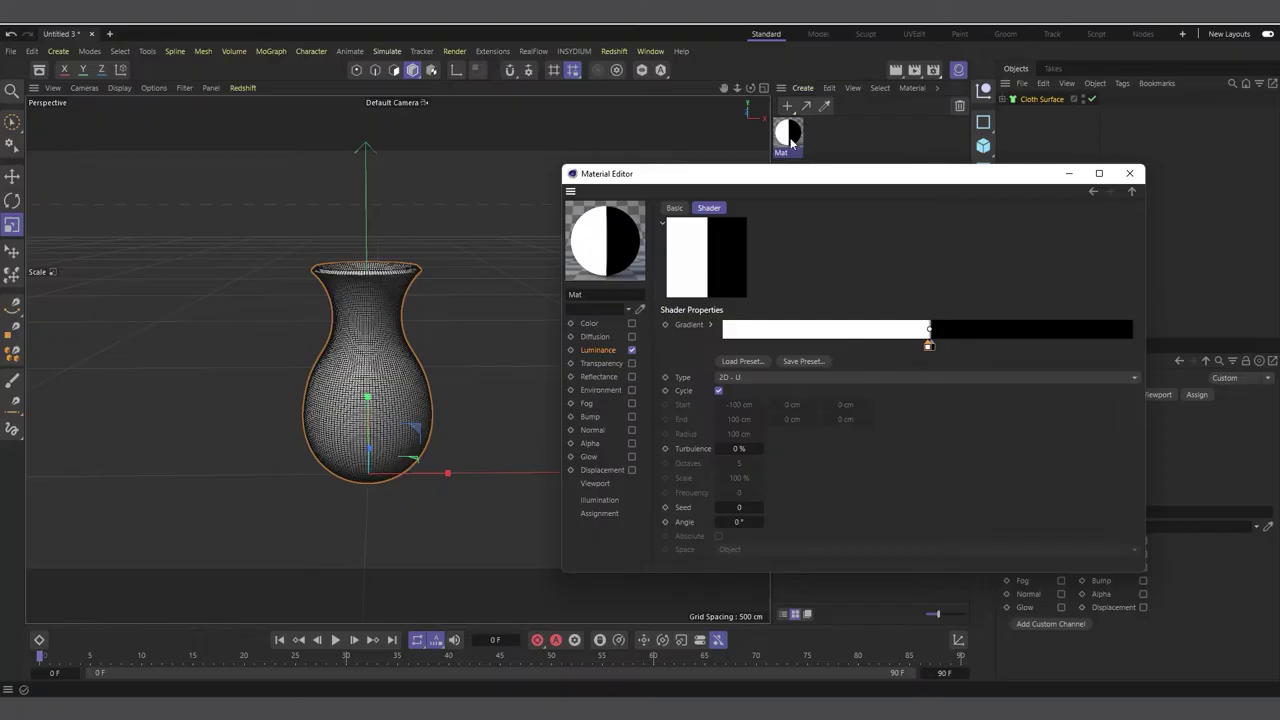
left_click_drag(788, 135, 1040, 99)
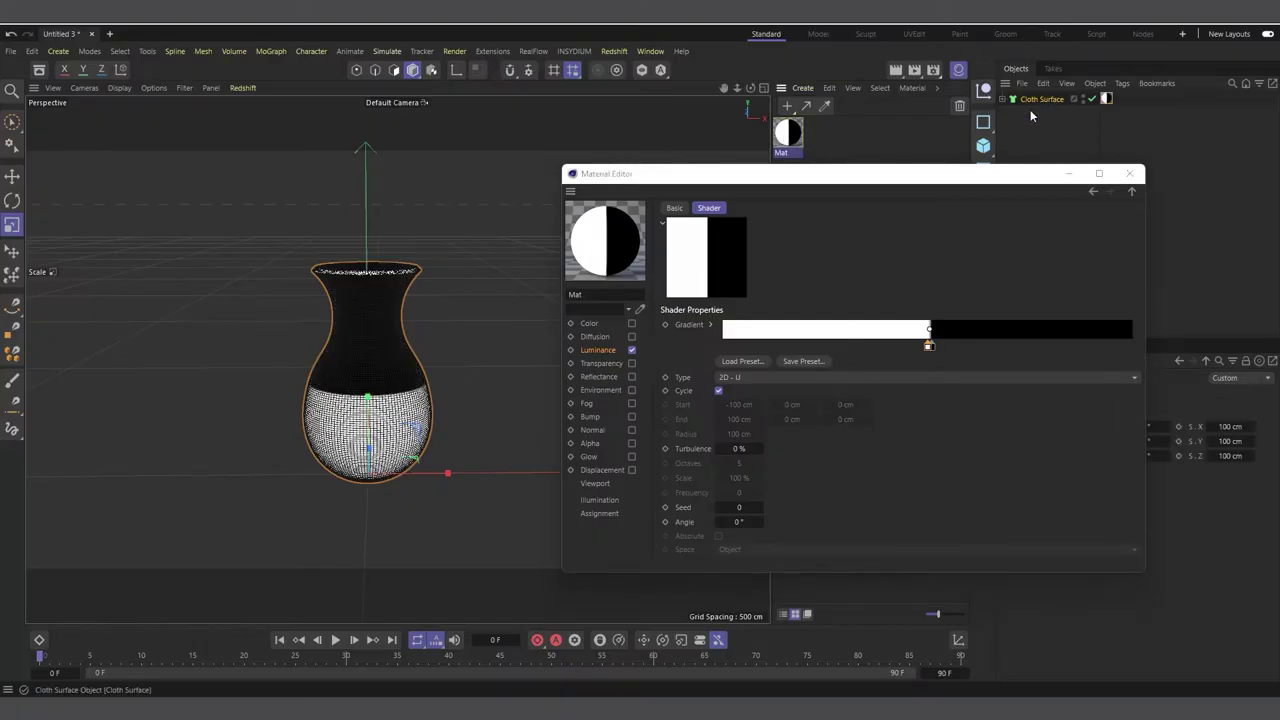
left_click(1047, 100)
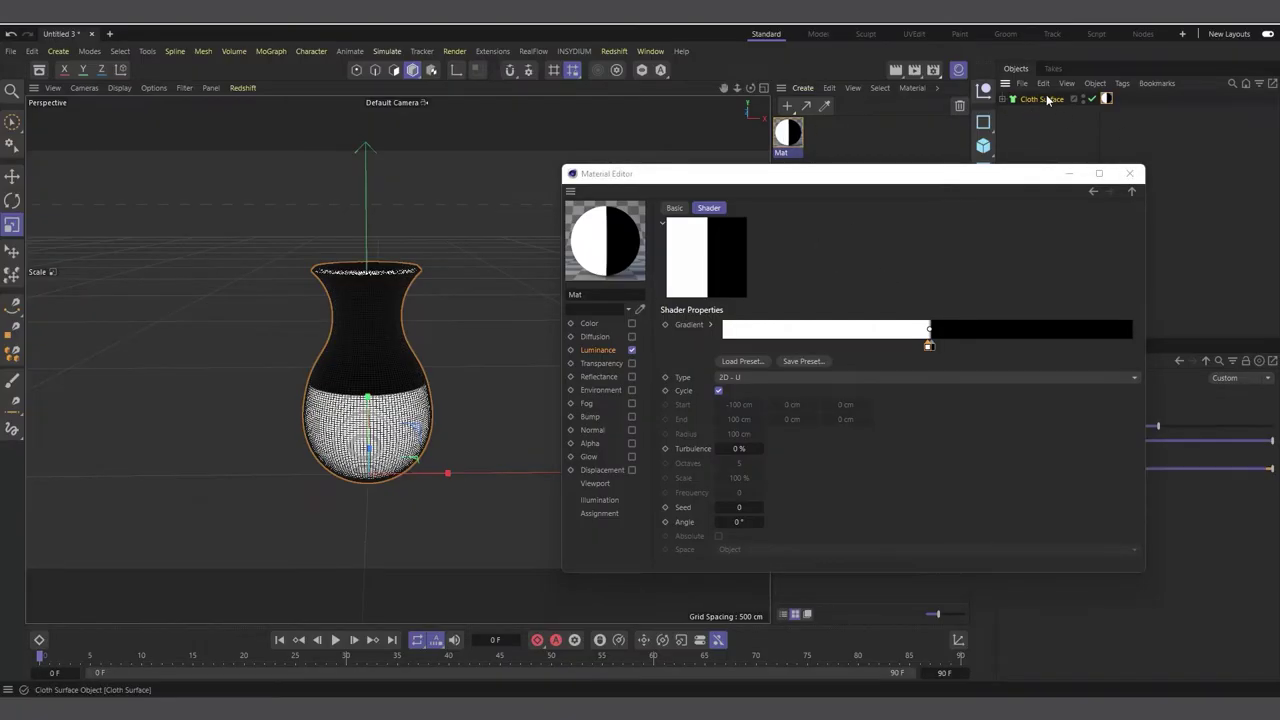
double_click(1047, 100)
type("Vase")
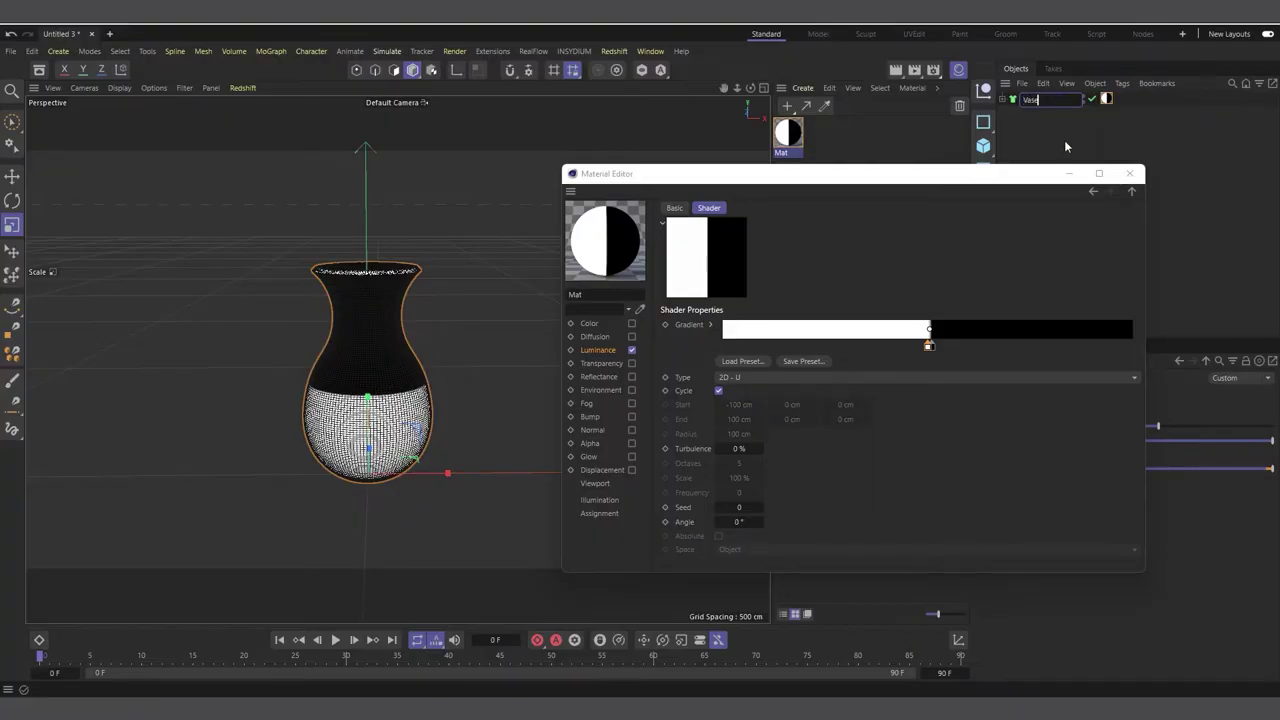
left_click(1065, 147)
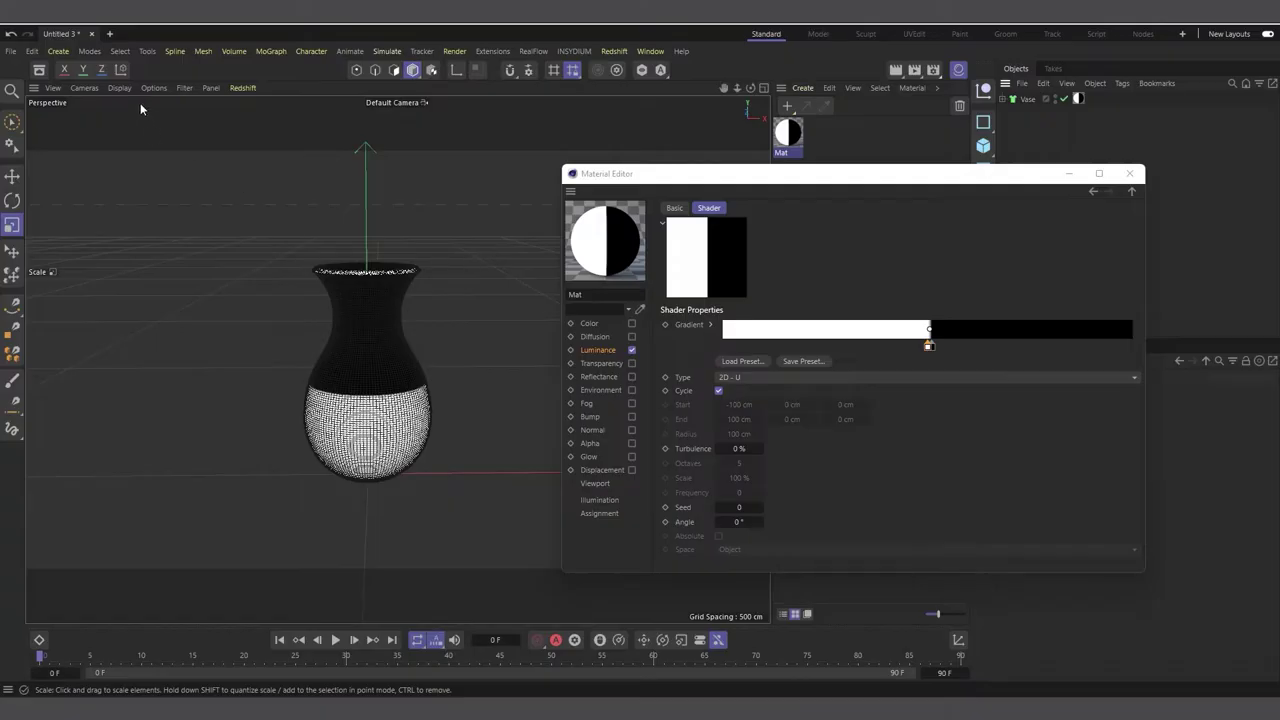
Show the viewport in Gouraud Shading and move the Material Editor window clear of the object hierarchy
left_click(119, 87)
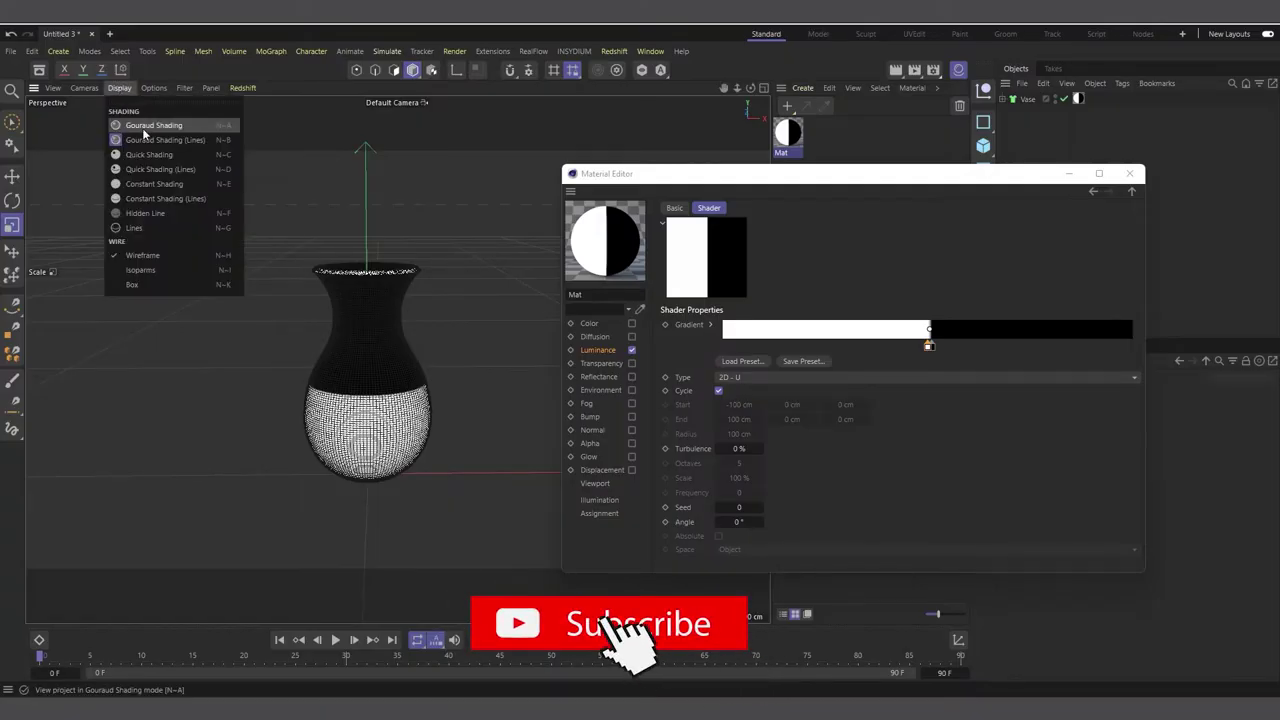
left_click(146, 126)
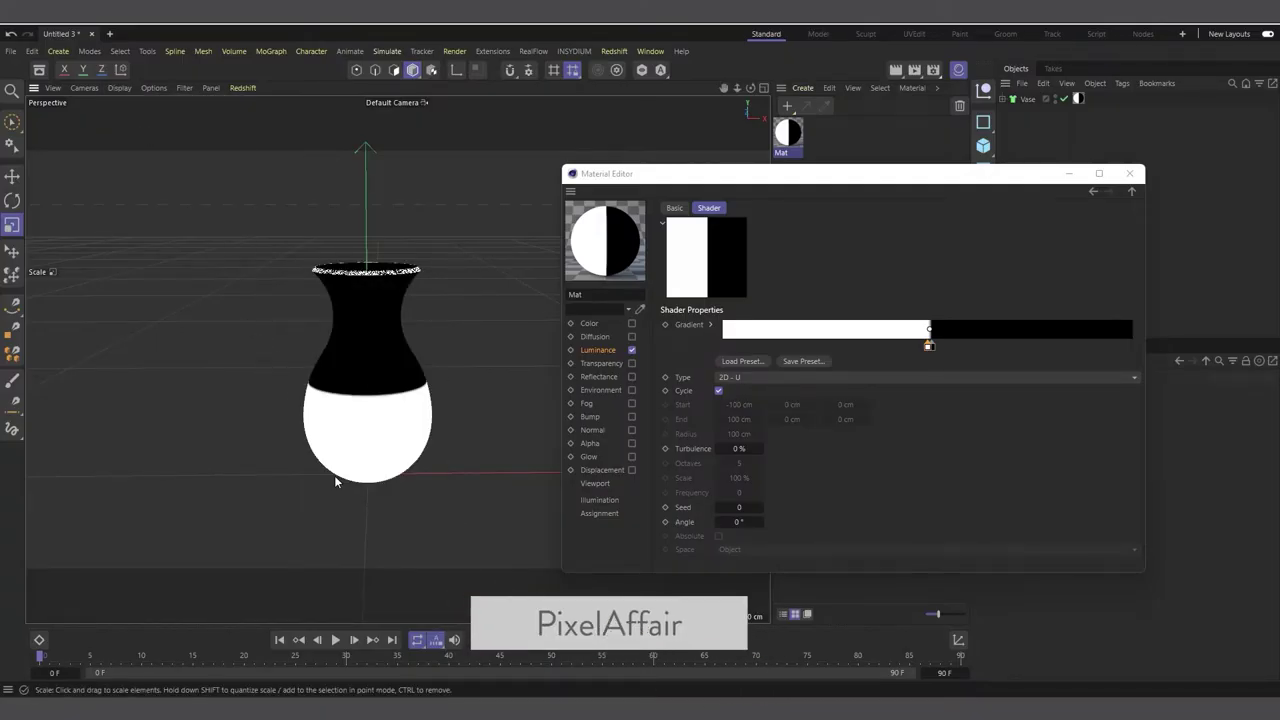
scroll(363, 265, "up", 5)
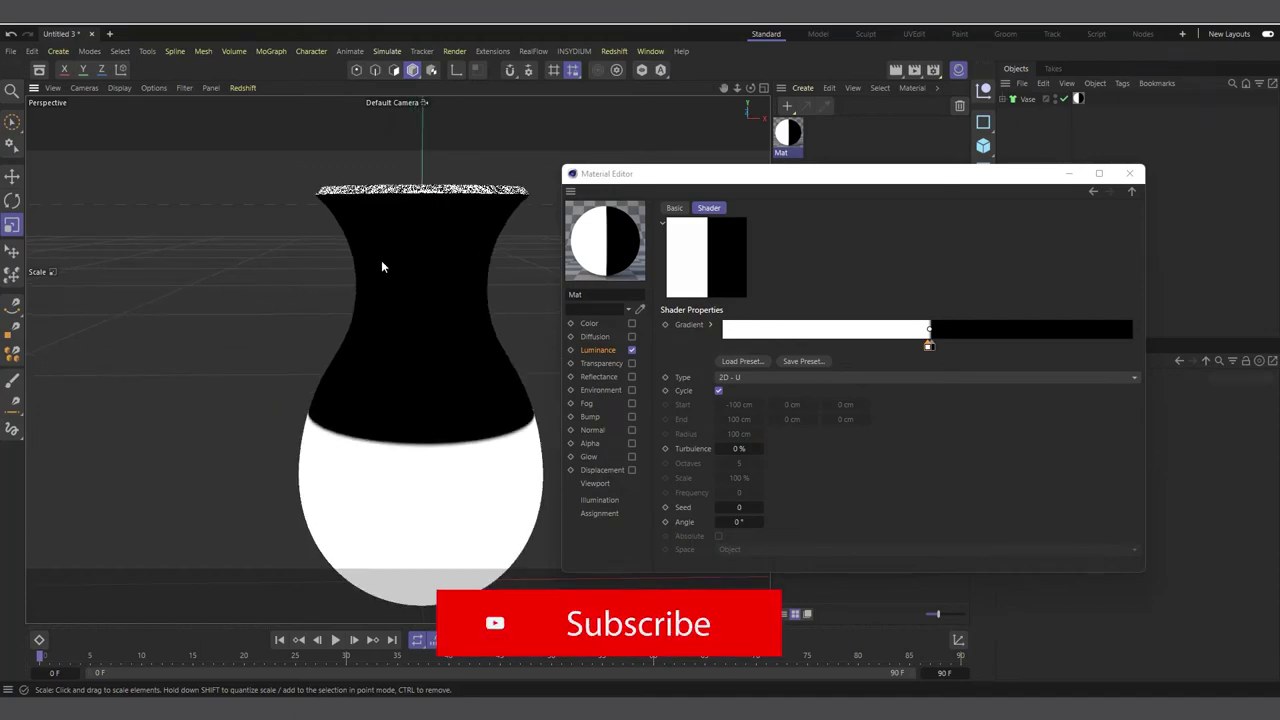
scroll(386, 277, "down", 1)
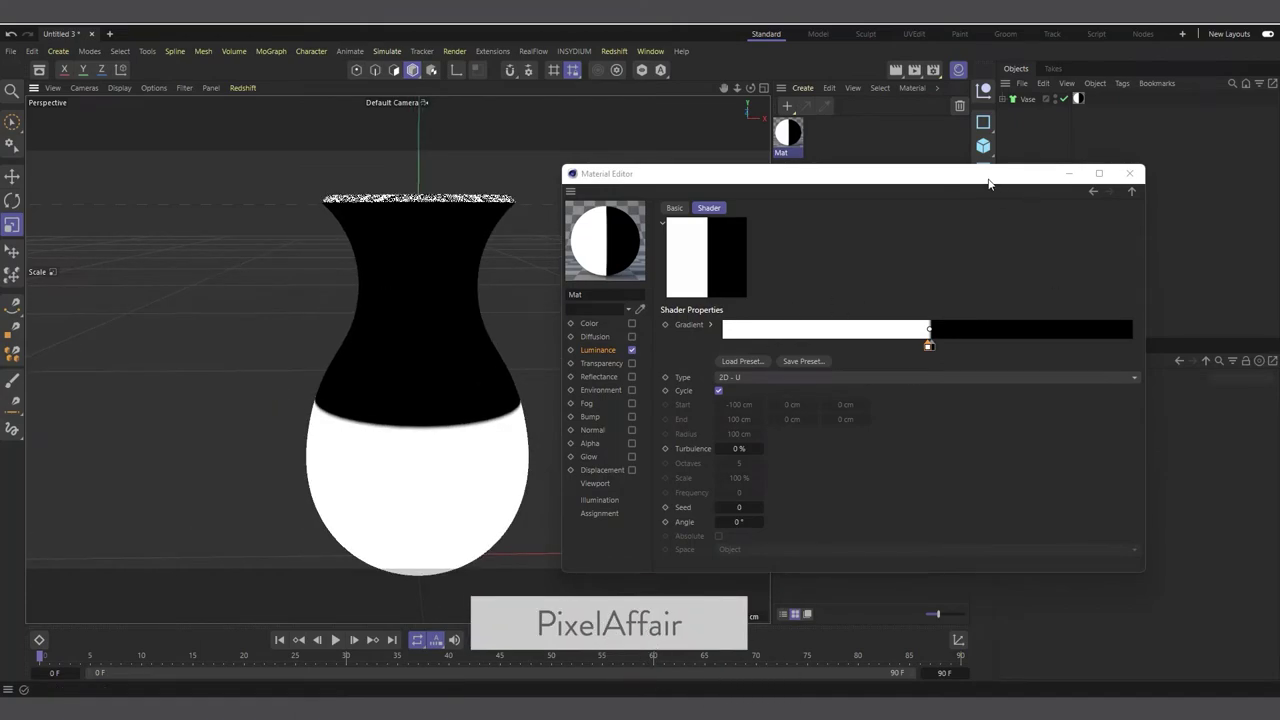
left_click_drag(999, 181, 872, 359)
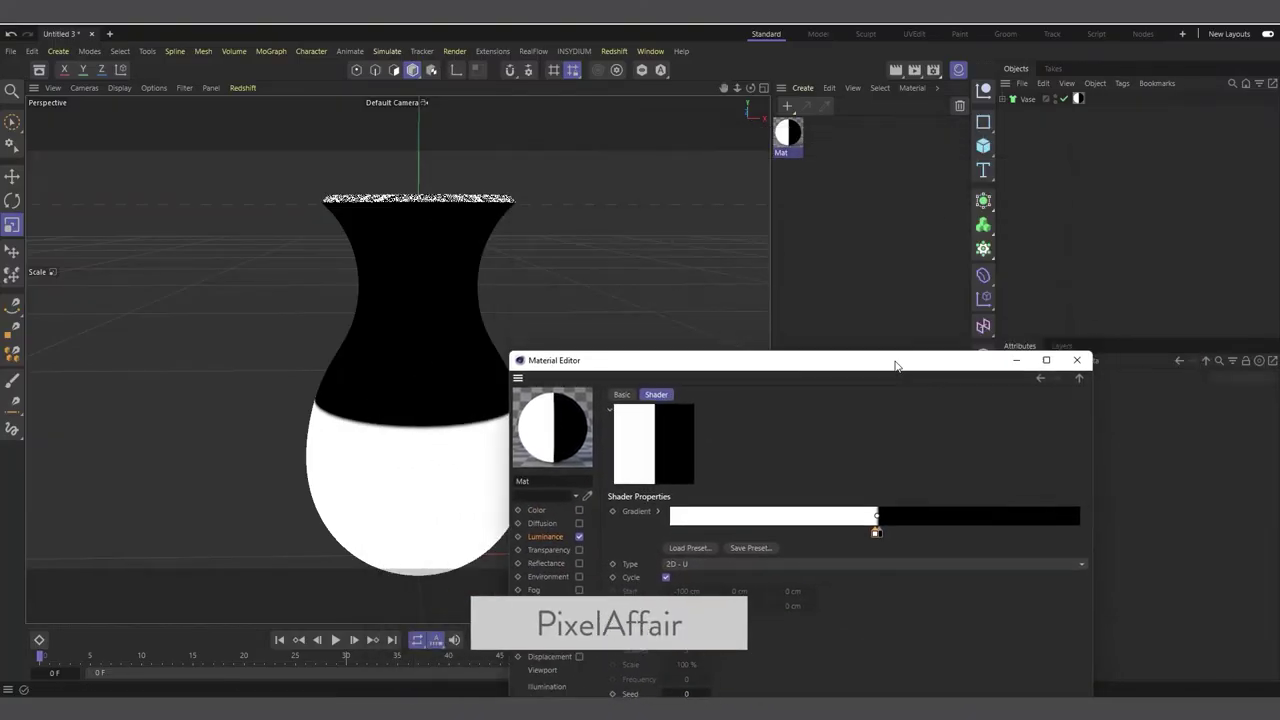
Show the coordinates of the Vase's material tag and move the Material Editor window off the attributes
left_click_drag(750, 87, 758, 130)
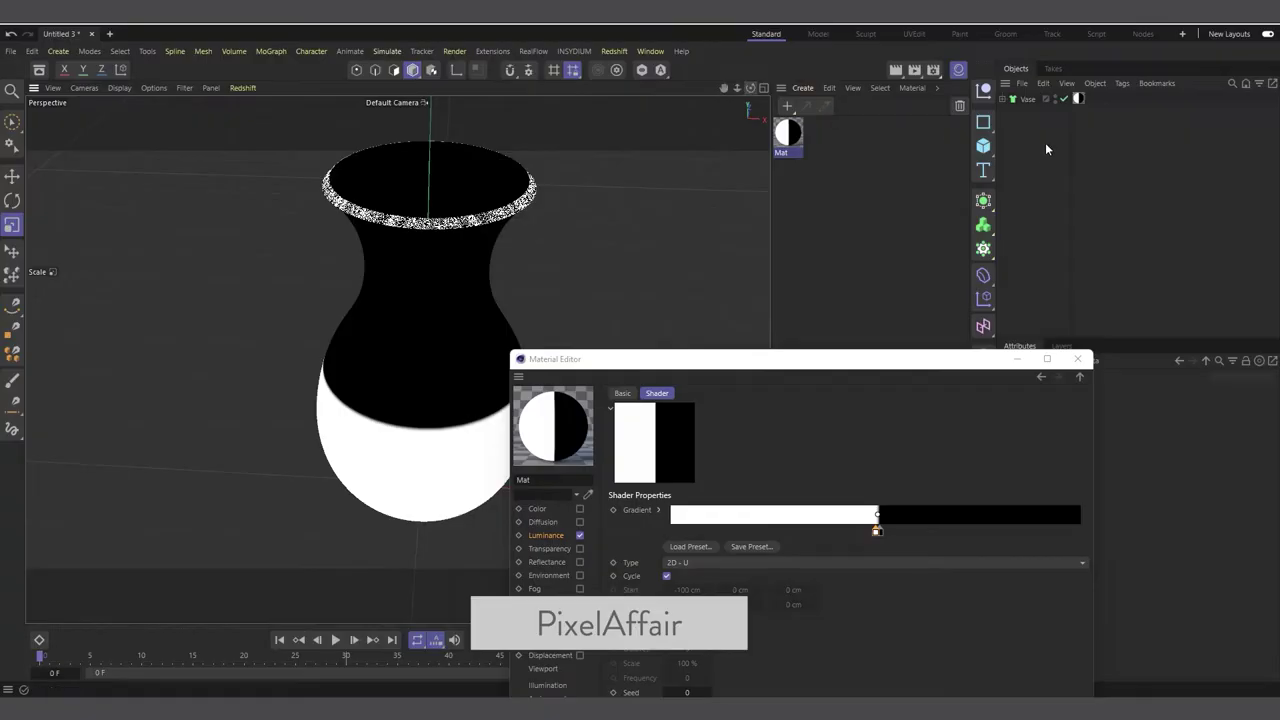
left_click(1078, 98)
left_click_drag(878, 360, 742, 364)
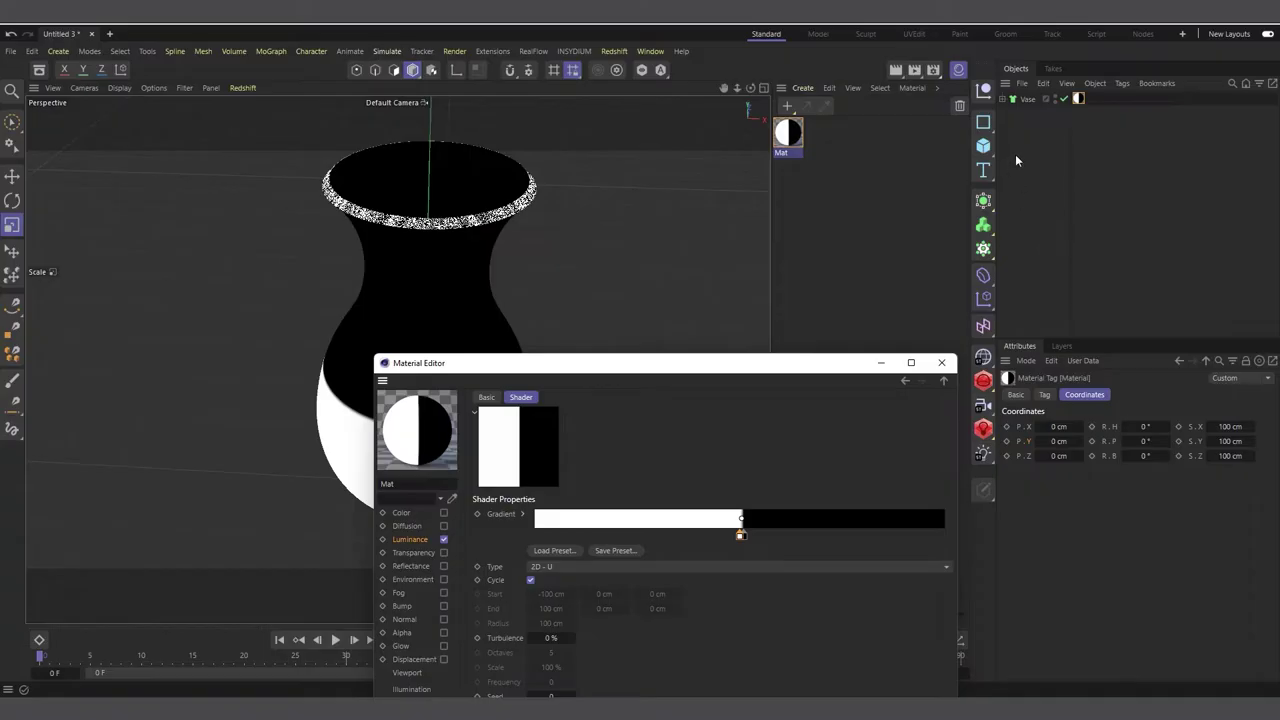
Test the black-and-white gradient material on a temporary cube, examining its faces from other angles, and delete that cube
left_click(984, 146)
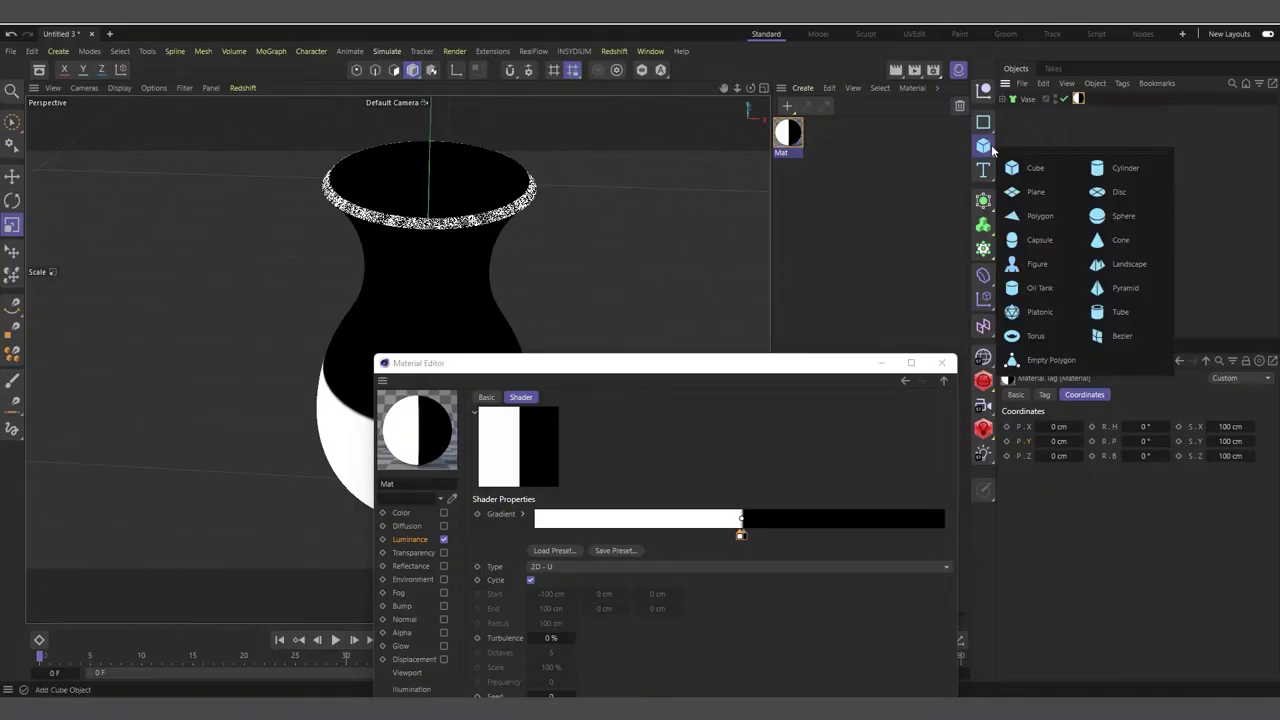
left_click(1038, 174)
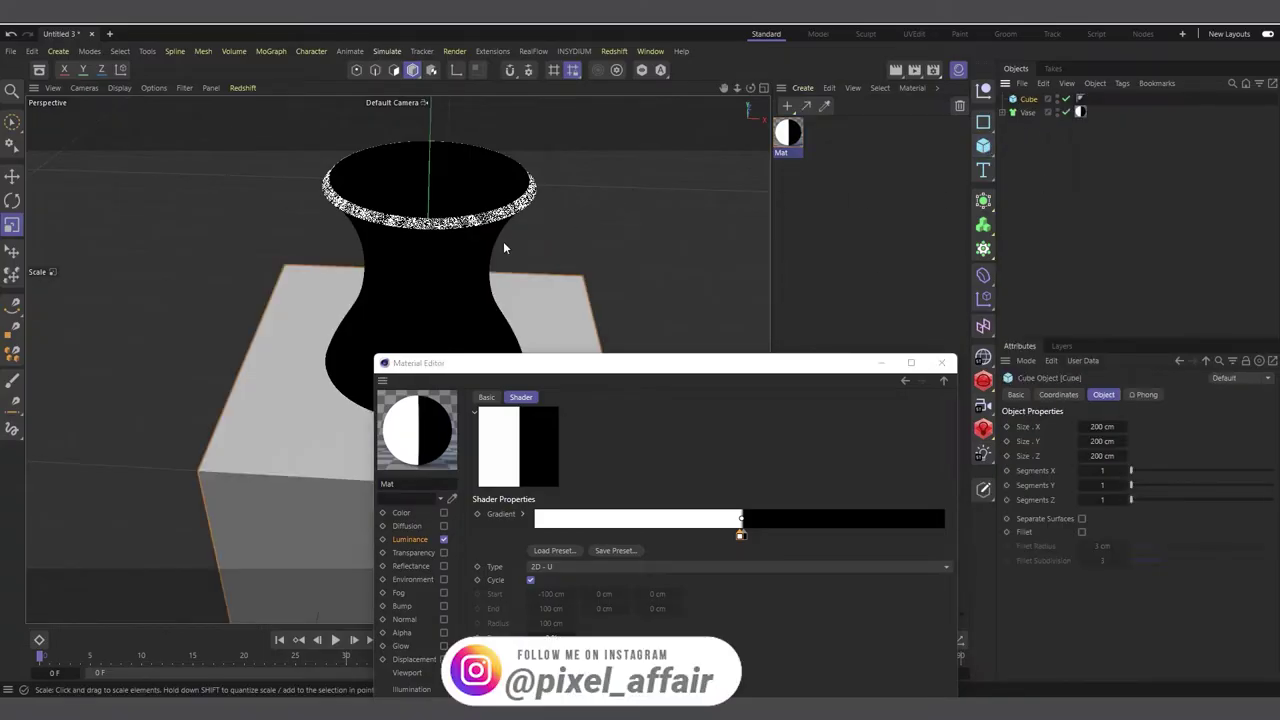
left_click_drag(789, 141, 1031, 98)
scroll(662, 125, "down", 4)
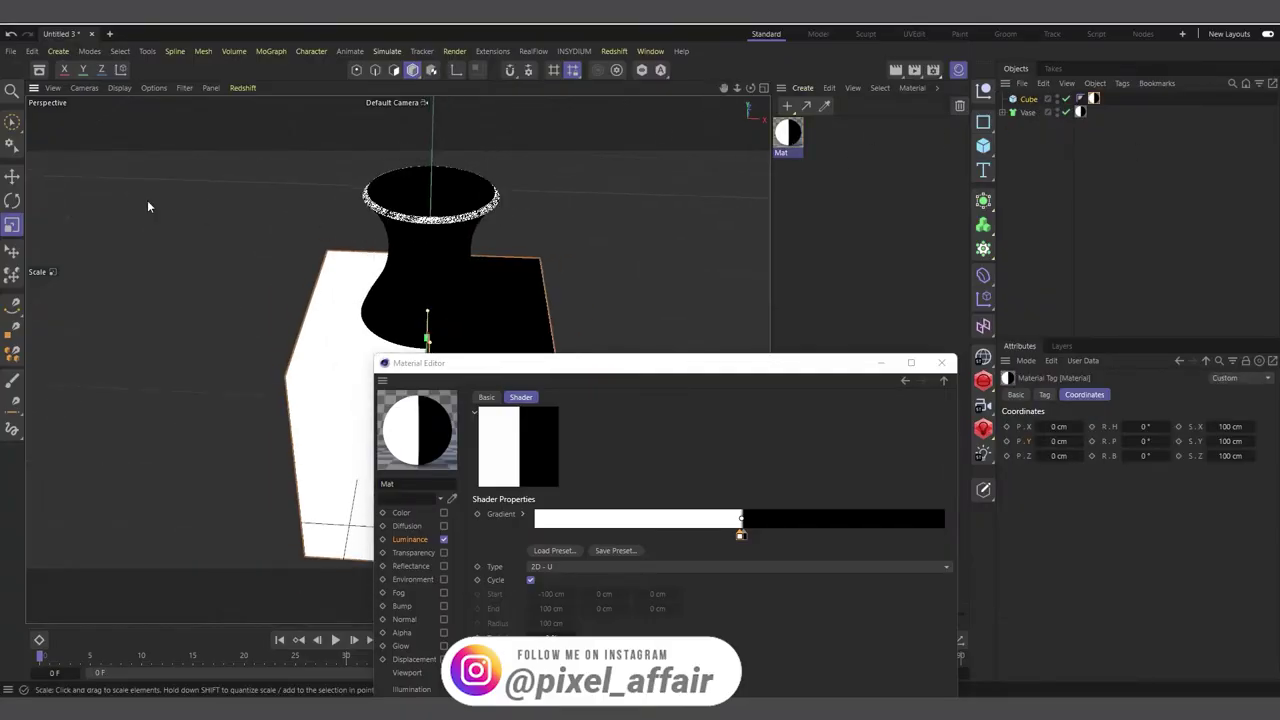
left_click_drag(147, 206, 294, 320, "alt")
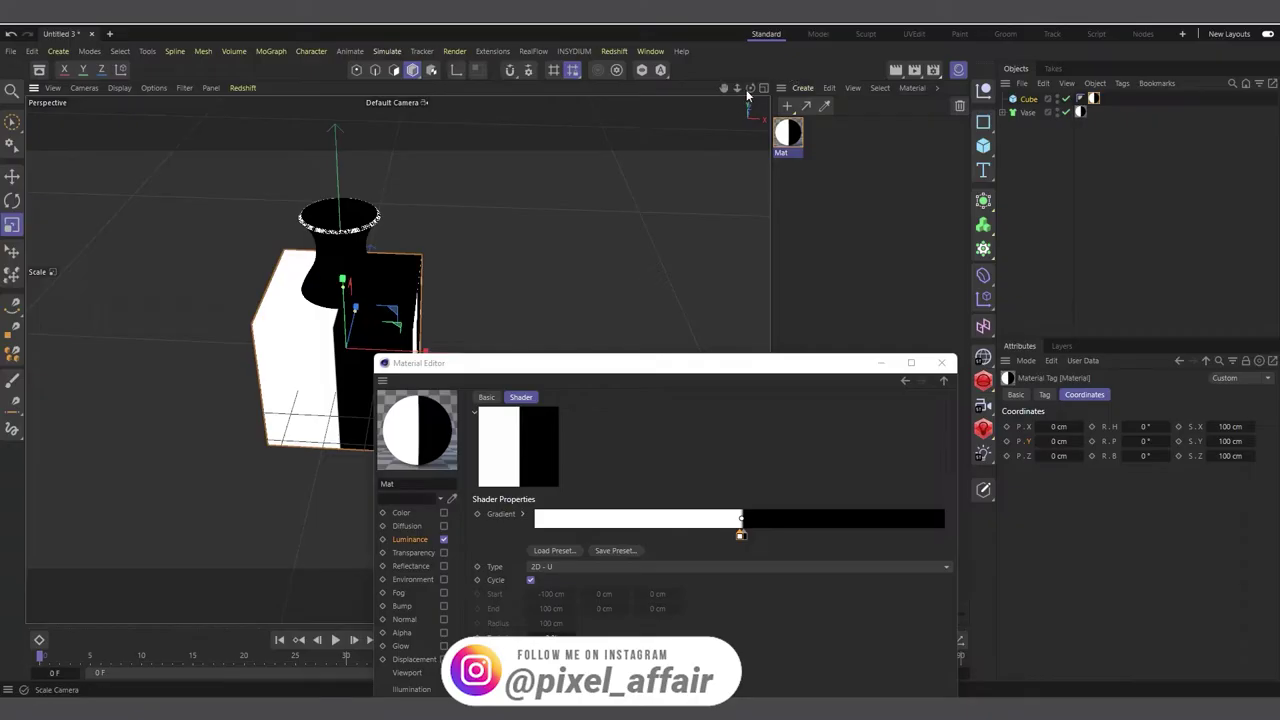
left_click_drag(749, 88, 775, 90)
left_click_drag(150, 460, 506, 268, "alt")
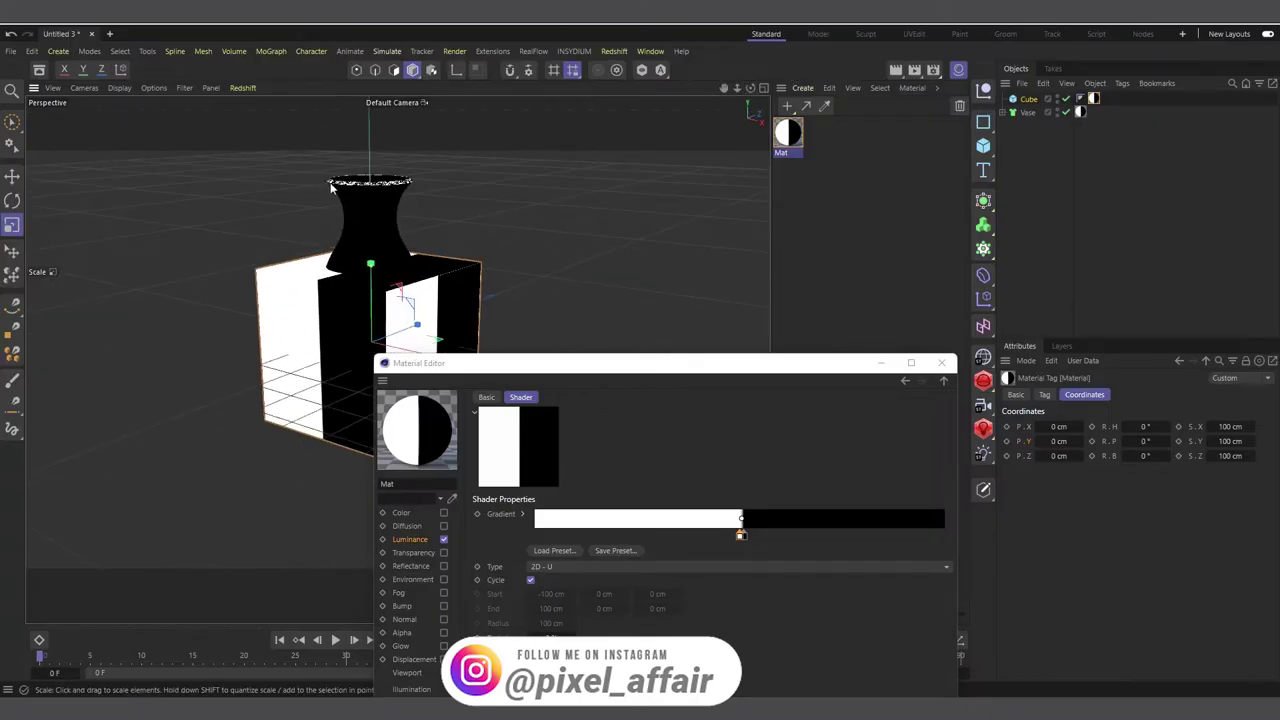
left_click(1028, 99)
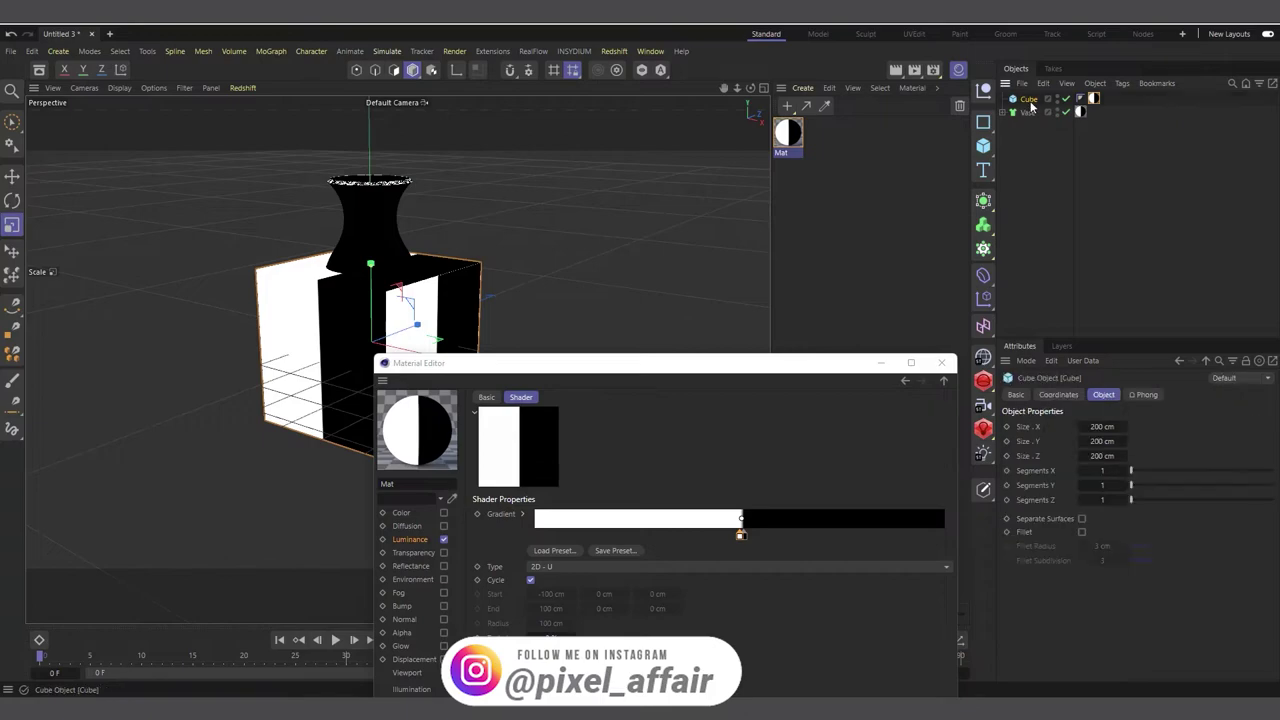
key("Delete")
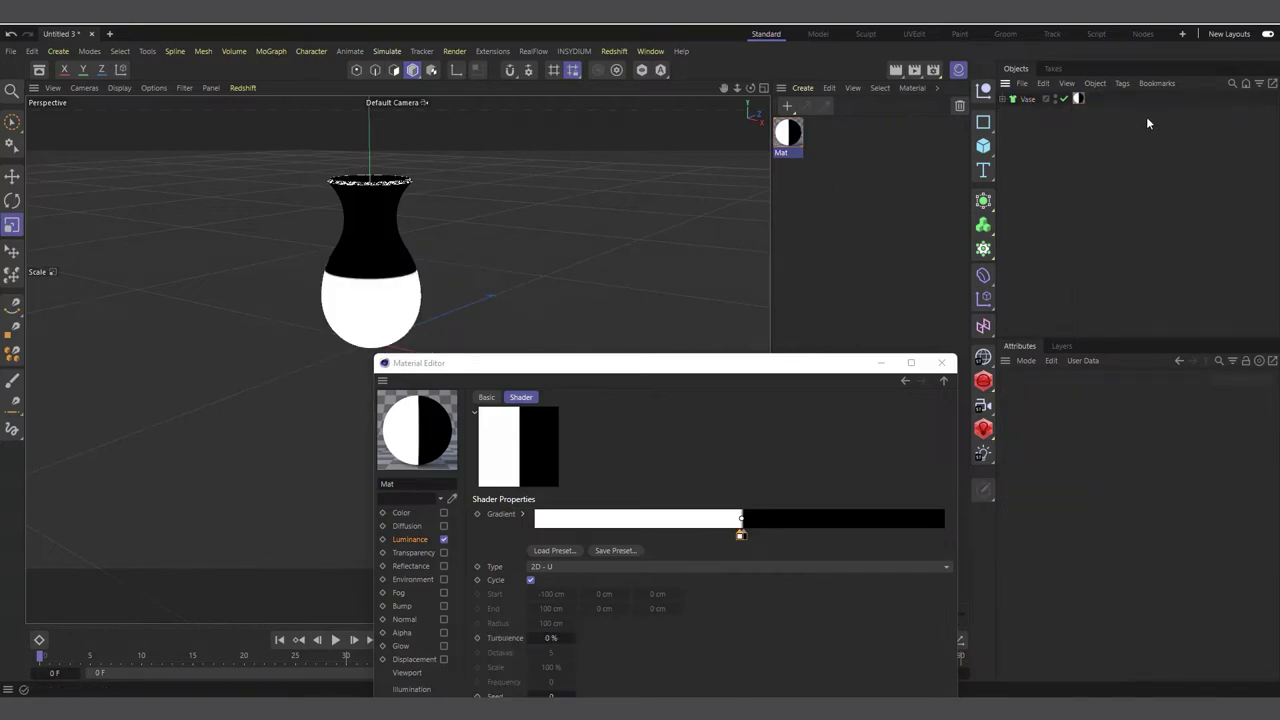
Change the gradient type of the Vase's material to 3D - Linear and examine the vase from the front
left_click(1078, 99)
left_click_drag(616, 365, 735, 157)
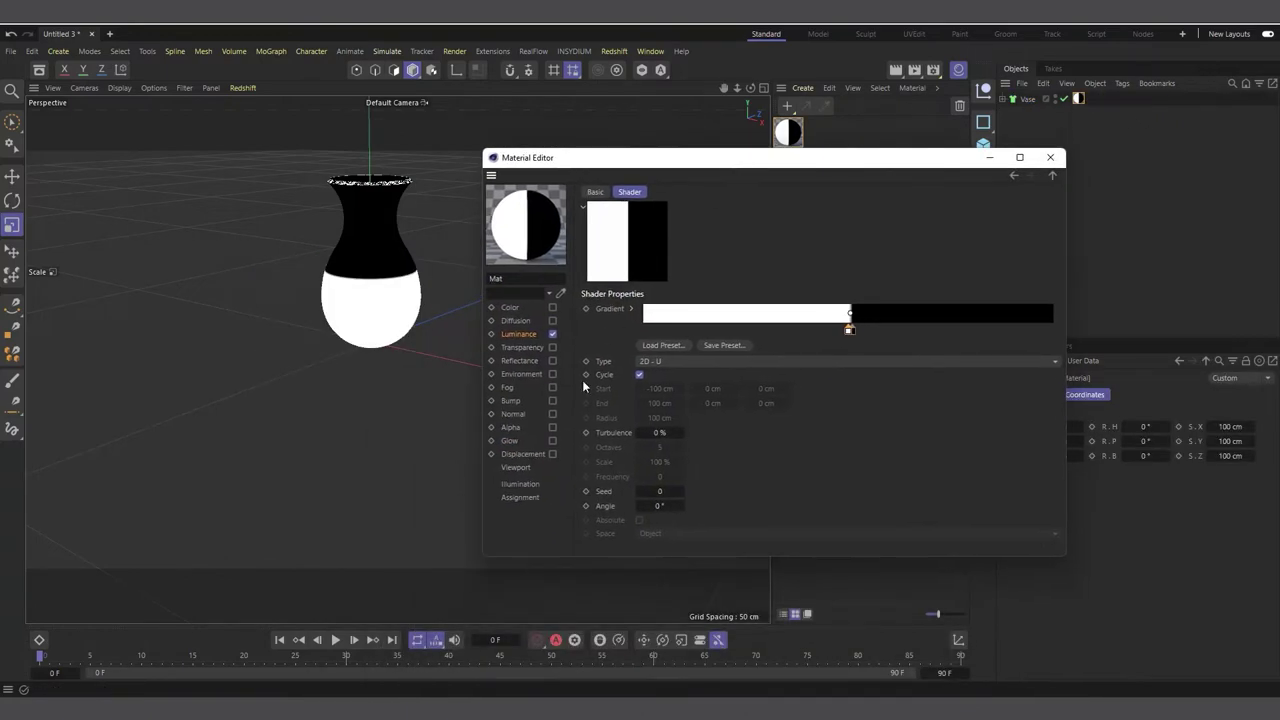
left_click(695, 362)
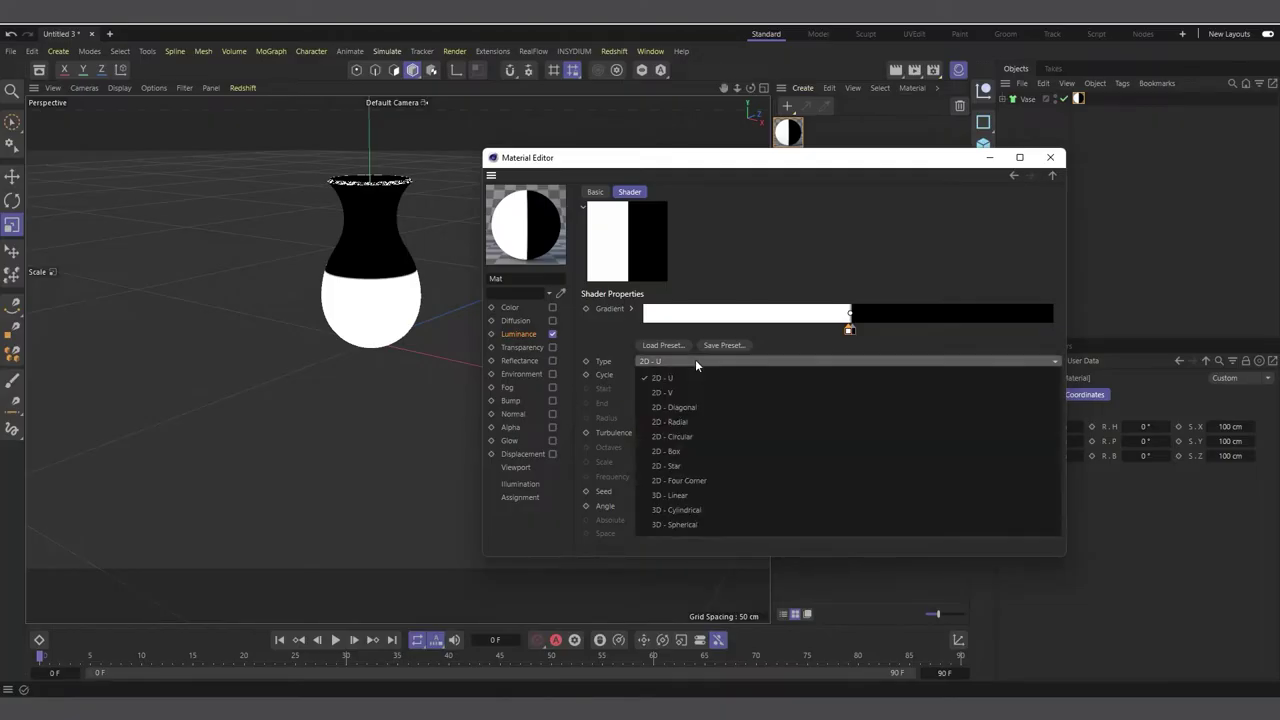
left_click(733, 496)
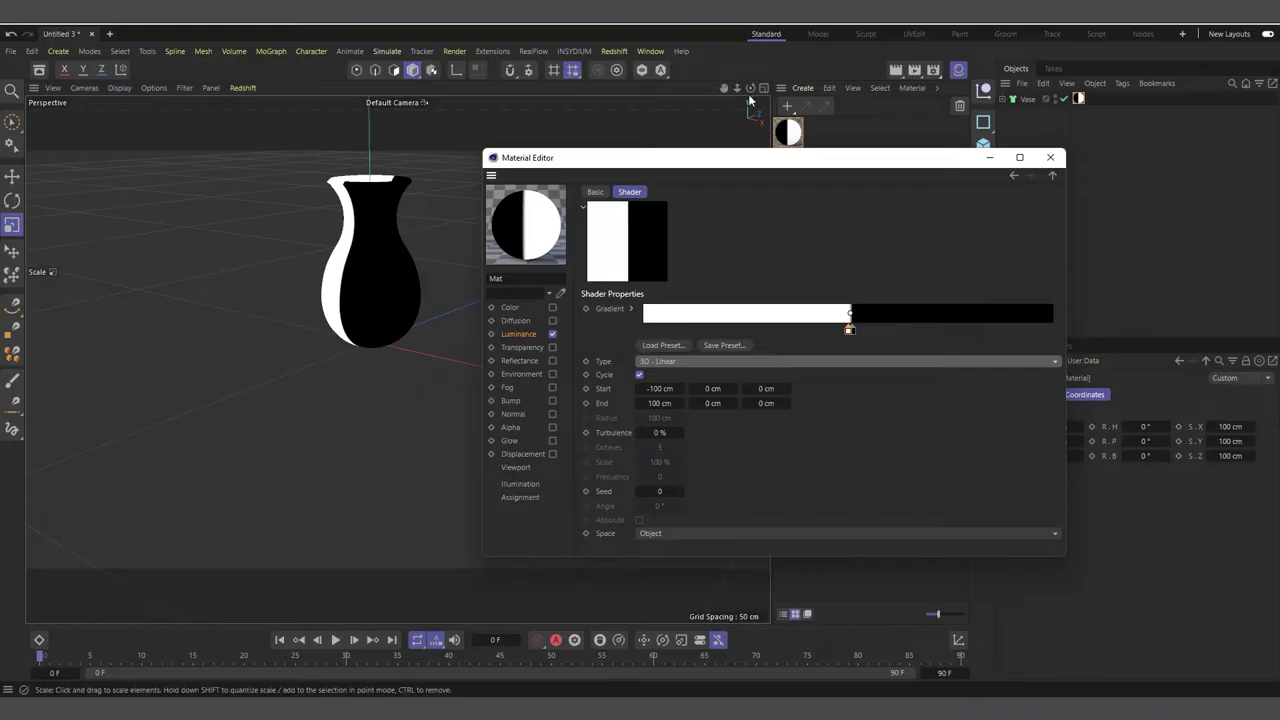
left_click_drag(750, 88, 362, 137)
scroll(315, 200, "up", 4)
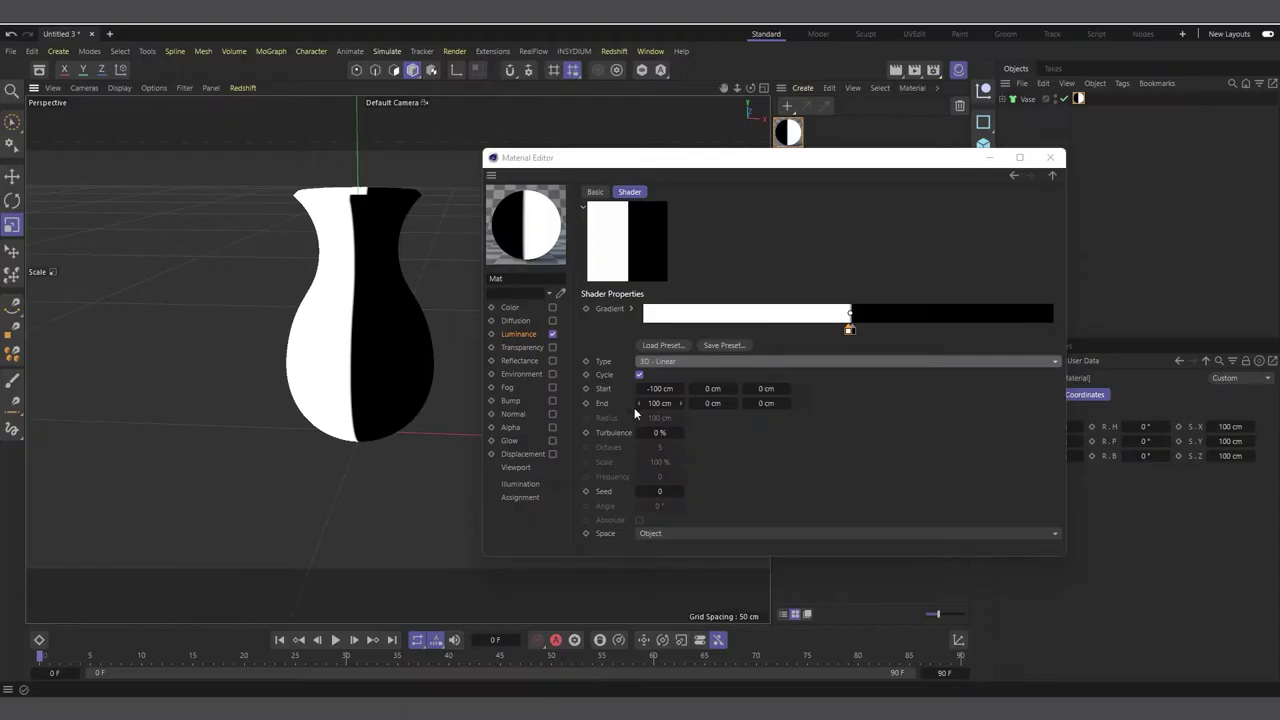
Set the first (X) value of both the gradient's Start and End to 0 cm
double_click(659, 388)
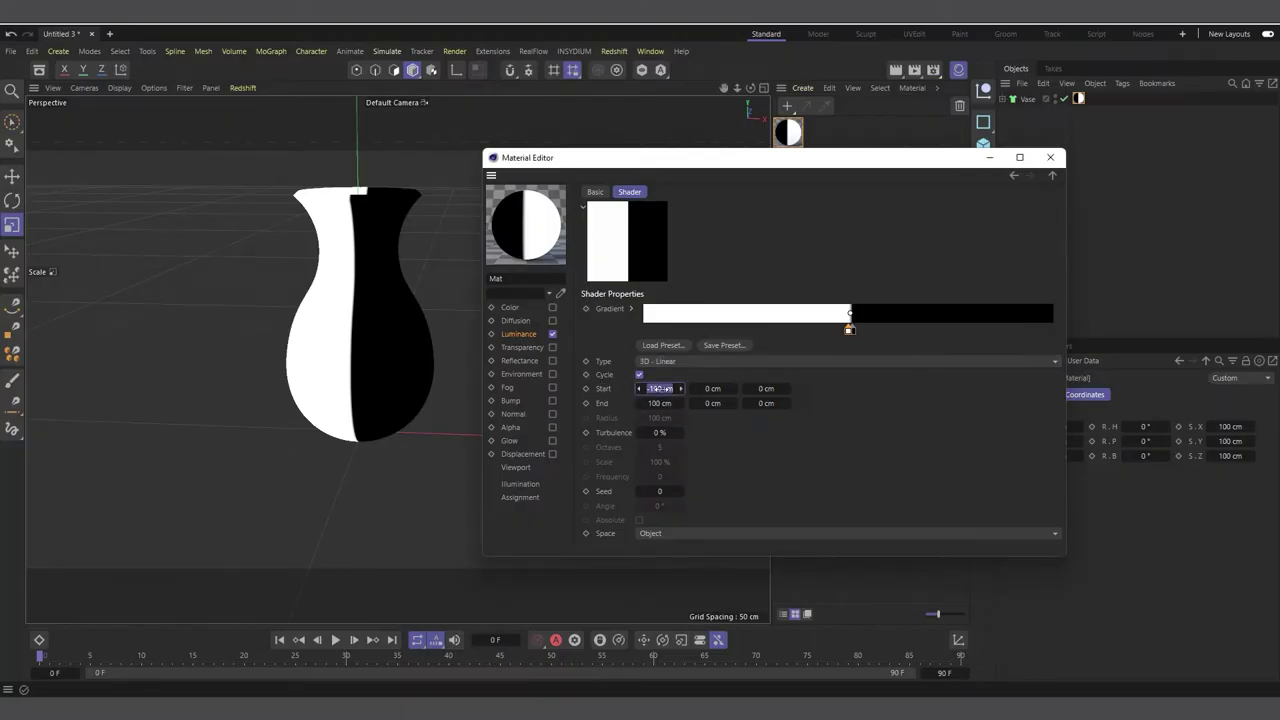
type("0")
key("Tab")
type("0")
key("Return")
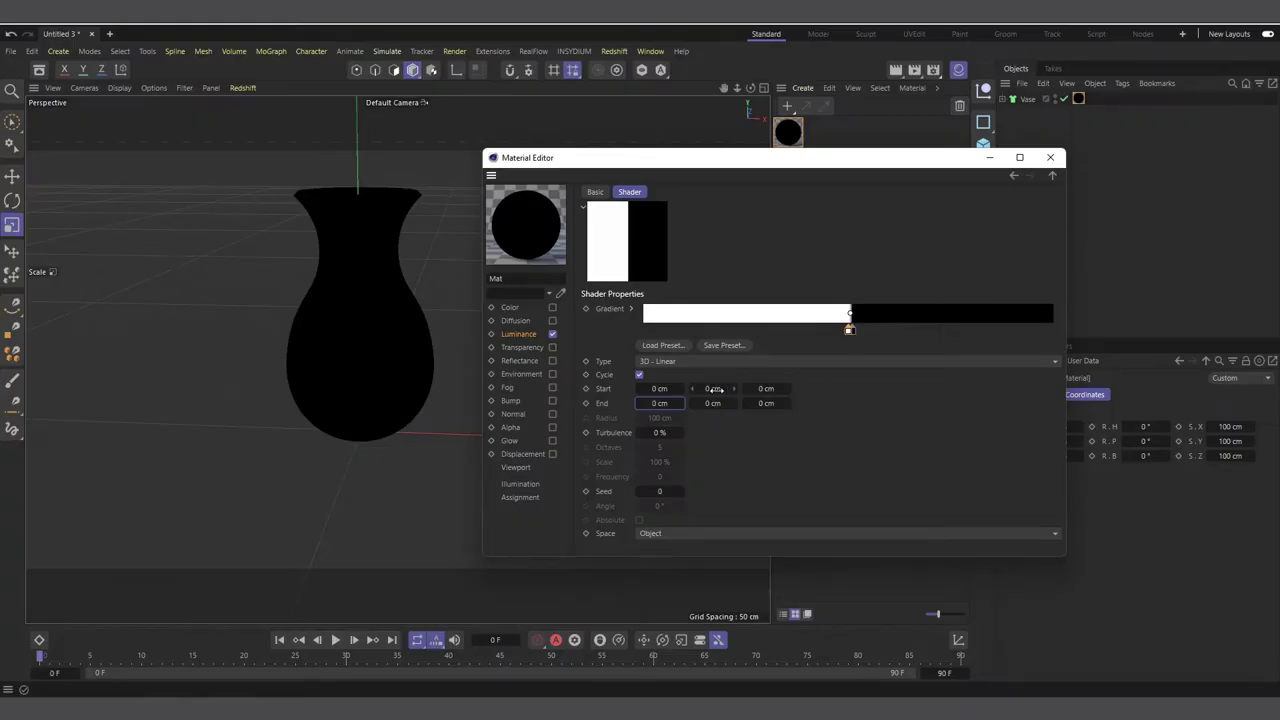
Set the second (Y) value of the gradient's Start to 200 cm
left_click(715, 389)
key("BackSpace")
type("200")
key("Return")
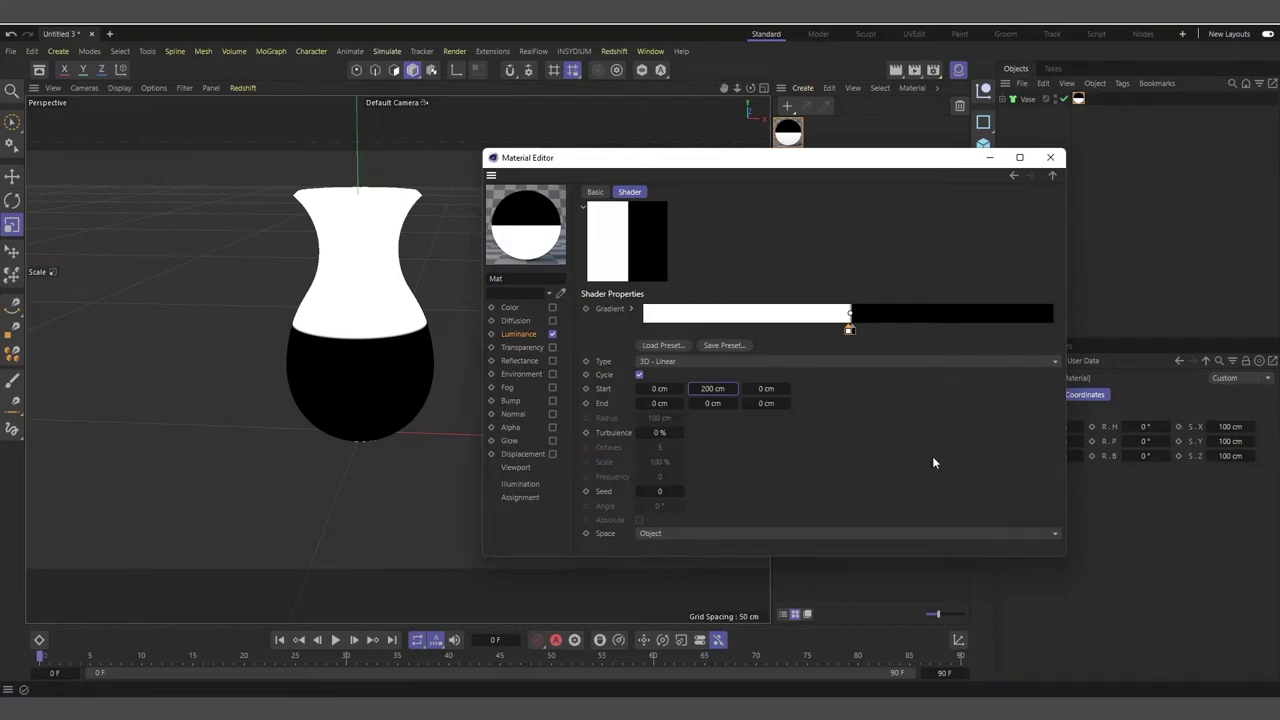
Set the gradient's Space to Texture and move the Material Editor window away from the vase
left_click(694, 537)
left_click(696, 551)
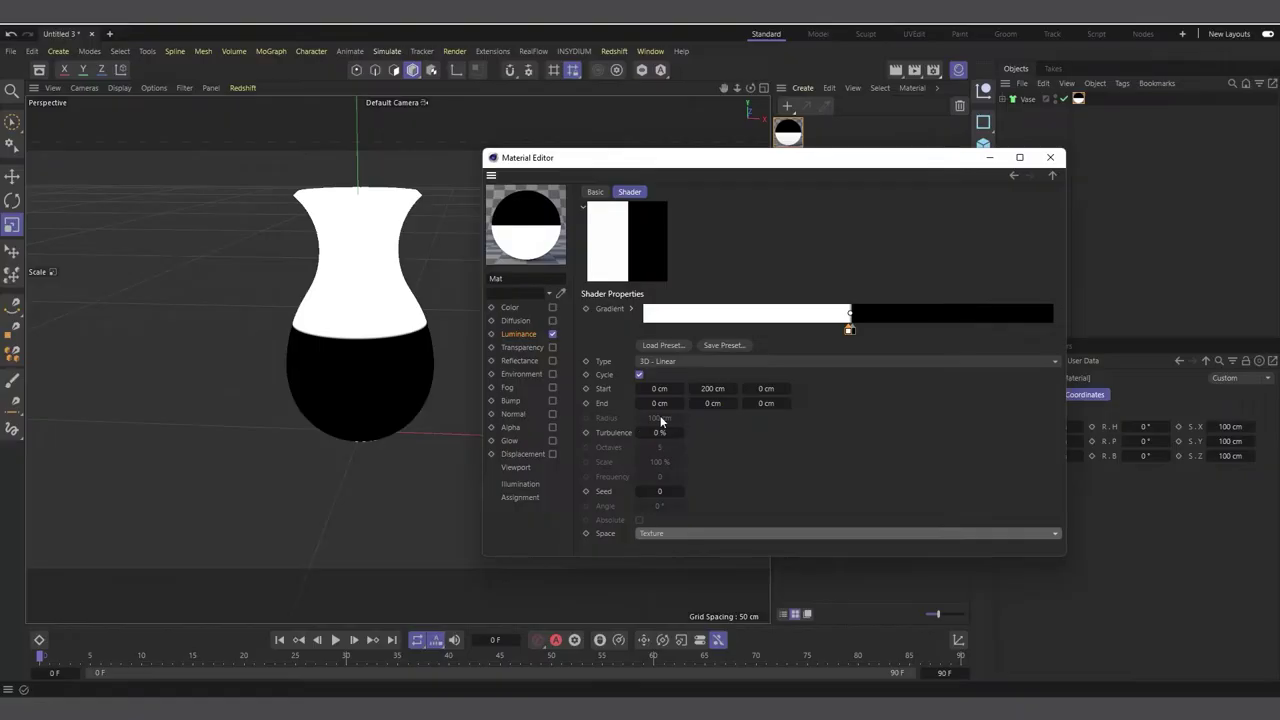
left_click_drag(648, 158, 762, 133)
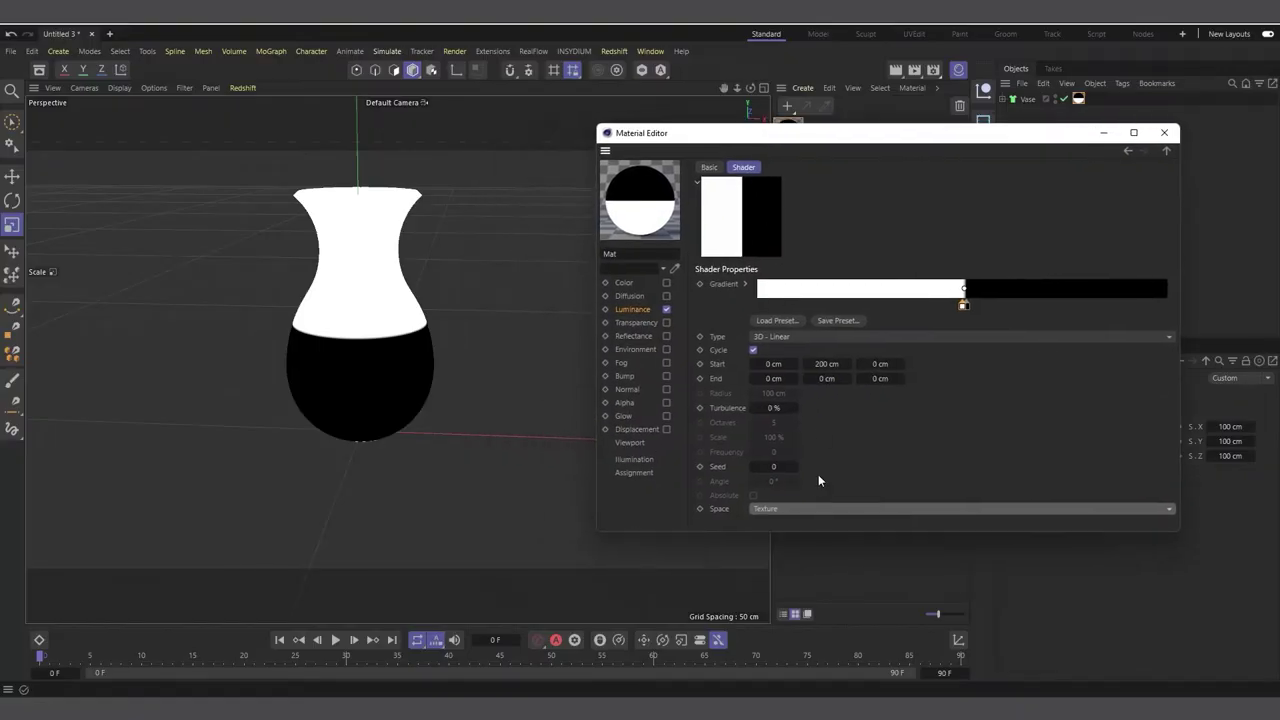
Set the gradient's Turbulence to 5% and examine the black-and-white edge on the vase closely
left_click(775, 408)
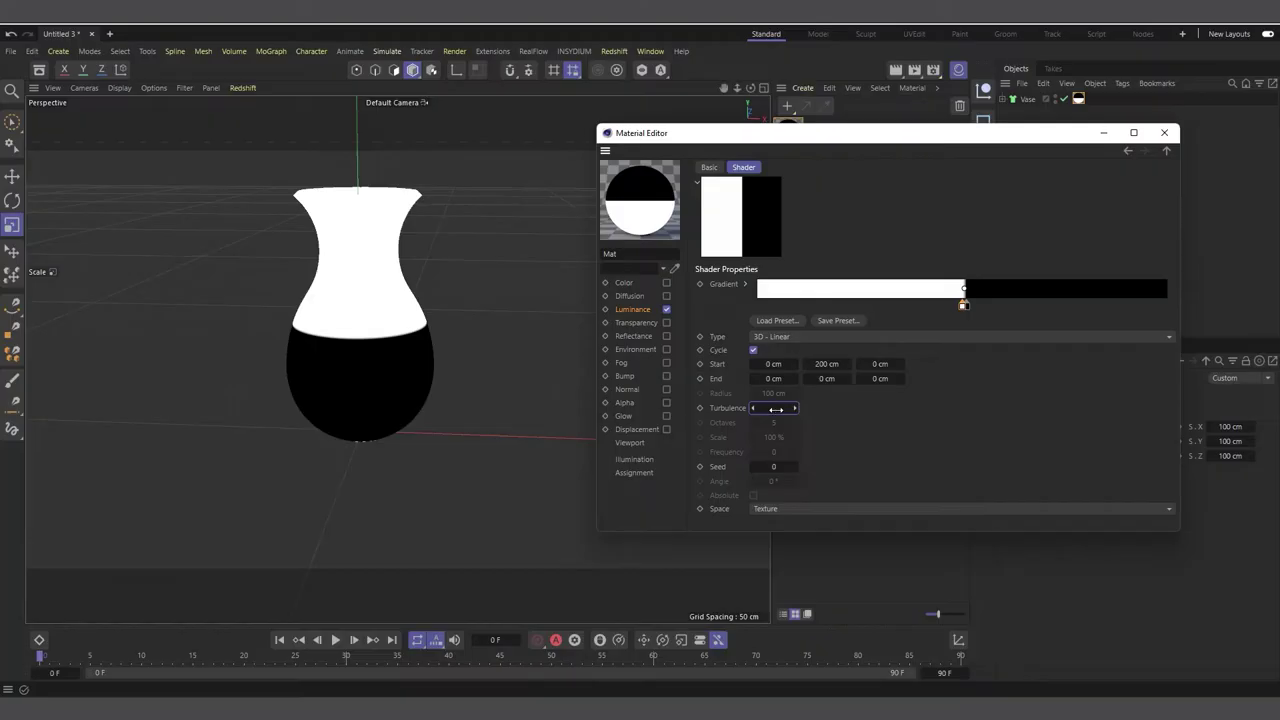
key("Return")
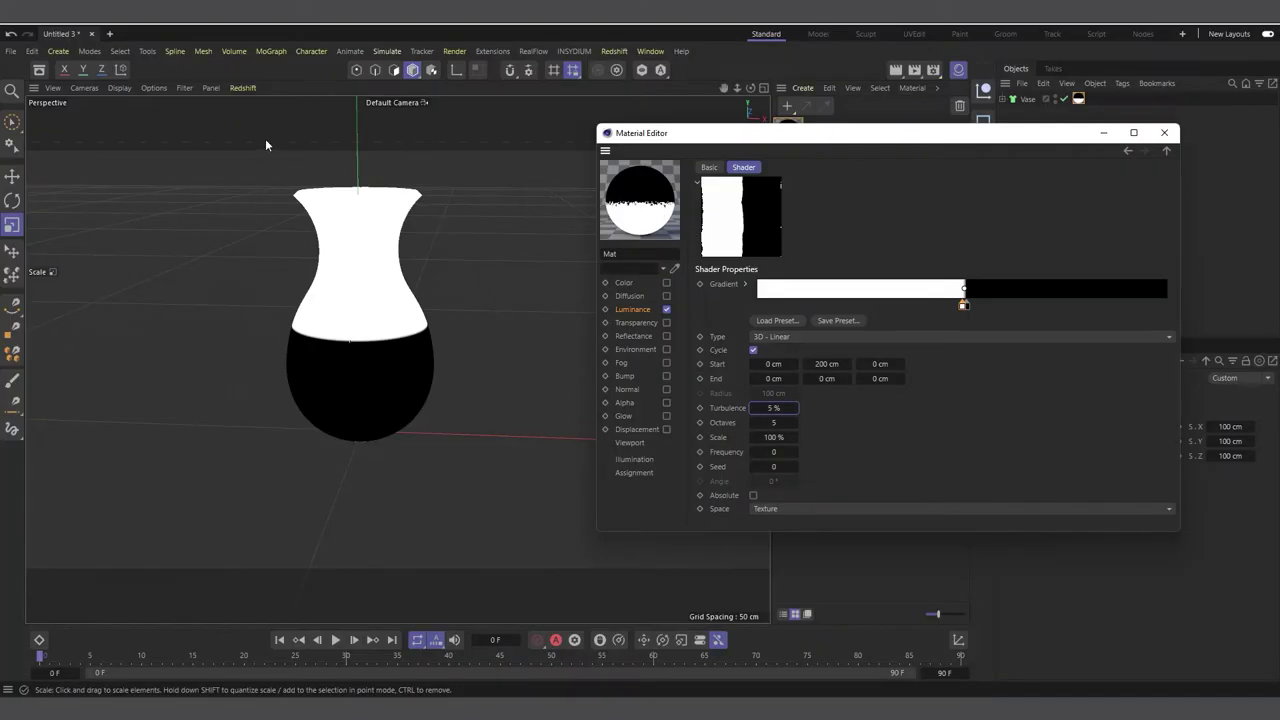
scroll(265, 145, "up", 3)
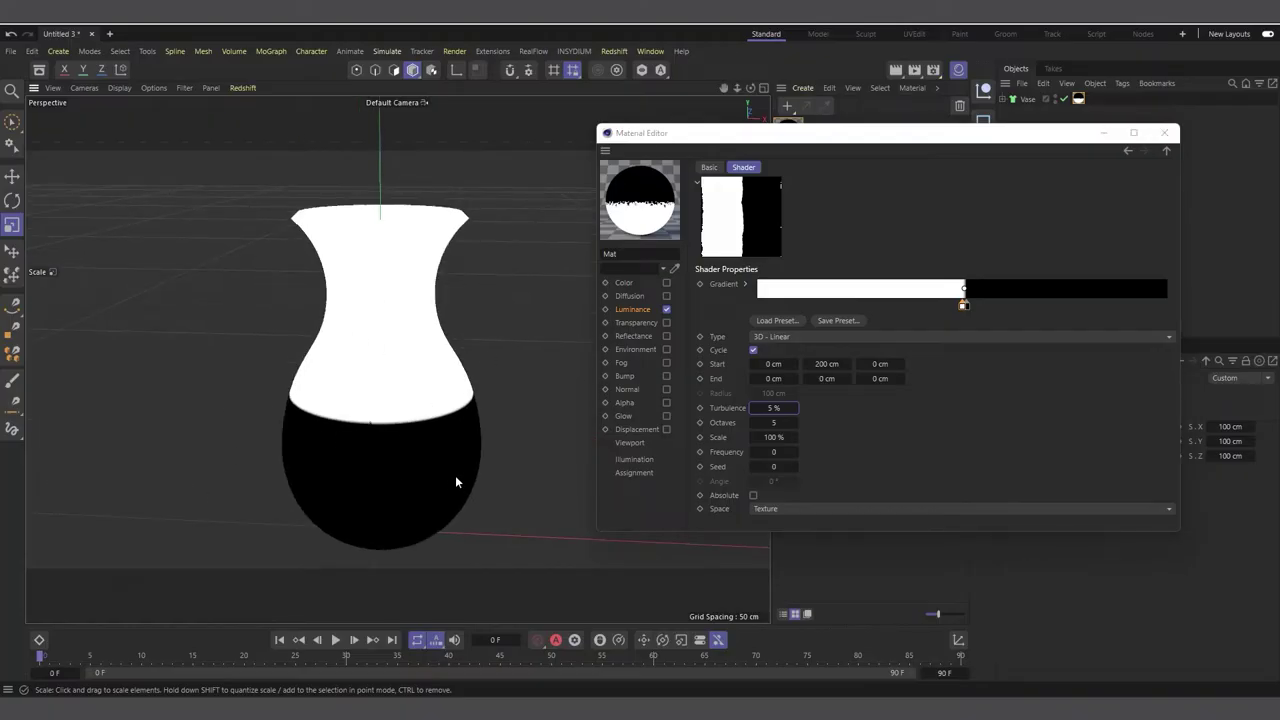
Turn on an Interactive Render Region over the vase and switch to the Move tool
left_click(898, 78)
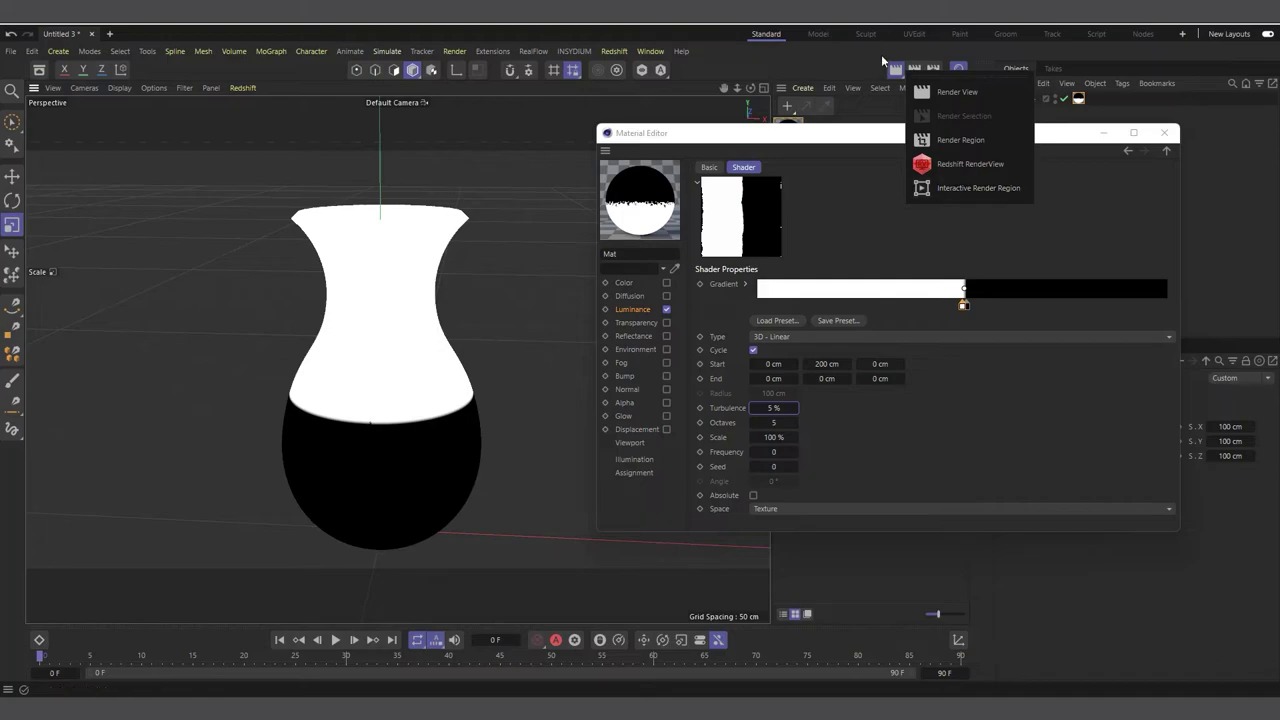
left_click(991, 189)
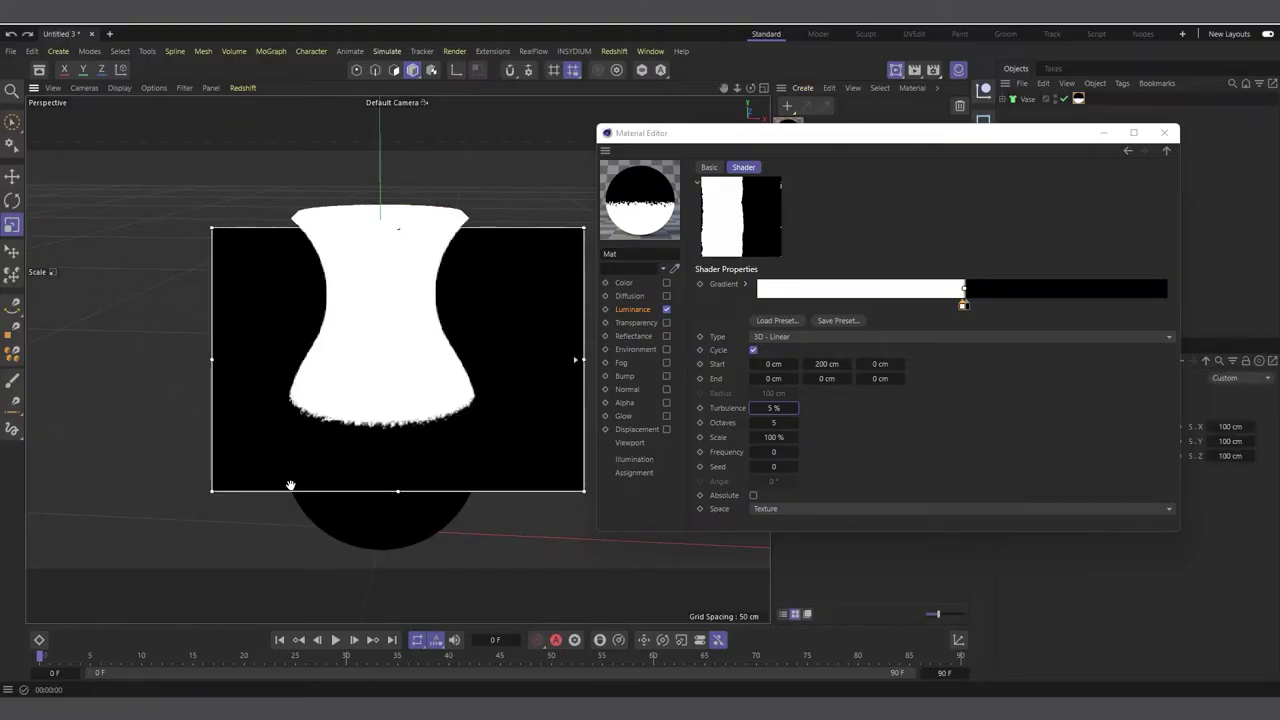
left_click(12, 181)
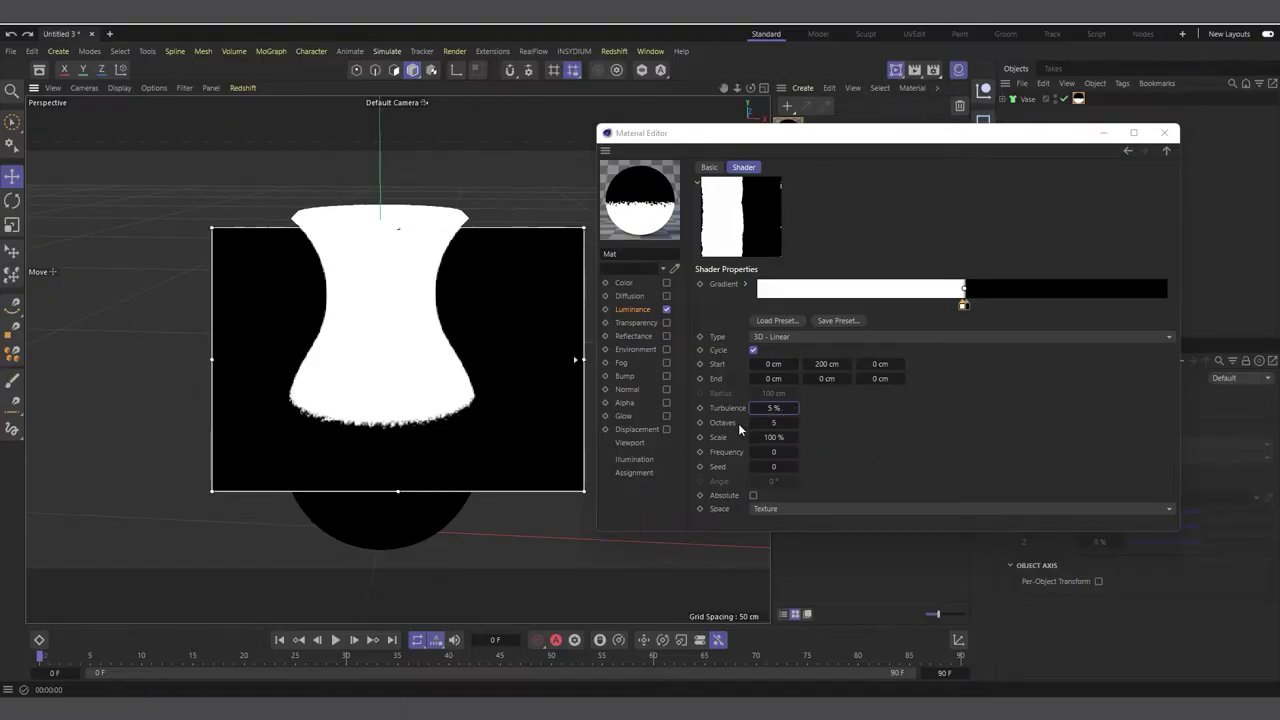
Set the gradient's turbulence Scale to 5%, its Turbulence to 10% and its Octaves to 3
left_click_drag(788, 437, 773, 451)
double_click(775, 437)
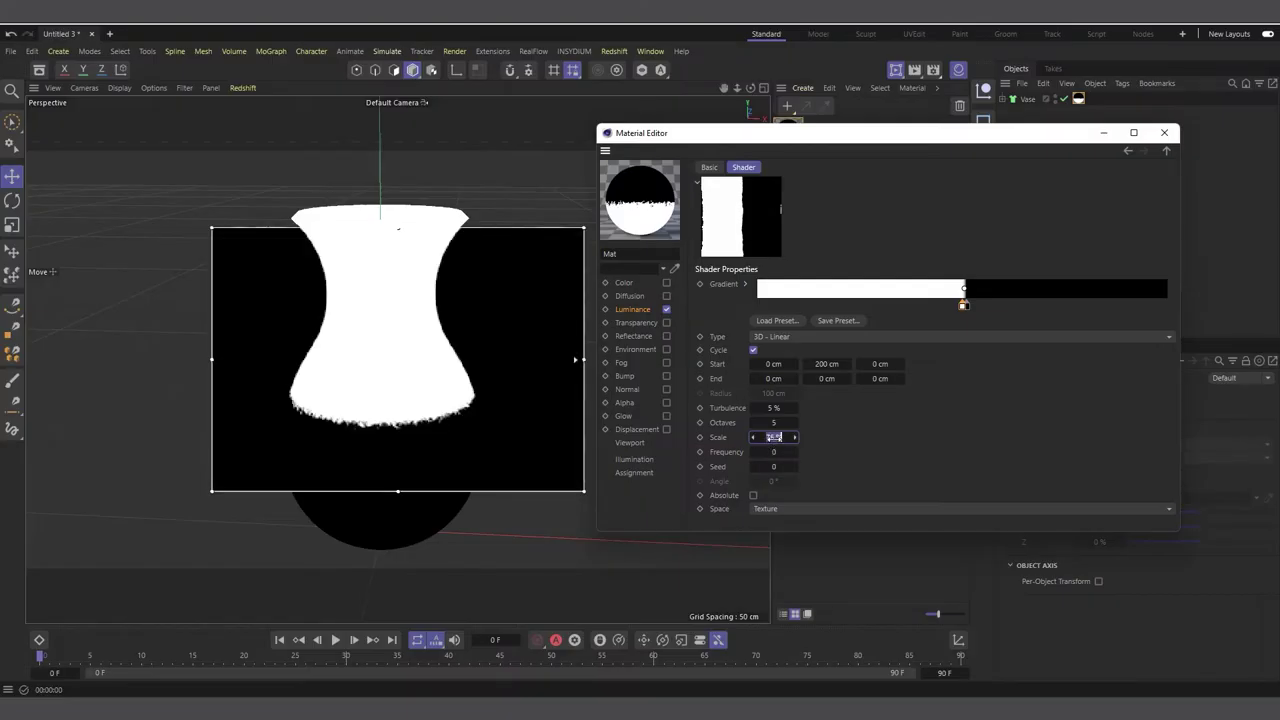
type("5")
key("Return")
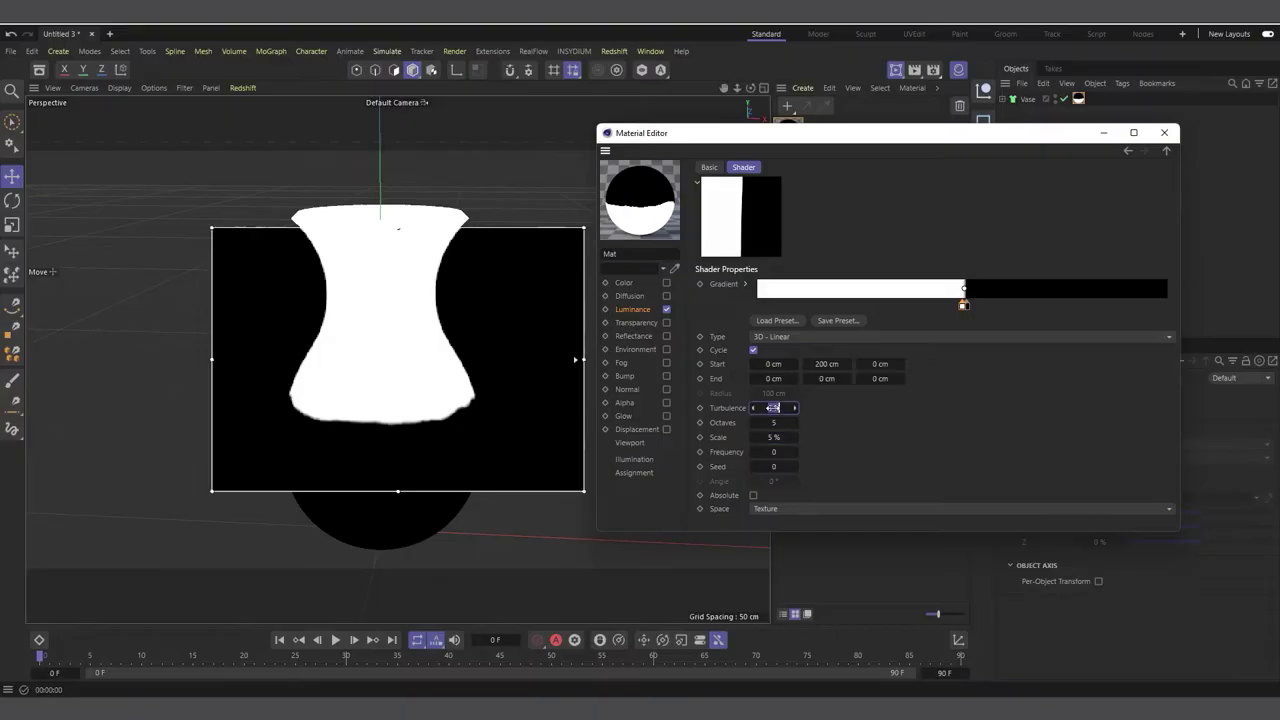
left_click_drag(772, 407, 896, 435)
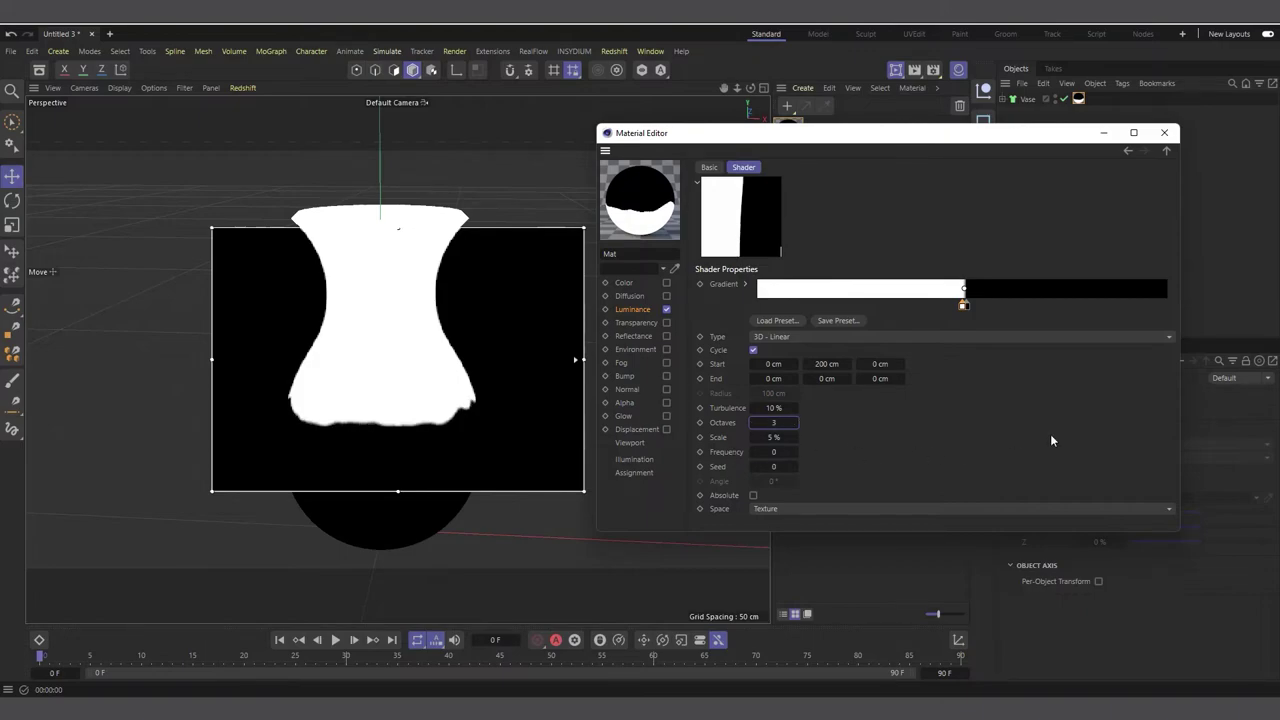
Try a turbulence Scale of 3% for the gradient and return it to 5%
left_click(772, 437)
type("3")
key("Return")
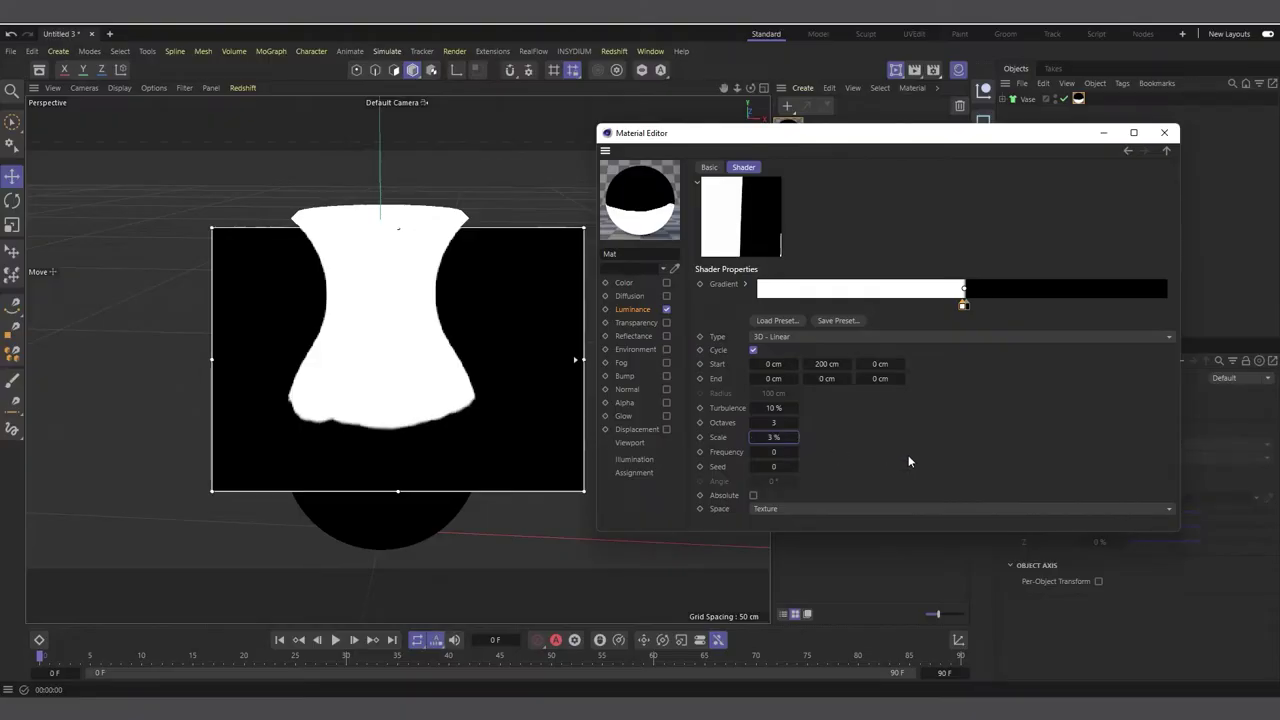
left_click(777, 438)
type("5")
key("Return")
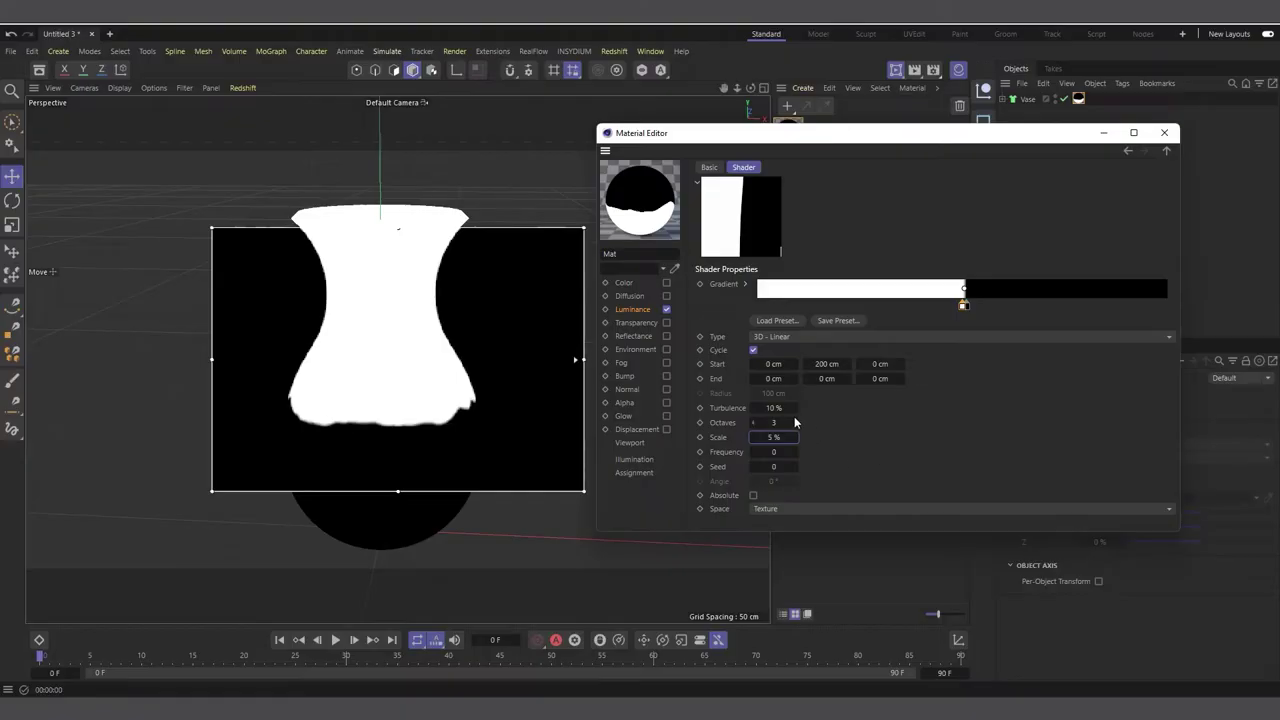
Set the gradient's Turbulence to 15%
left_click(773, 410)
key("BackSpace")
type("15")
key("Return")
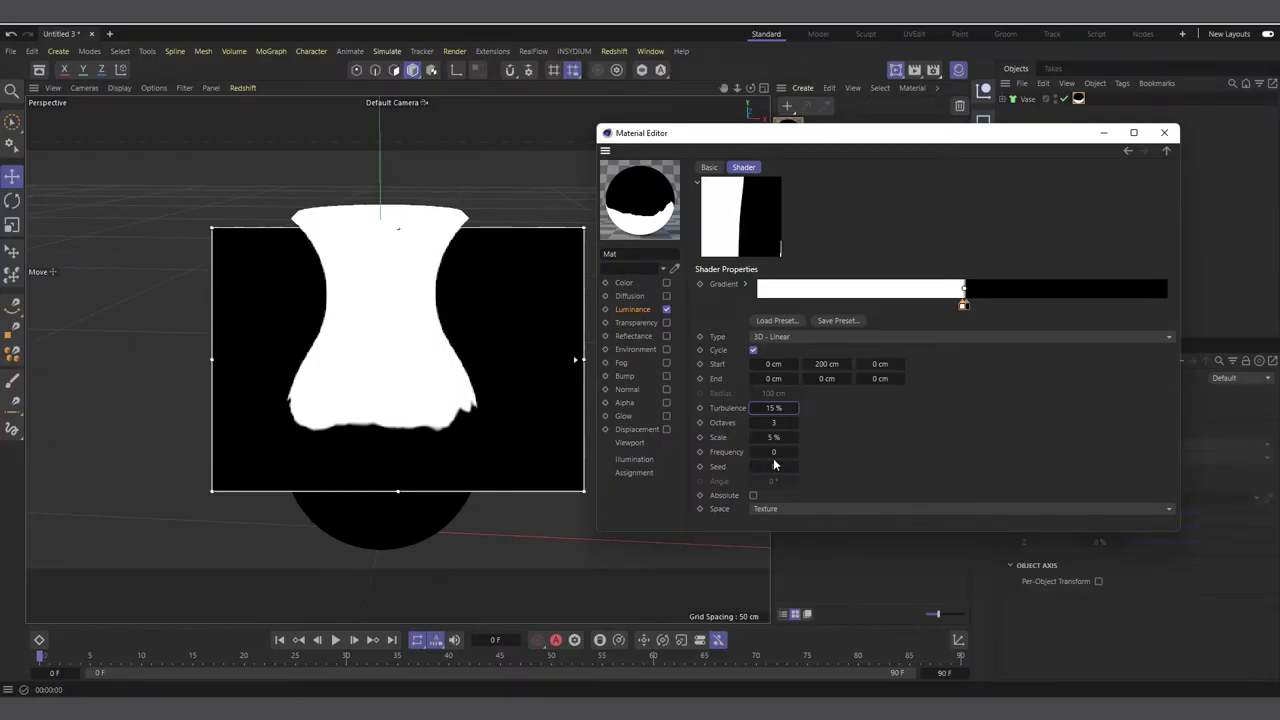
Set the gradient's Frequency to 1 and scrub the timeline through frame 20 to frame 39 to check the edge's motion
left_click_drag(785, 453, 790, 451)
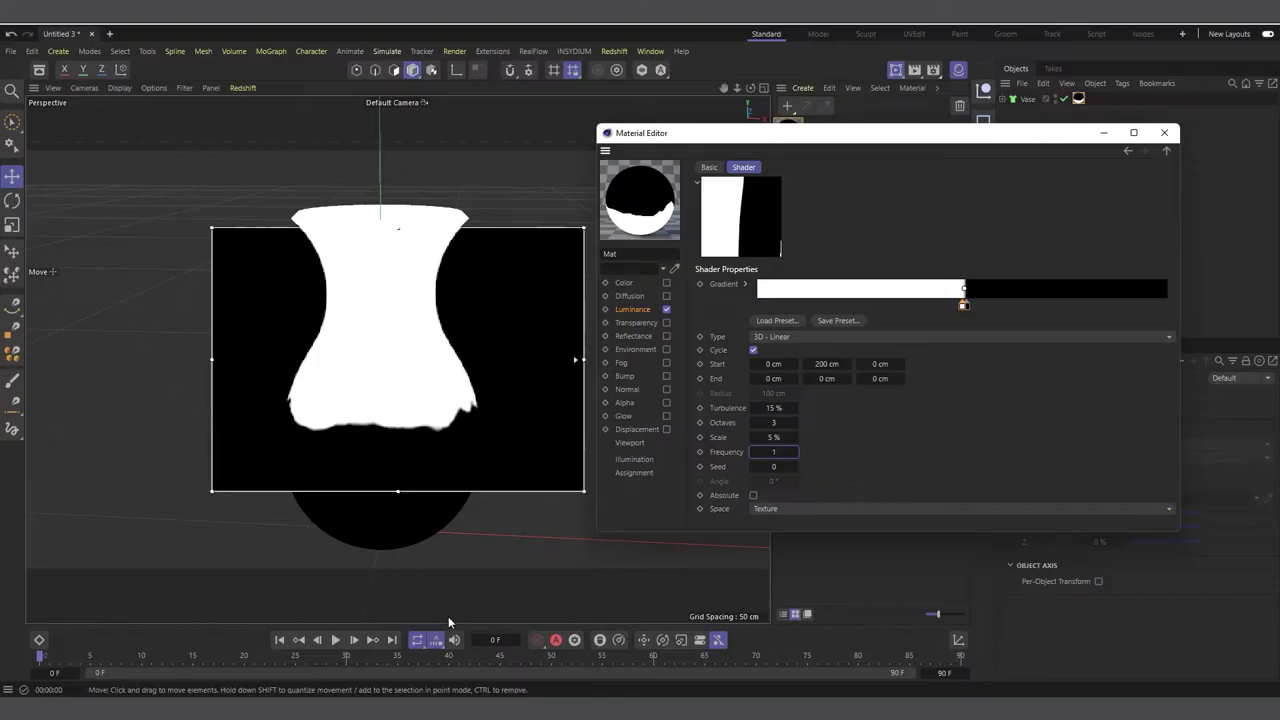
left_click(41, 660)
left_click_drag(41, 660, 245, 660)
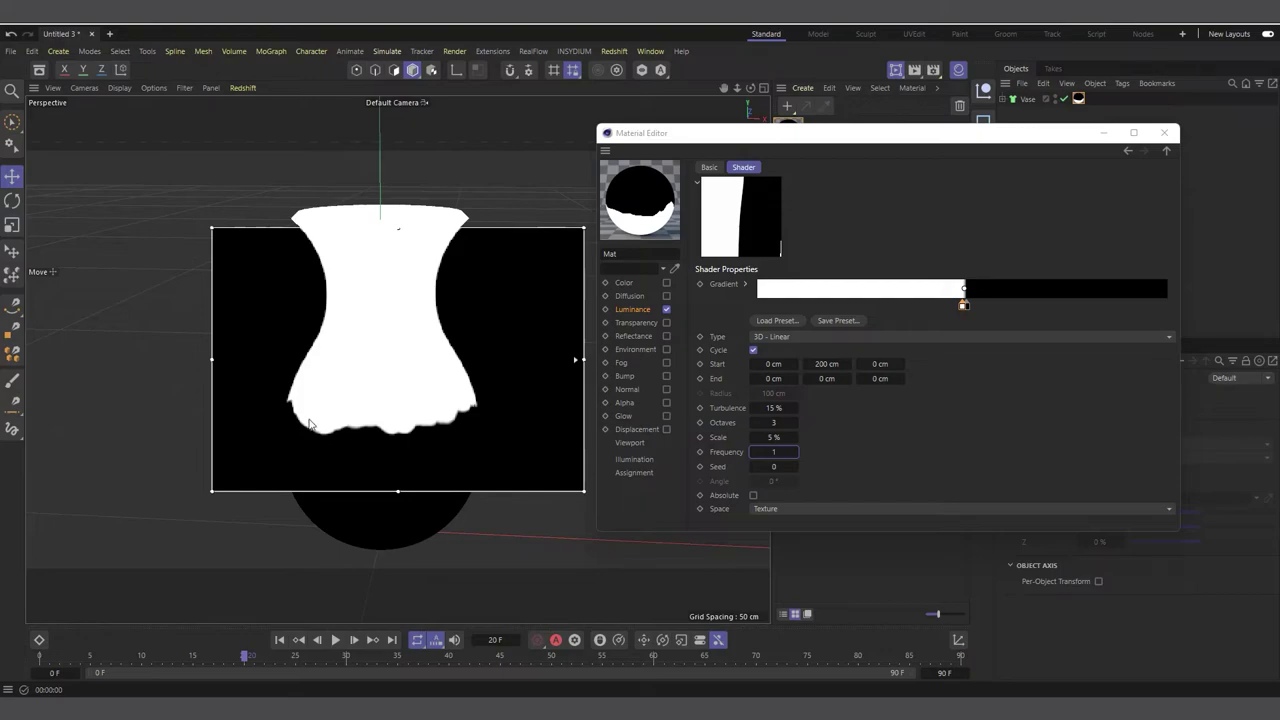
left_click_drag(246, 660, 443, 678)
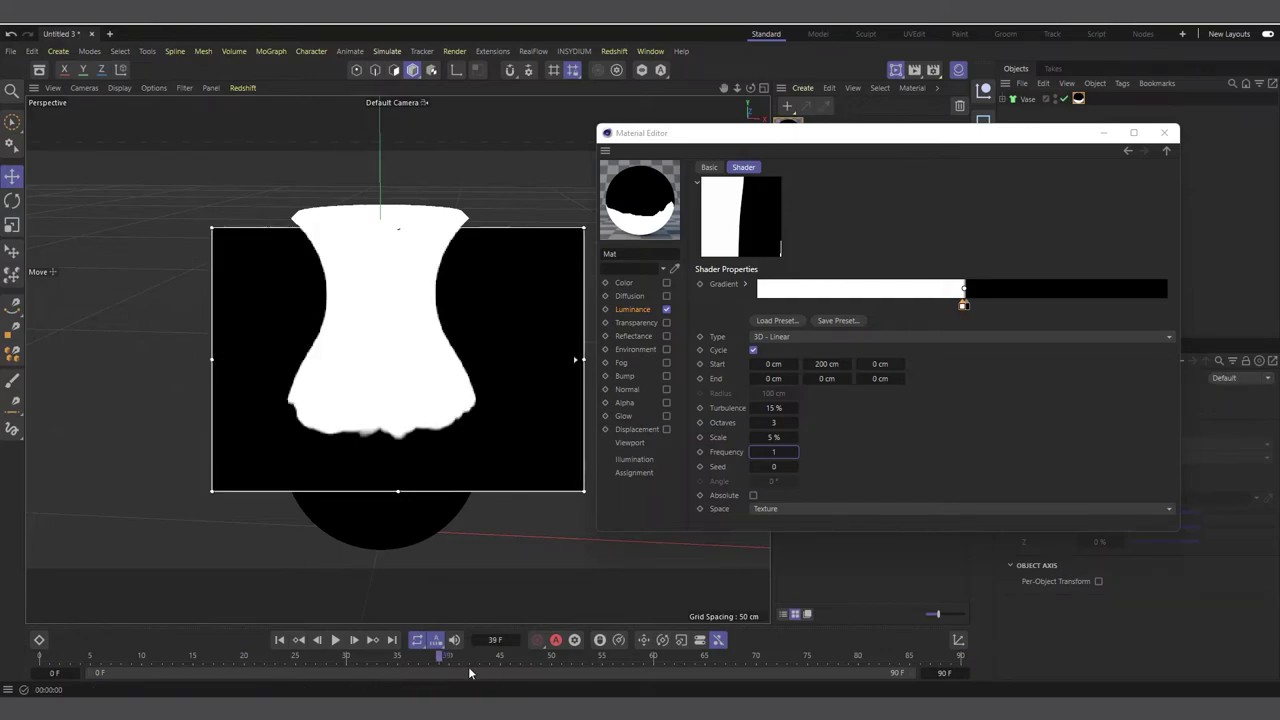
Set the gradient's Frequency to 2 and return the timeline to frame 0, closing the material's settings
left_click(796, 453)
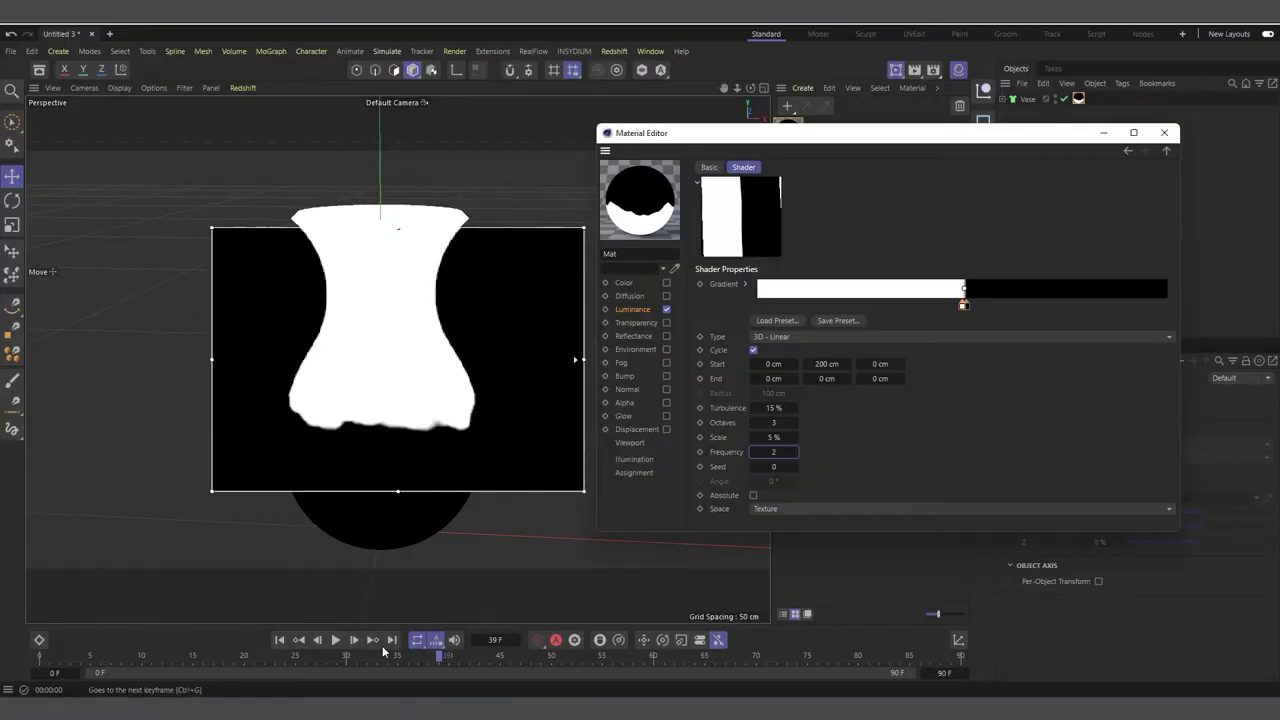
left_click(437, 660)
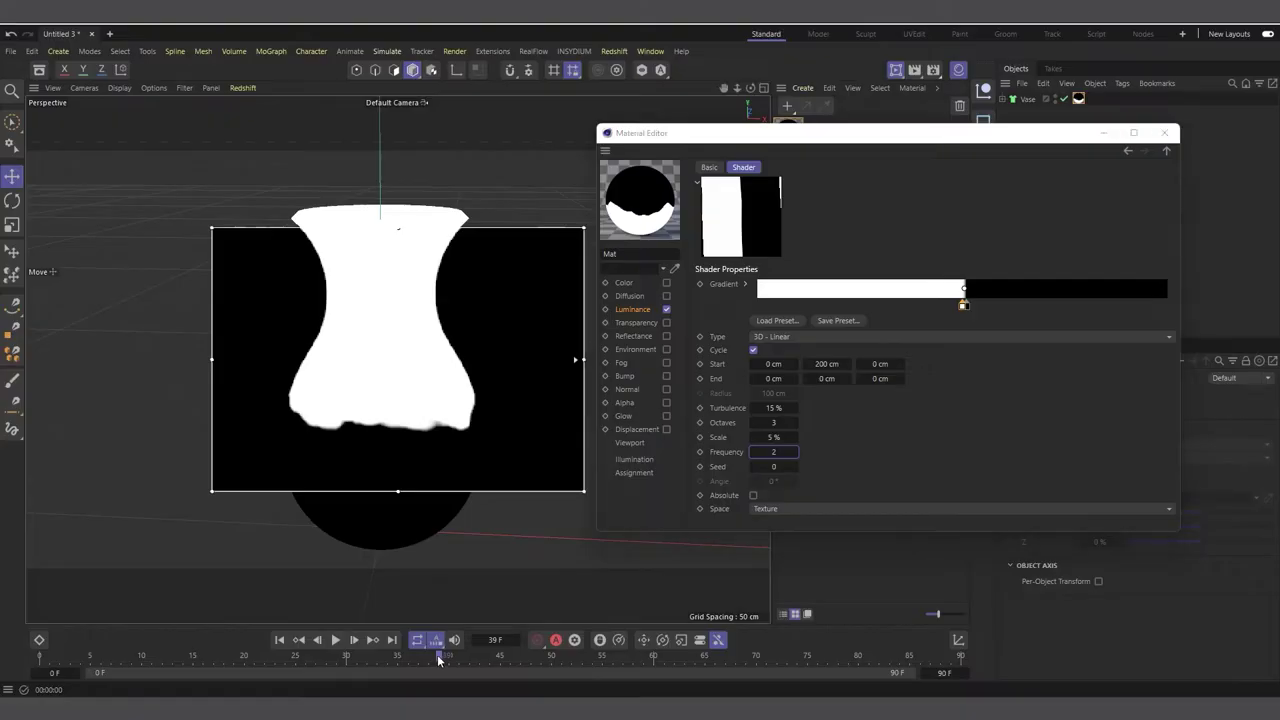
key("shift+f")
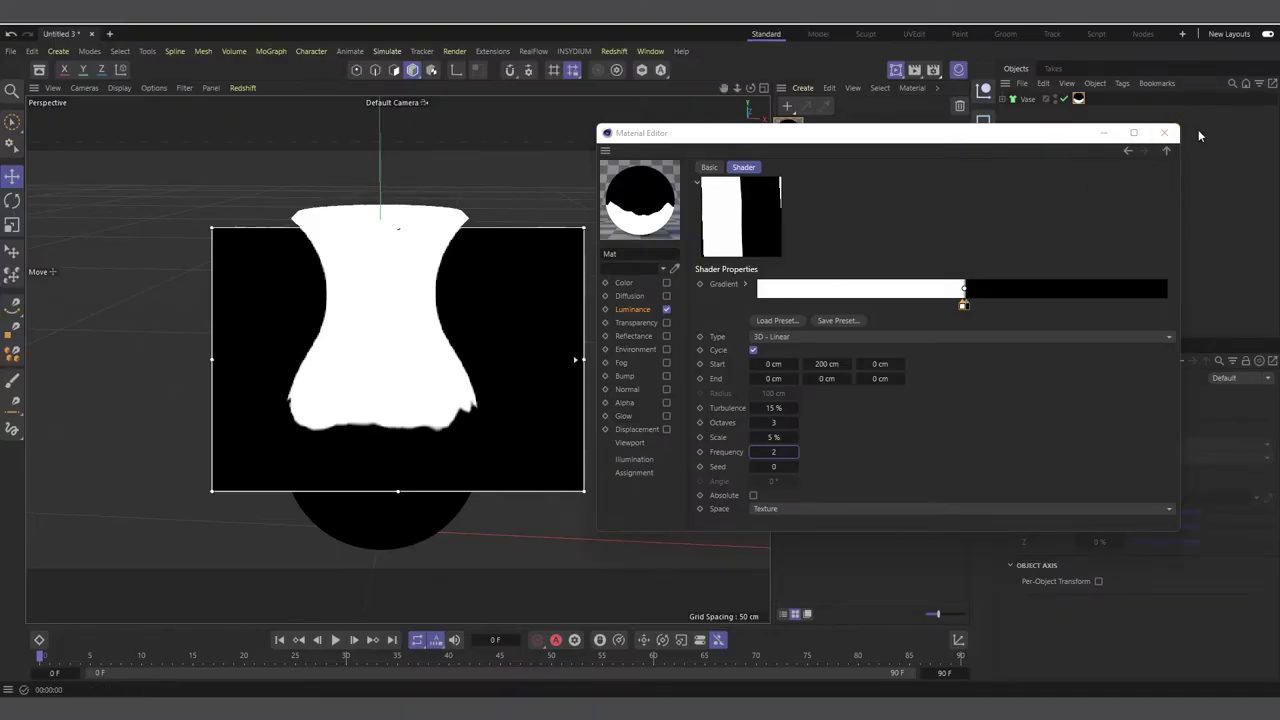
left_click(1163, 133)
Set the vase's material tag Y scale to 360 cm
left_click(1078, 100)
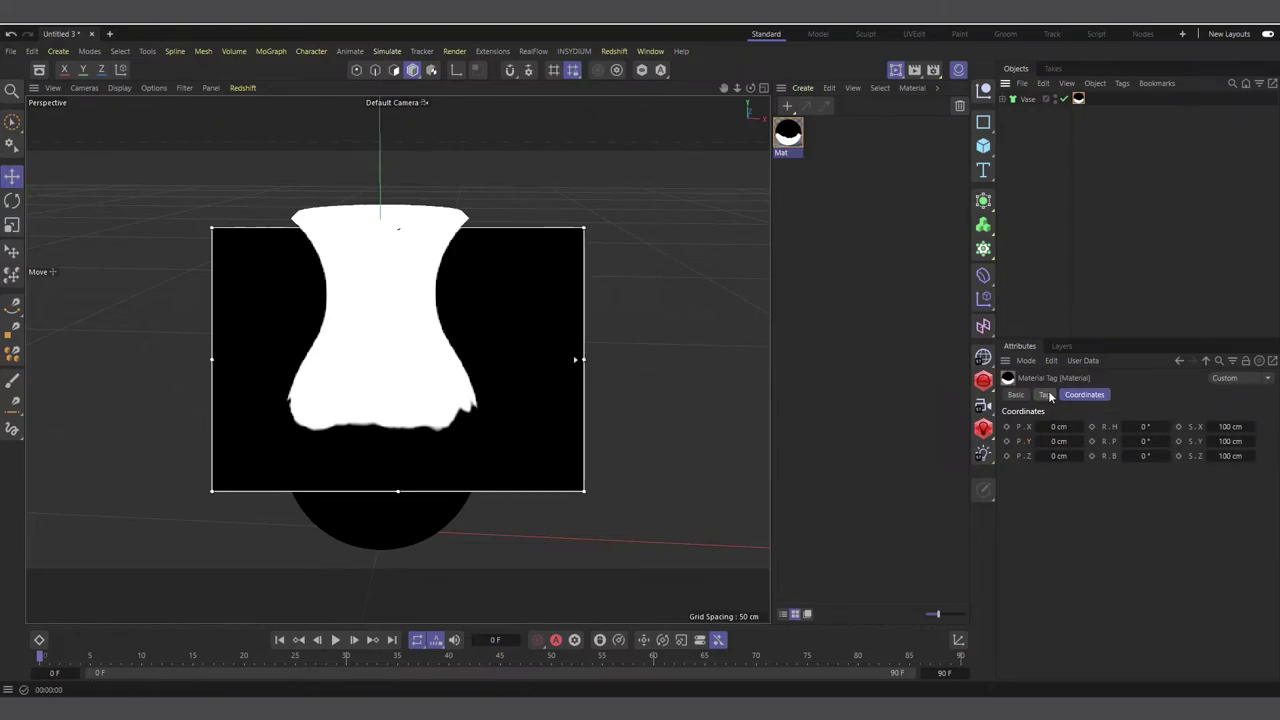
left_click(1232, 442)
key("BackSpace")
type("360")
key("Return")
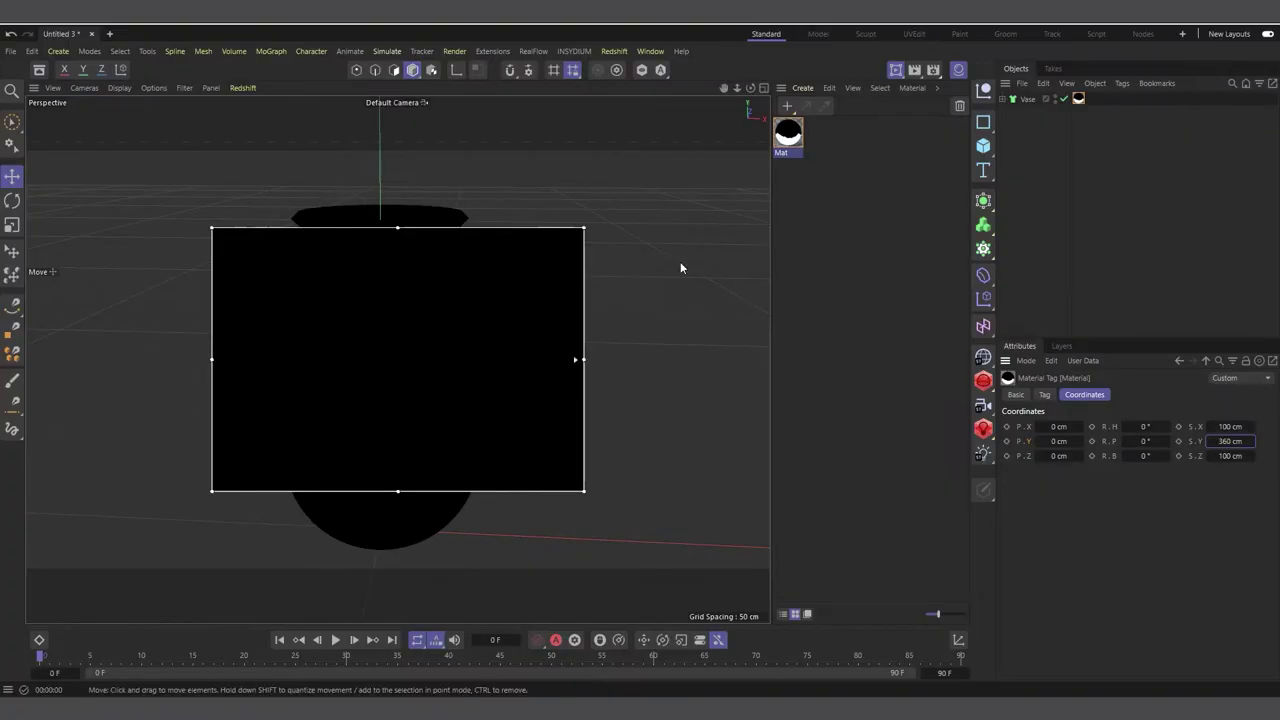
left_click(1078, 100)
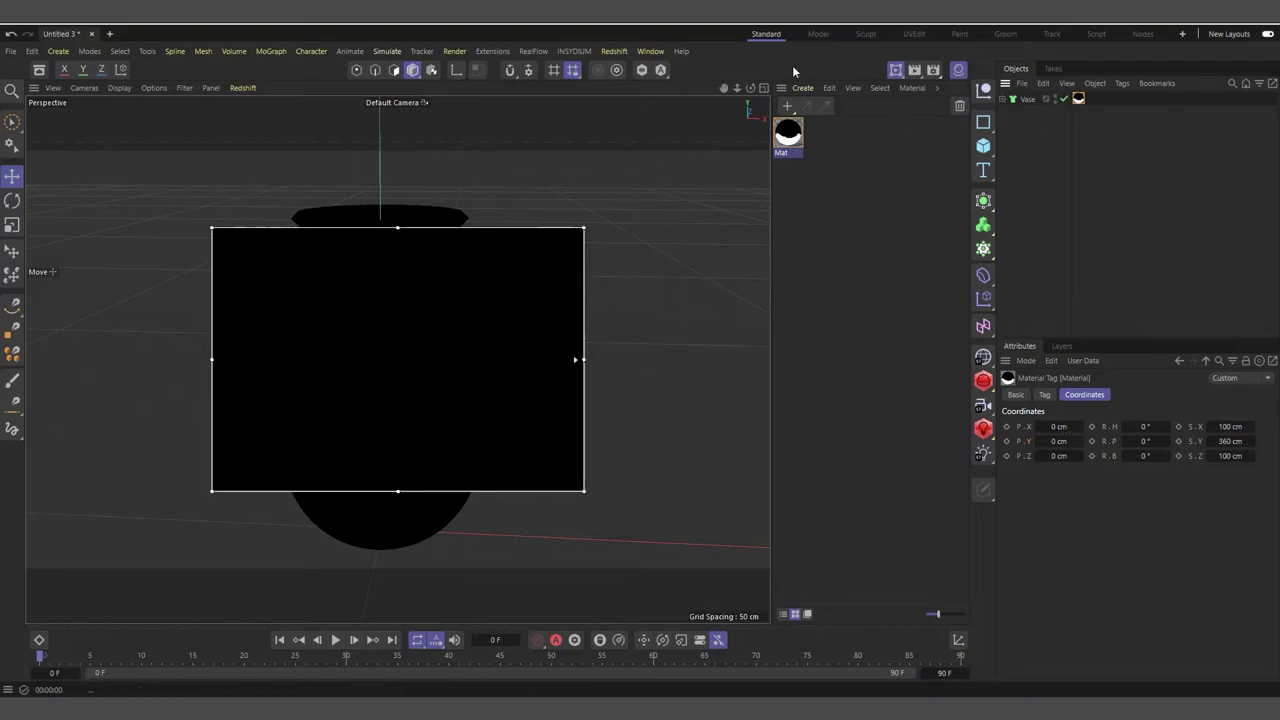
Turn off the interactive render region and lower the material tag's Y position to about -87 cm
left_click(896, 72)
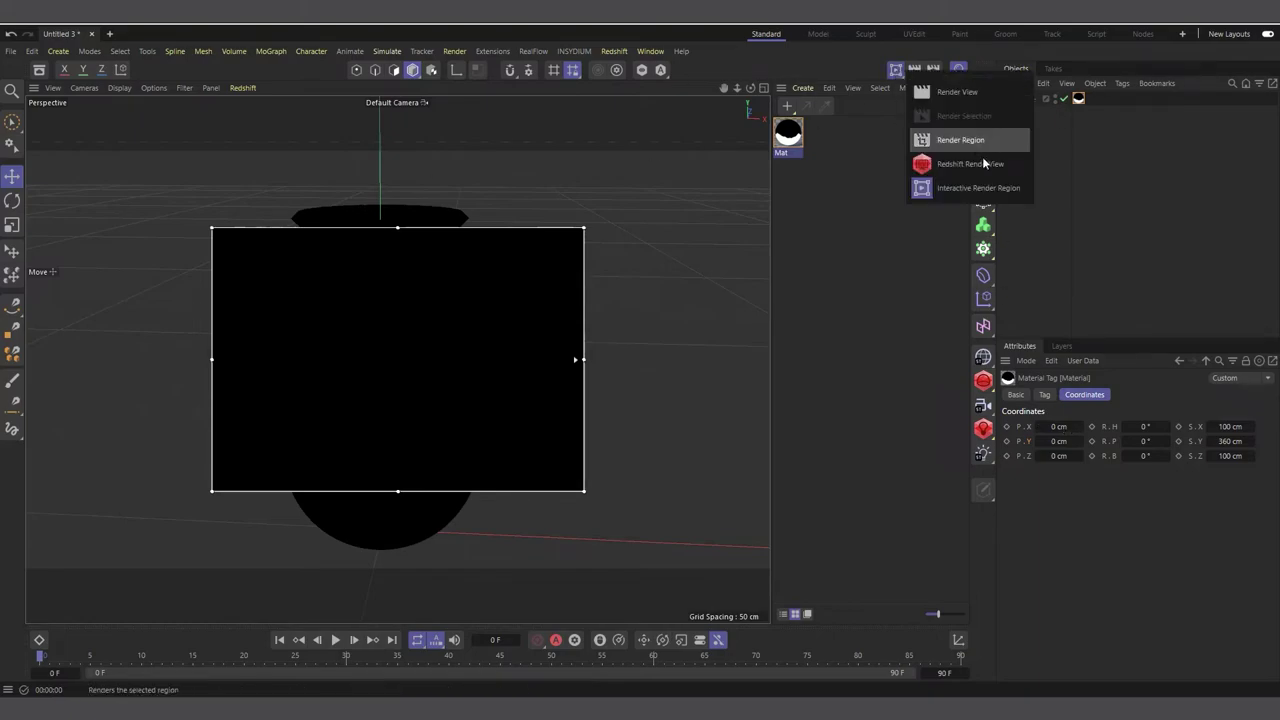
left_click(995, 190)
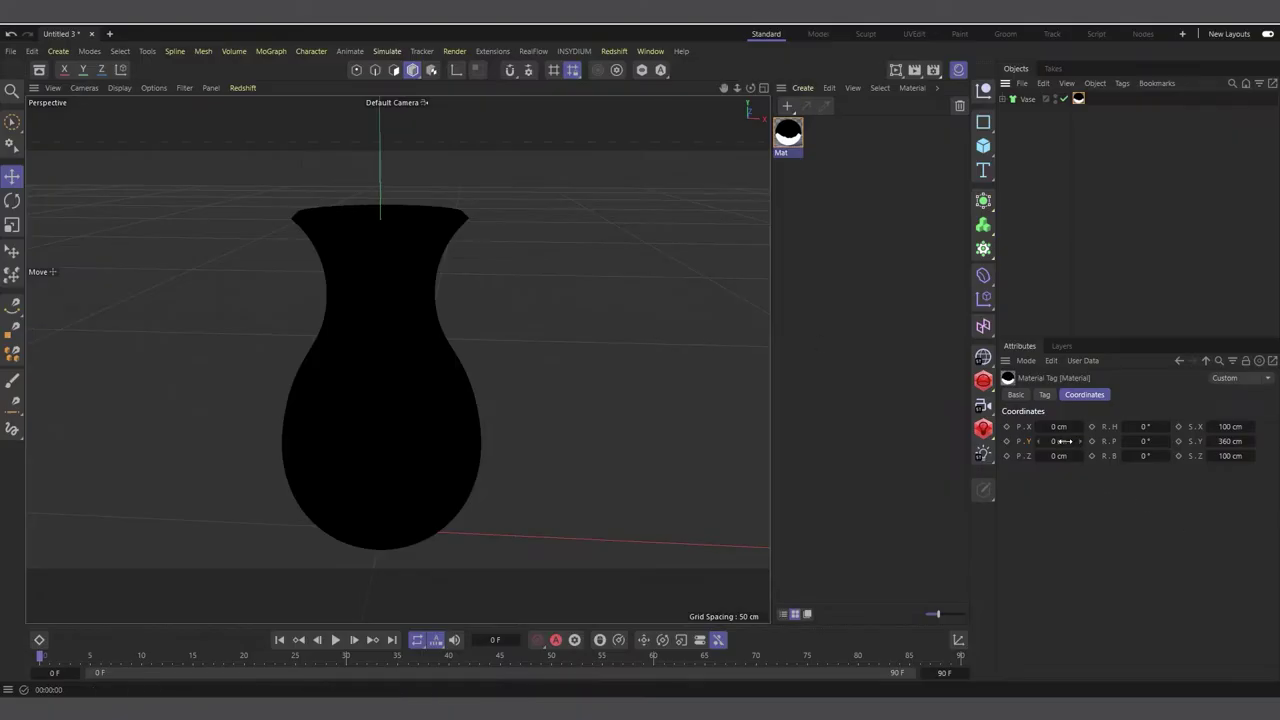
left_click_drag(1060, 441, 970, 442)
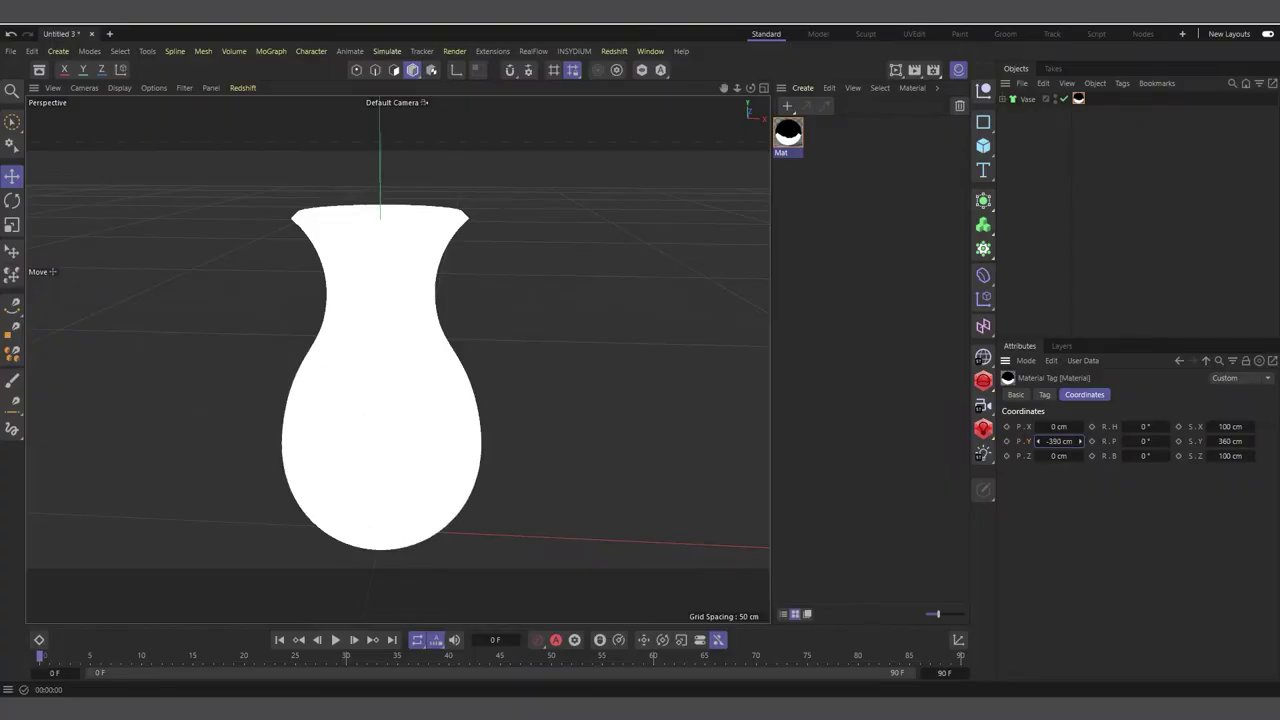
left_click_drag(1060, 441, 1066, 440)
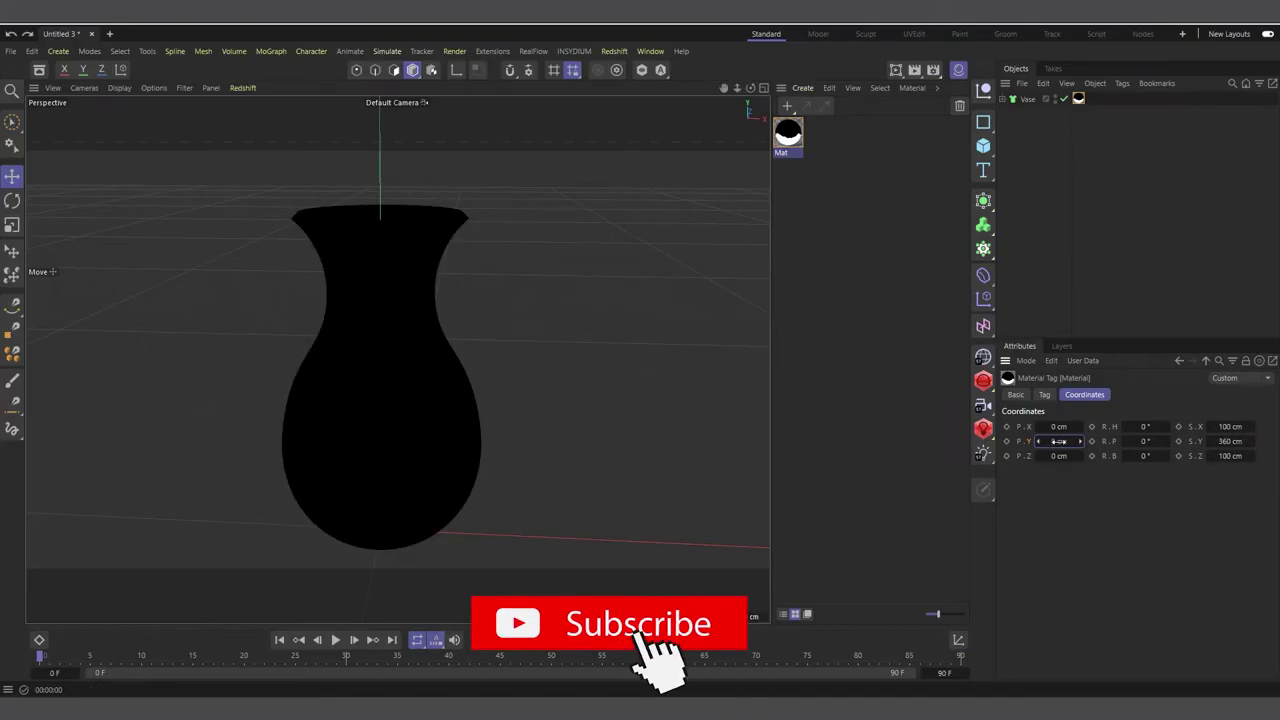
mouse_move(1058, 441)
left_mouse_down()
mouse_move(1038, 441)
mouse_move(1056, 441)
left_mouse_up()
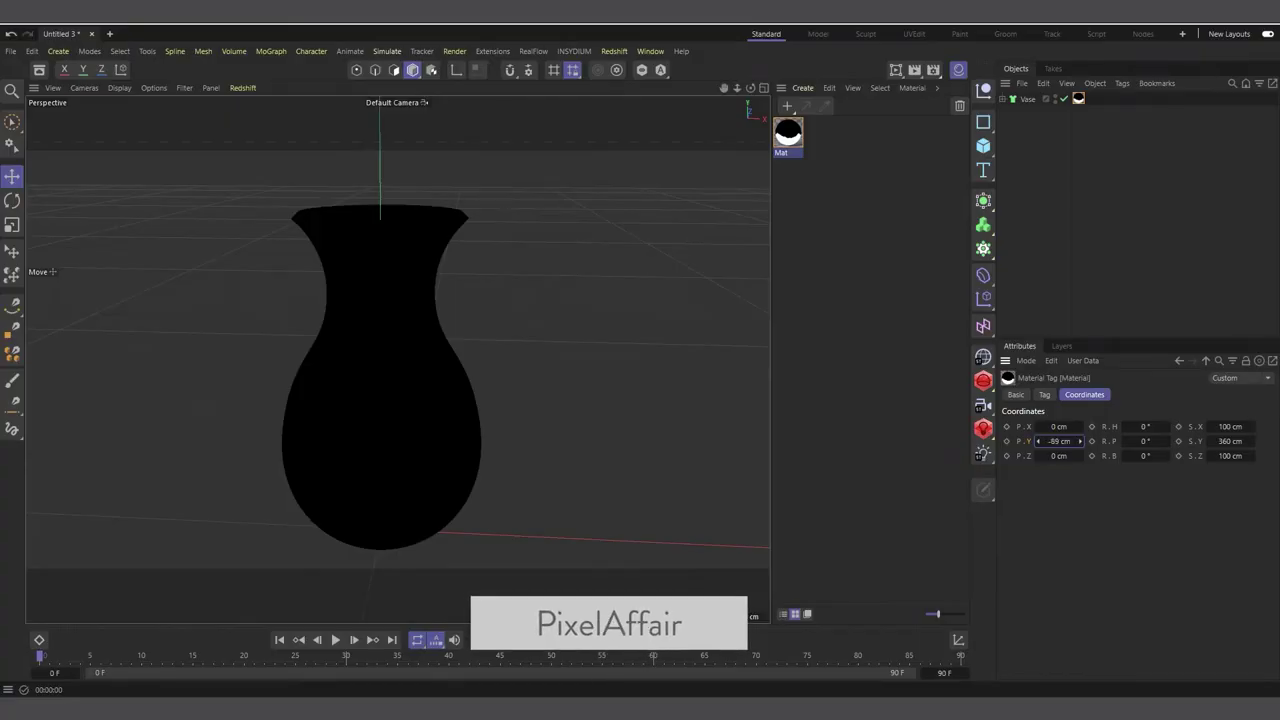
left_click_drag(1060, 441, 1060, 441)
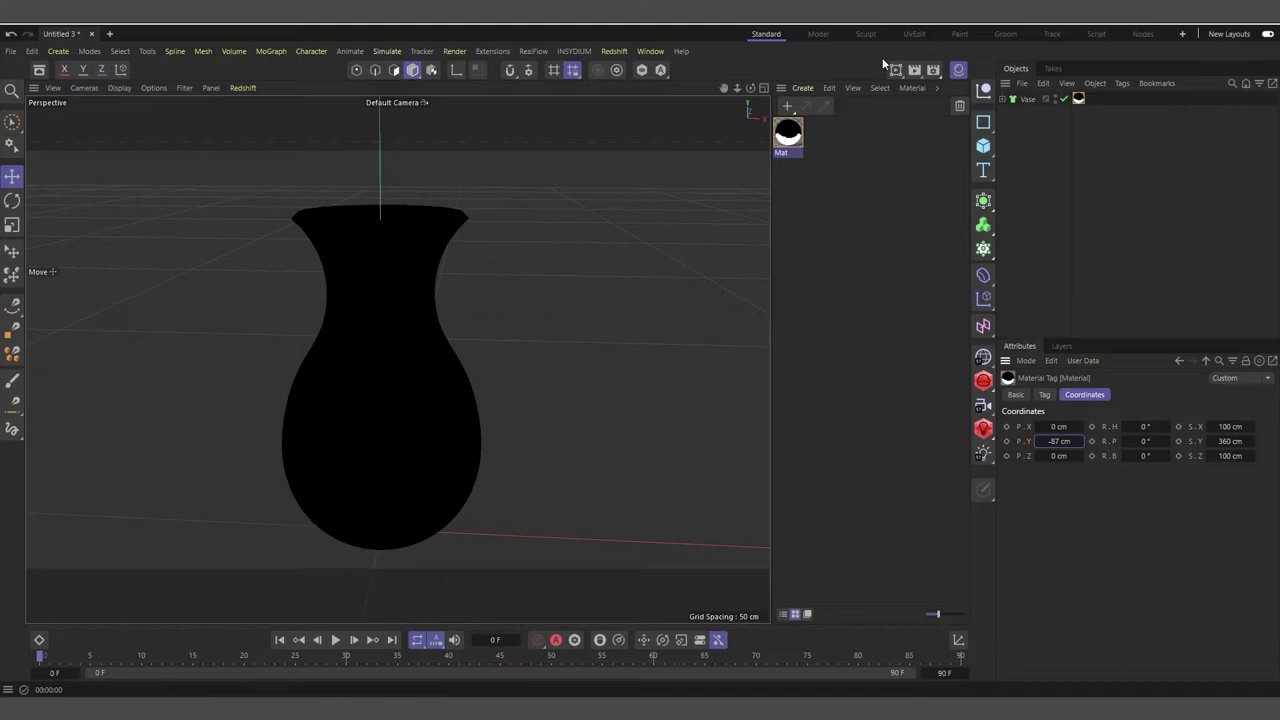
Render the view to check the fully black vase and extend the animation's end to frame 500
left_click_drag(898, 68, 917, 102)
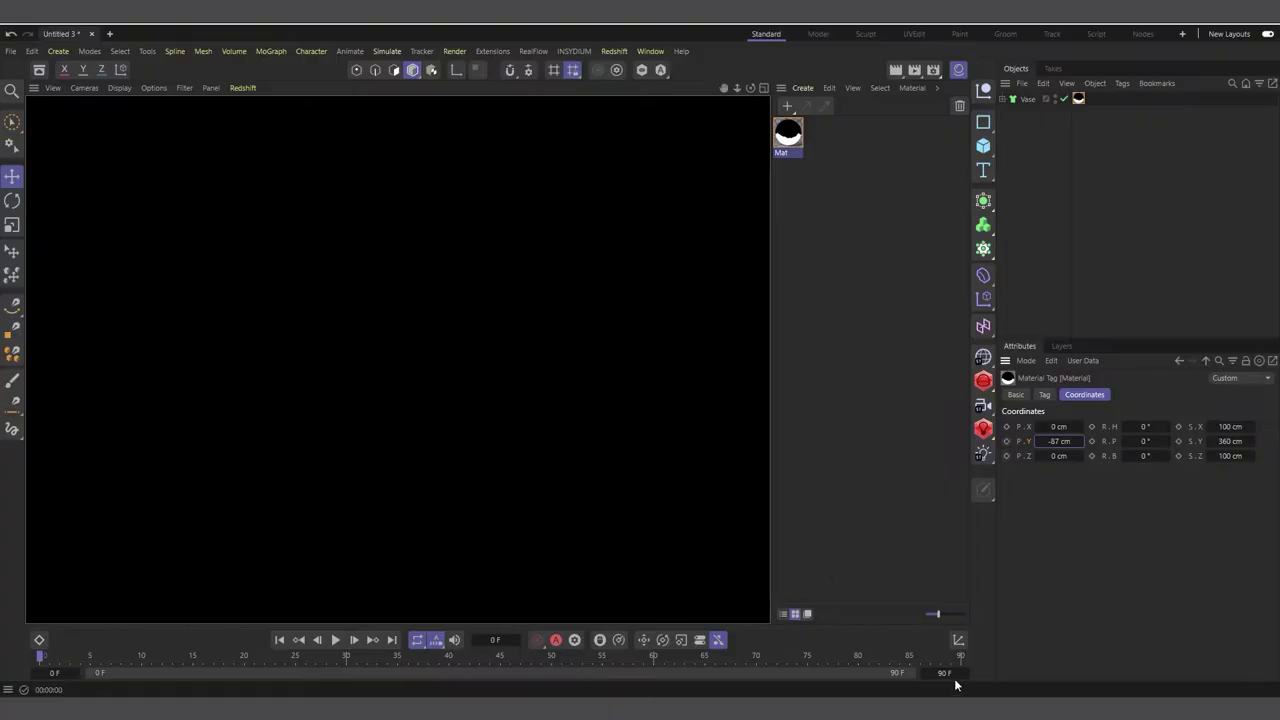
type("500")
key("Return")
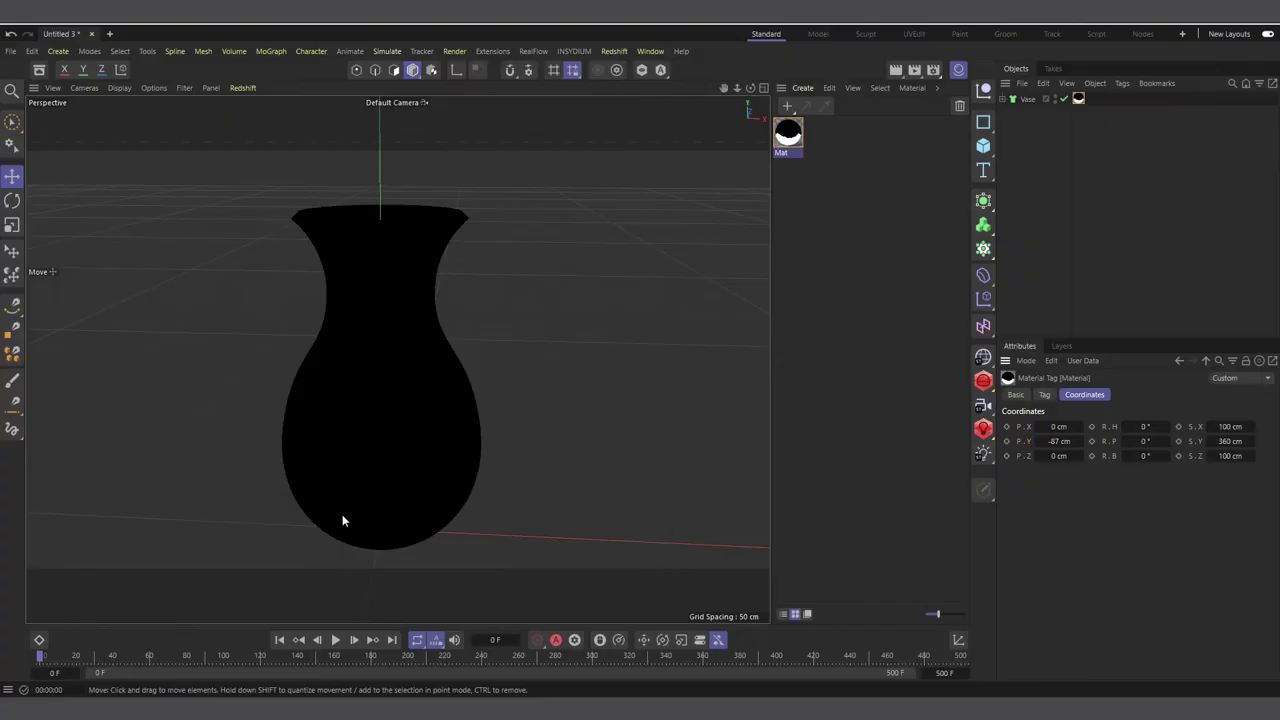
Keyframe the material tag's Y position slightly lower at frame 0 and at about -448 cm at frame 150
left_click(1040, 443)
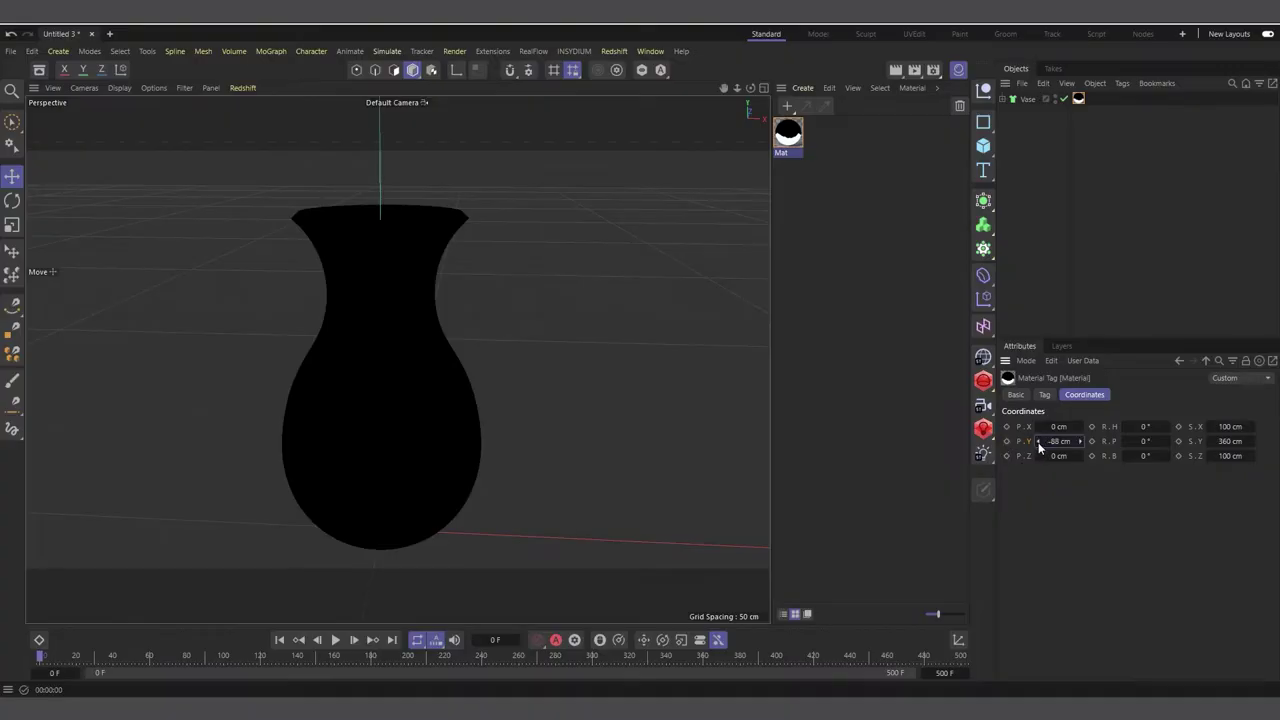
left_click_drag(1040, 446, 1006, 449)
left_click(315, 655)
left_click_drag(1062, 452, 870, 450)
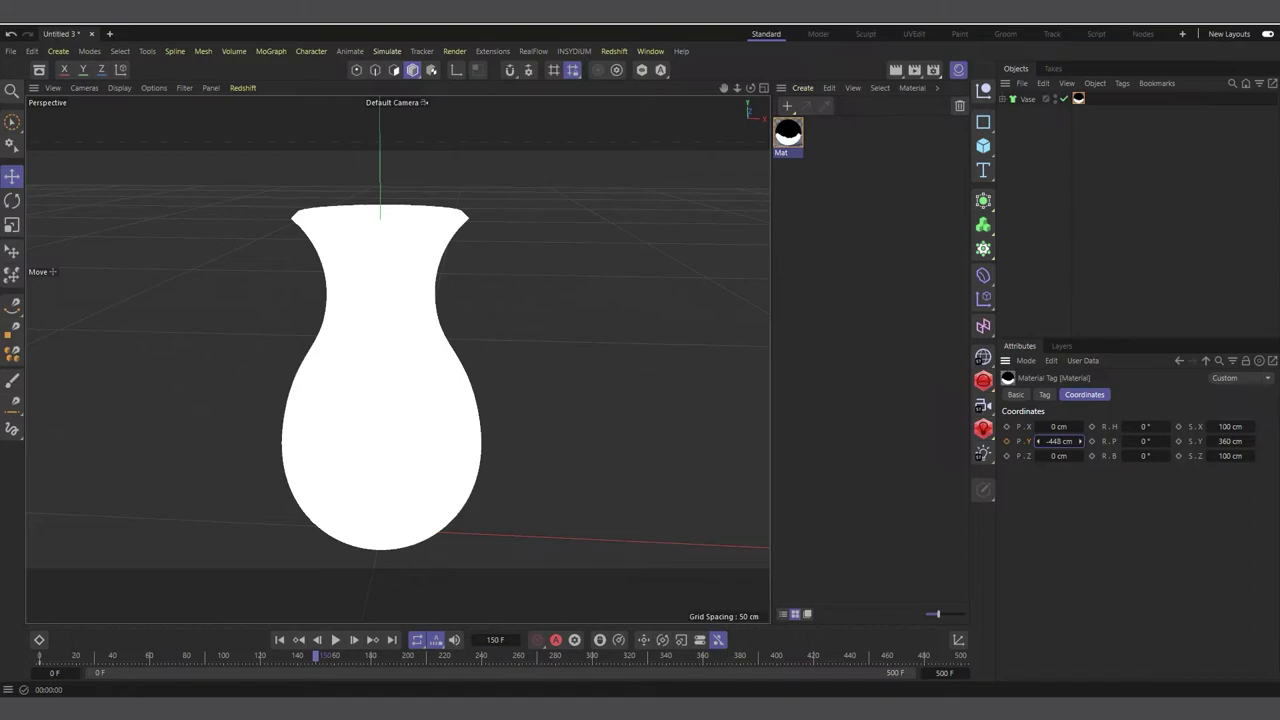
left_click_drag(1040, 443, 1038, 448)
left_click(1006, 441)
Play the animation from the start to check the gradient's sweep over the vase
left_click(280, 645)
left_click(335, 640)
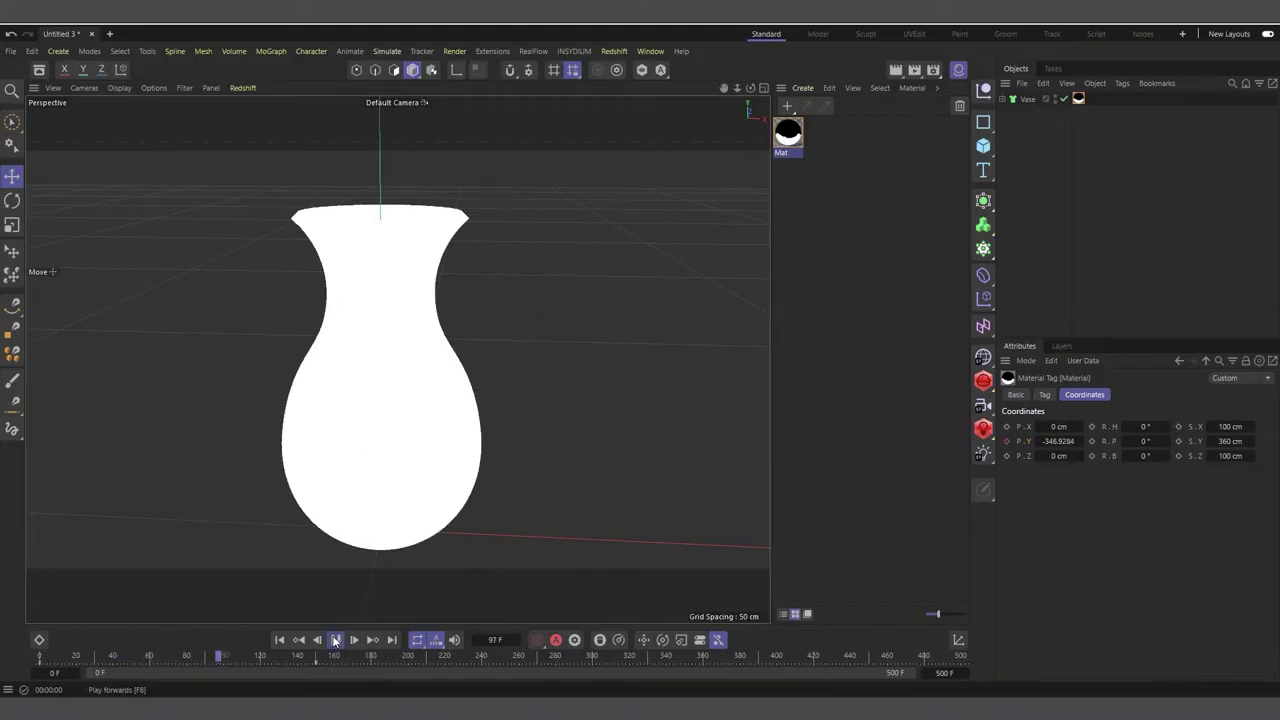
left_click(335, 640)
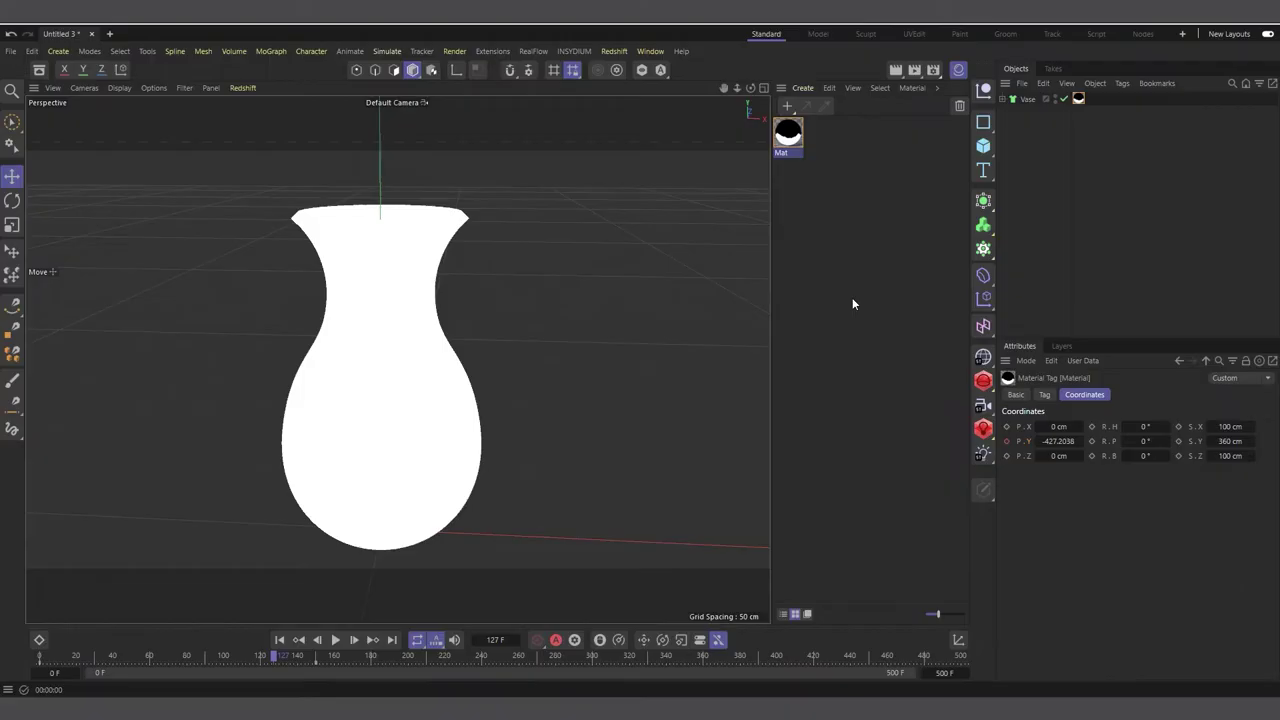
Open the Mat material and copy the gradient texture from its Luminance channel
left_click(788, 144)
double_click(789, 139)
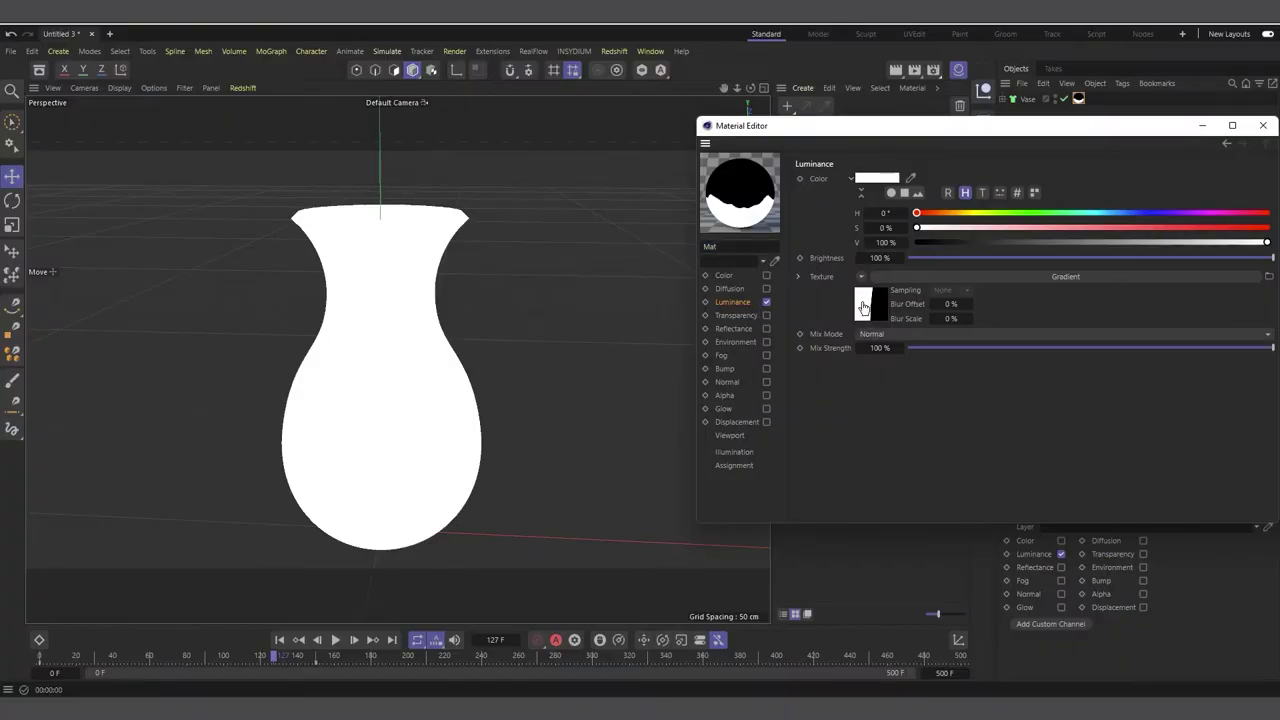
right_click(823, 275)
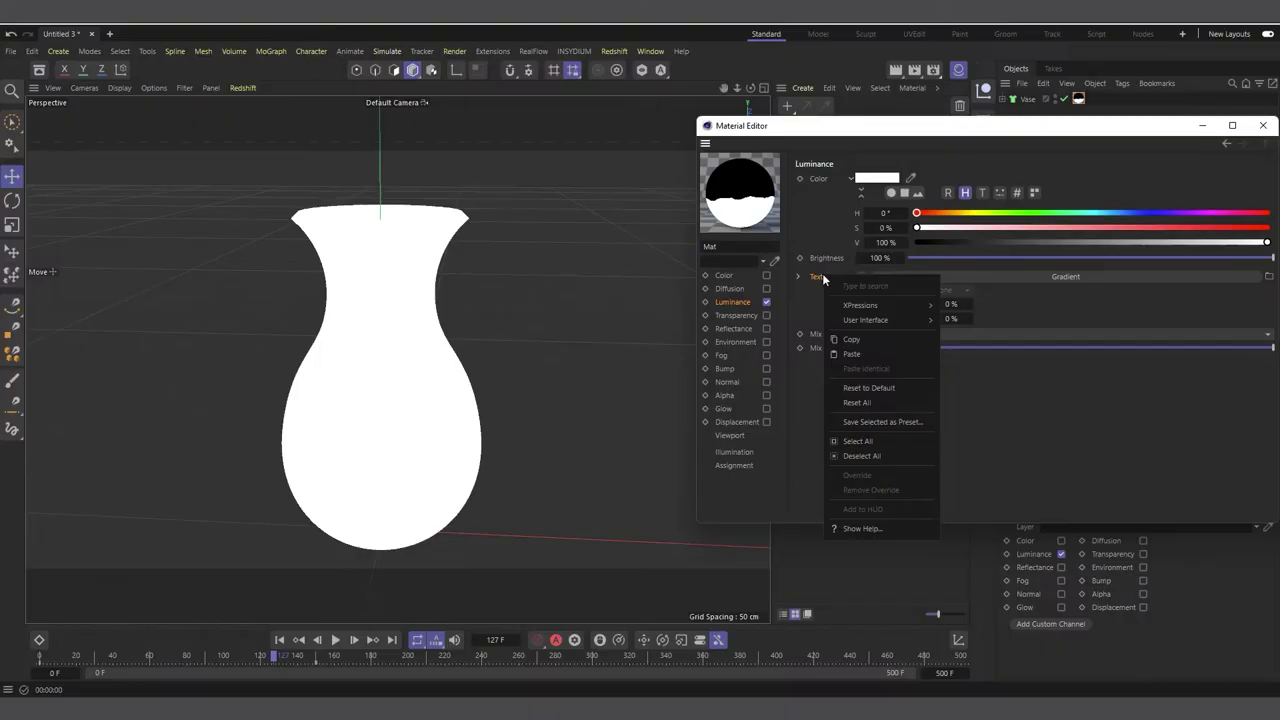
left_click(855, 354)
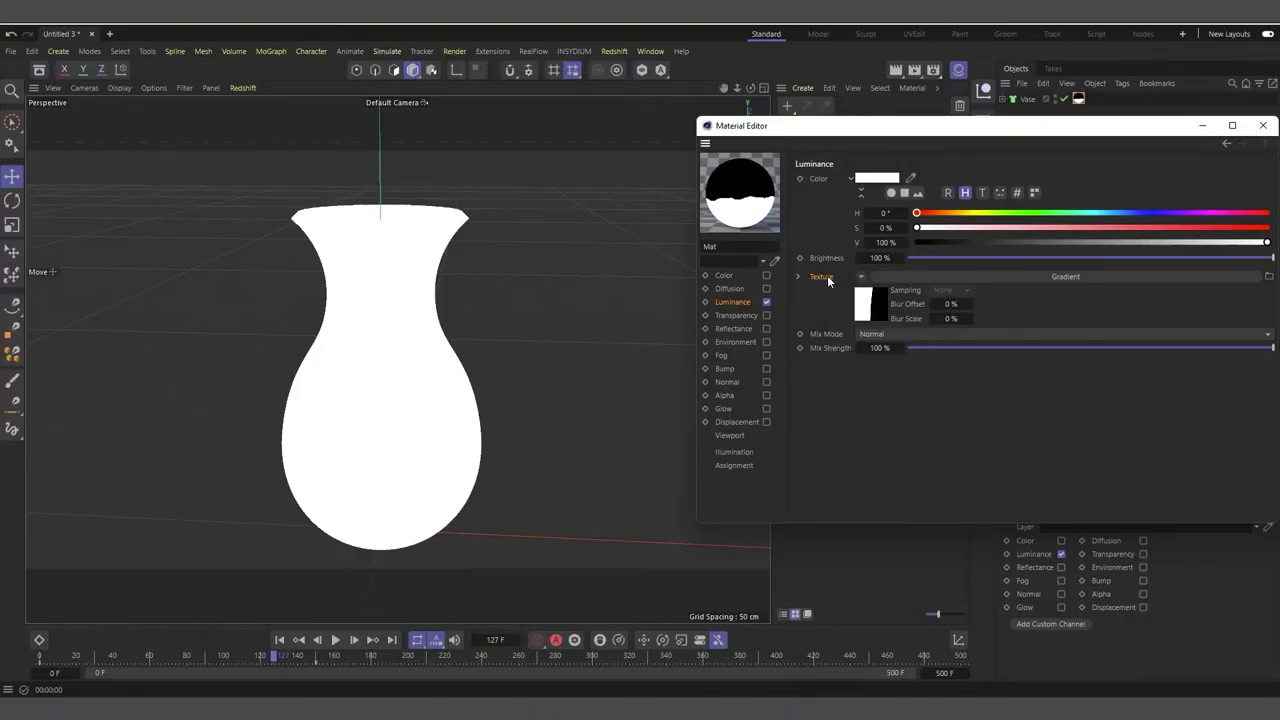
right_click(826, 277)
left_click(873, 345)
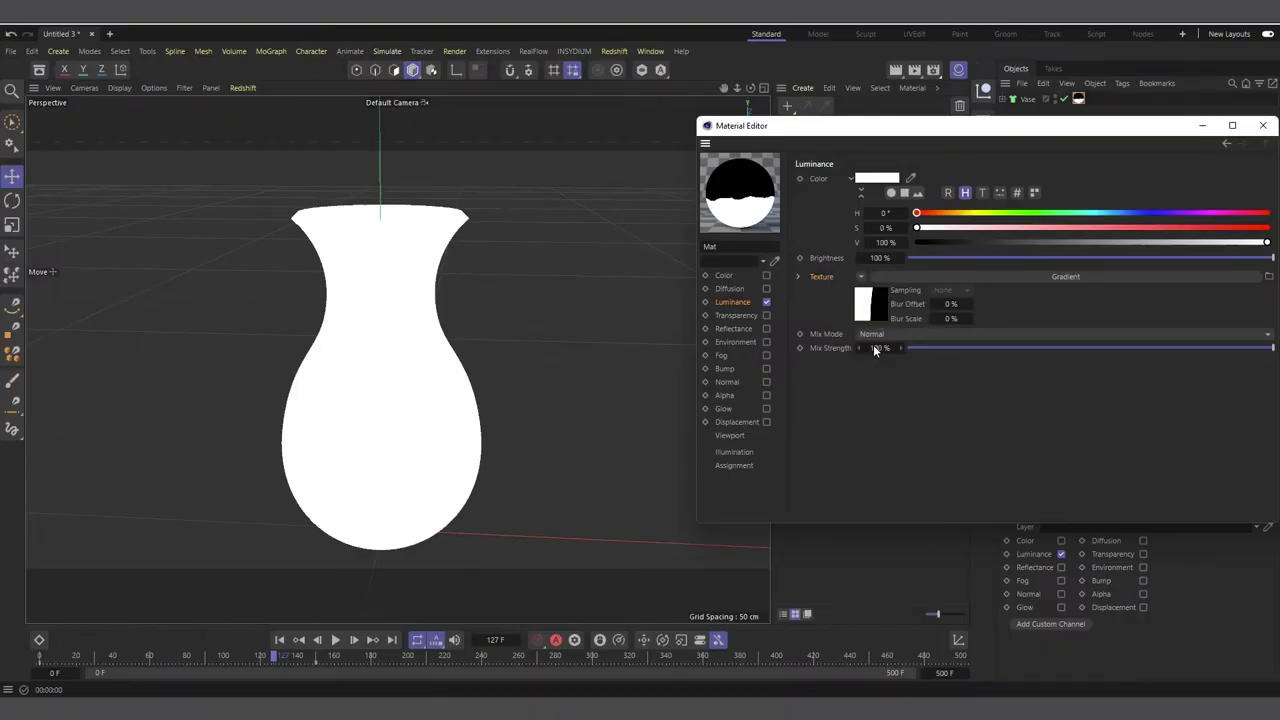
Enable the material's Alpha channel and paste the copied gradient as its texture
left_click(725, 396)
left_click(767, 396)
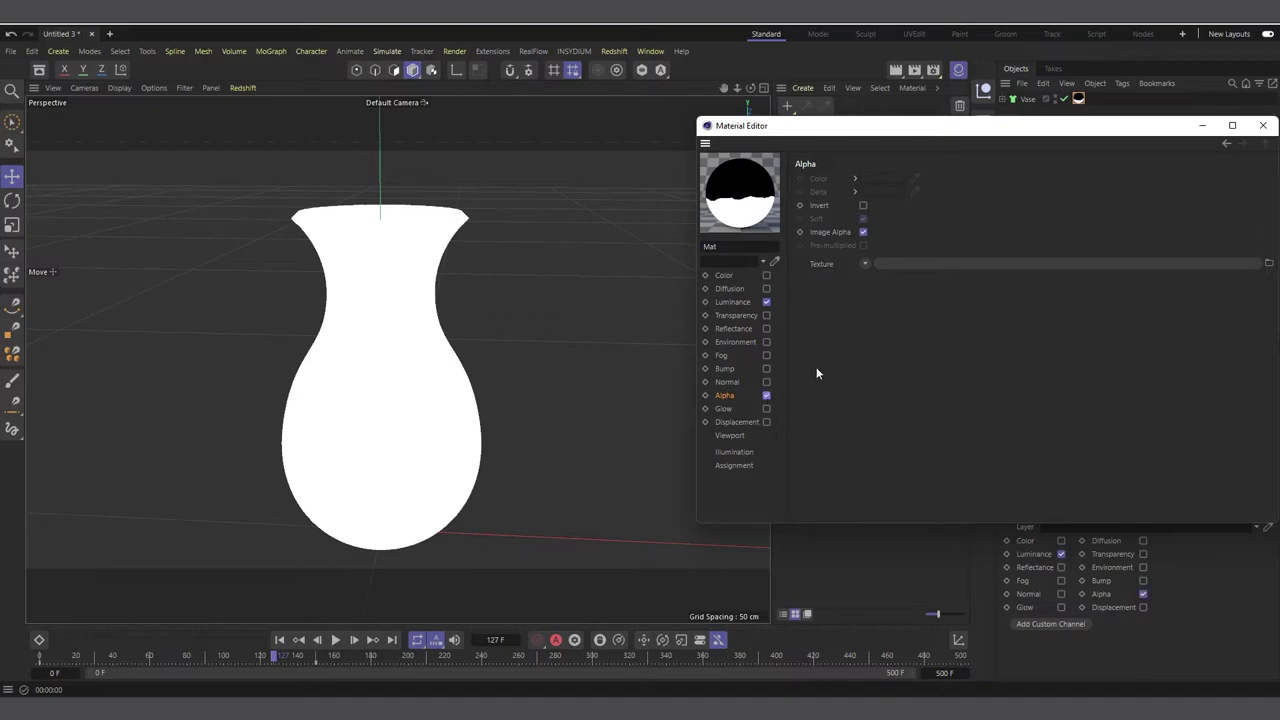
right_click(827, 263)
left_click(886, 348)
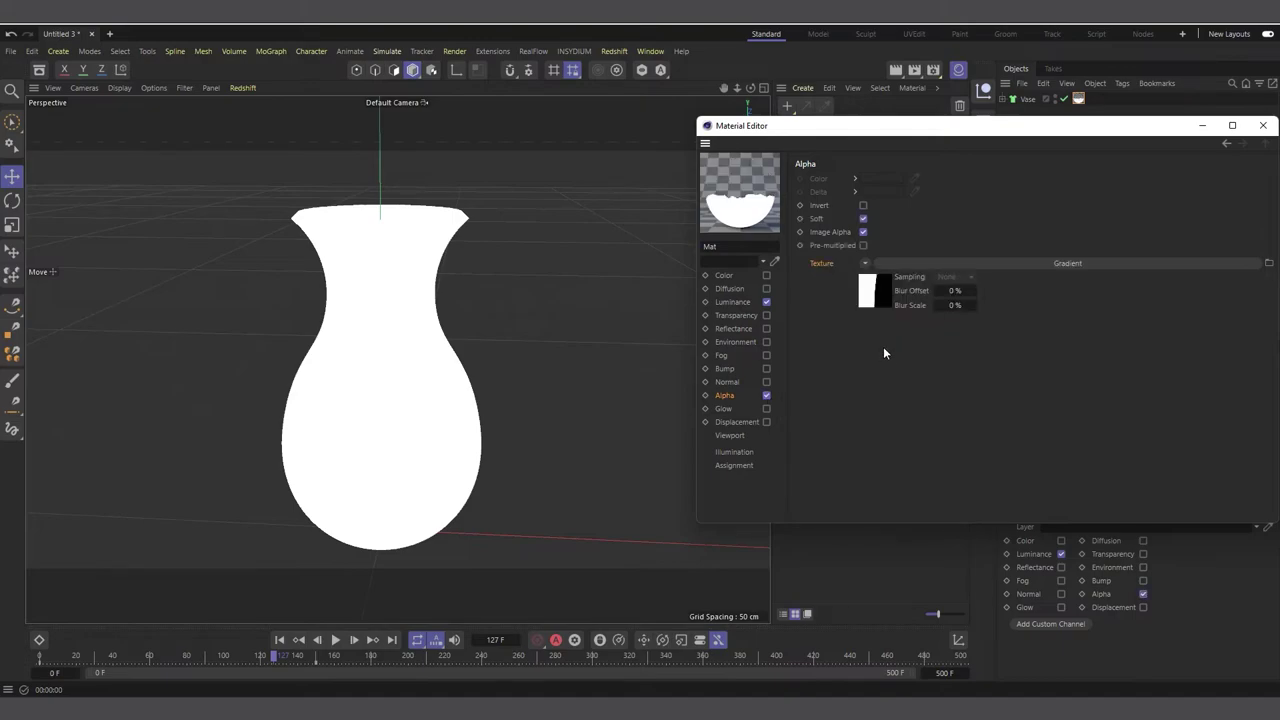
Replace the Luminance channel with Color and make it red with hue 352° and saturation 93%
left_click(766, 302)
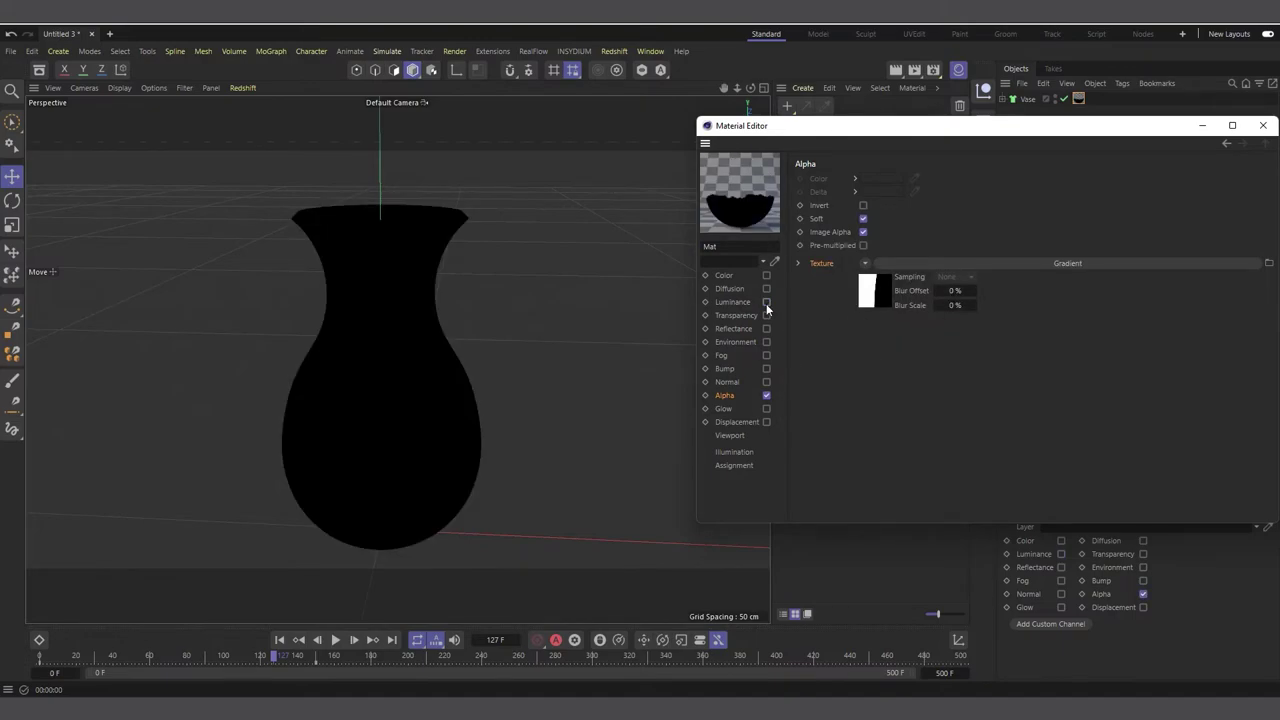
left_click(767, 276)
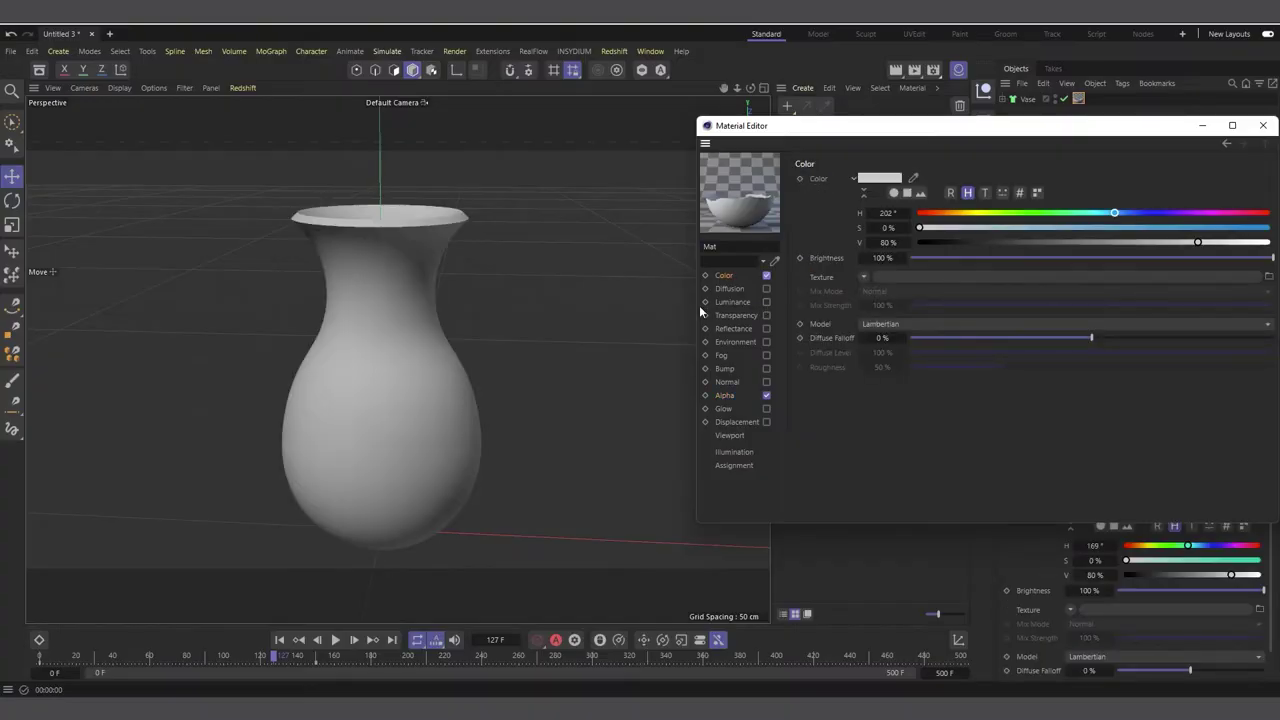
left_click(947, 213)
left_click(1260, 213)
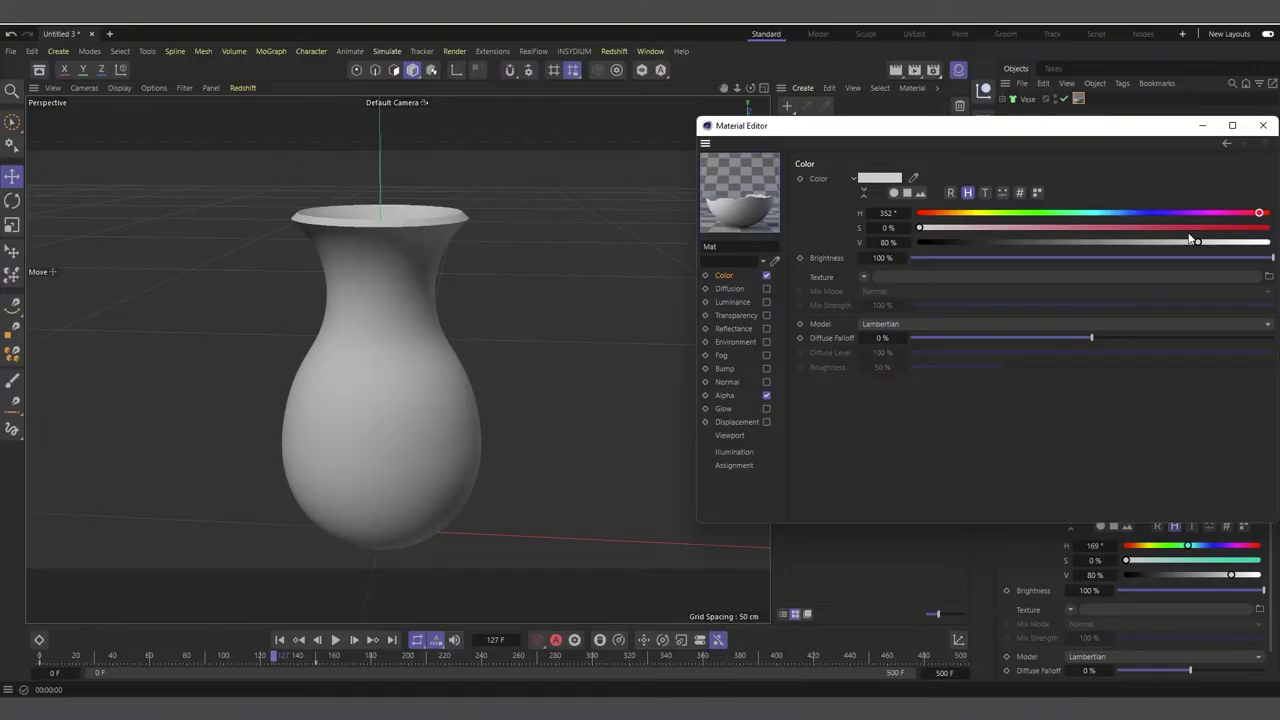
left_click(1242, 227)
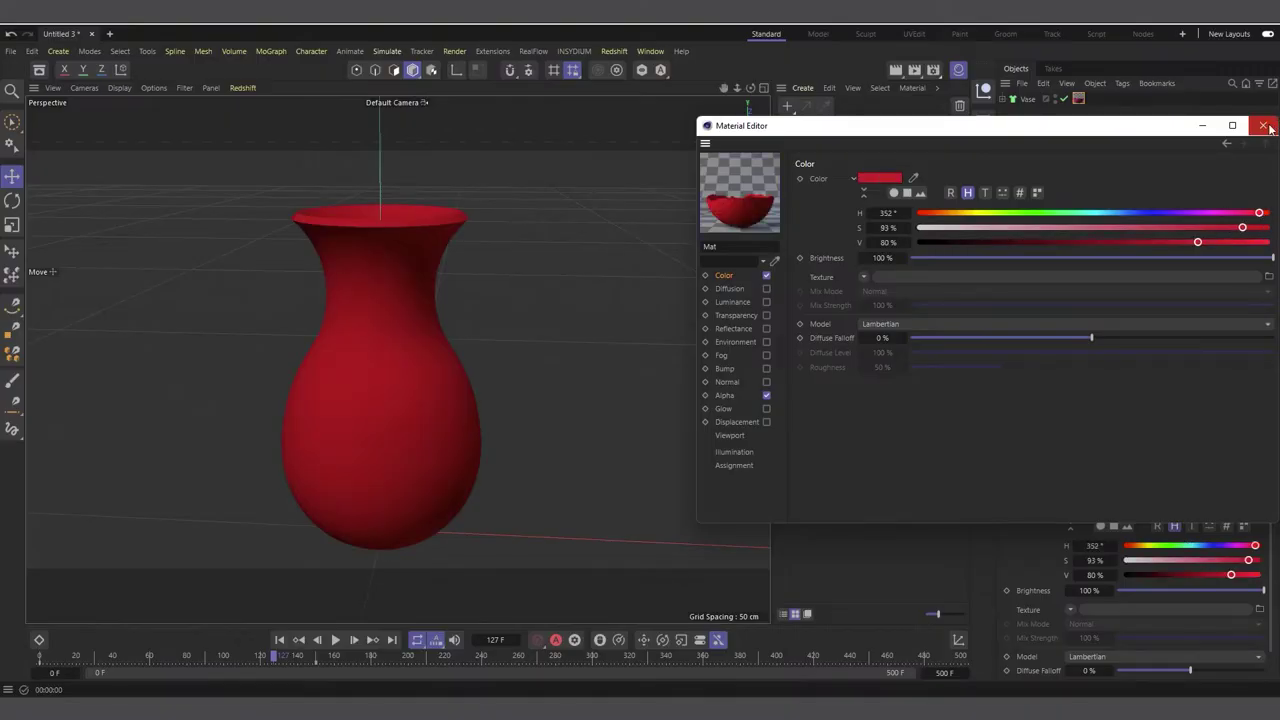
left_click(1272, 127)
Play the red vase's reveal from frame 0, rendering frame 70 and examining the vase from a lower angle
left_click(275, 639)
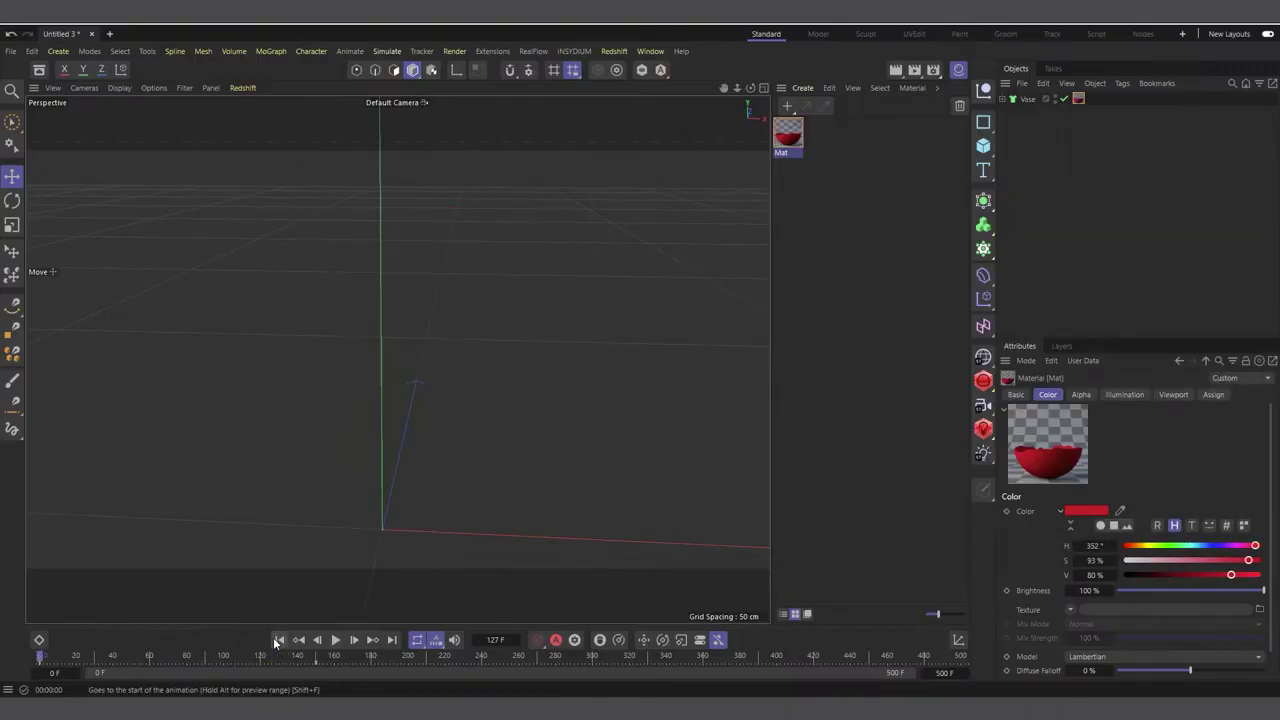
left_click(334, 641)
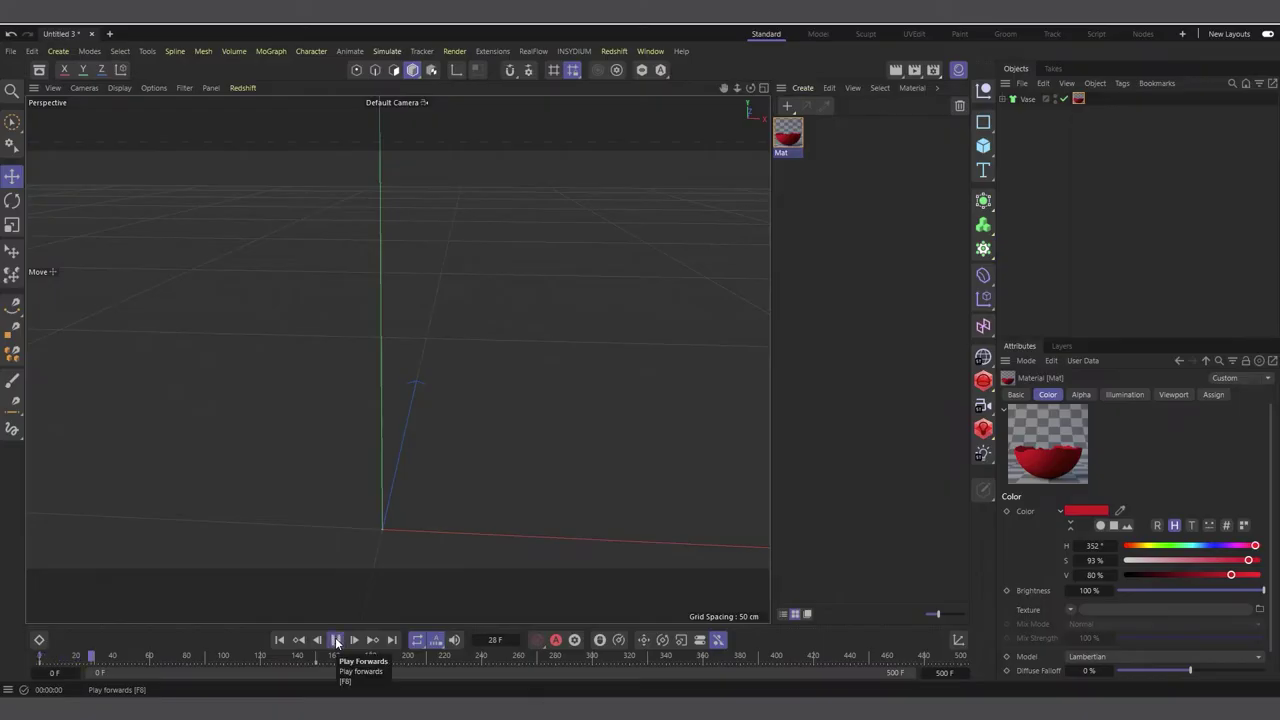
left_click(336, 641)
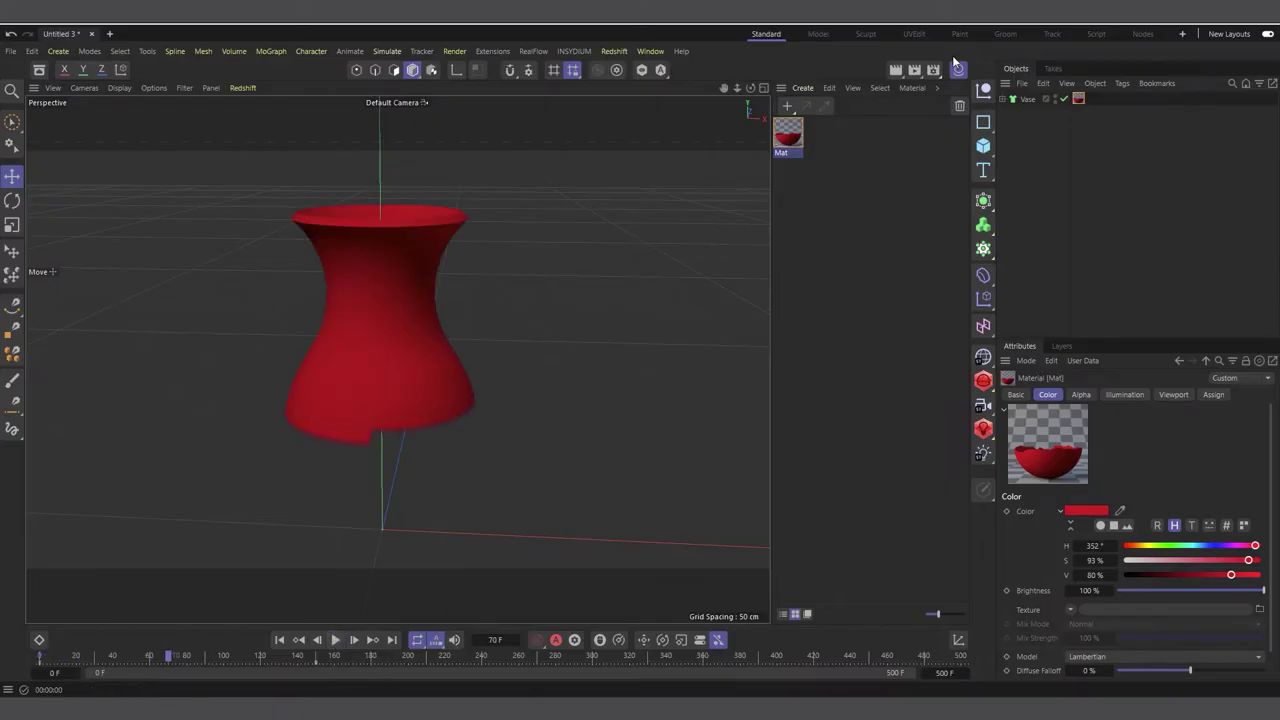
left_click(896, 69)
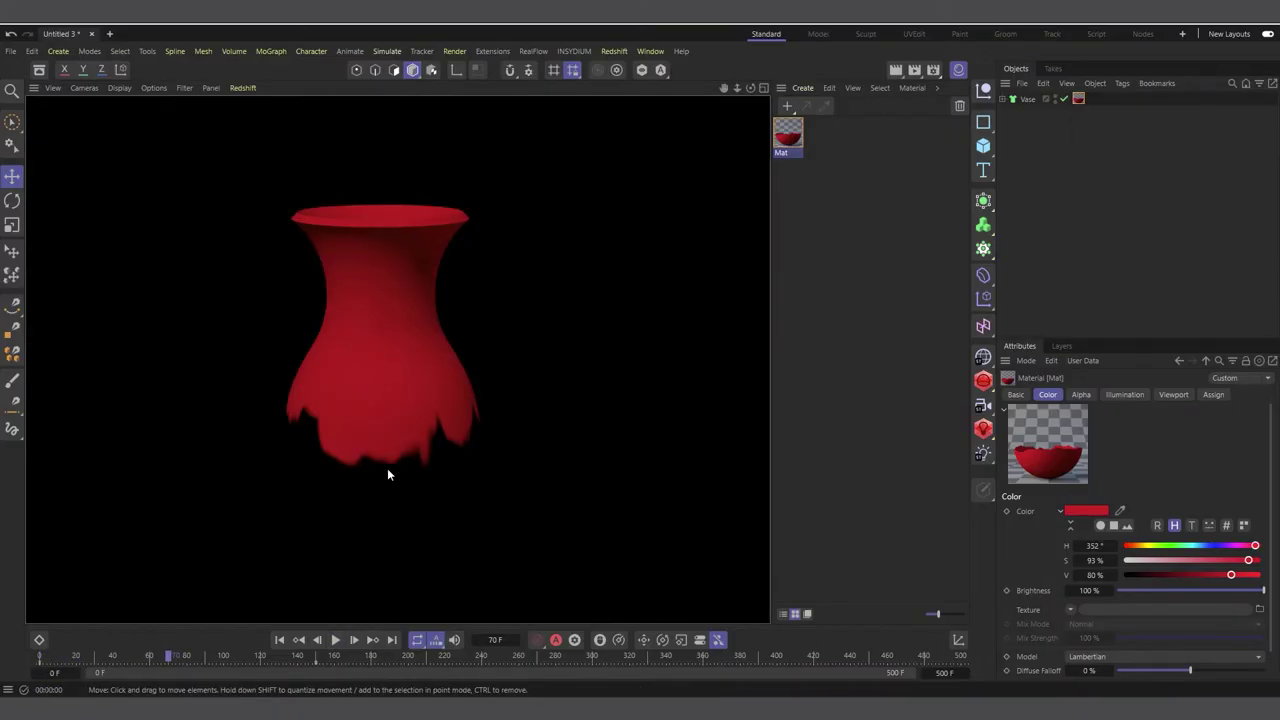
left_click(336, 640)
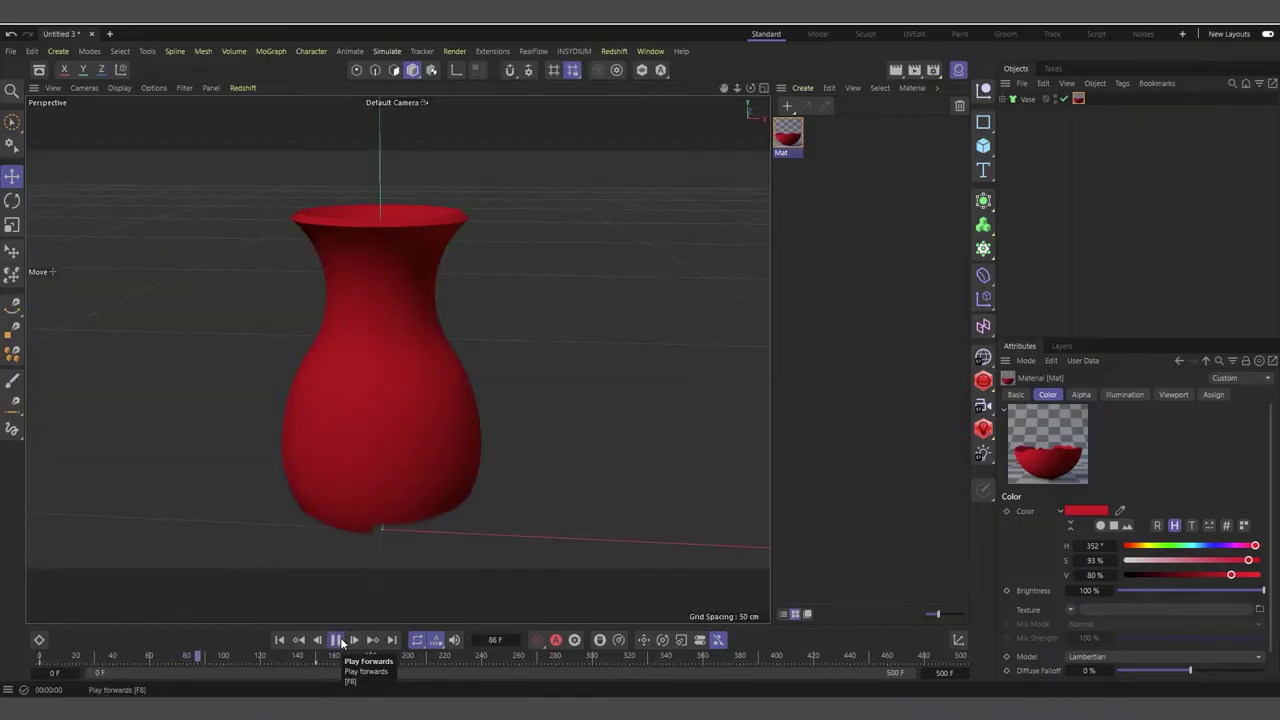
left_click(337, 640)
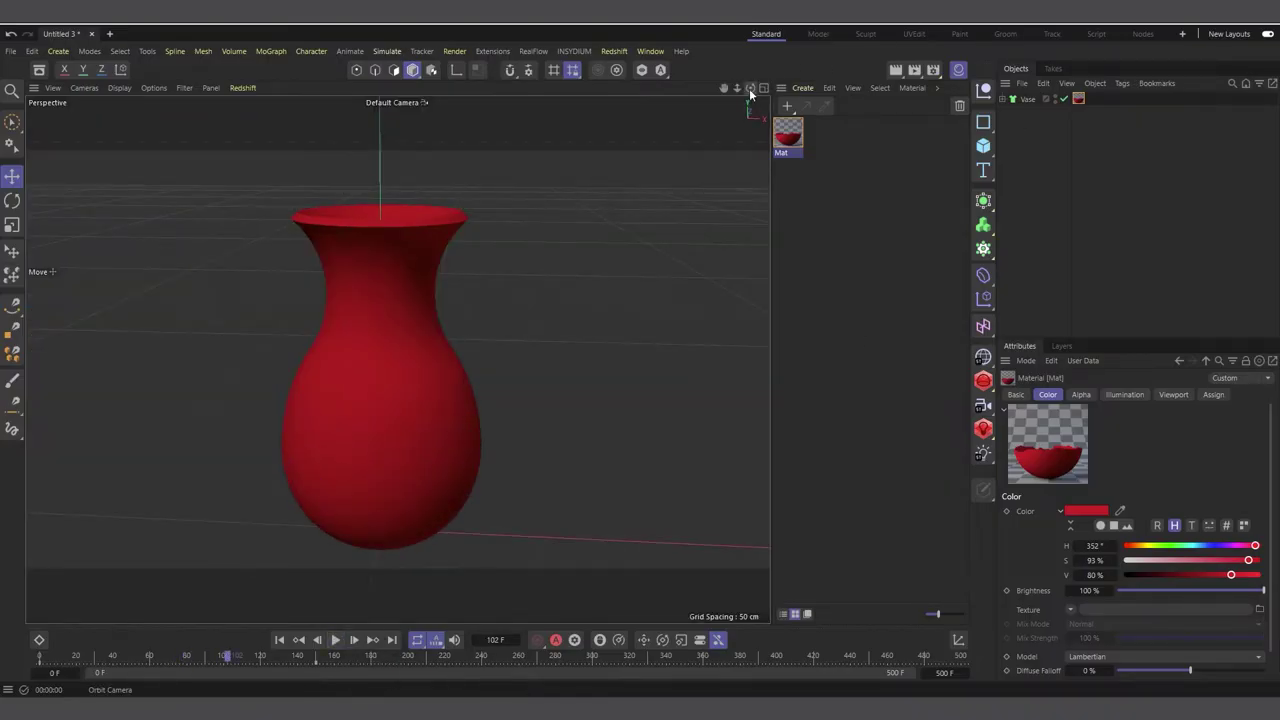
left_click_drag(749, 88, 519, 220)
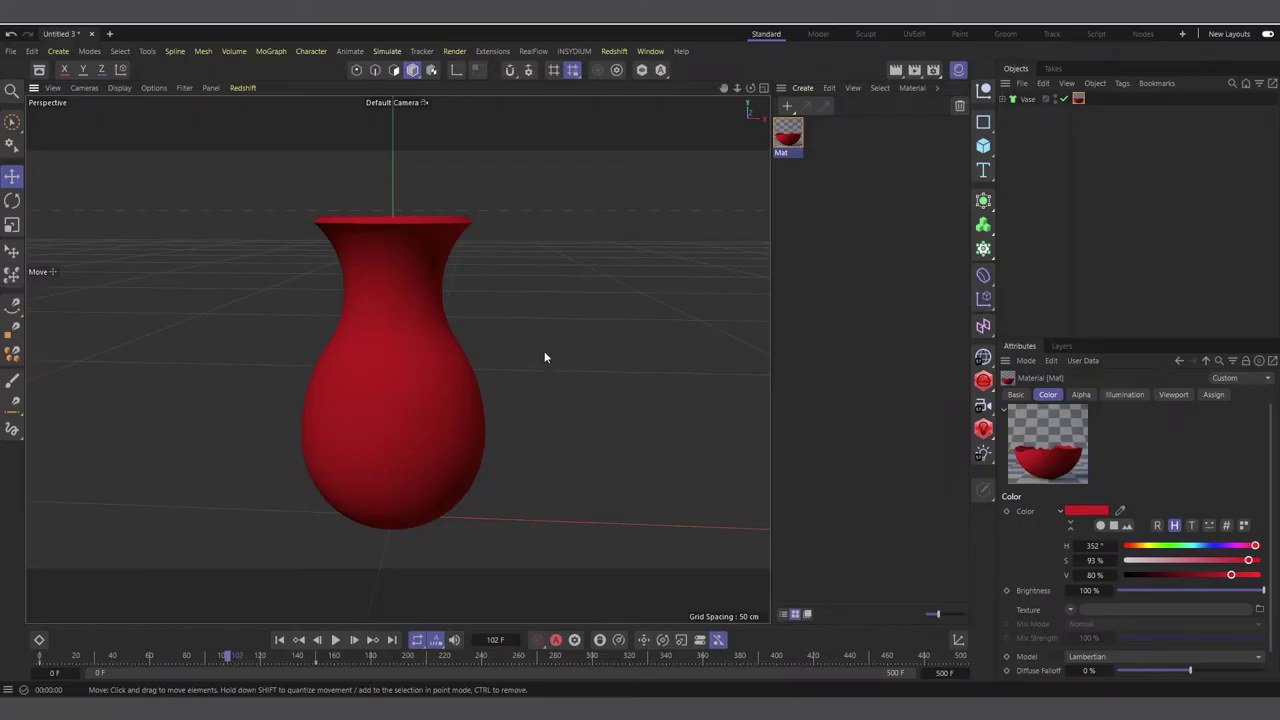
Copy the gradient from the Mat material's Alpha channel into its Displacement channel and enable displacement
left_click(279, 640)
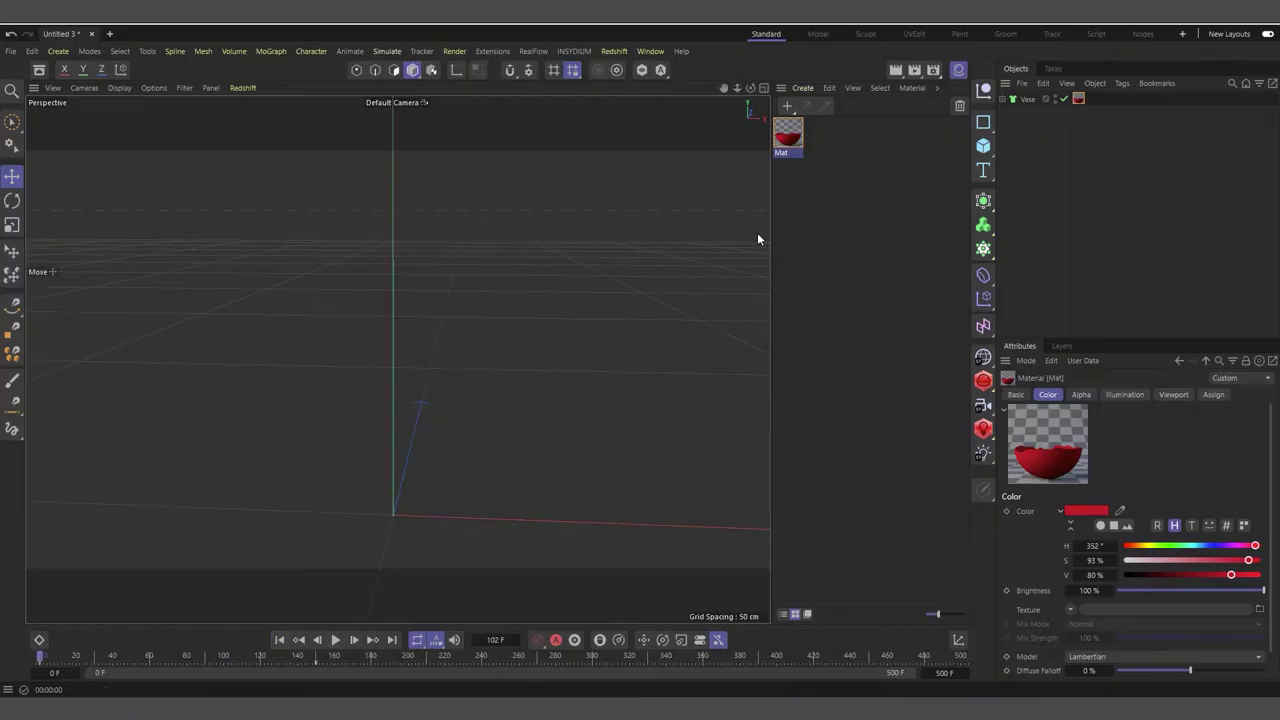
double_click(787, 137)
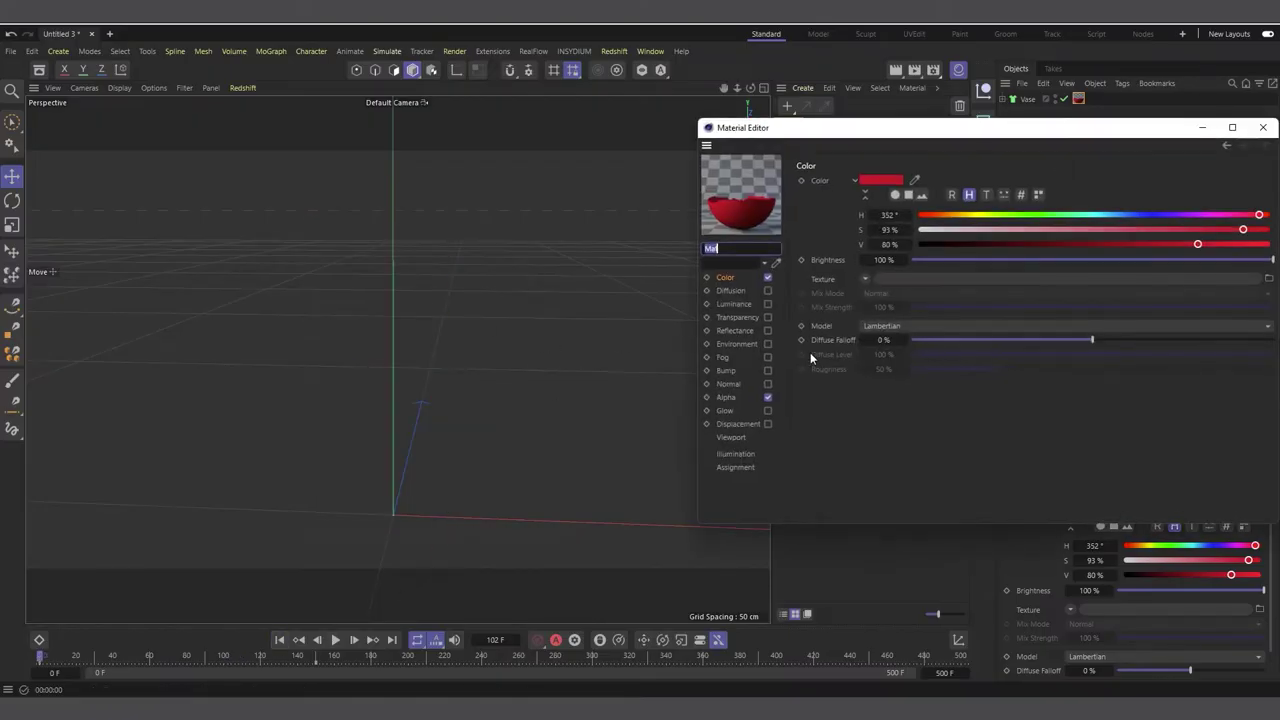
left_click(727, 397)
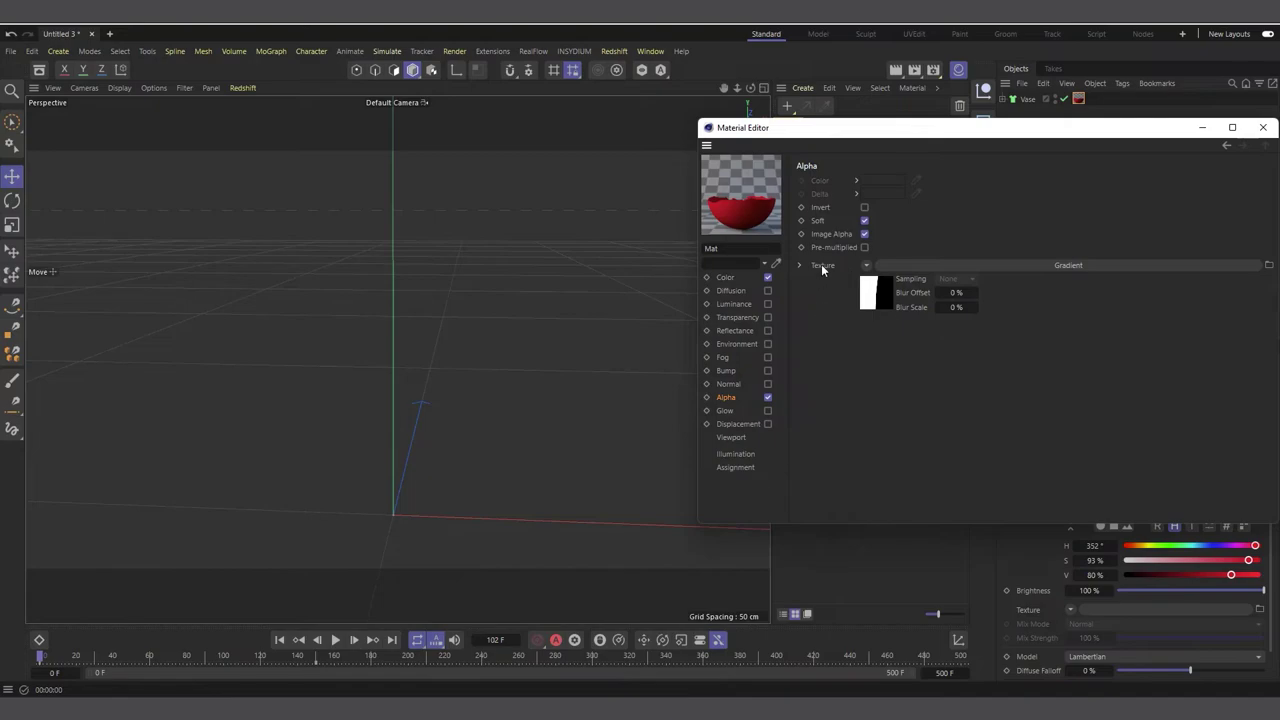
right_click(821, 266)
left_click(738, 424)
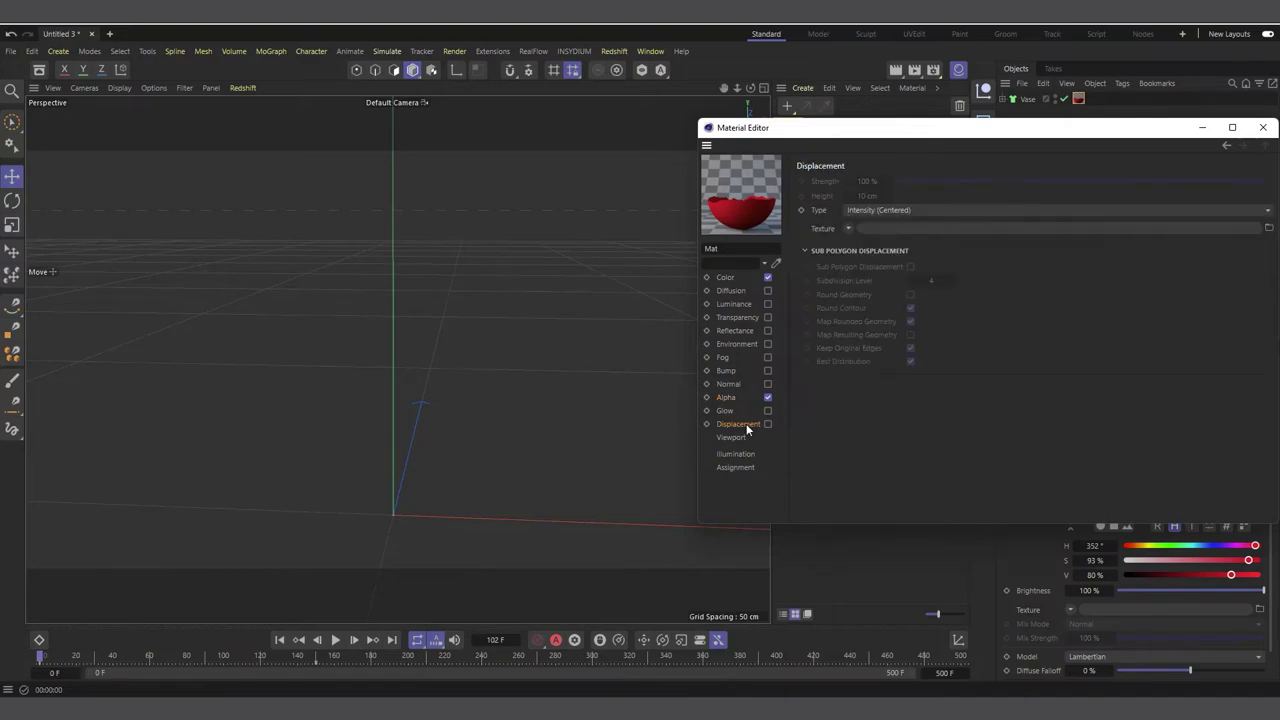
left_click(848, 228)
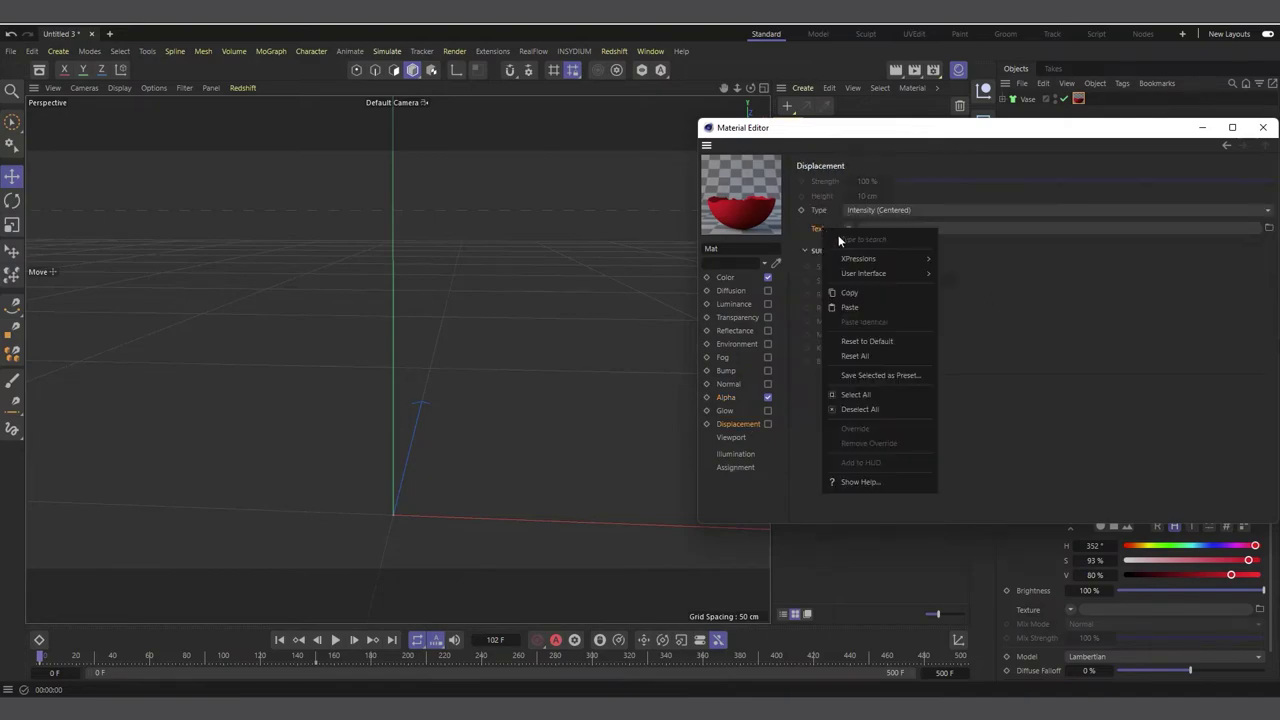
left_click(881, 308)
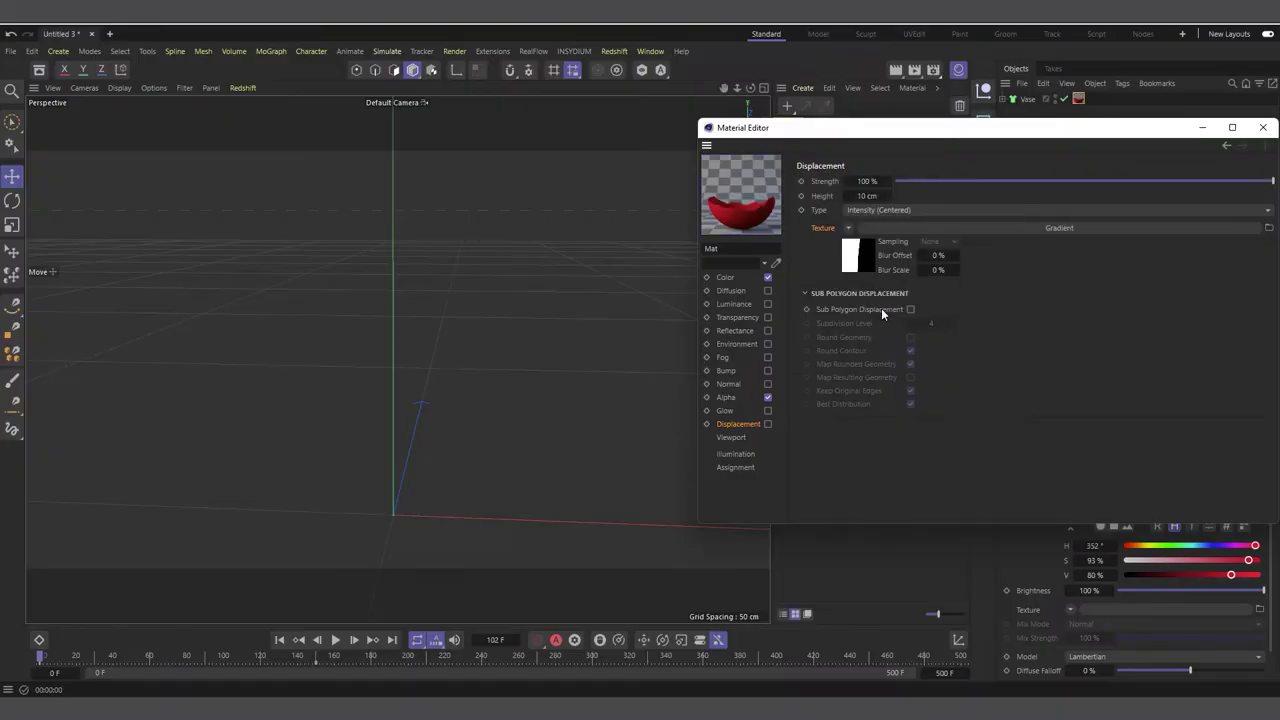
left_click(767, 424)
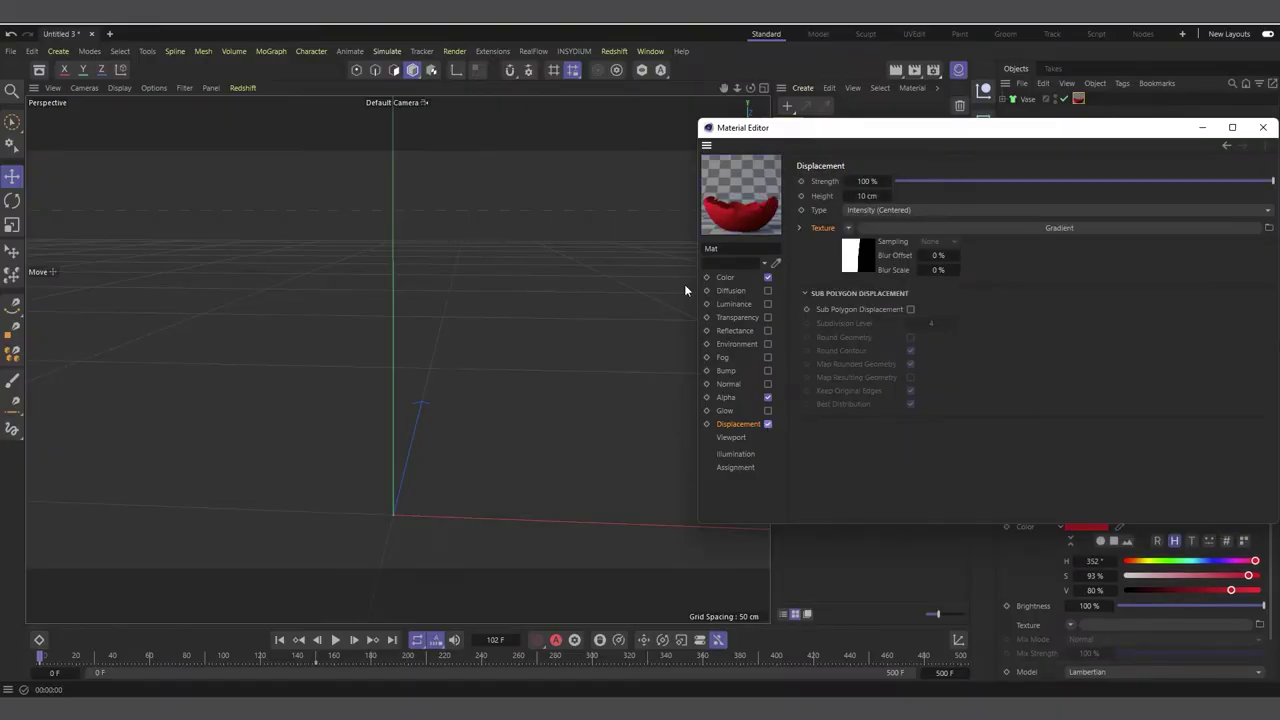
Play the animation to frame 66 and render the view to examine the displaced vase
left_click(337, 640)
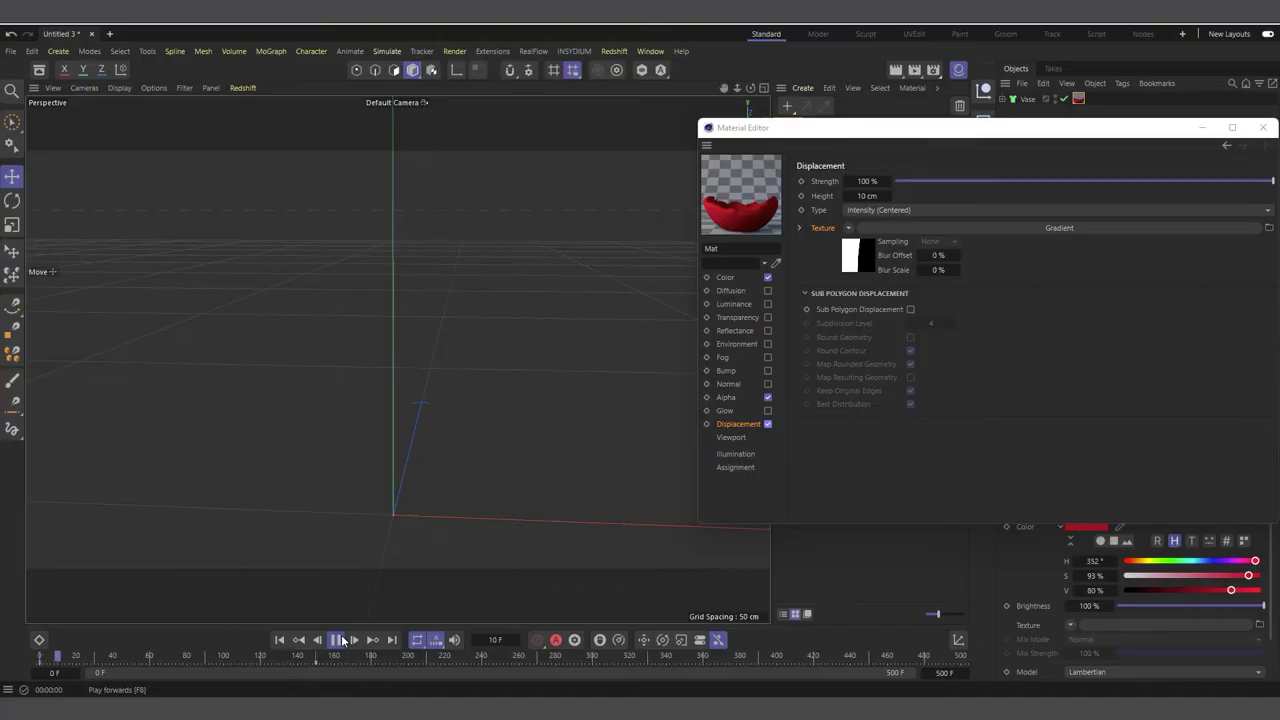
left_click(340, 640)
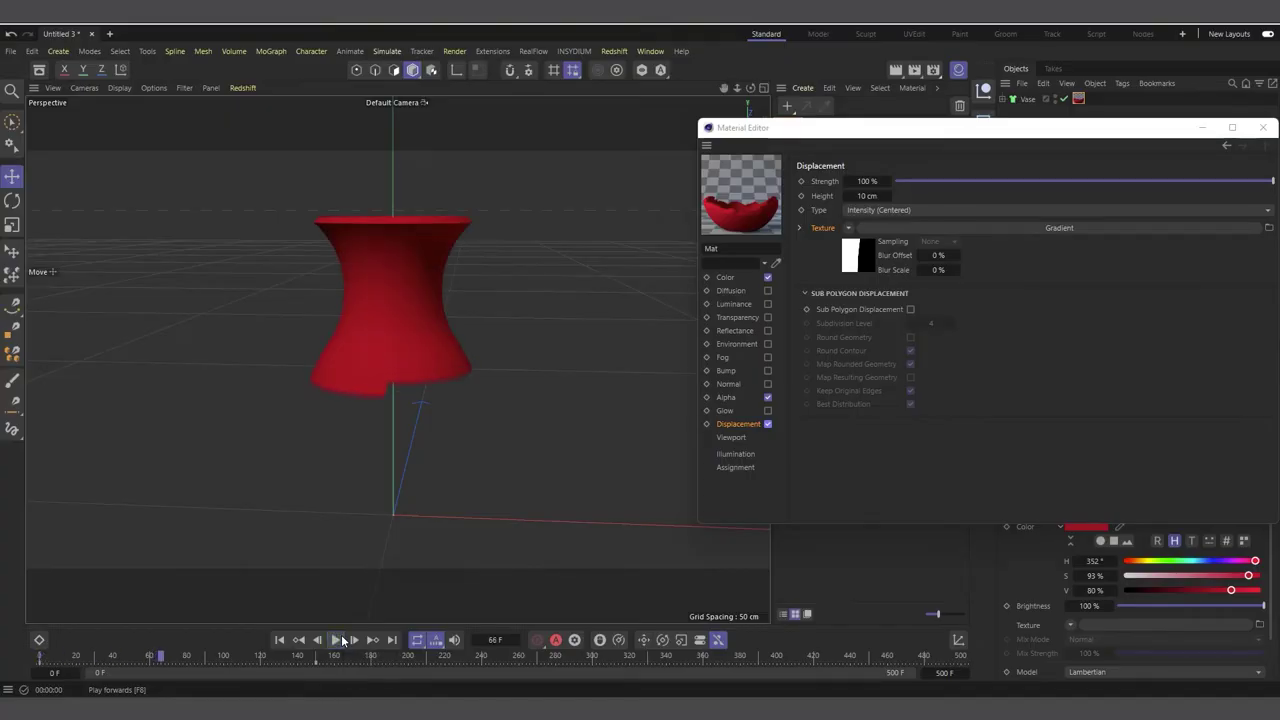
left_click(895, 69)
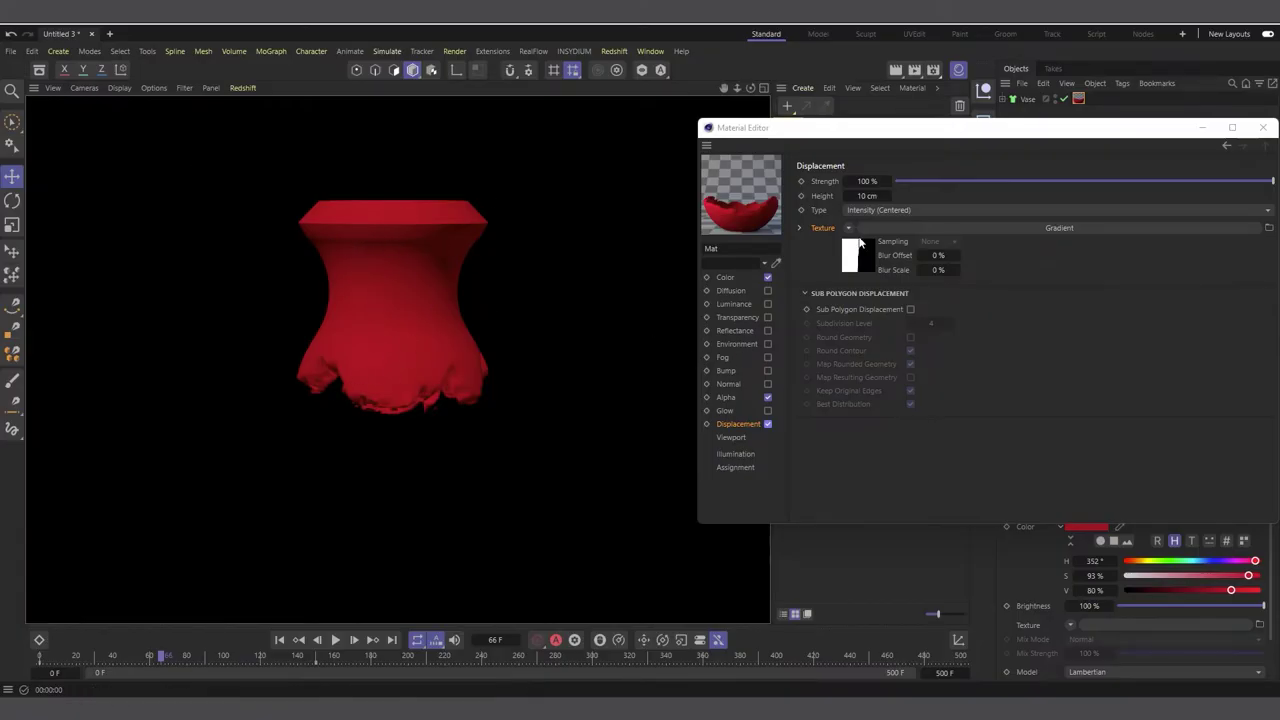
Change the displacement type to Intensity and render the view again at frame 66
left_click(882, 211)
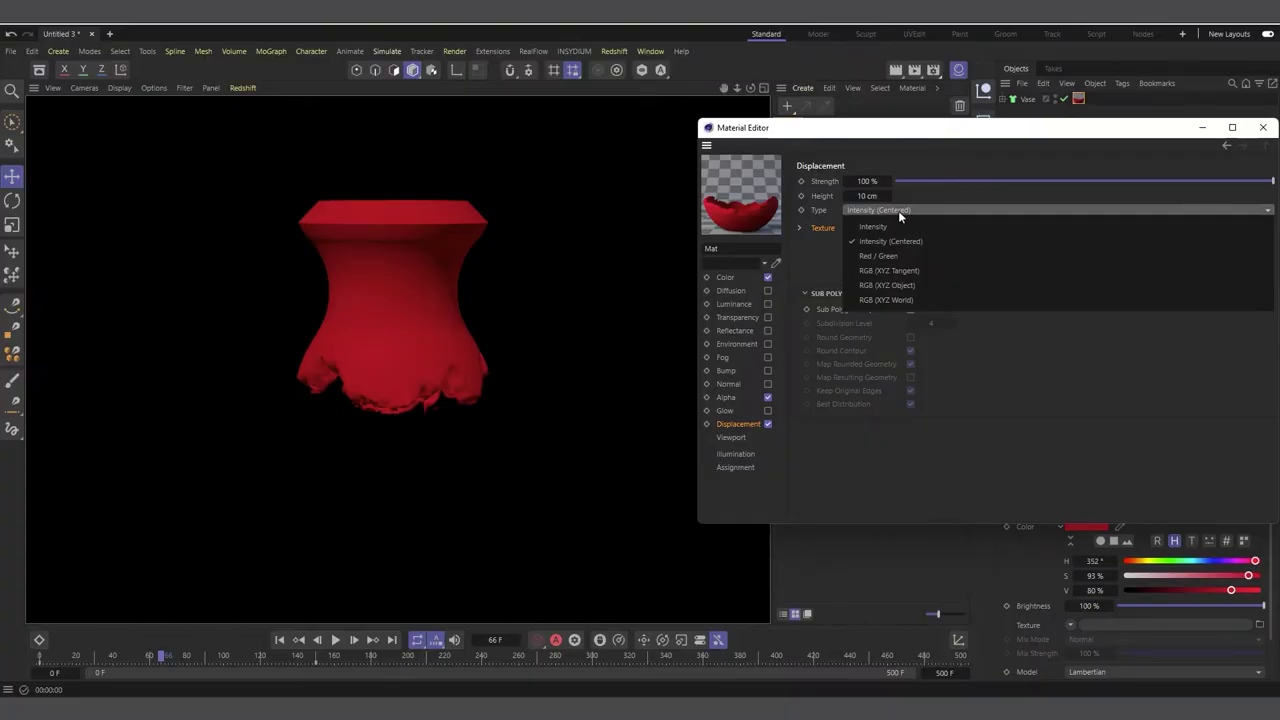
left_click(890, 225)
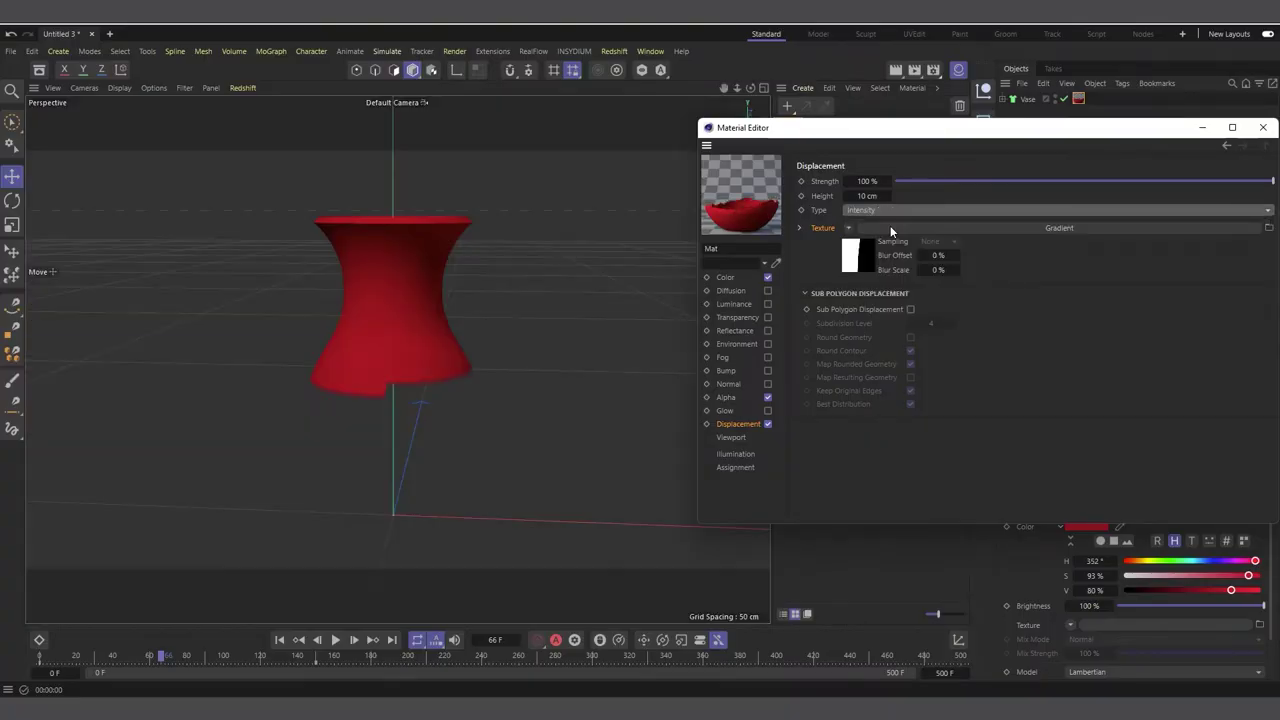
left_click(899, 70)
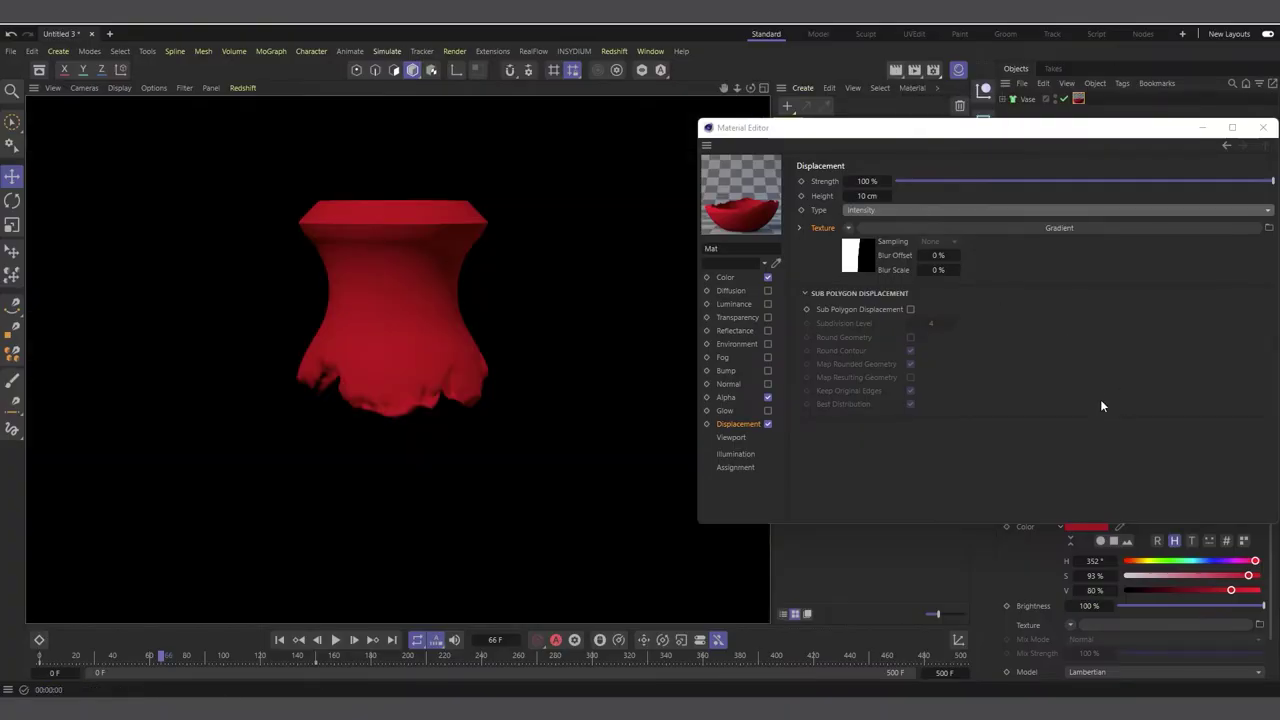
left_click(971, 317)
Set the displacement height to 3 cm and render the view to check the thinner edge
double_click(866, 196)
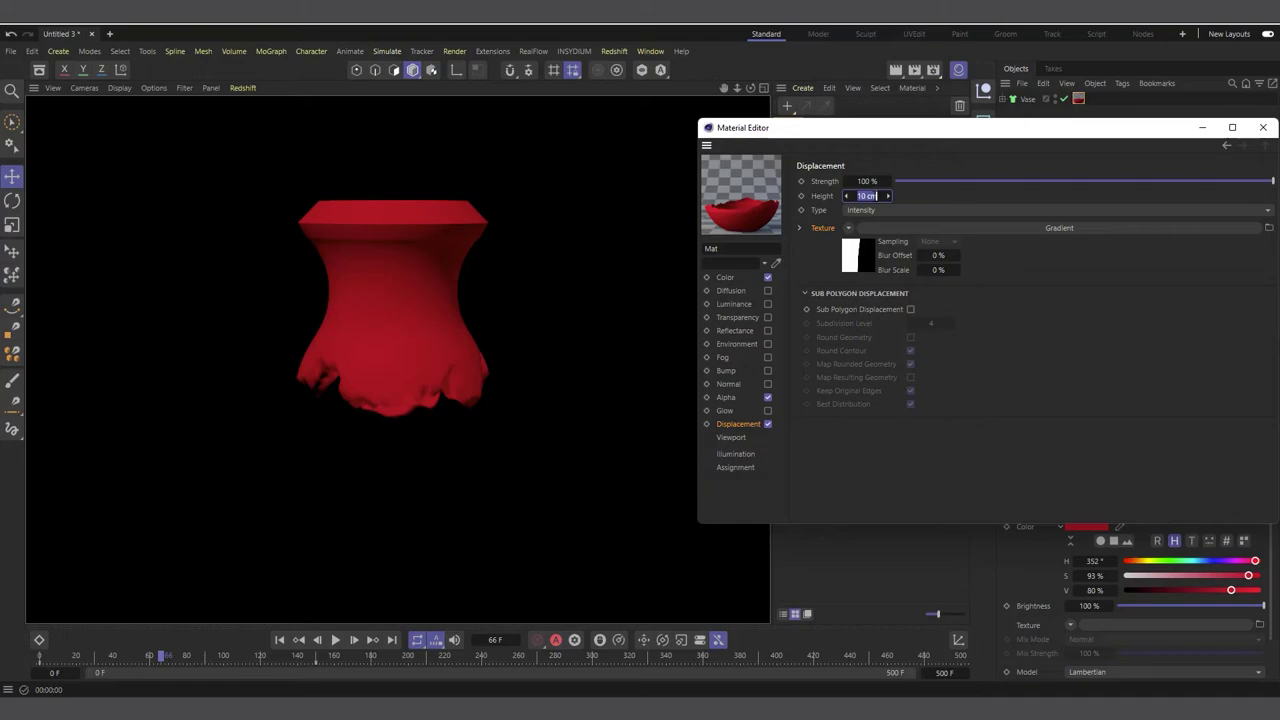
type("3")
key("Return")
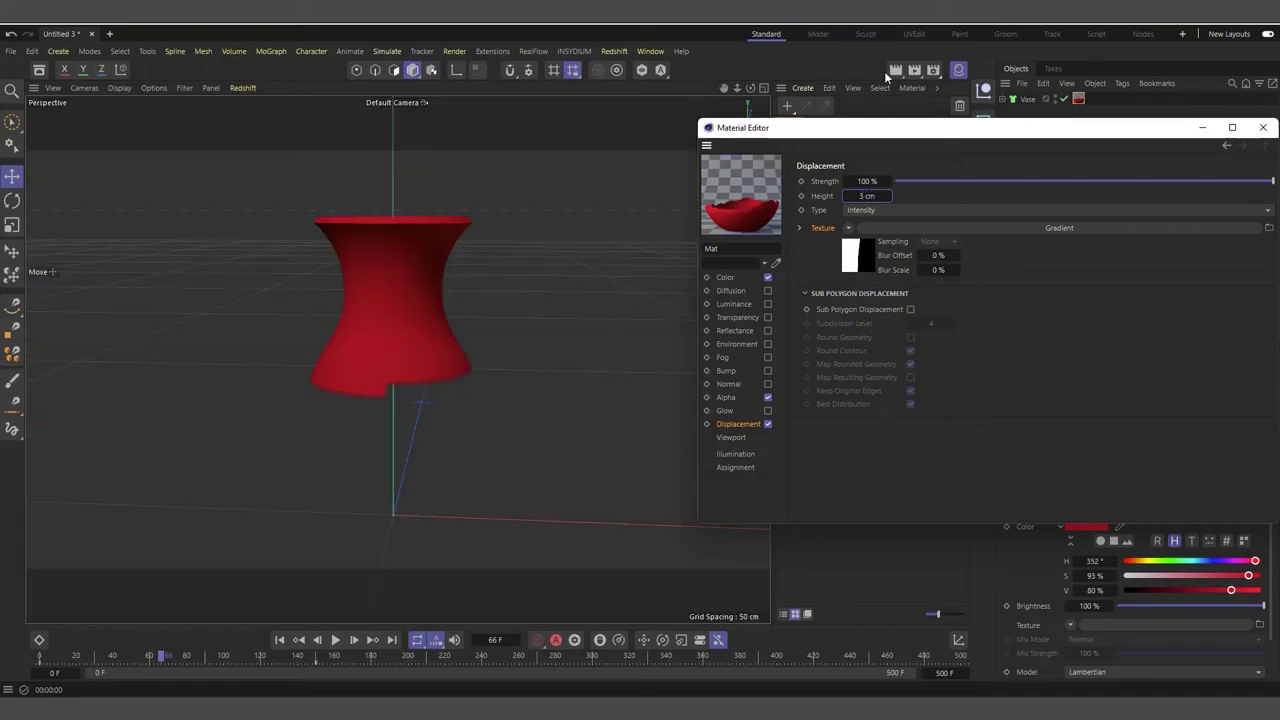
left_click(896, 71)
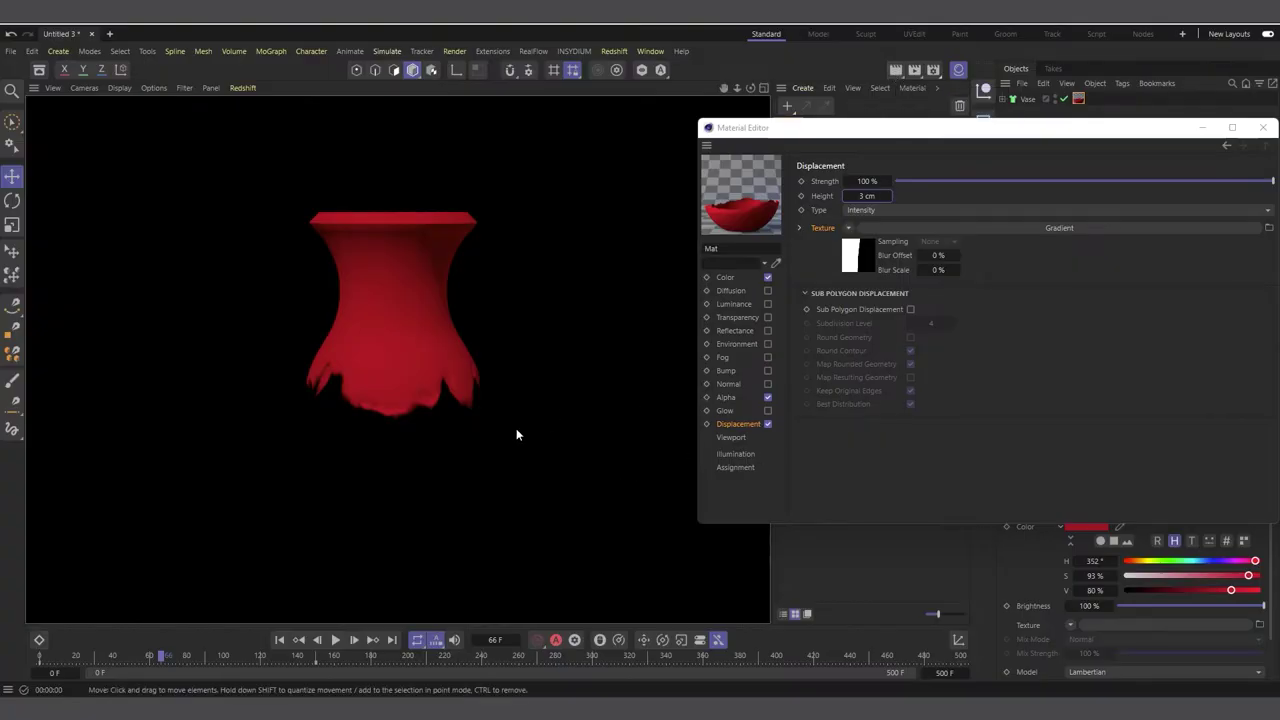
Play the reveal from the first frame to frame 62 and render that frame
left_click(280, 641)
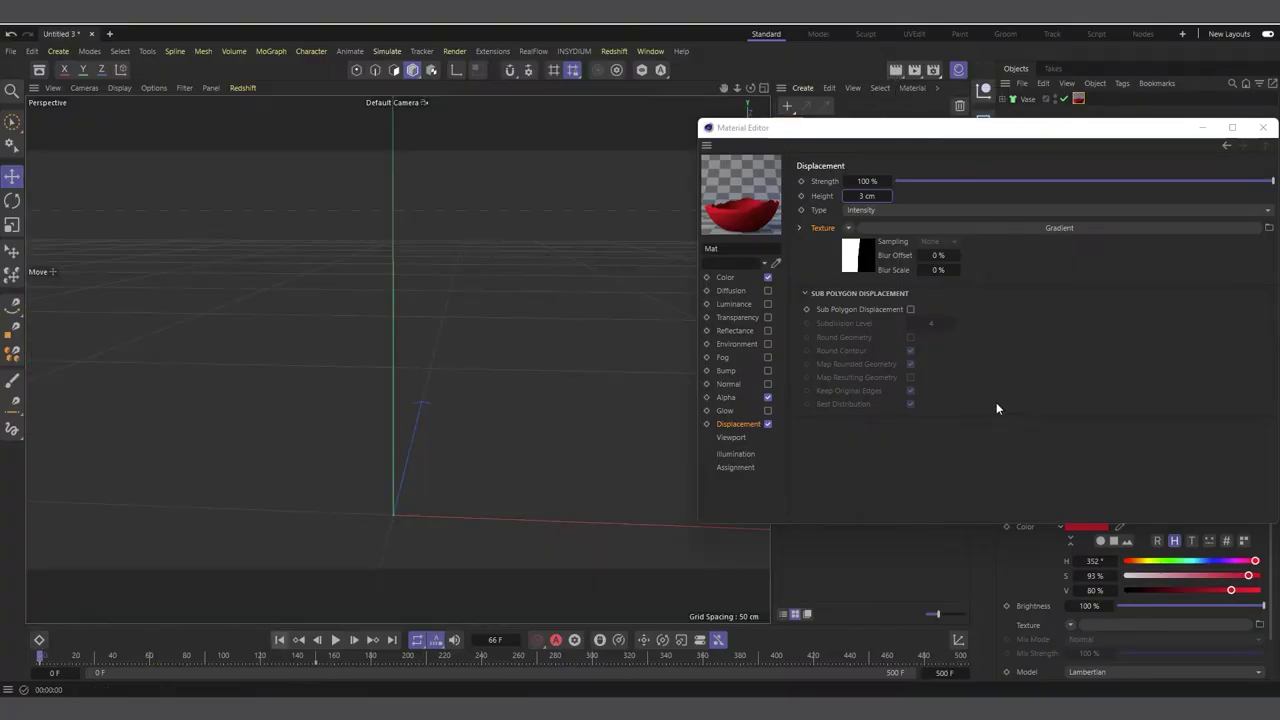
left_click(335, 640)
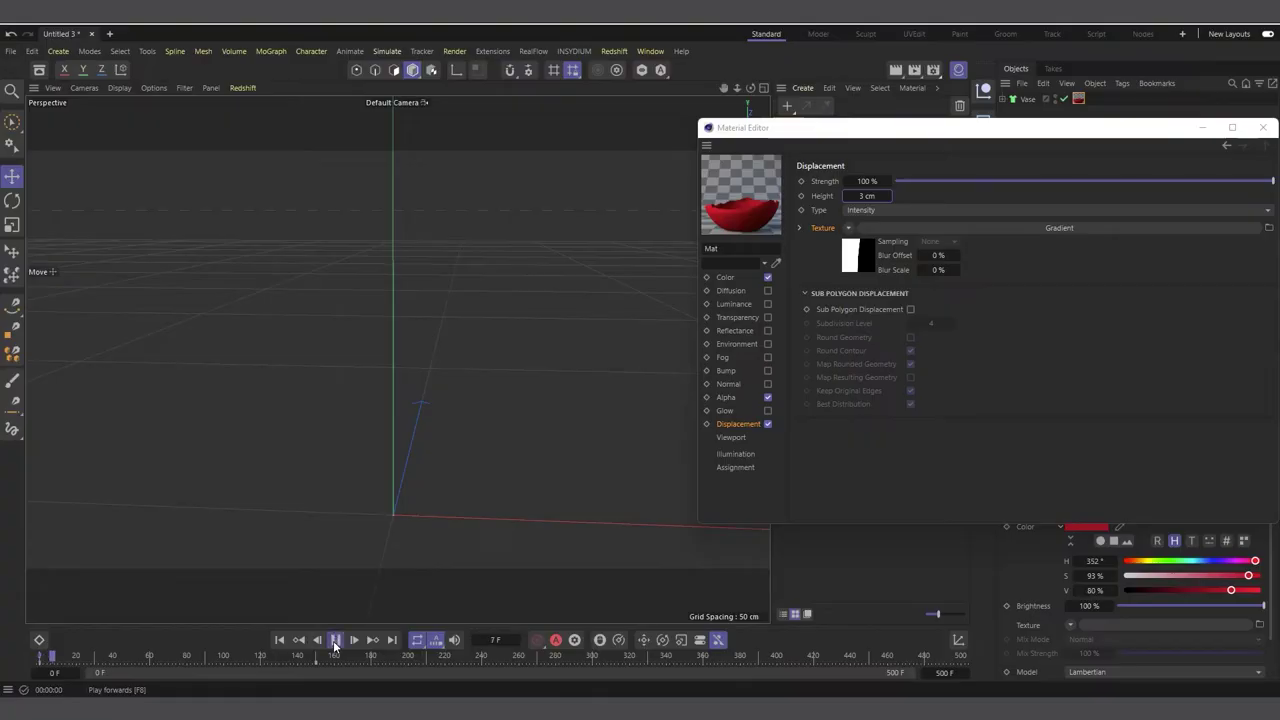
left_click(335, 640)
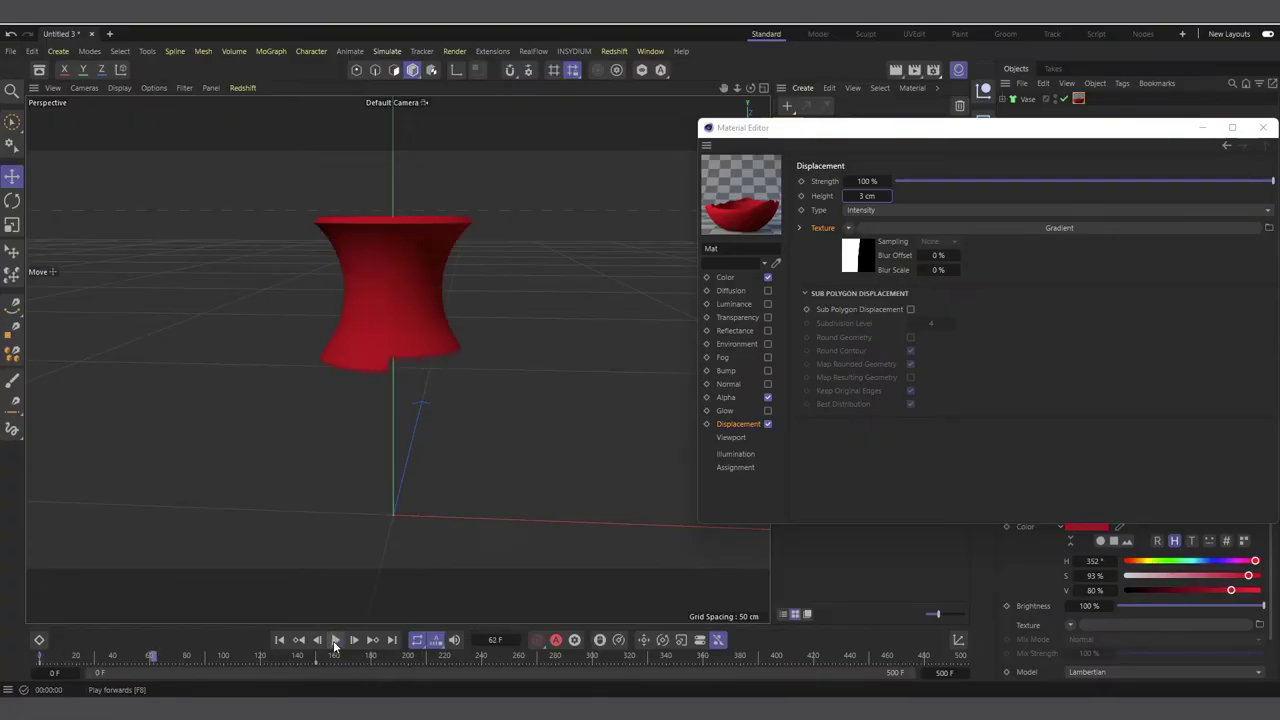
left_click(897, 70)
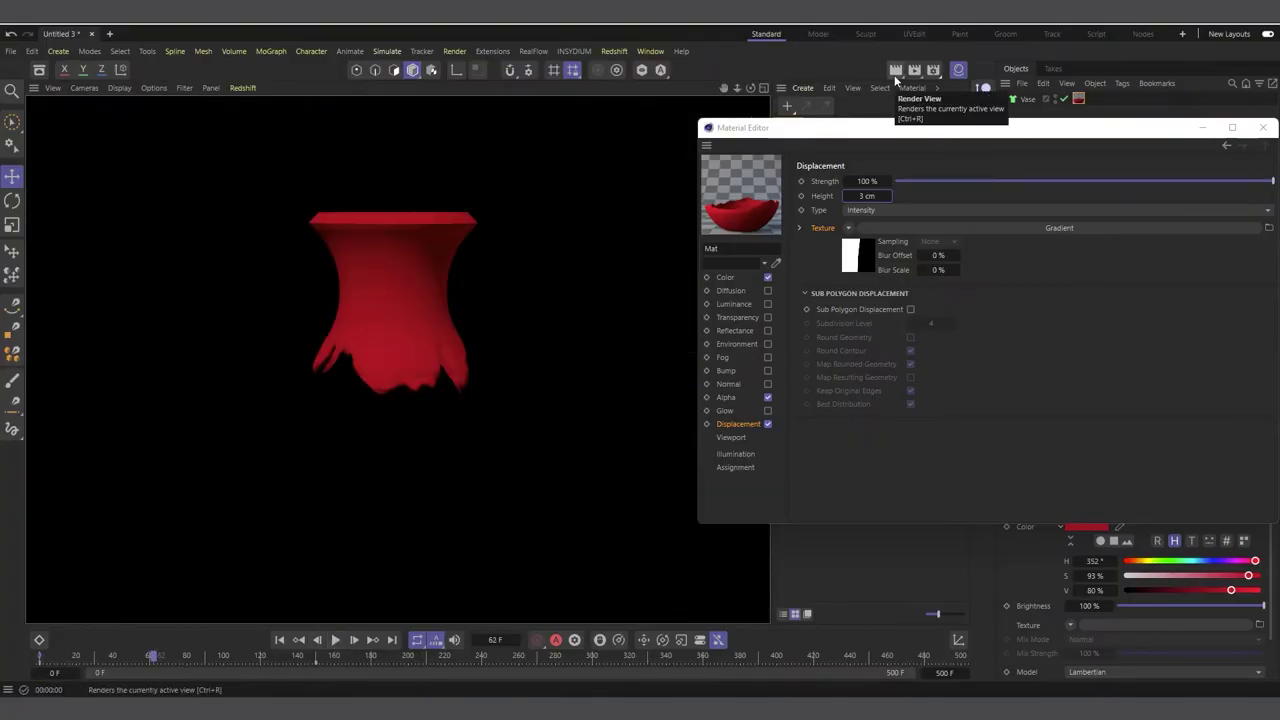
Enable Sub Polygon Displacement on the material, then play to frame 89 and render the view
left_click(911, 310)
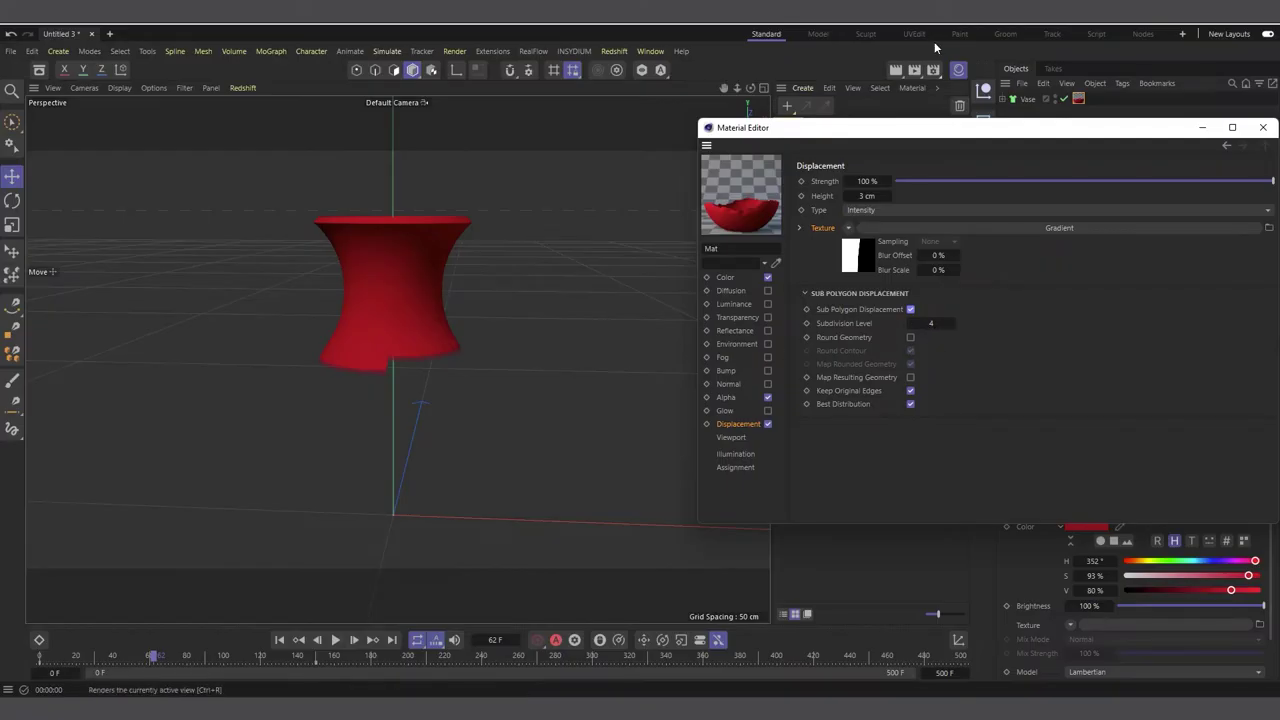
left_click(335, 640)
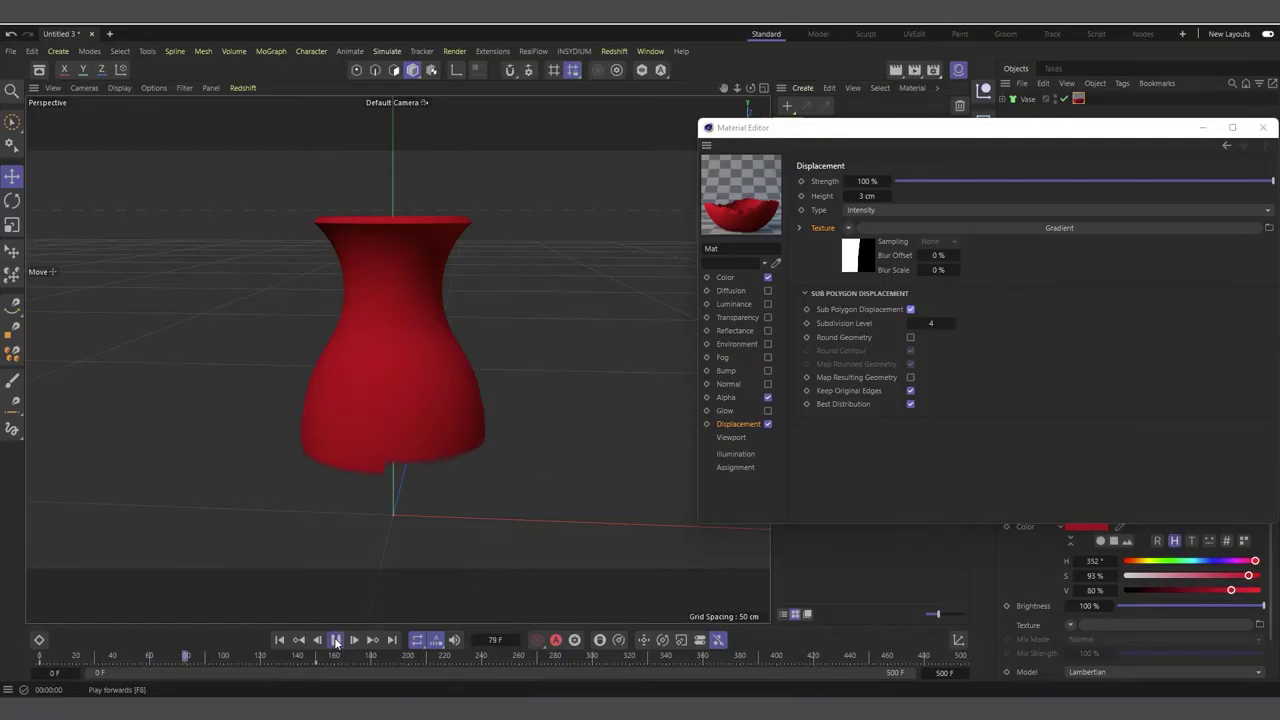
left_click(335, 640)
left_click(894, 71)
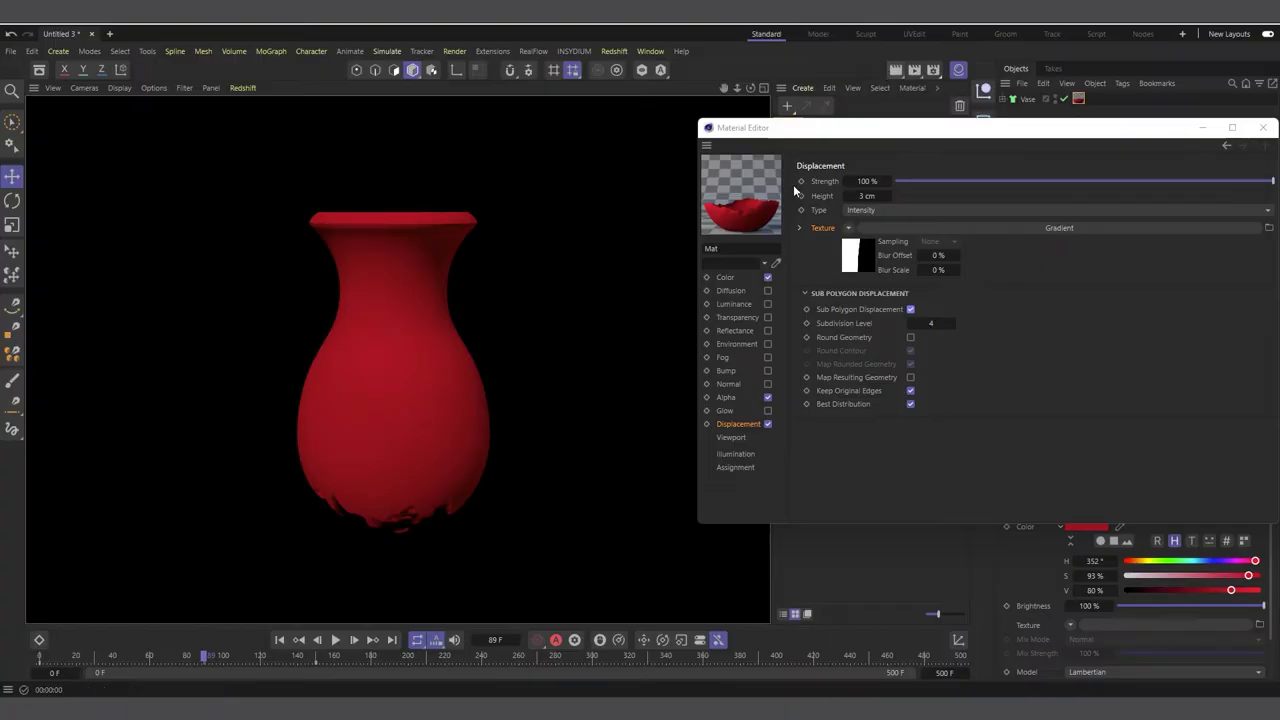
Replay the animation from frame 0 to frame 64 and render the vase with sub-polygon displacement
left_click(279, 641)
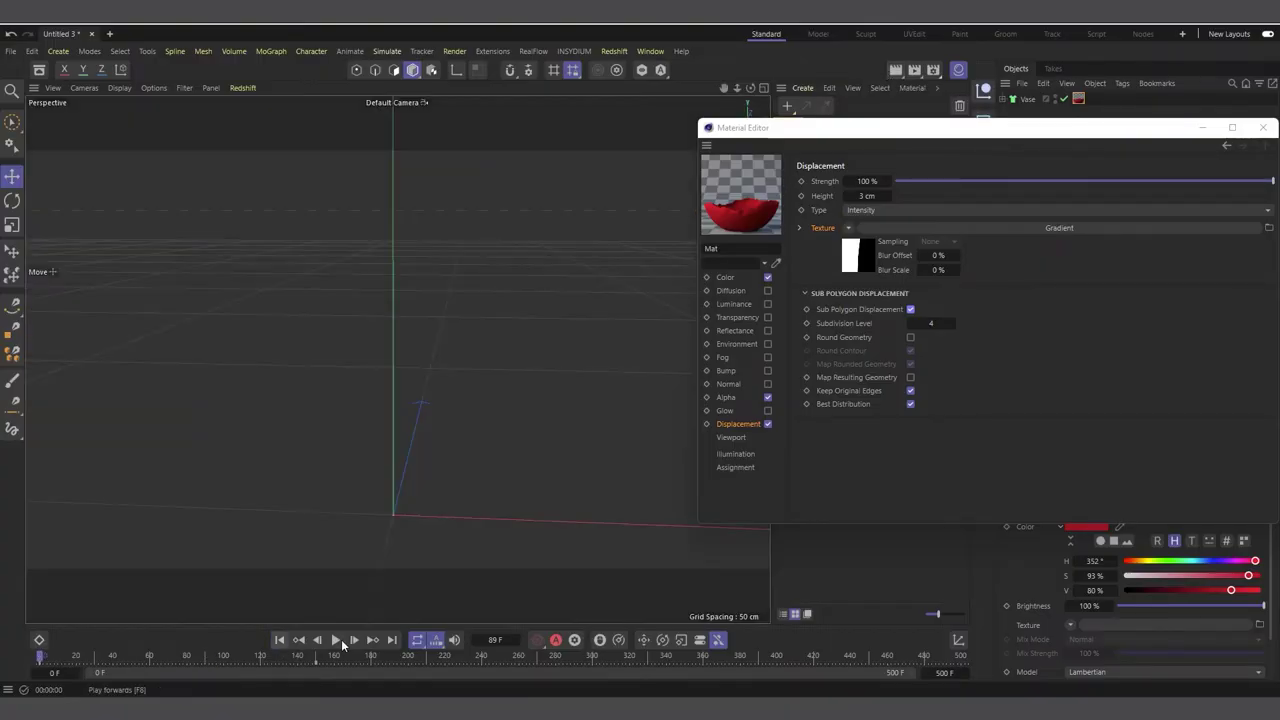
left_click(338, 640)
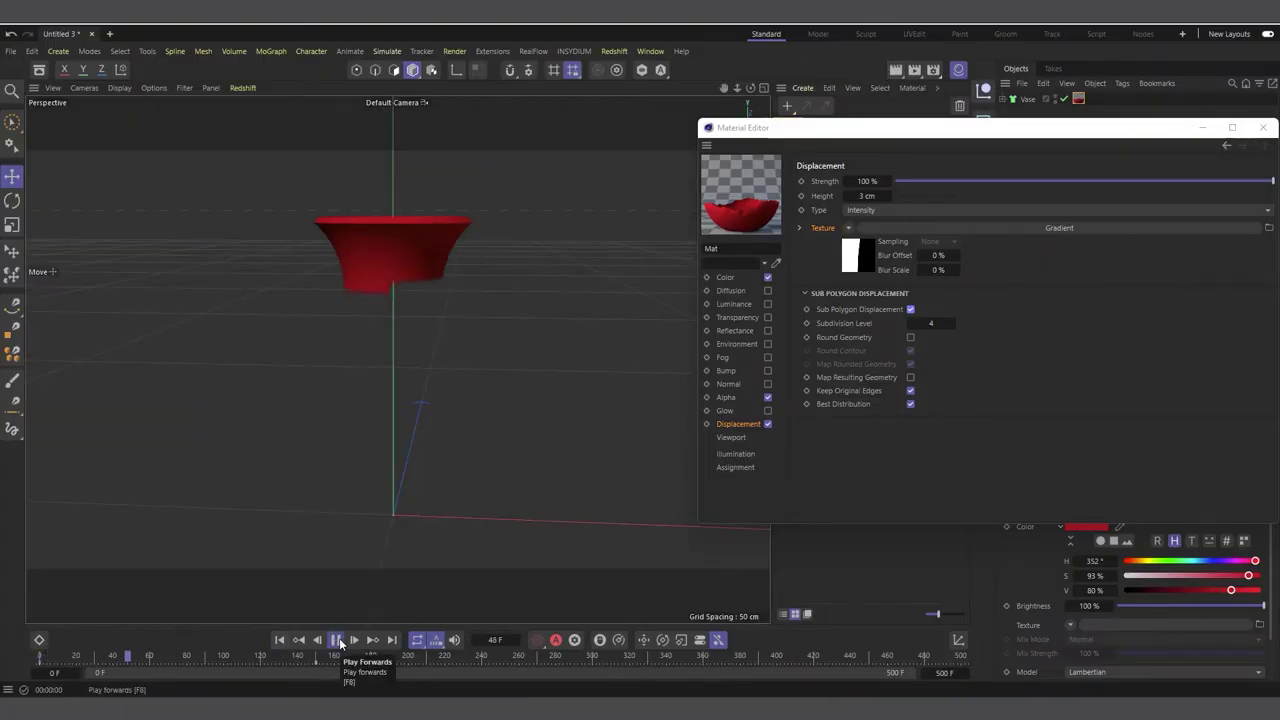
left_click(338, 640)
left_click(896, 70)
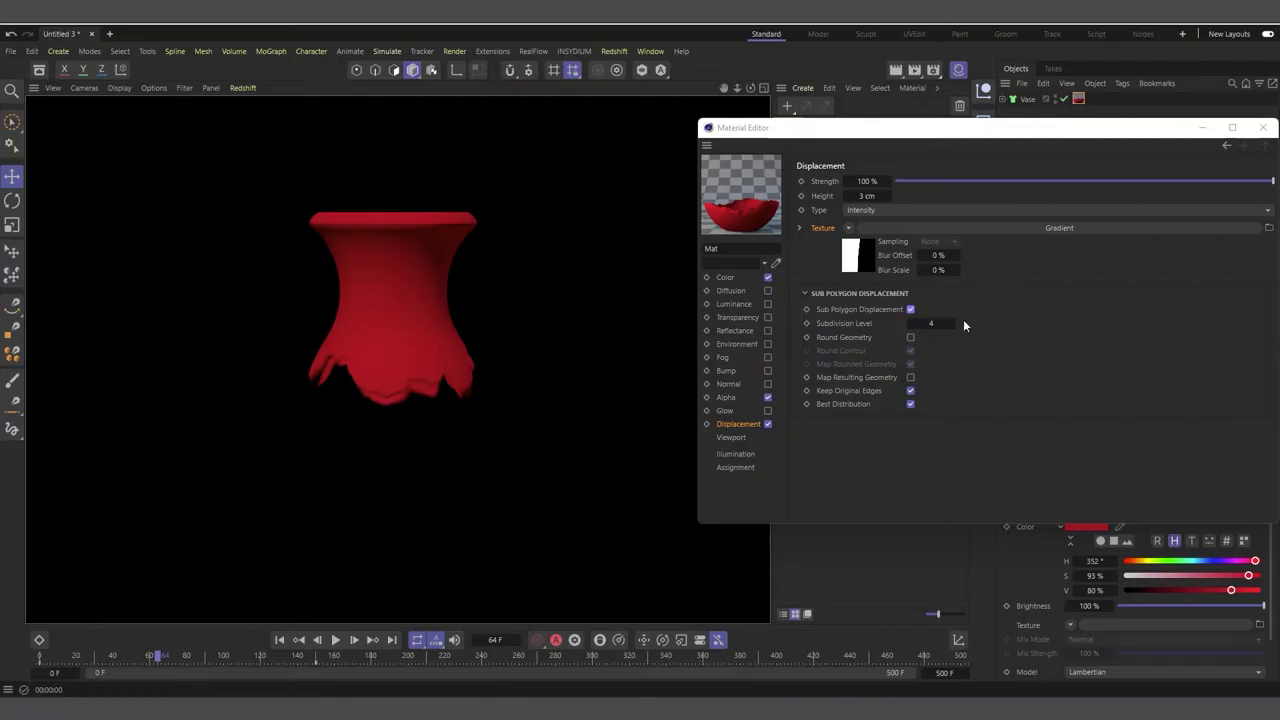
Enable Round Geometry for the sub-polygon displacement, close the material editor and render the view
left_click(846, 337)
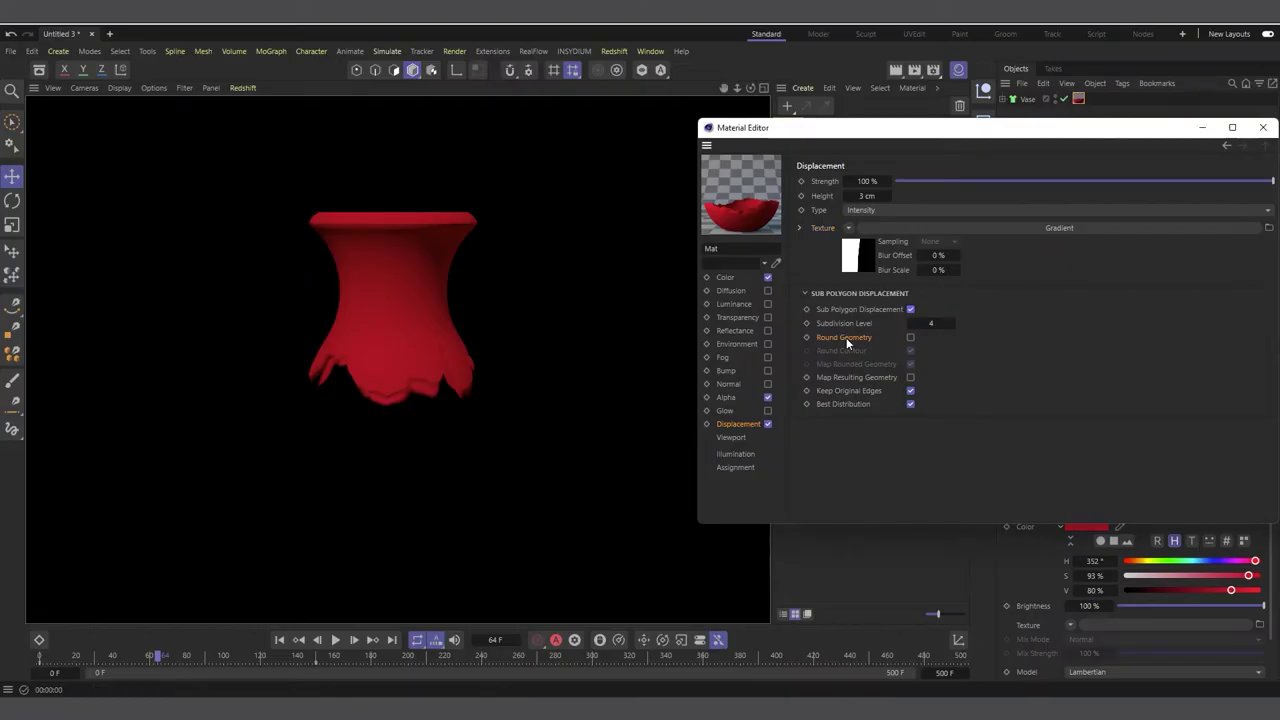
left_click(910, 338)
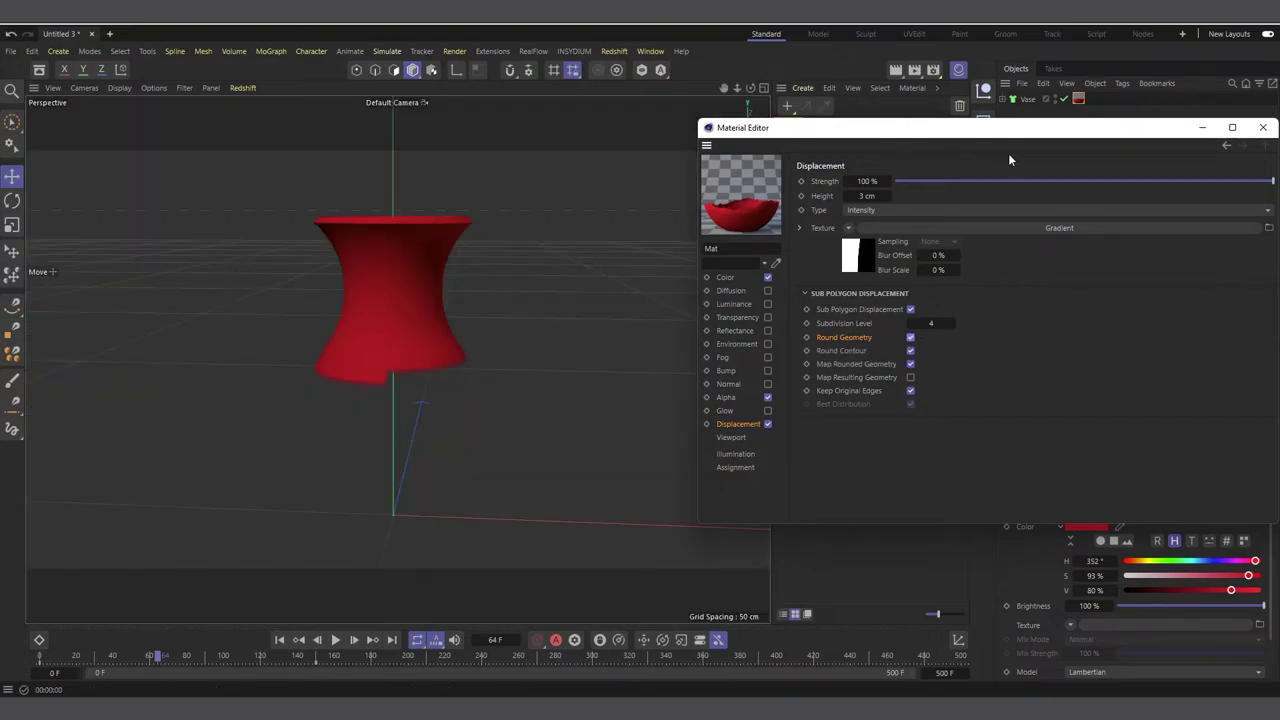
left_click_drag(1029, 132, 786, 163)
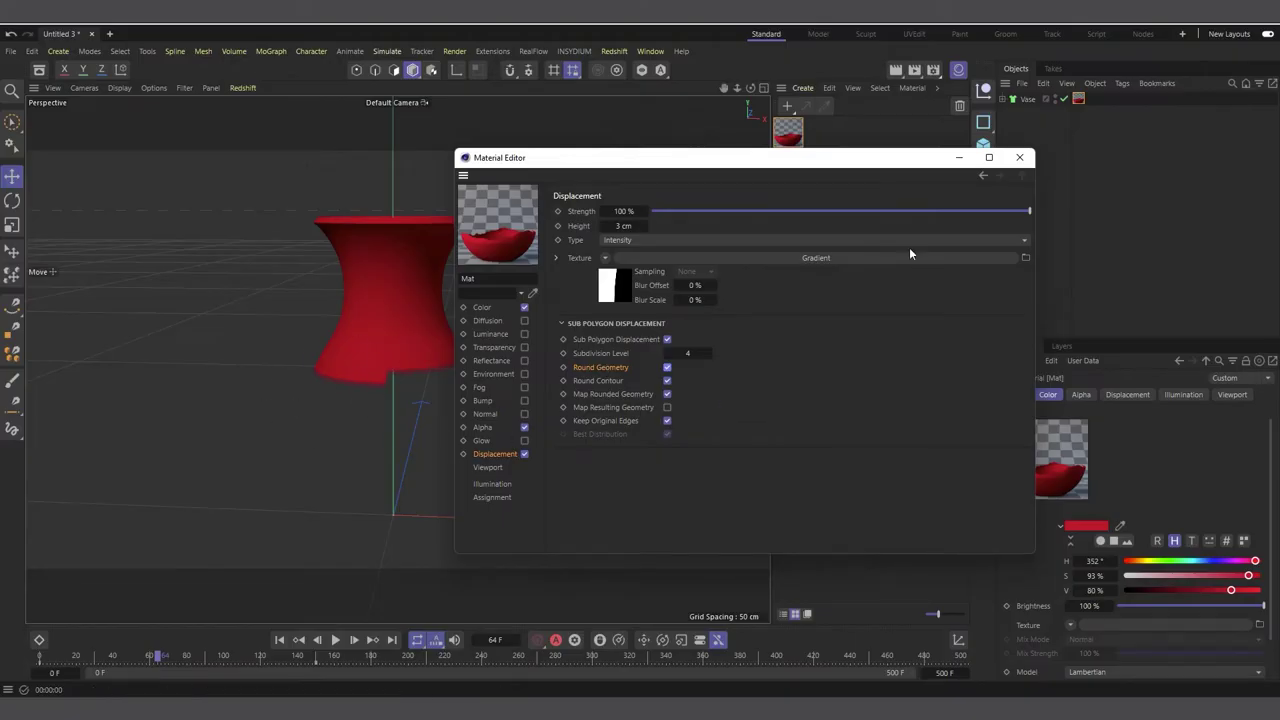
left_click(1019, 157)
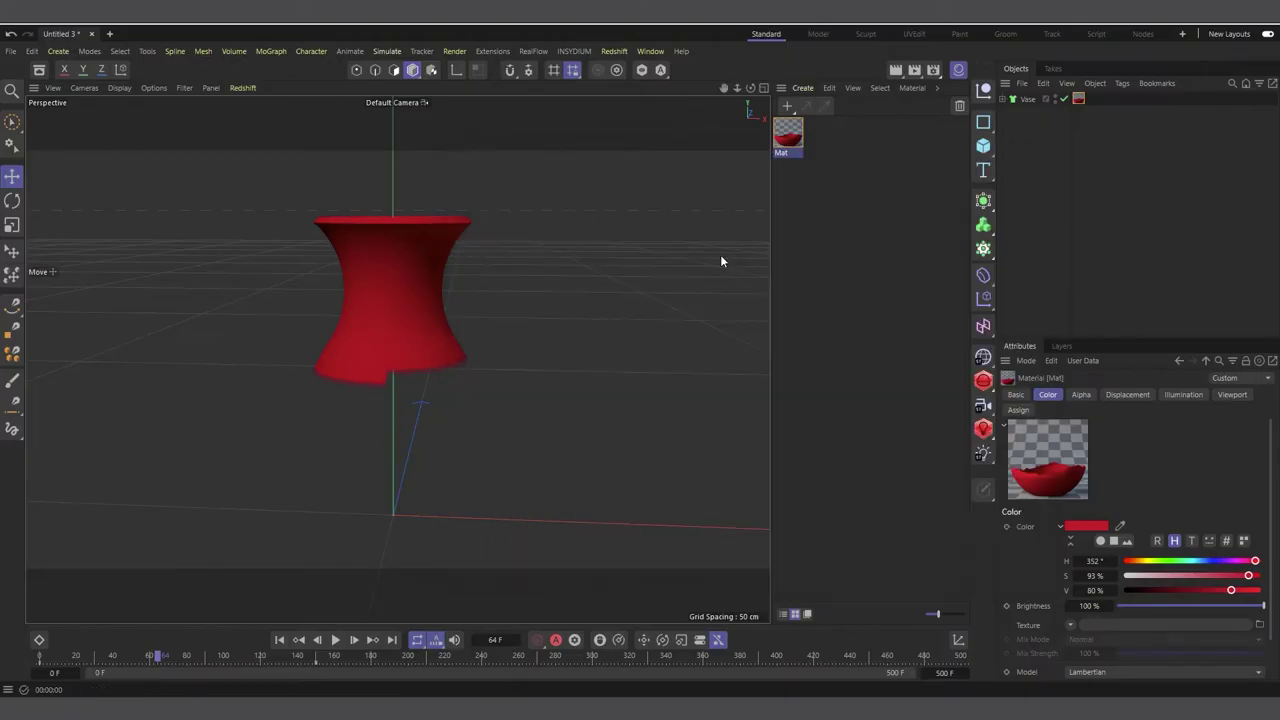
left_click(899, 69)
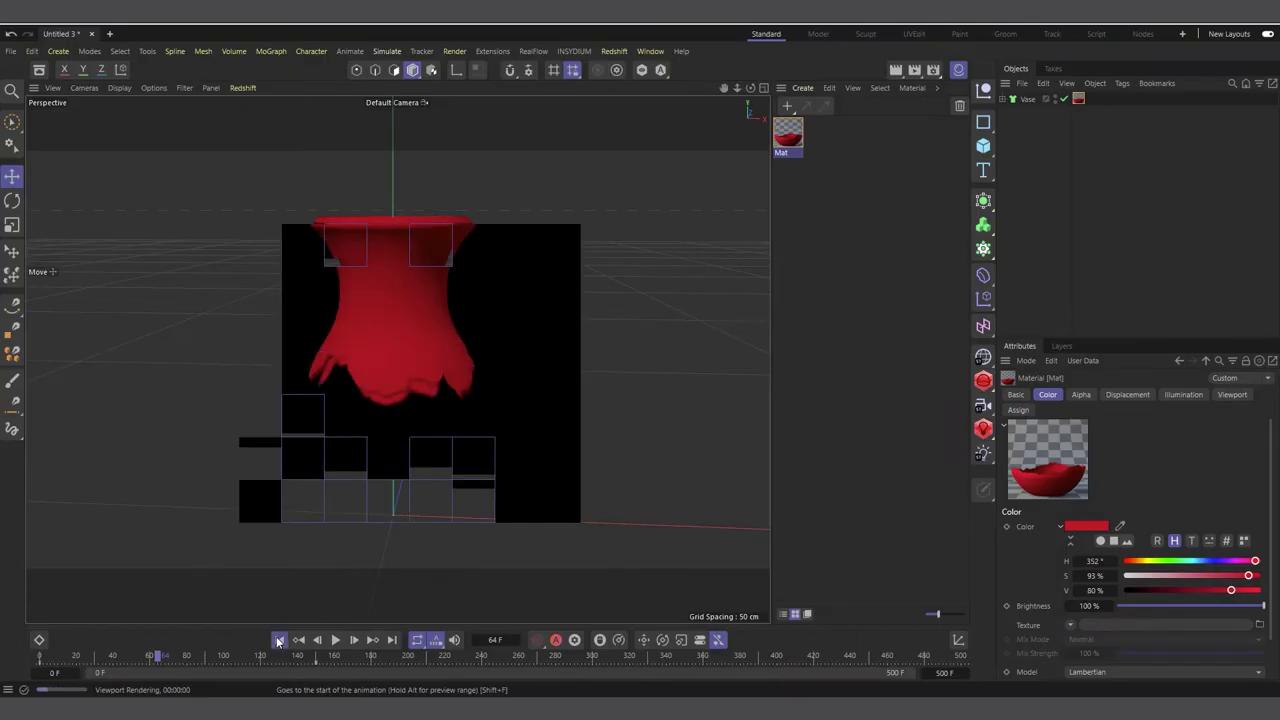
Create a new default material, assign it to the vase ahead of the red material's tag, and play the transition to frame 65
left_click(787, 108)
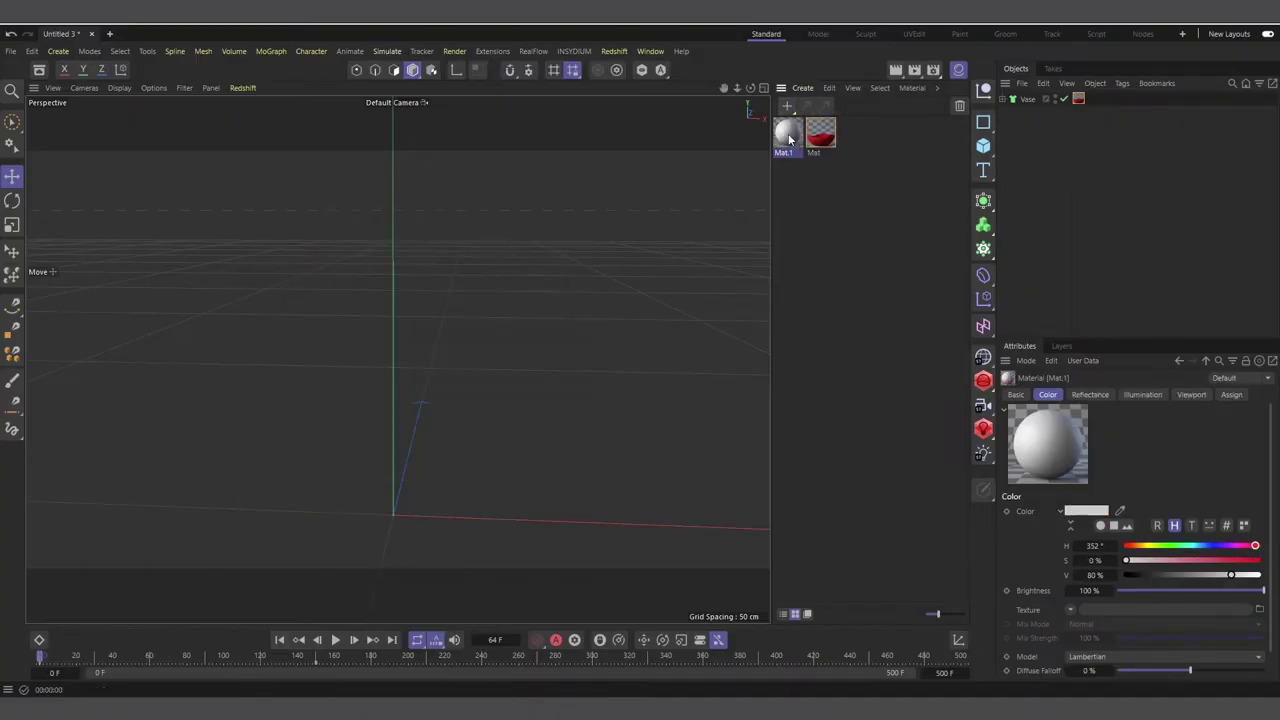
left_click_drag(788, 135, 1025, 99)
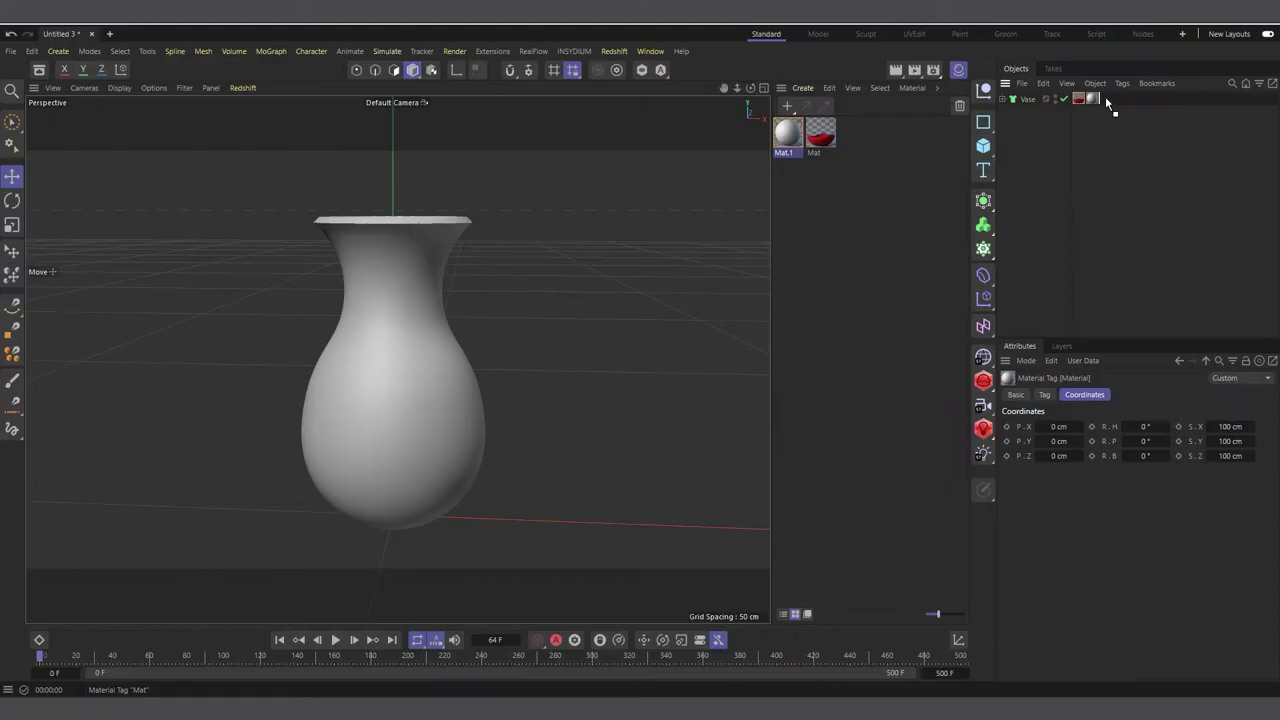
key("ctrl+z")
left_click(336, 641)
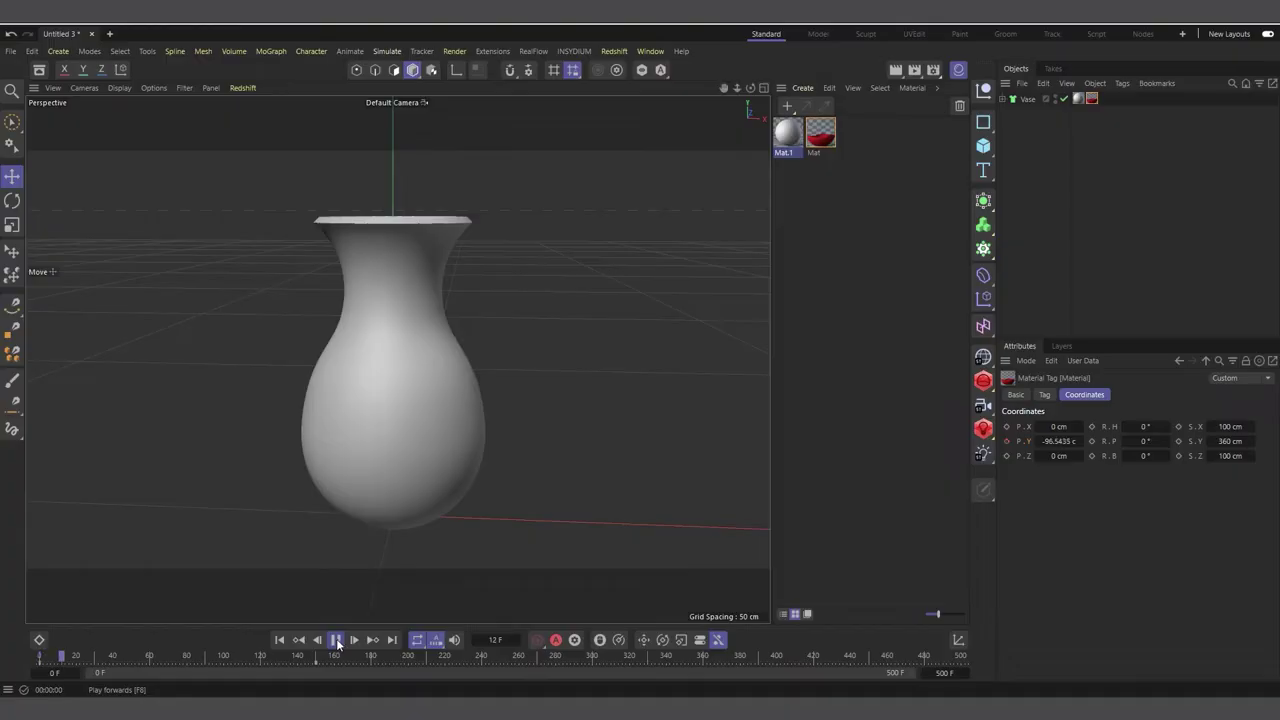
left_click(336, 641)
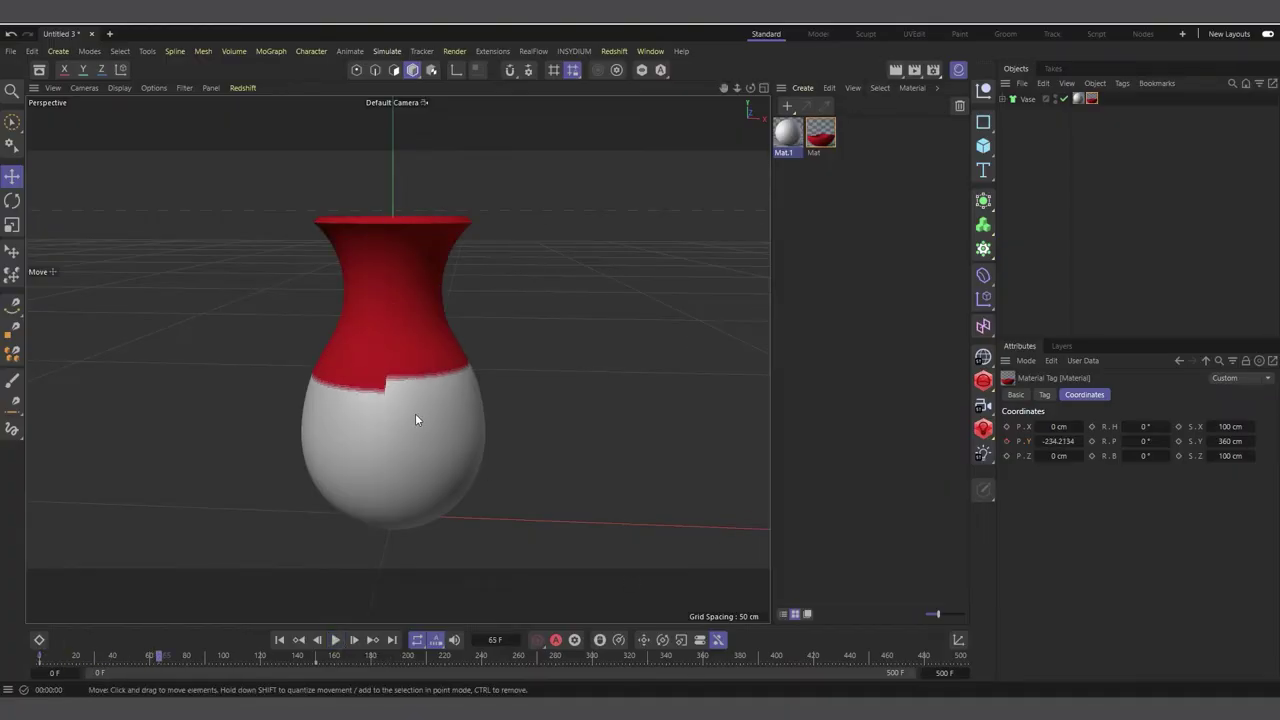
Render the vase at frame 65 and again after playing the animation on to frame 129
left_click(901, 68)
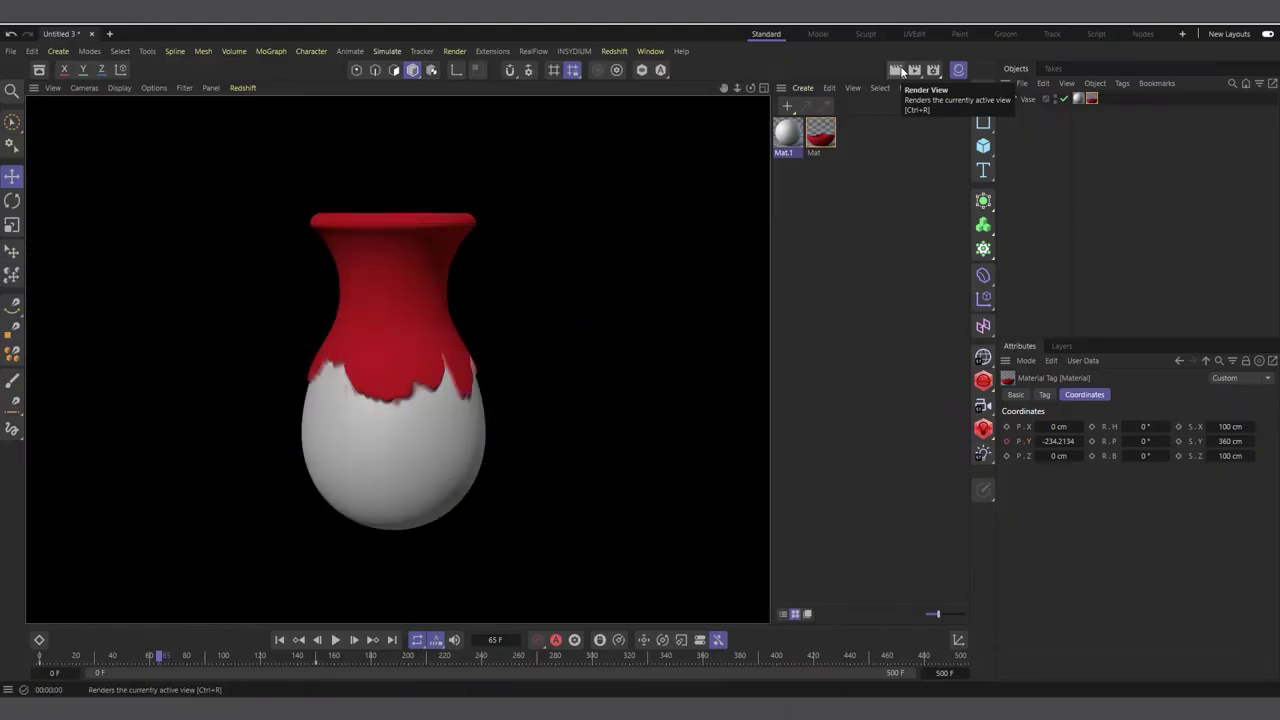
left_click(336, 644)
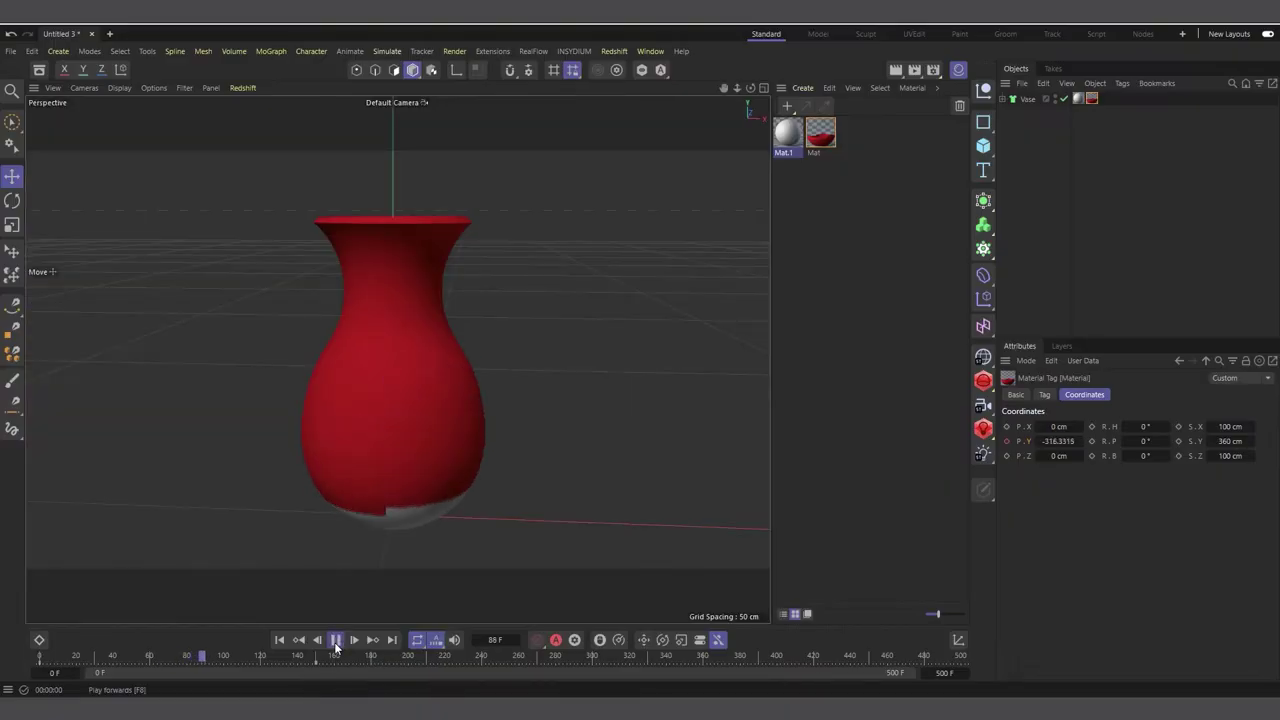
left_click(336, 642)
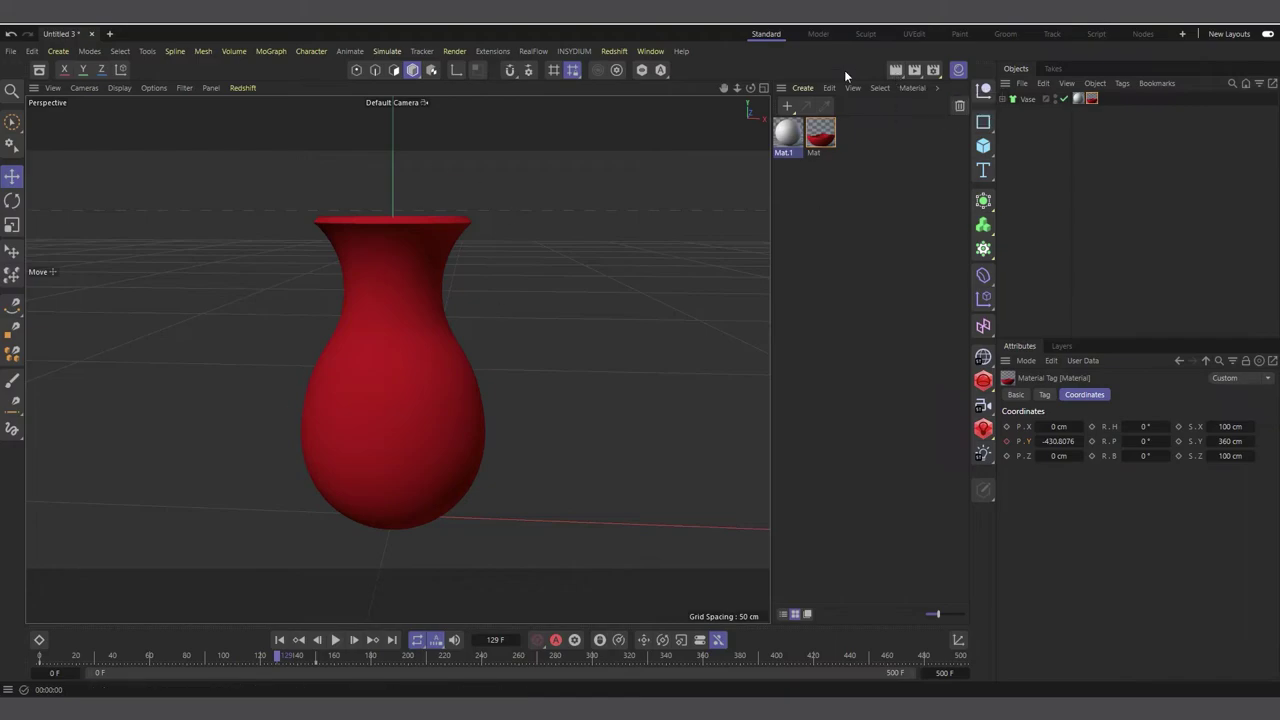
left_click(897, 72)
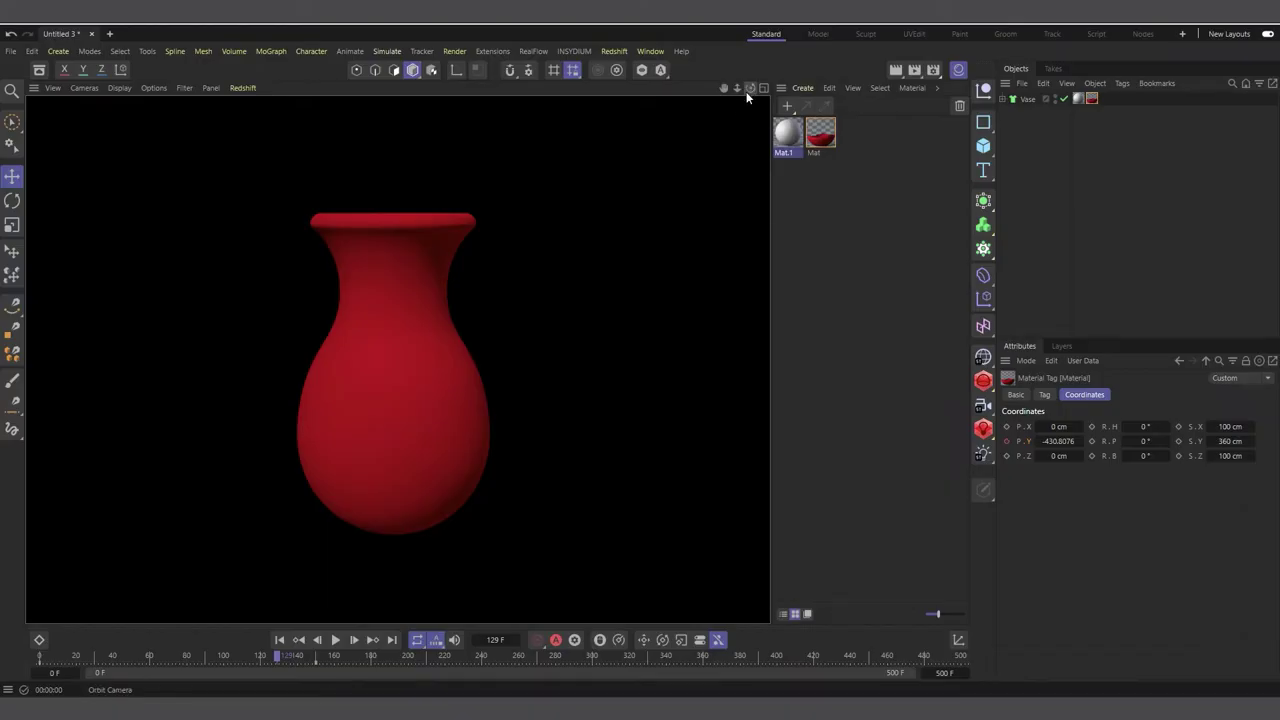
In the red material's displacement gradient, move the outer black knot to just before the white edge, leaving a narrow white band, and close the editor
left_click_drag(750, 88, 760, 89)
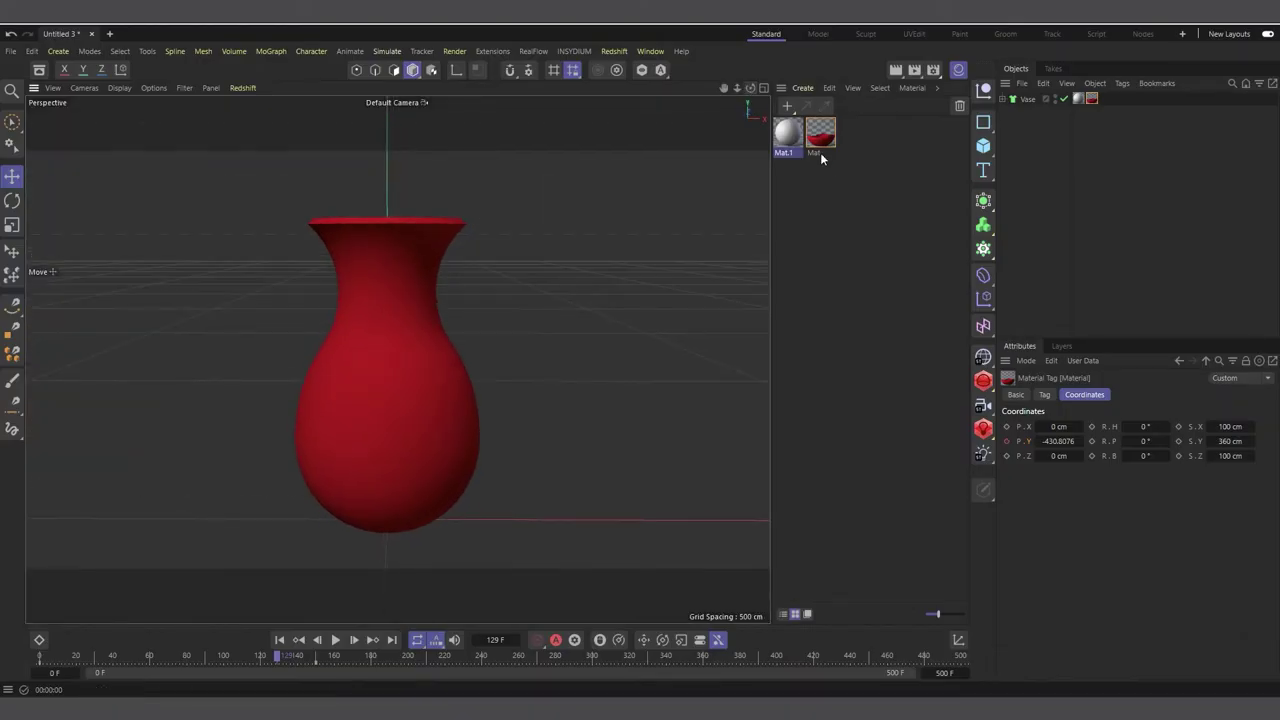
double_click(822, 145)
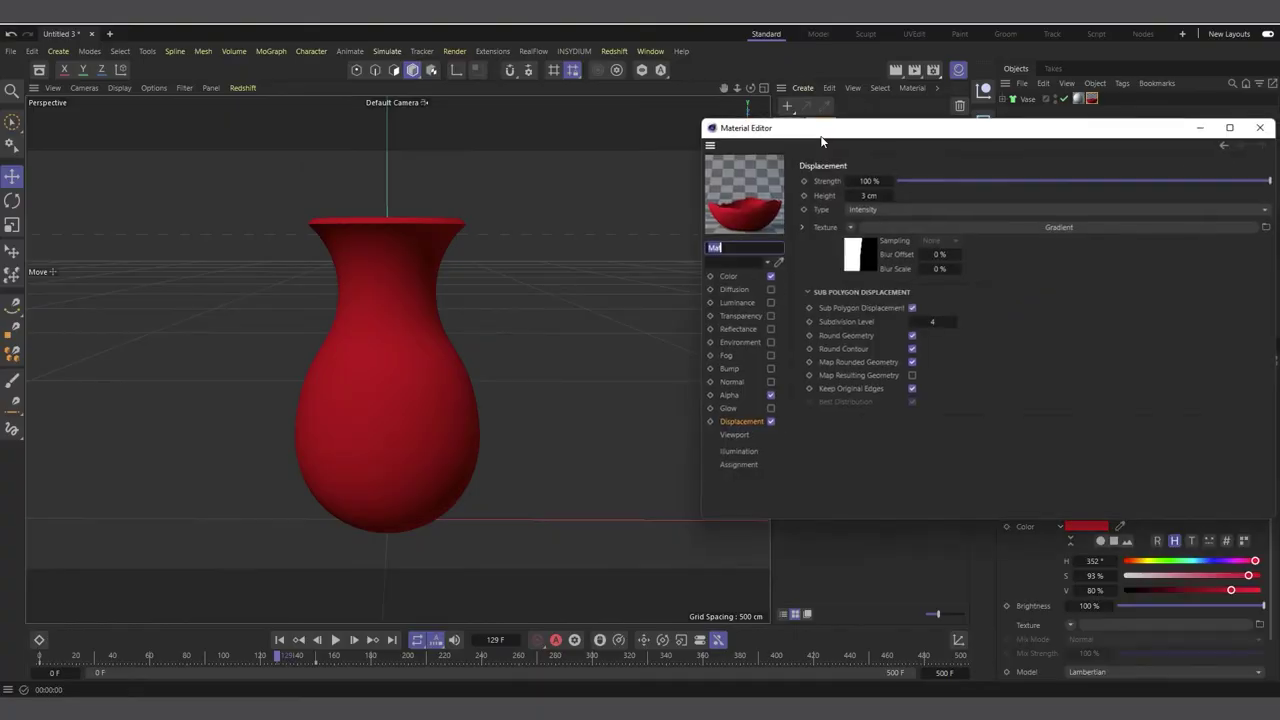
left_click_drag(866, 130, 610, 141)
left_click(484, 432)
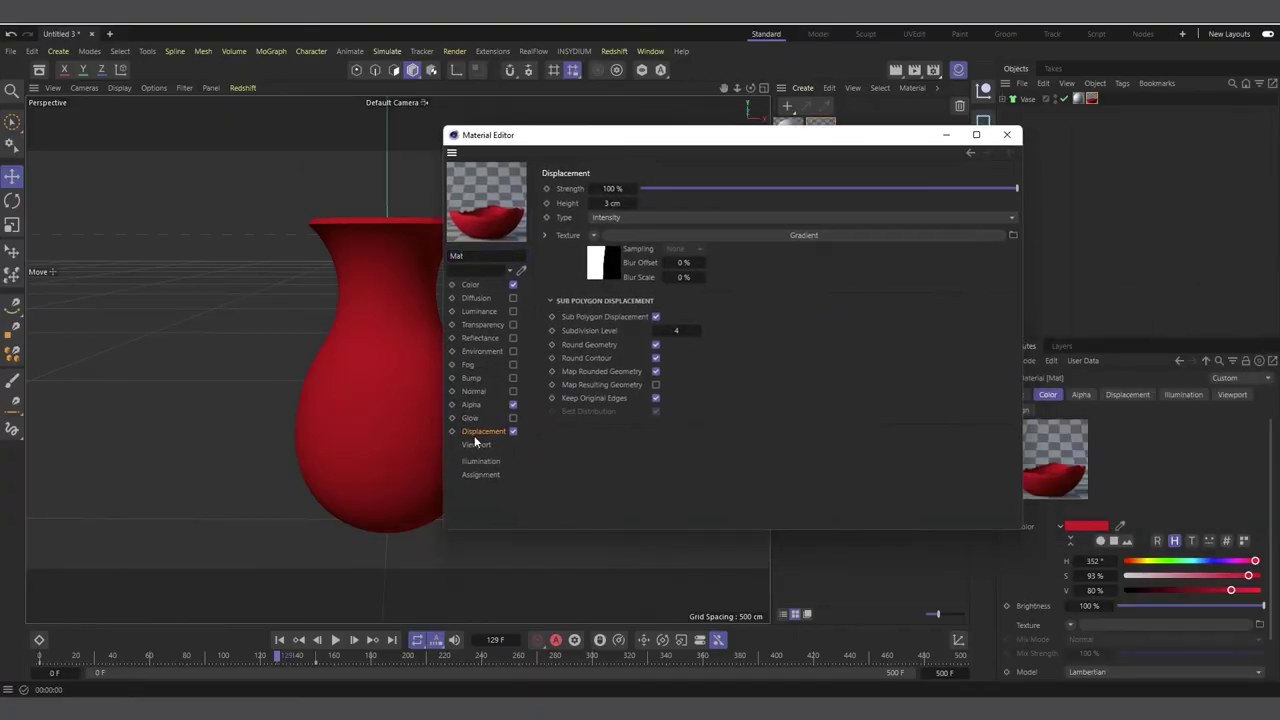
left_click(604, 271)
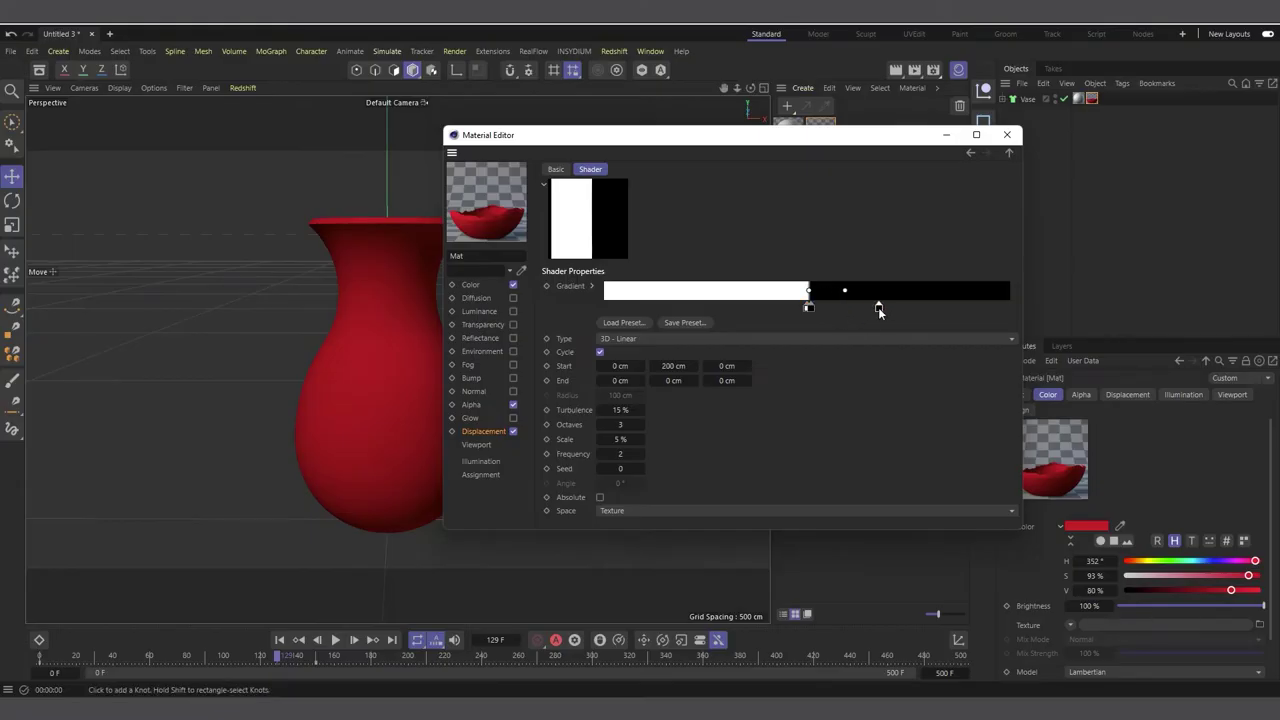
left_click_drag(878, 307, 772, 327)
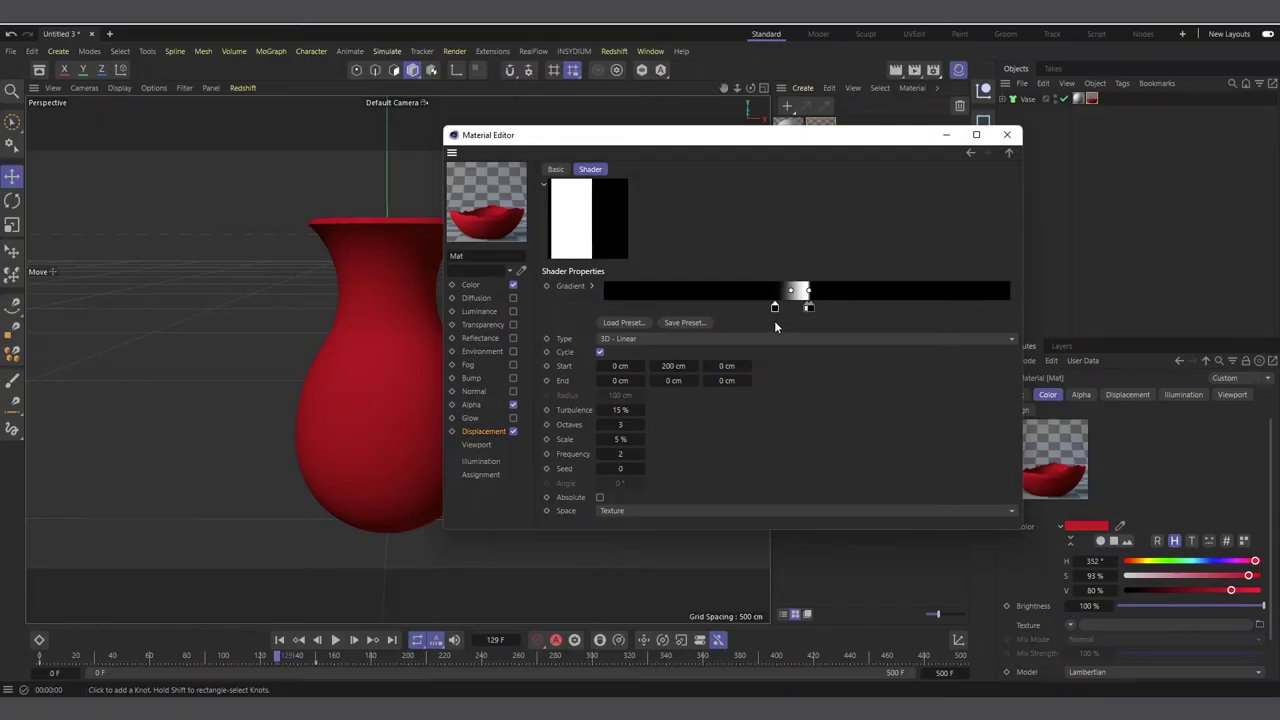
left_click(778, 313)
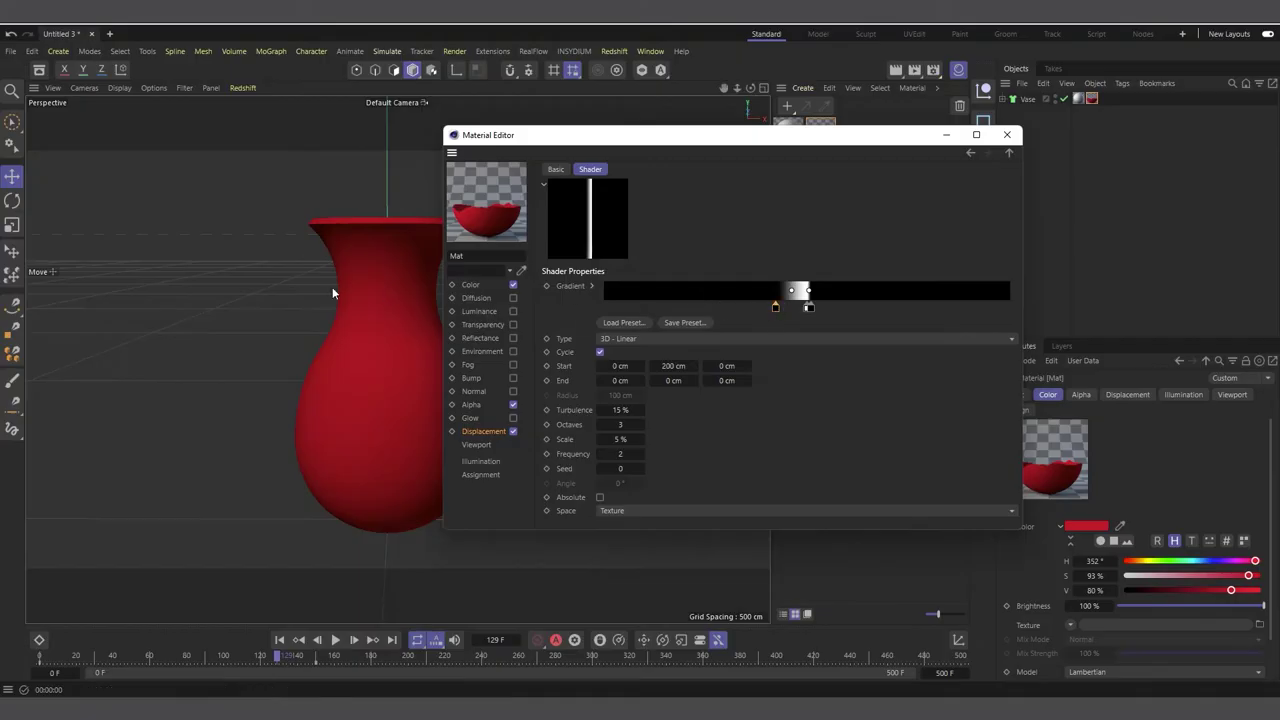
left_click(1007, 134)
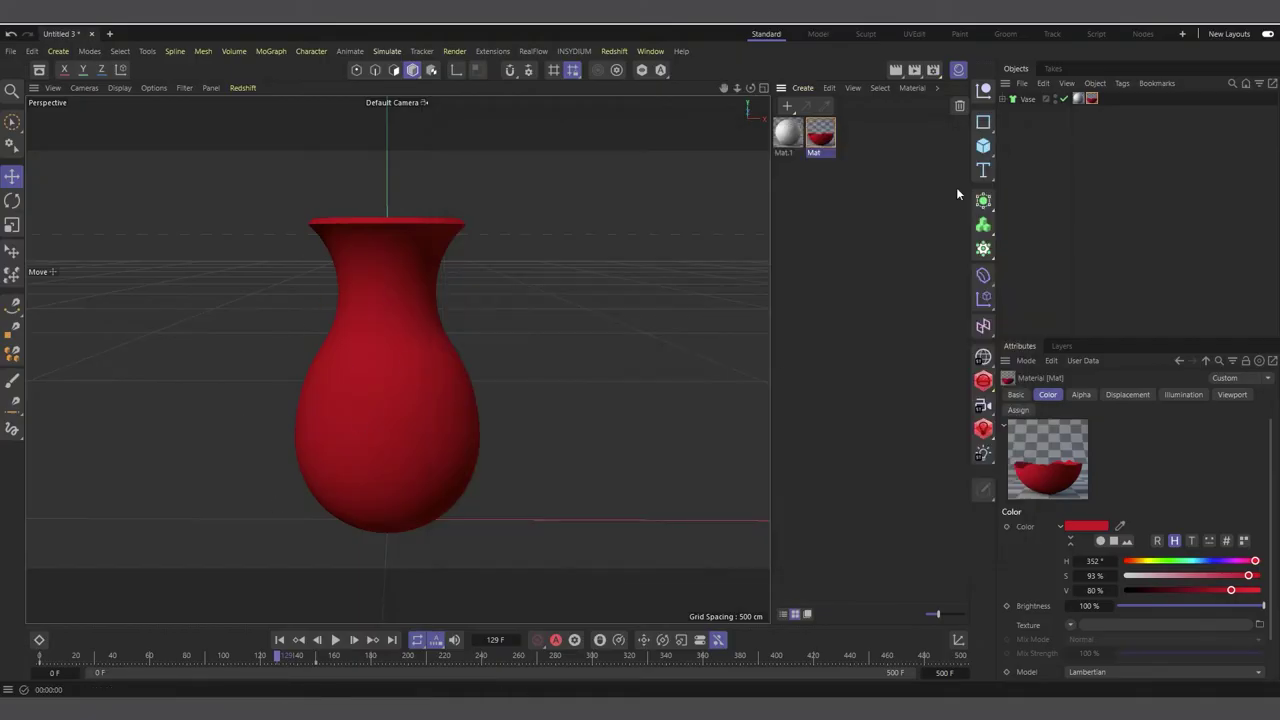
Replay the transition from frame 0 to frame 67 and set the red material's displacement Subdivision Level to 2
left_click(279, 640)
left_click(336, 640)
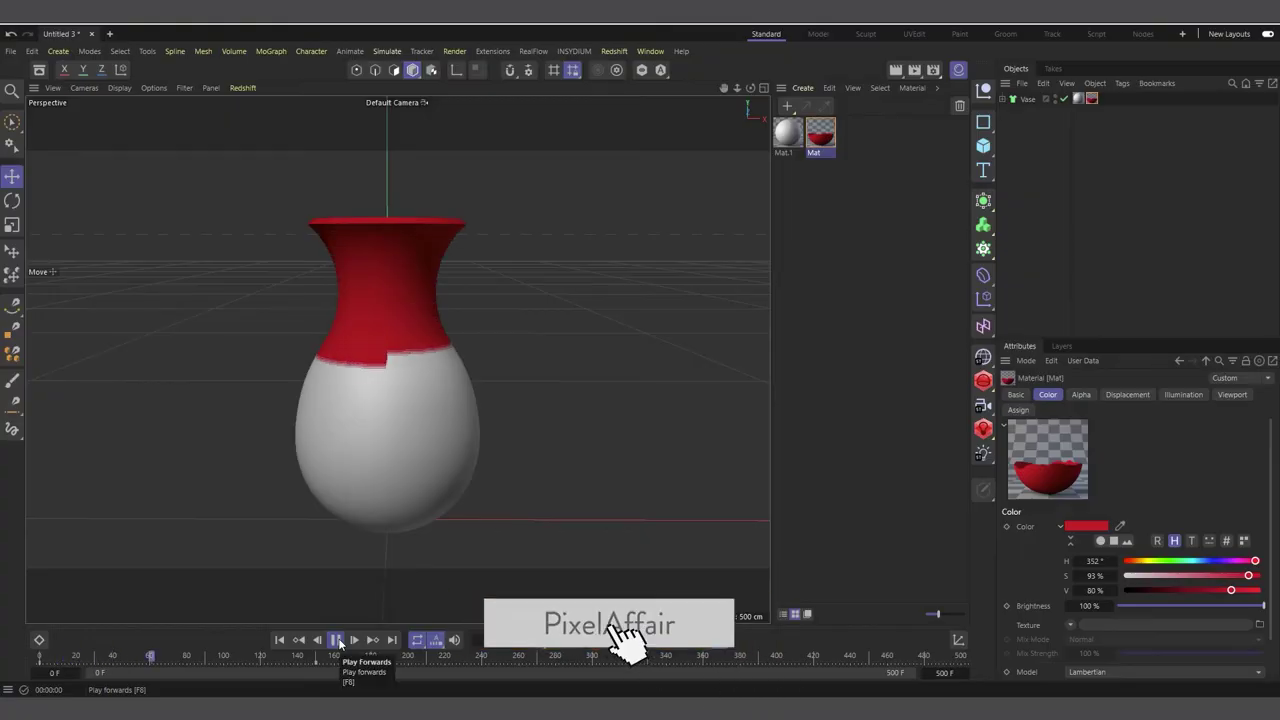
double_click(826, 147)
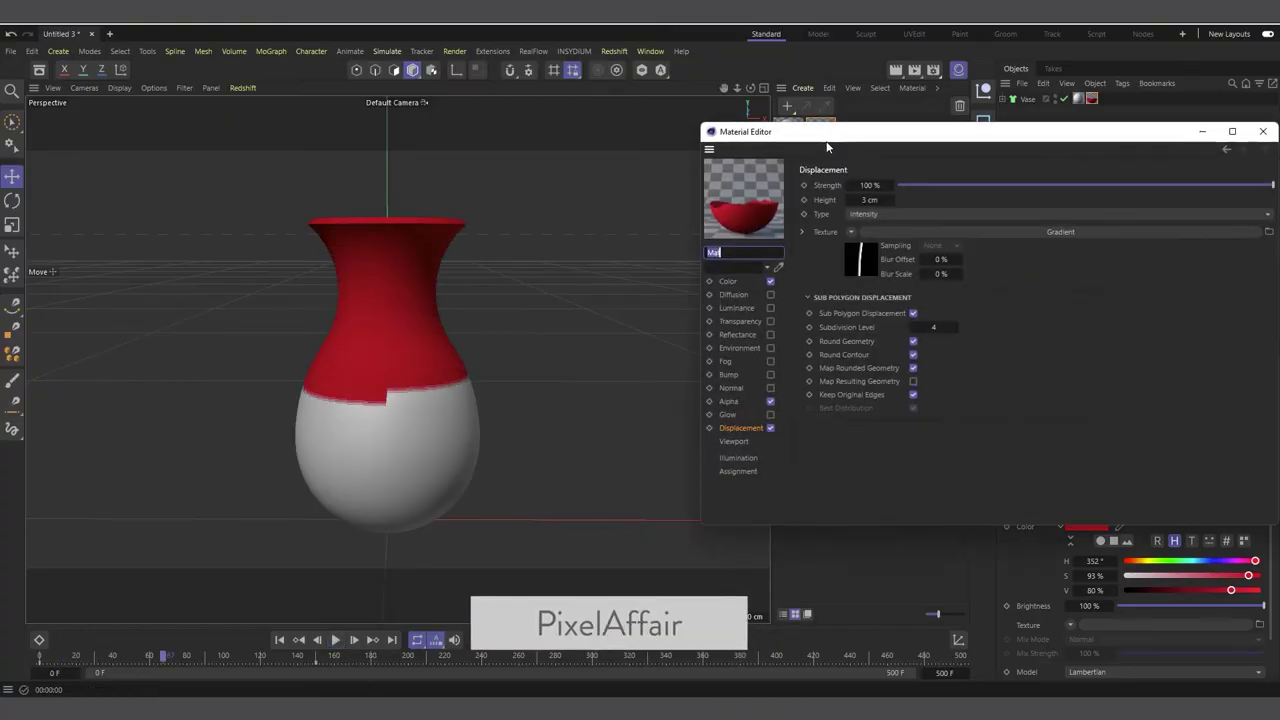
left_click(745, 425)
left_click(930, 327)
type("2")
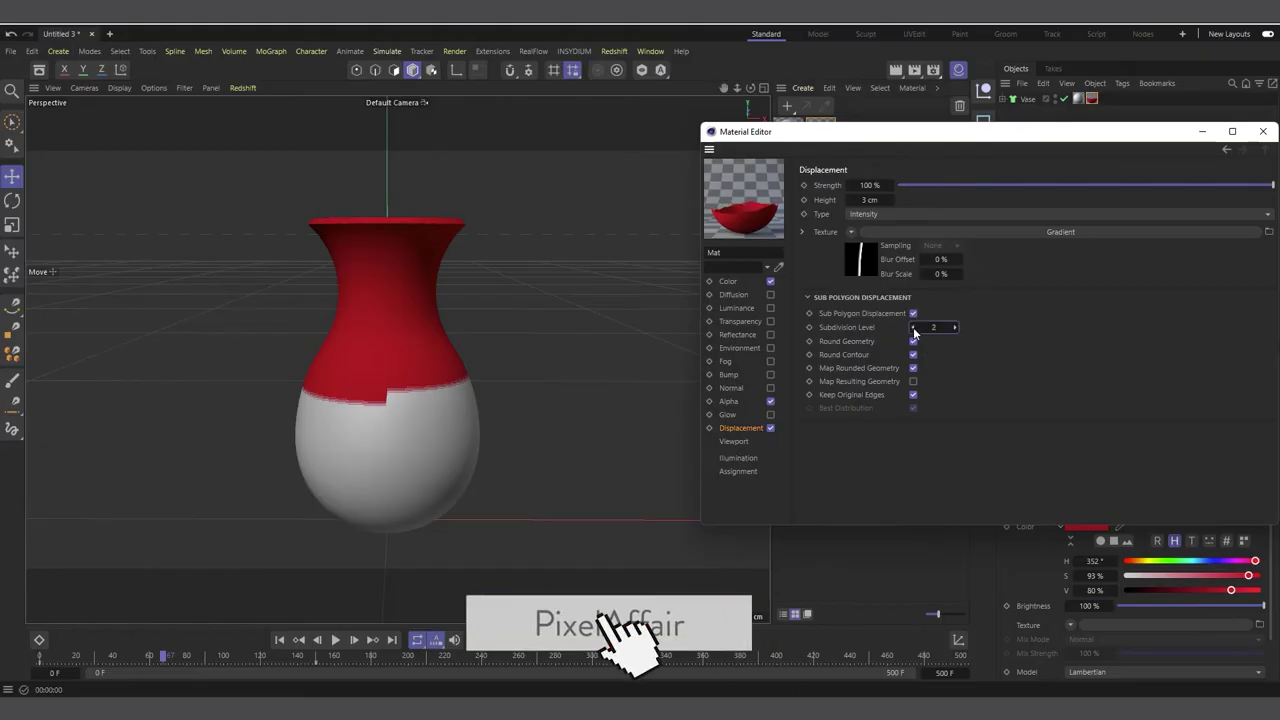
key("Return")
left_click(1263, 131)
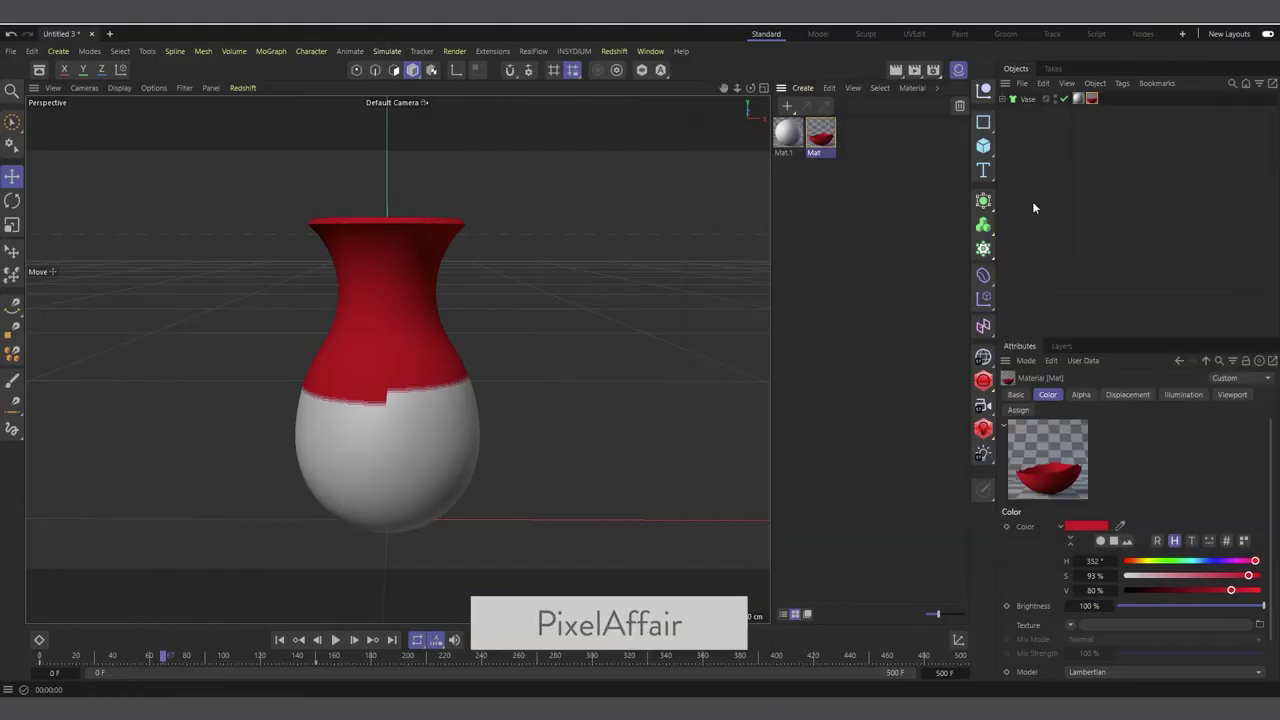
Render the vase at frames 67, 86 and 135, and replay the animation from the start to frame 144
left_click(894, 71)
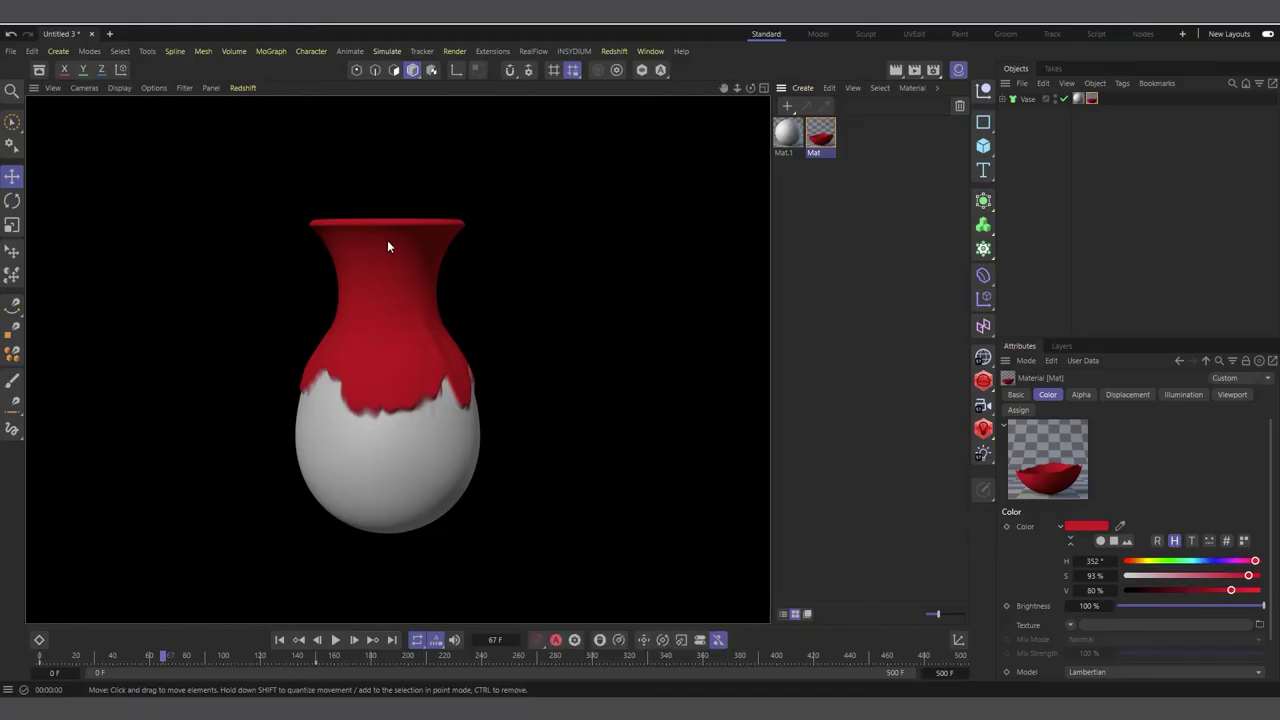
left_click(336, 640)
left_click(337, 640)
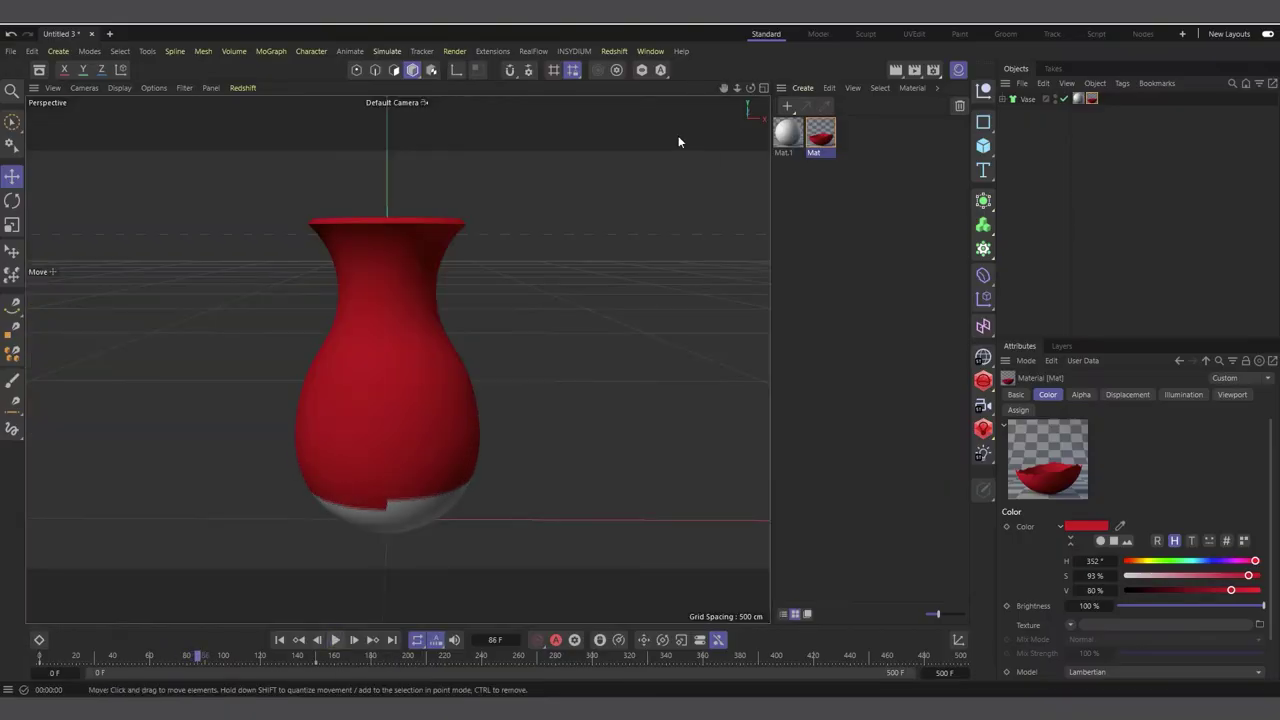
left_click(896, 70)
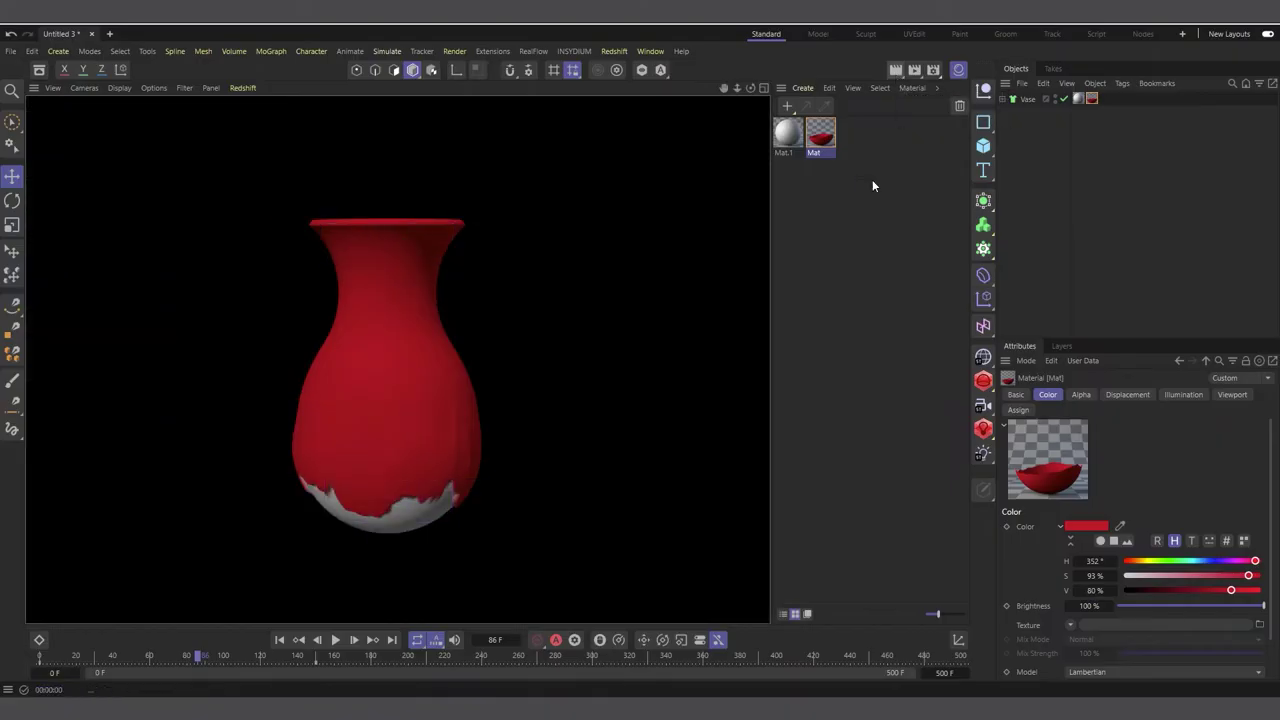
left_click(337, 640)
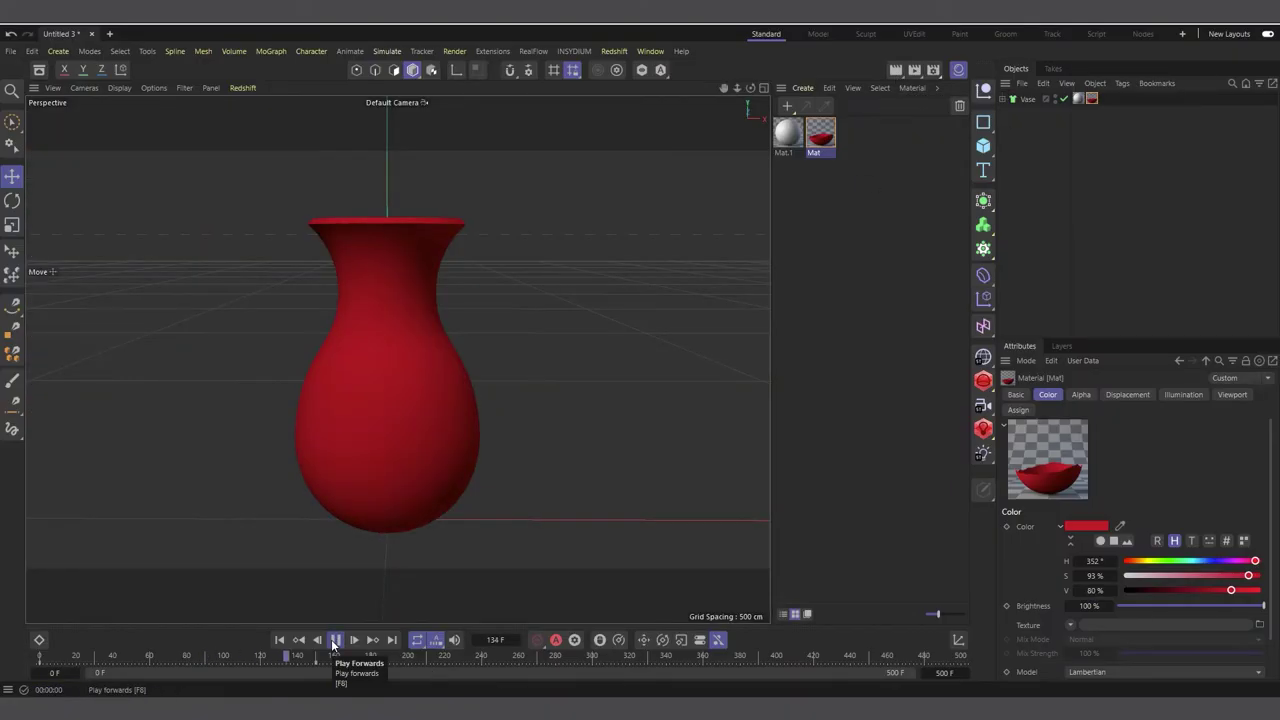
left_click(336, 640)
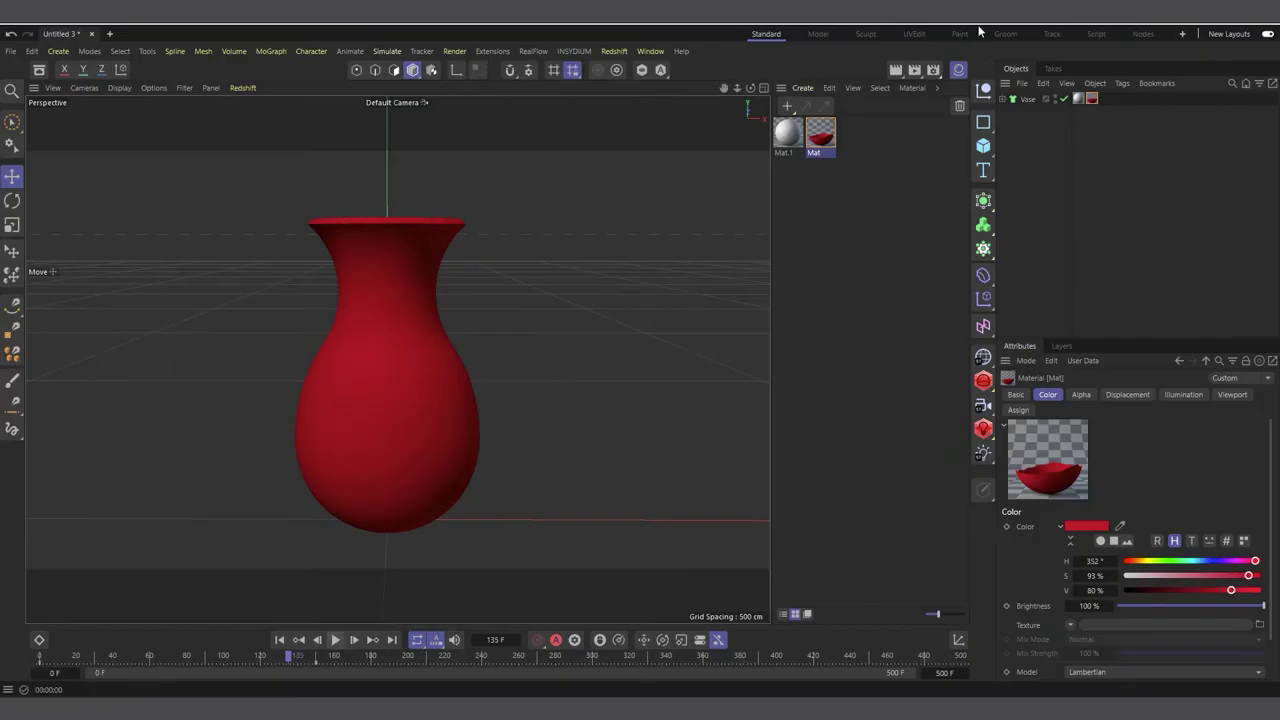
left_click(896, 72)
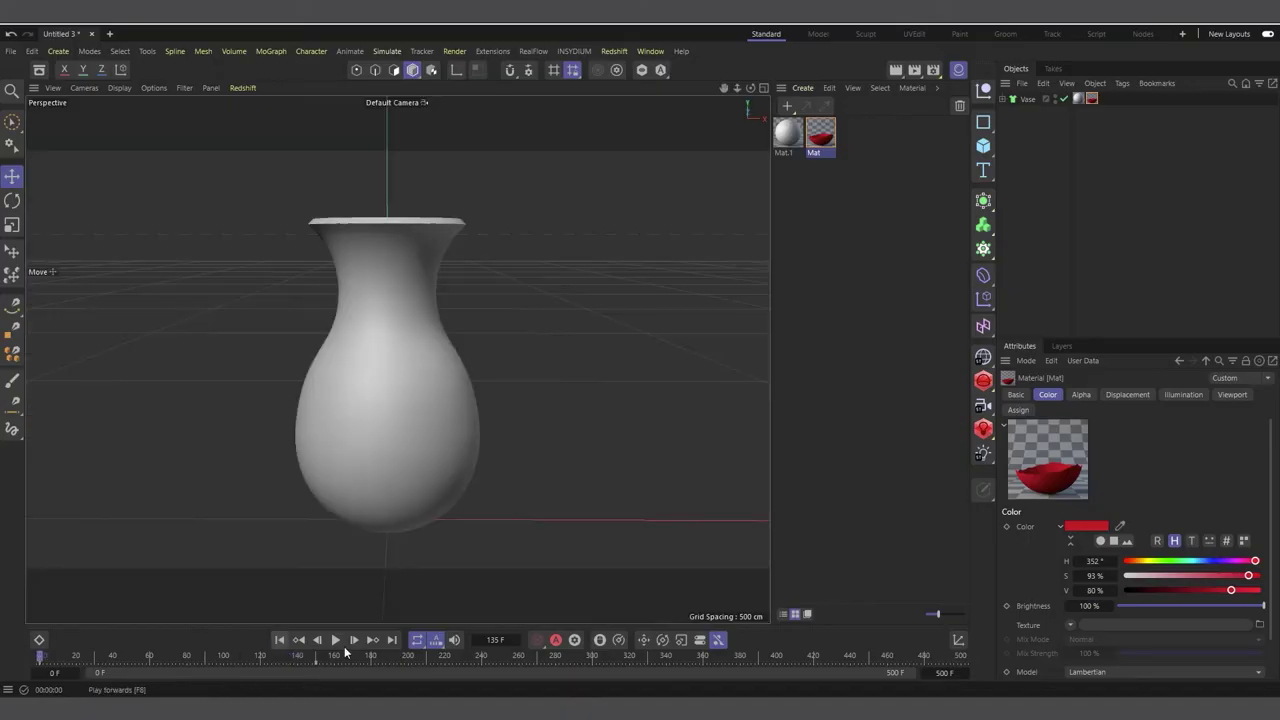
left_click(338, 642)
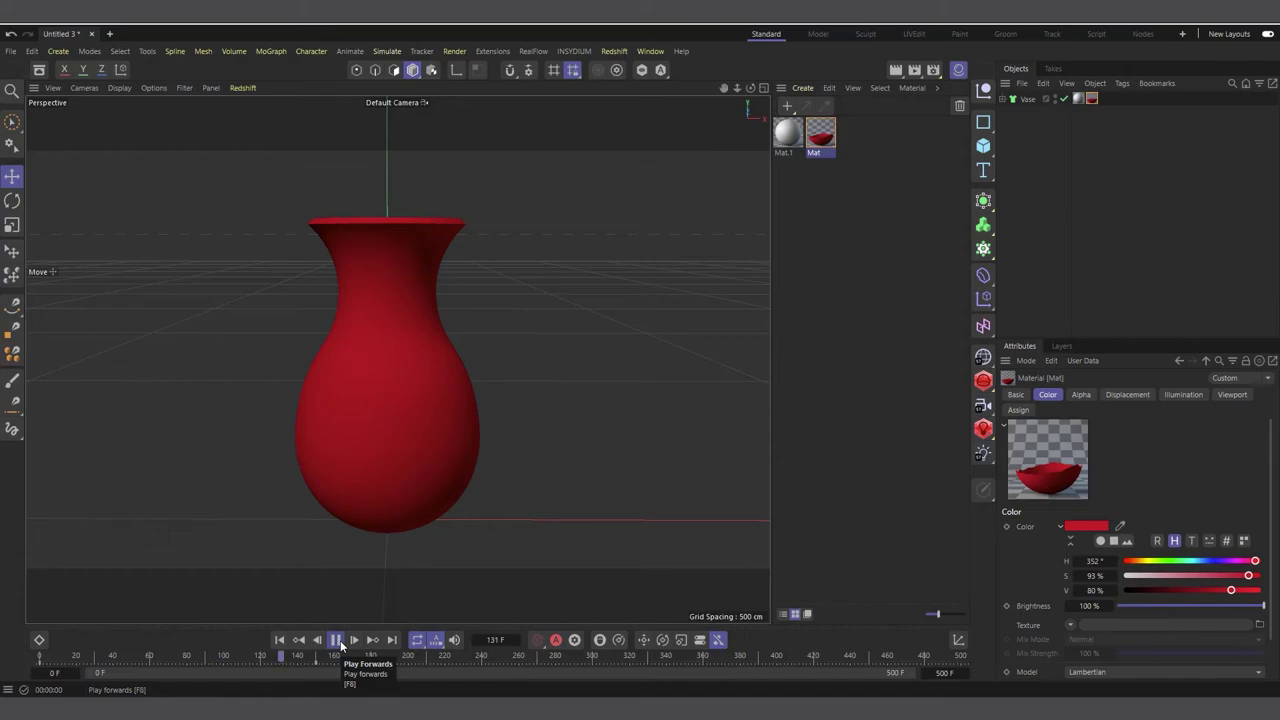
left_click(338, 642)
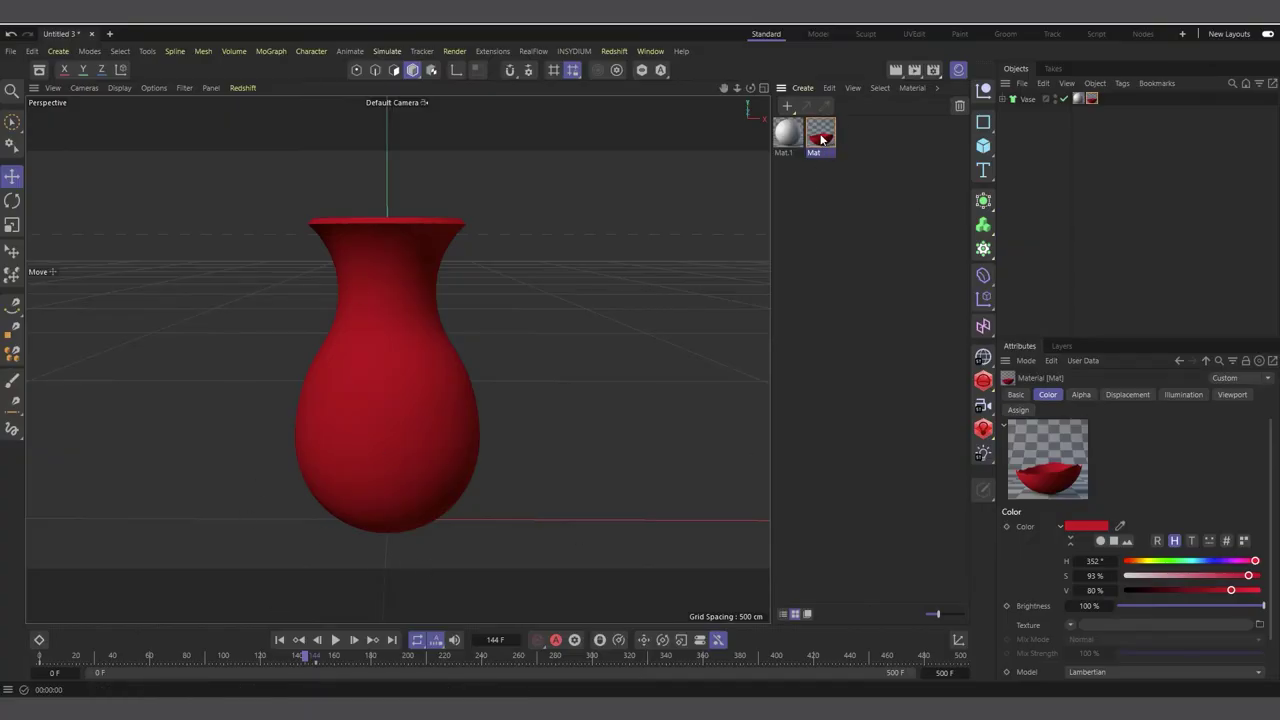
Duplicate the red material and recolor the copy blue with hue 209° and value 94%
left_click_drag(822, 141, 855, 145, "ctrl")
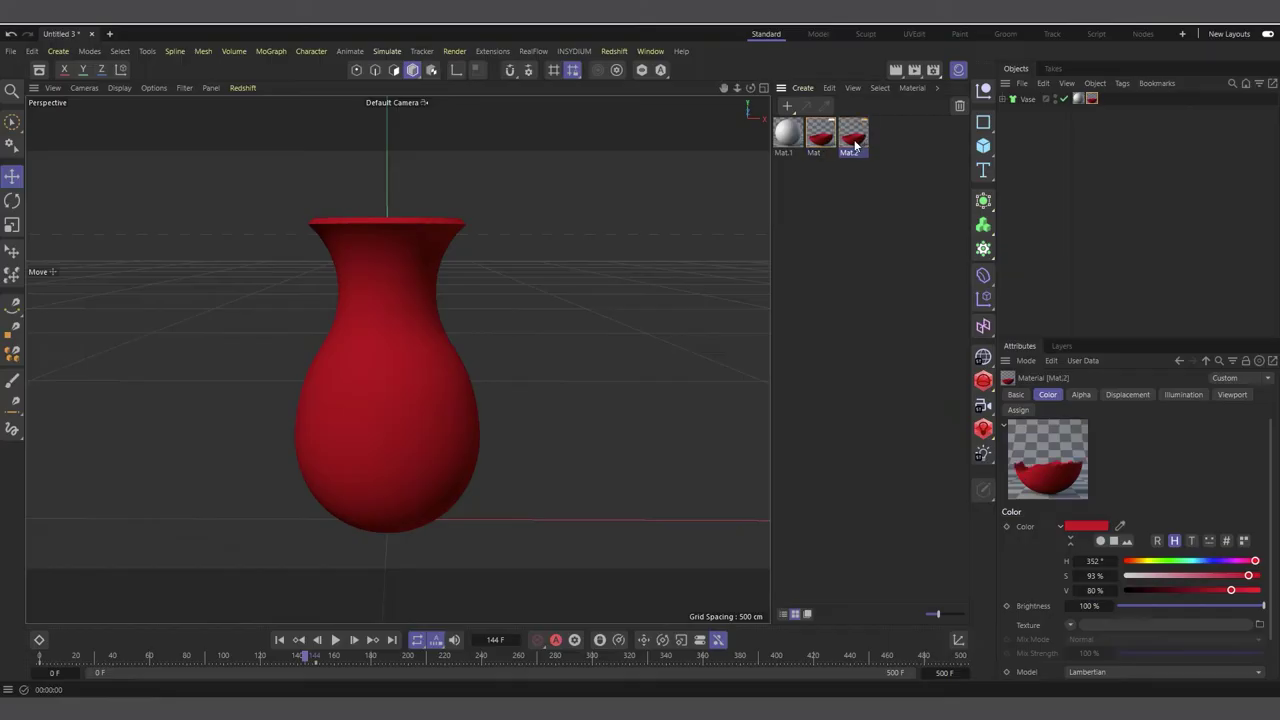
double_click(857, 141)
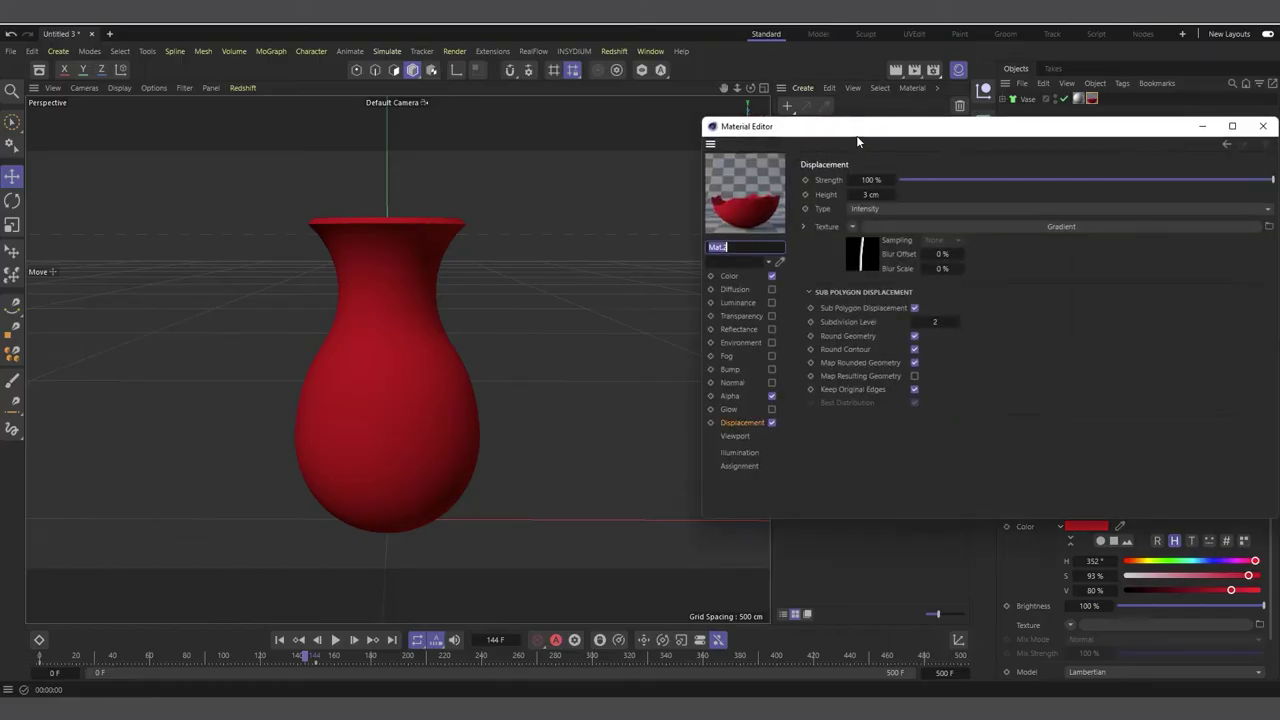
left_click(742, 275)
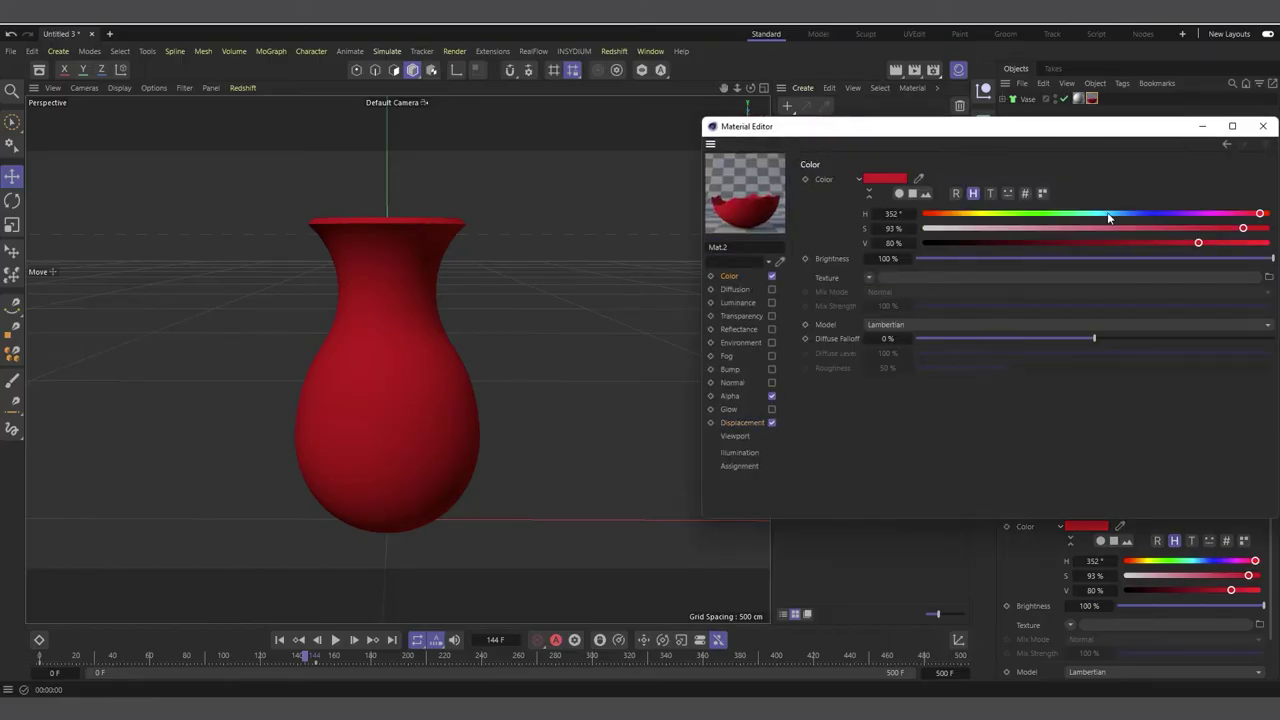
left_click_drag(1107, 213, 1123, 213)
left_click(1226, 243)
left_click_drag(1226, 243, 1250, 243)
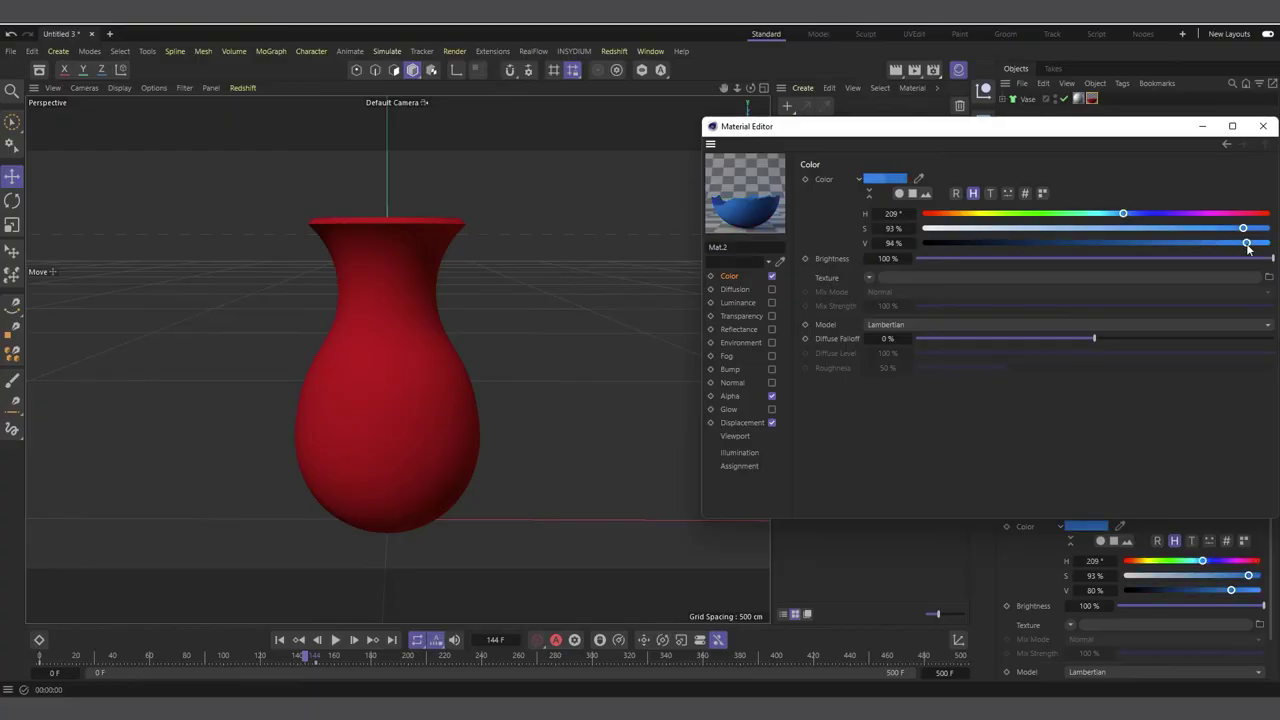
left_click(1264, 127)
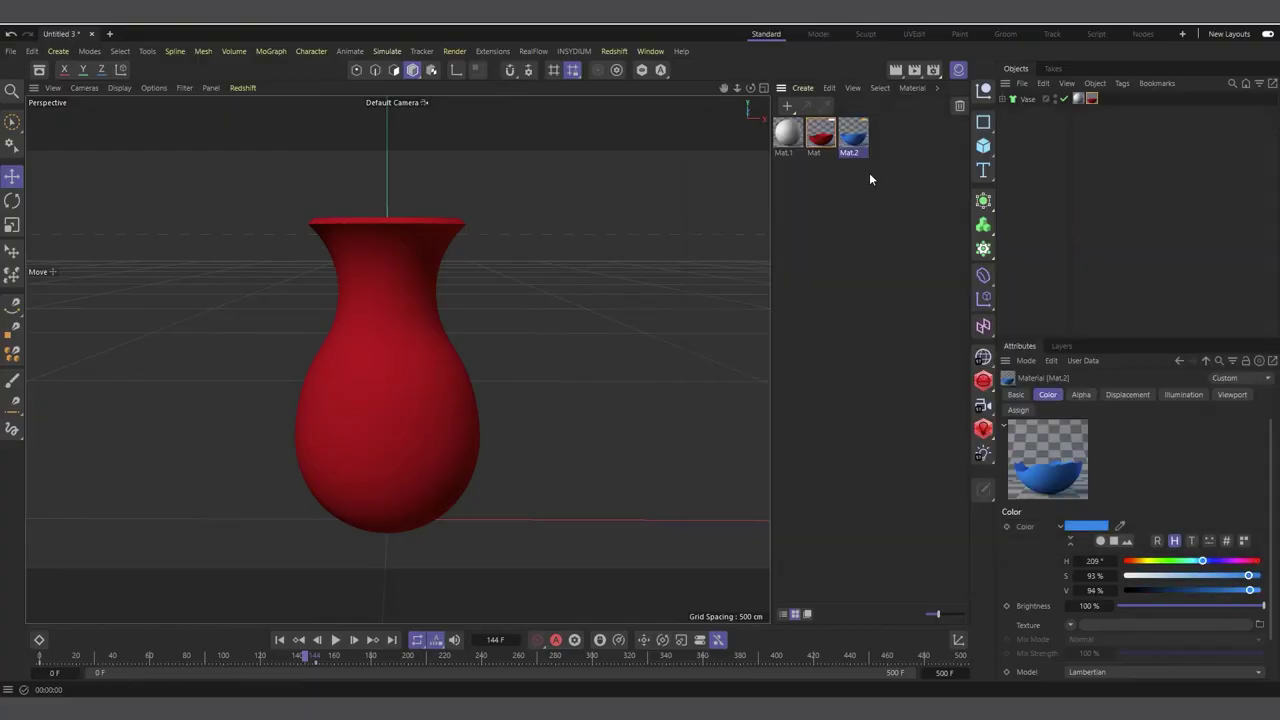
Duplicate the vase's animated red material tag after the original and assign the blue material Mat.2 to the copy
left_click(1091, 98)
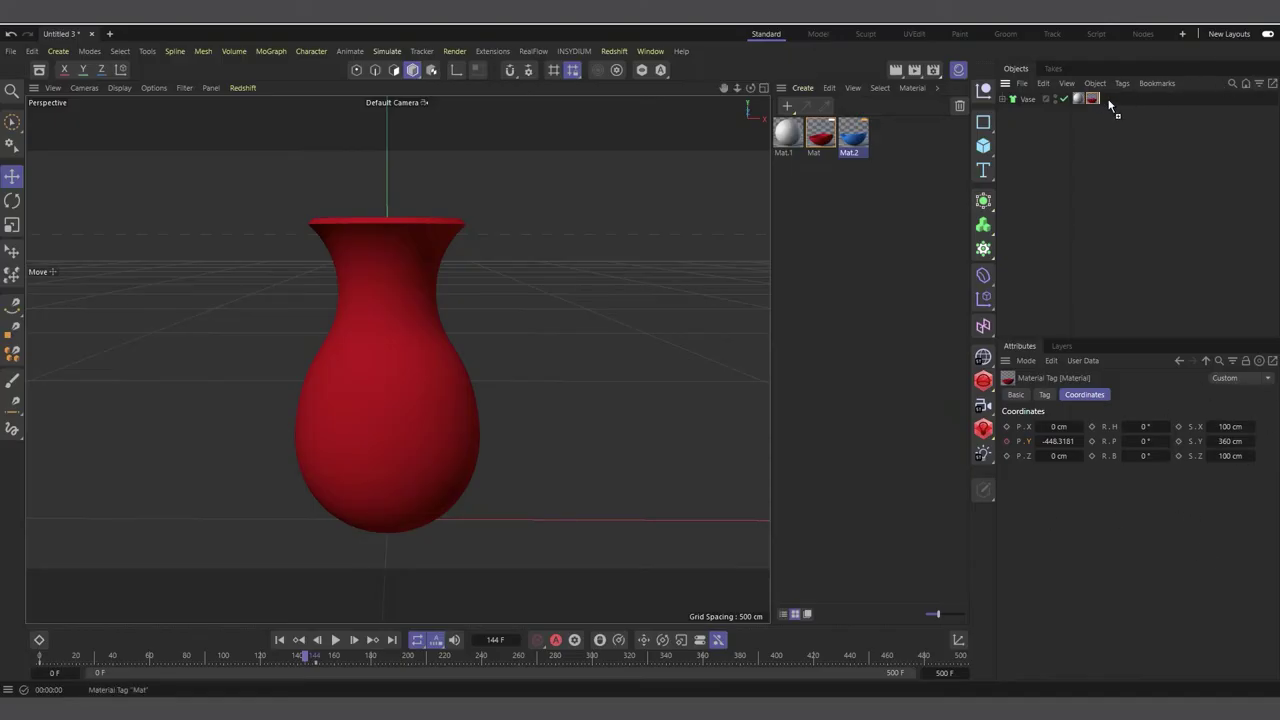
left_click_drag(1110, 104, 1108, 100, "ctrl")
left_click_drag(1033, 118, 1106, 106)
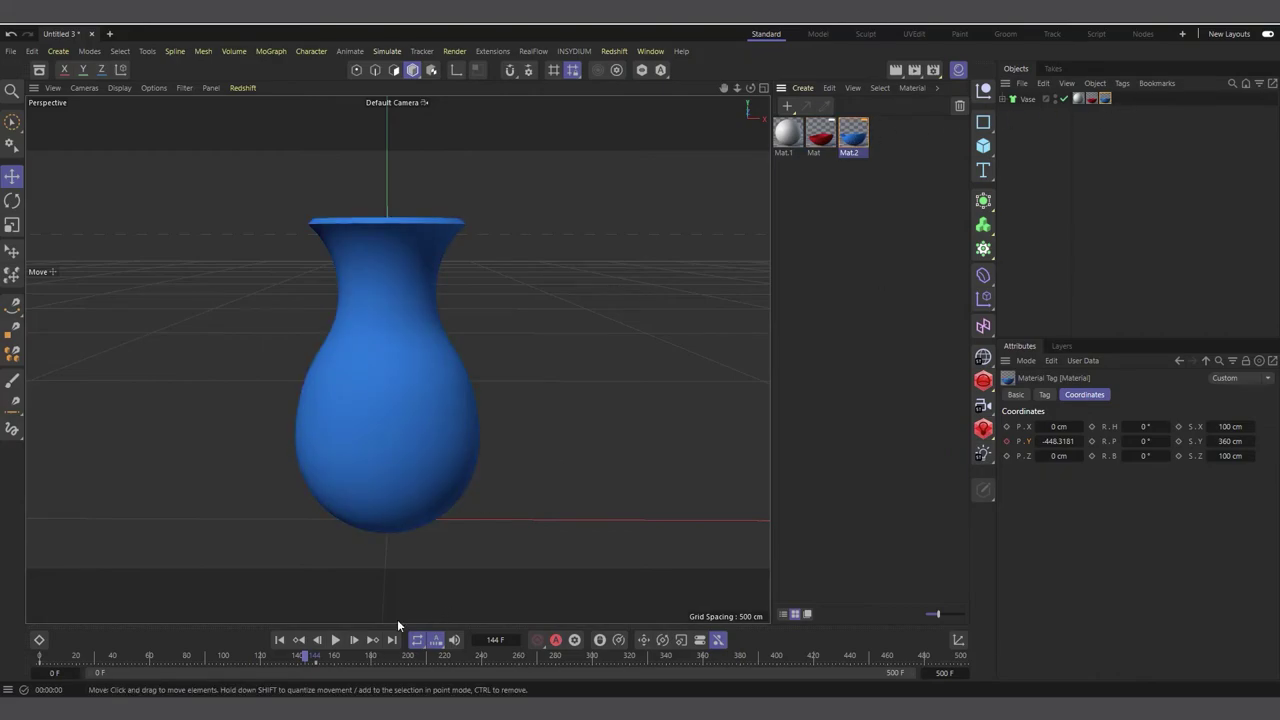
Select both keyframes of the blue material's tag and shift them together so the first sits at about frame 71
left_click_drag(302, 654, 198, 670)
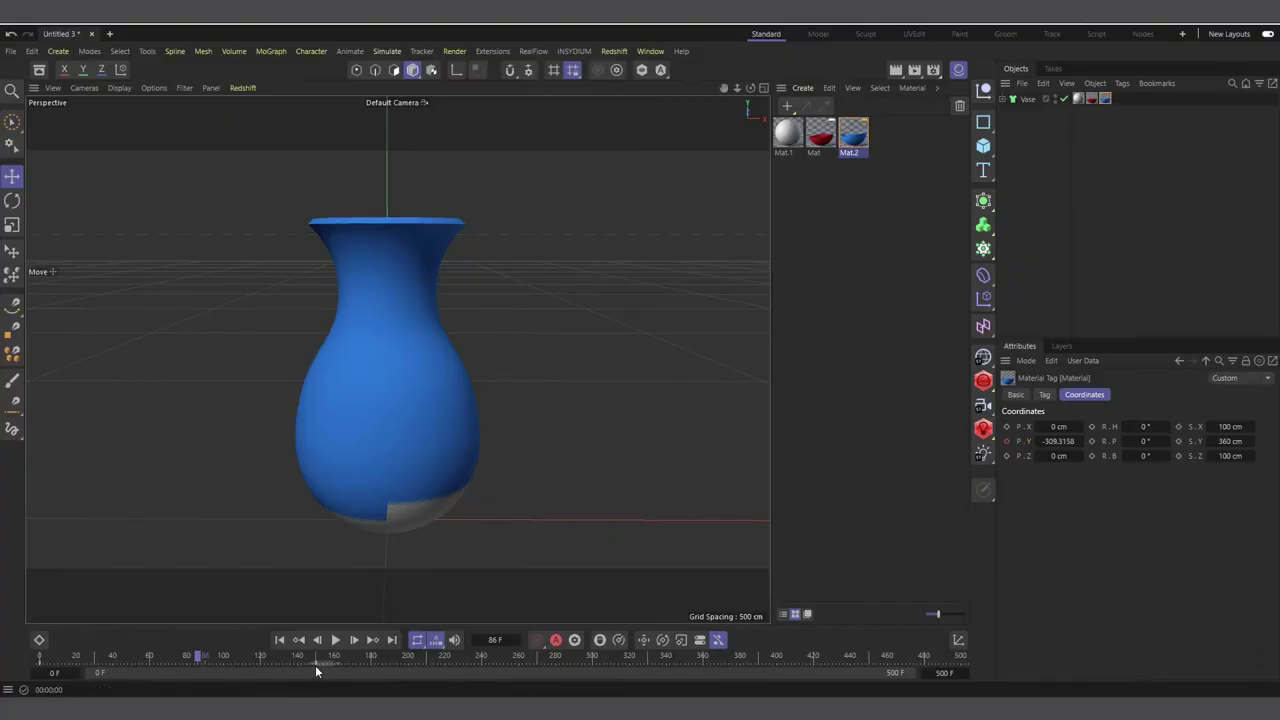
left_click(36, 666)
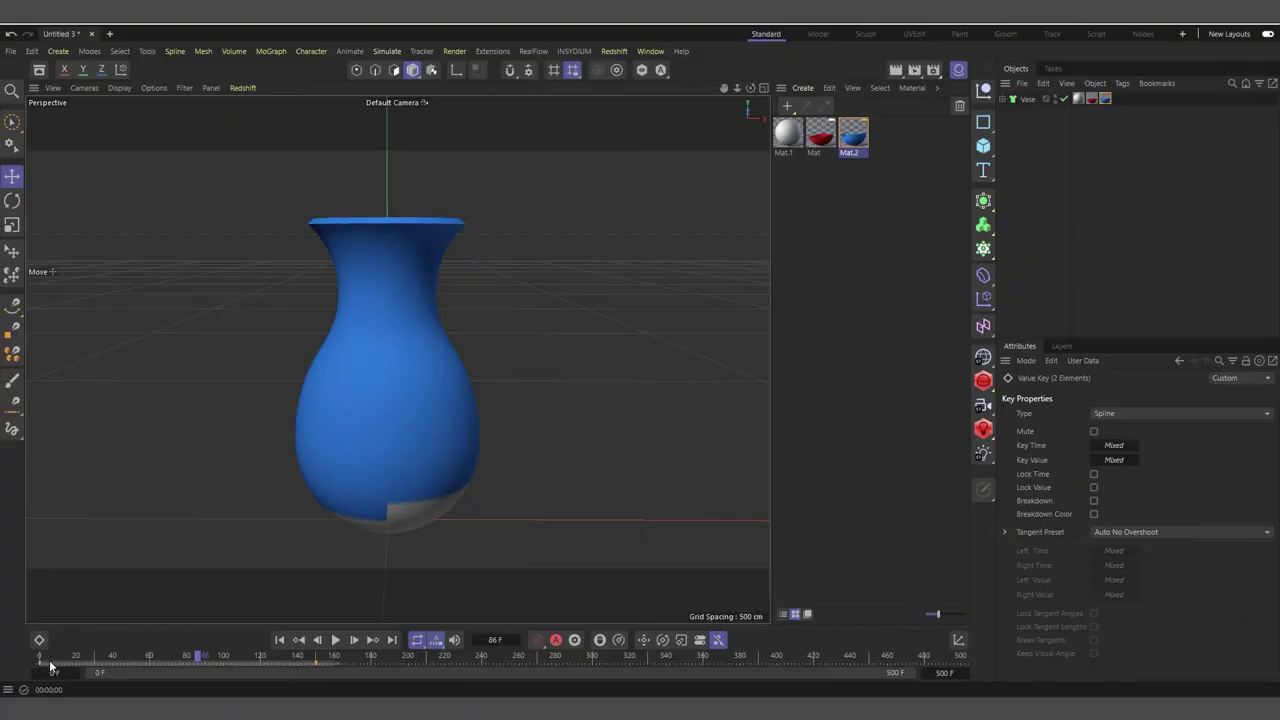
left_click_drag(50, 660, 173, 668)
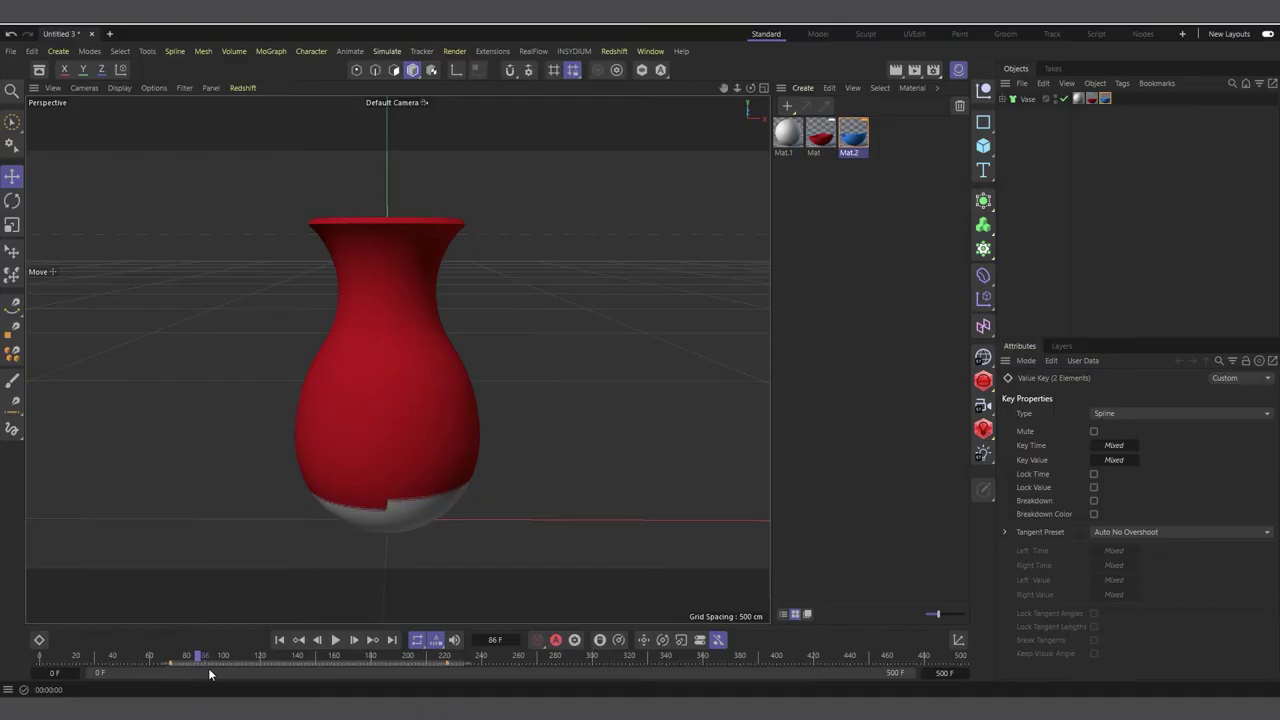
Replay the animation from frame 0 to frame 98 to check the transition between the red and blue materials
left_click(279, 640)
left_click(335, 640)
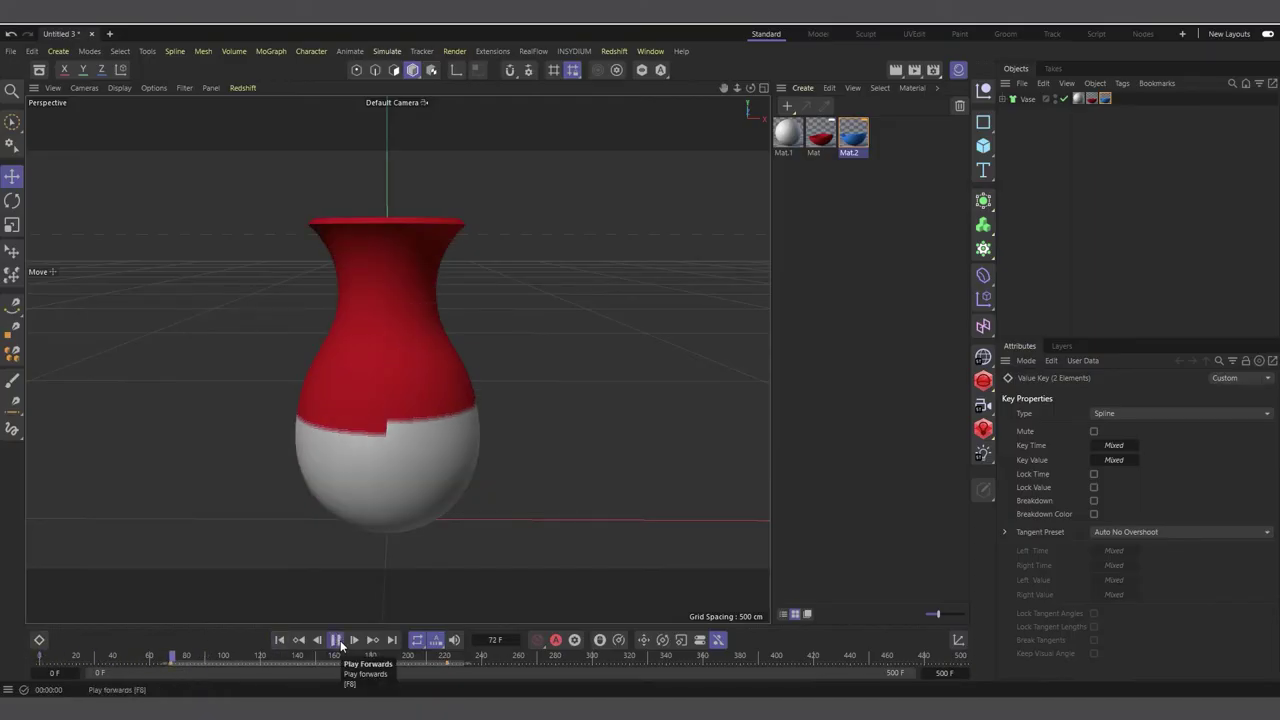
left_click(337, 641)
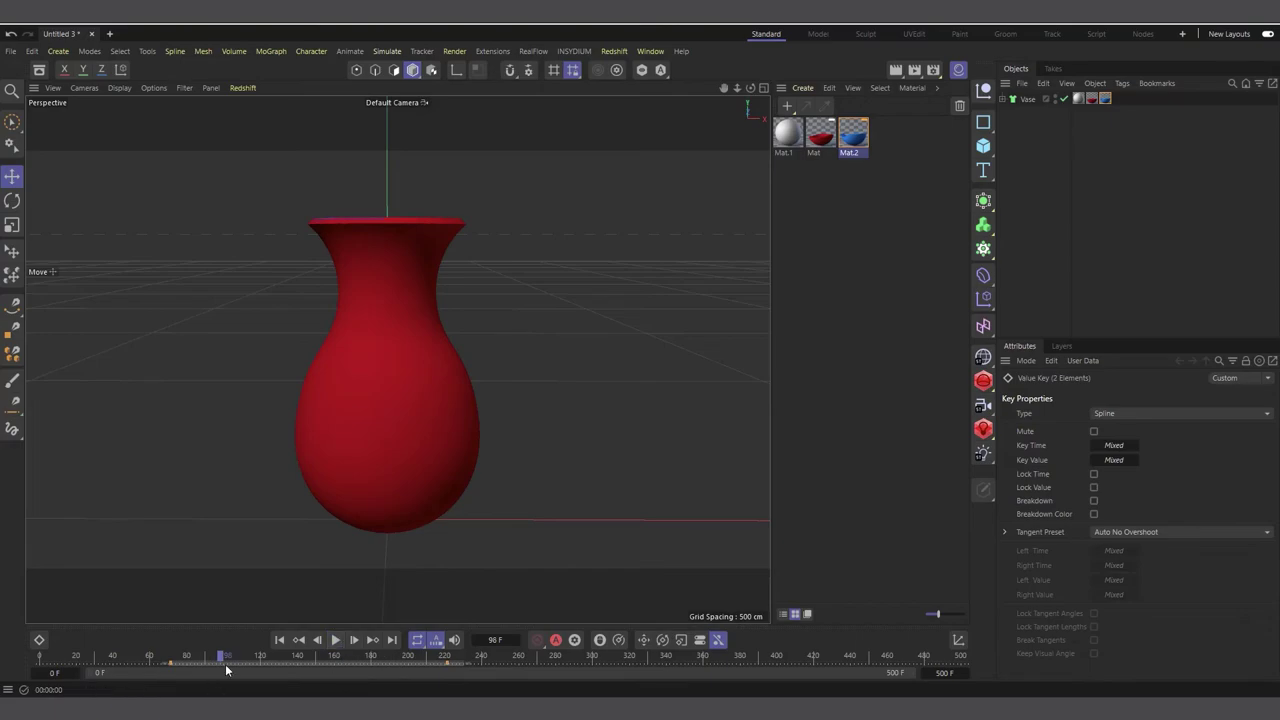
Shift the blue tag's keyframes earlier so the first sits at about frame 62, and replay the animation from the start
left_click_drag(226, 670, 217, 670)
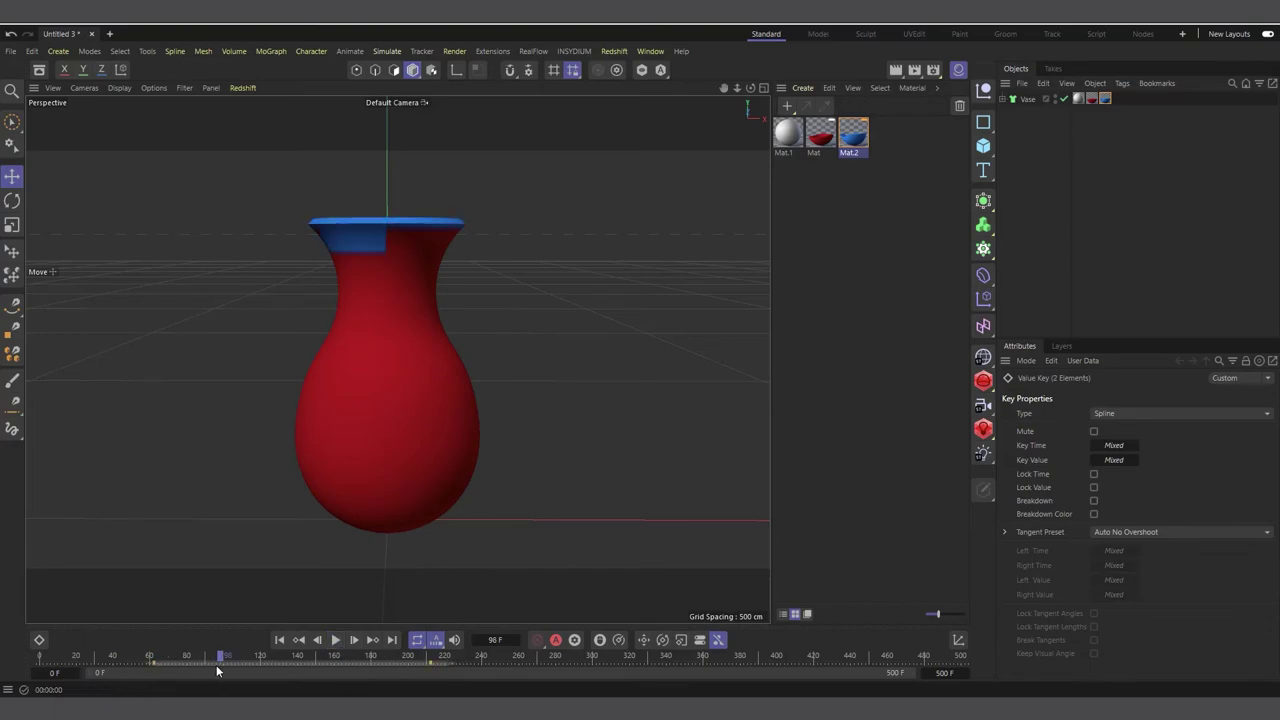
left_click(280, 640)
left_click(335, 640)
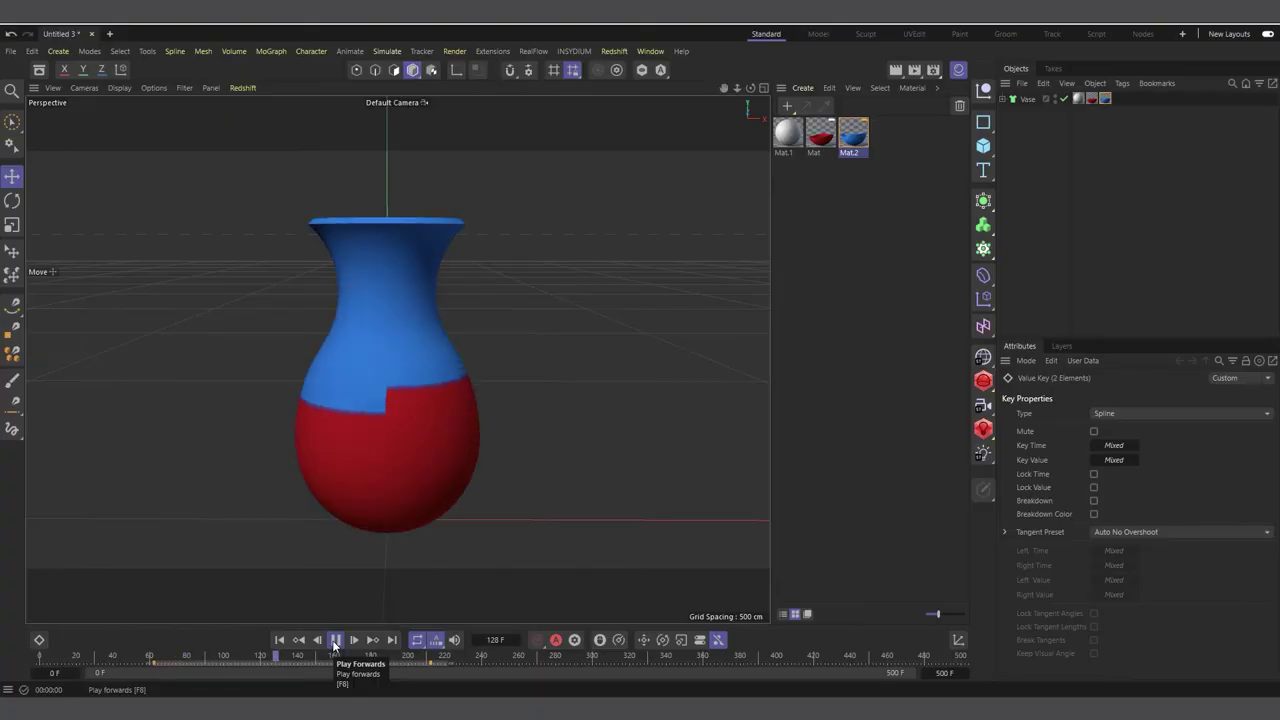
left_click(335, 640)
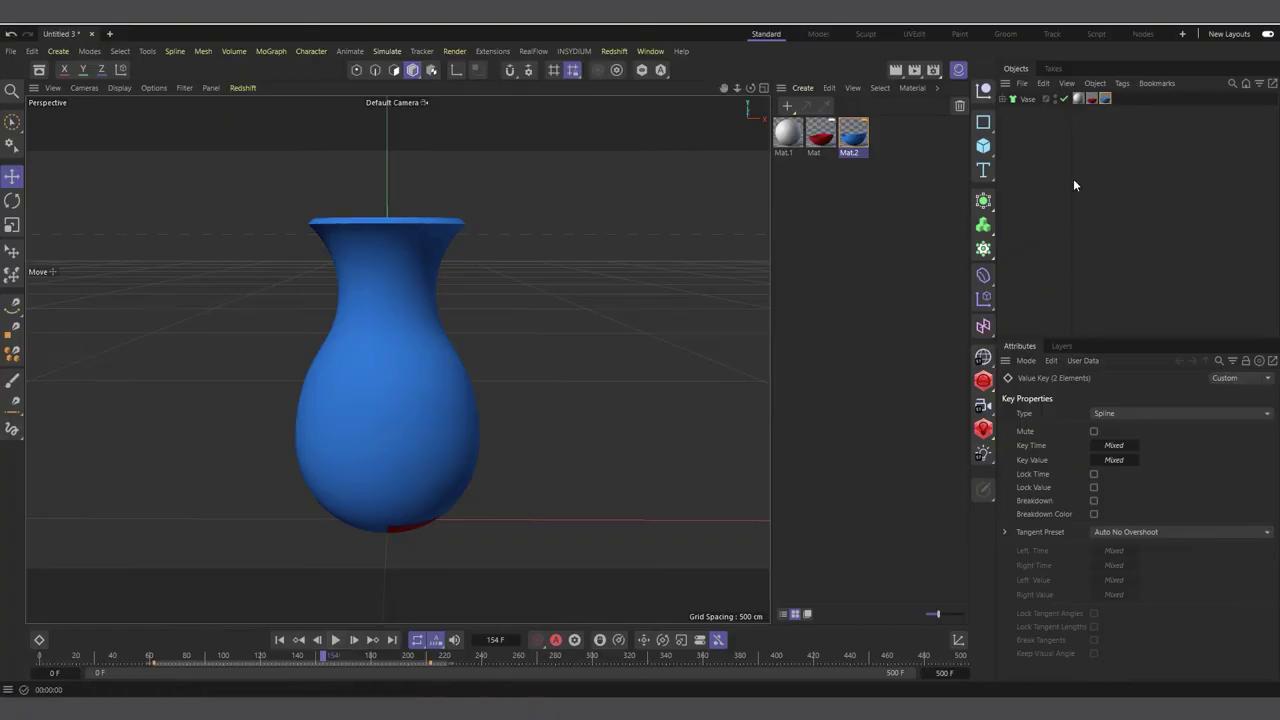
Duplicate the blue material Mat.2 and recolor the copy yellow with hue 54°
left_click(853, 150)
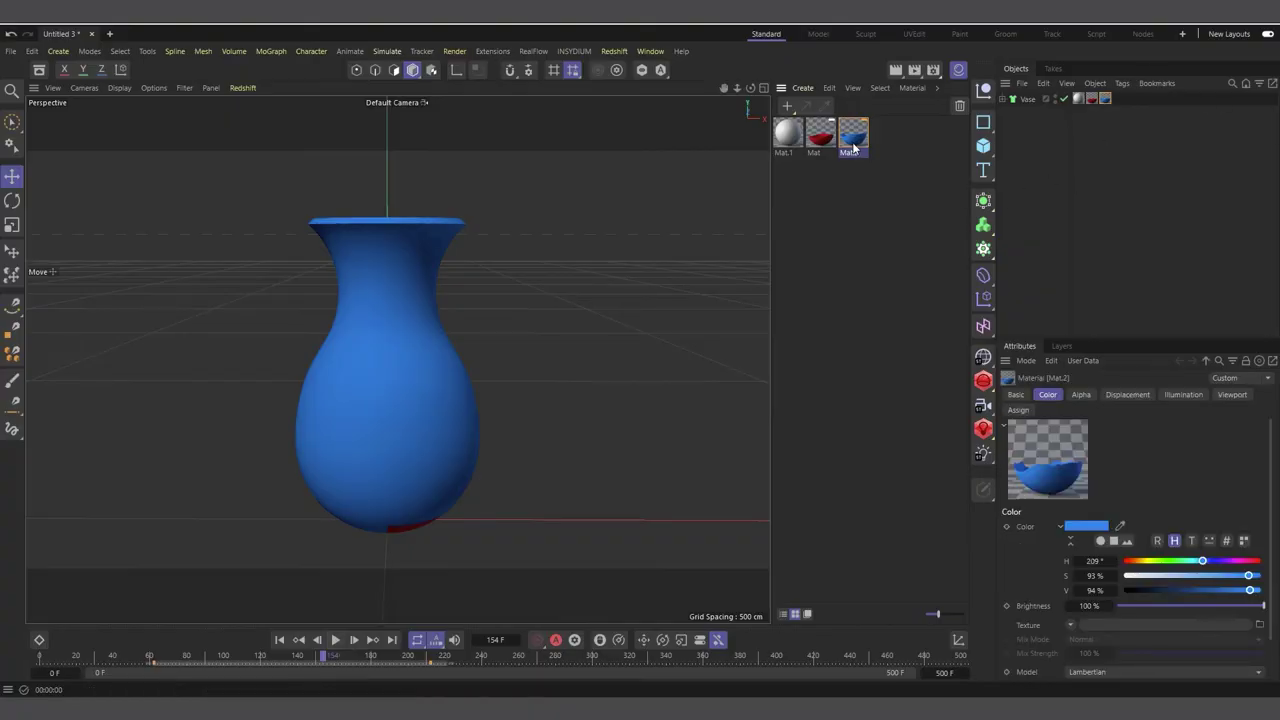
left_click_drag(855, 145, 883, 146, "ctrl")
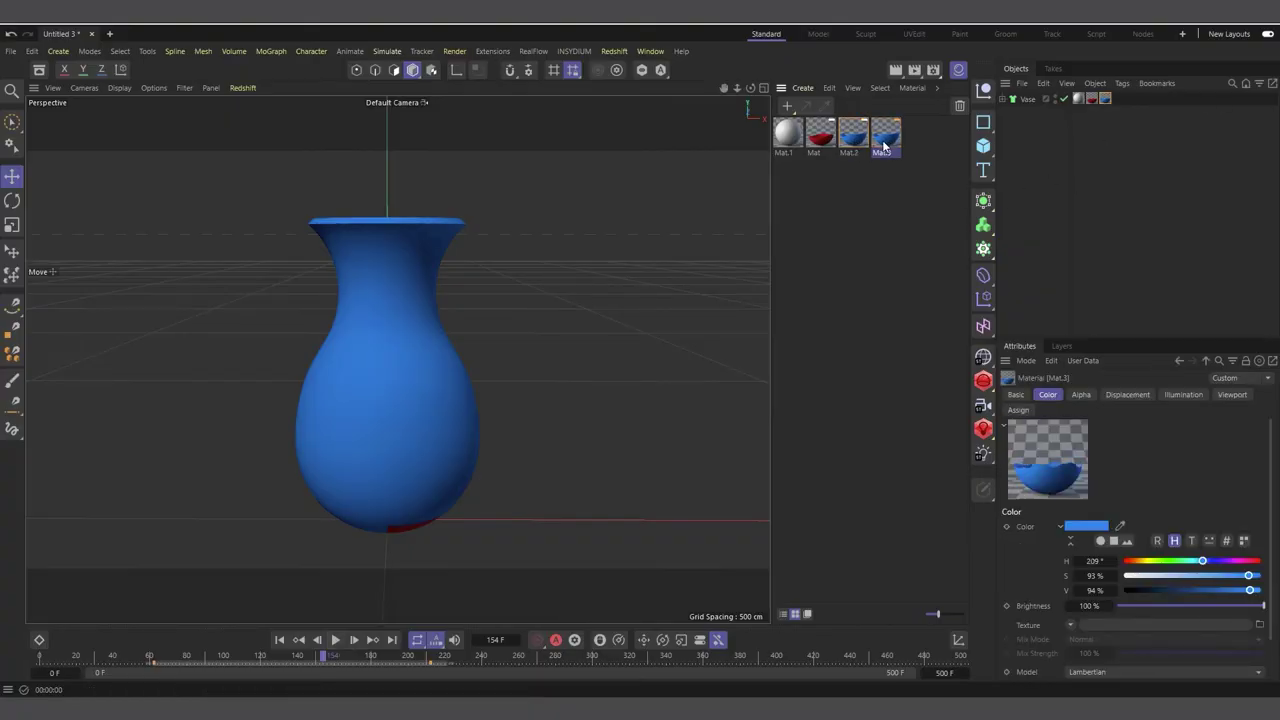
double_click(891, 143)
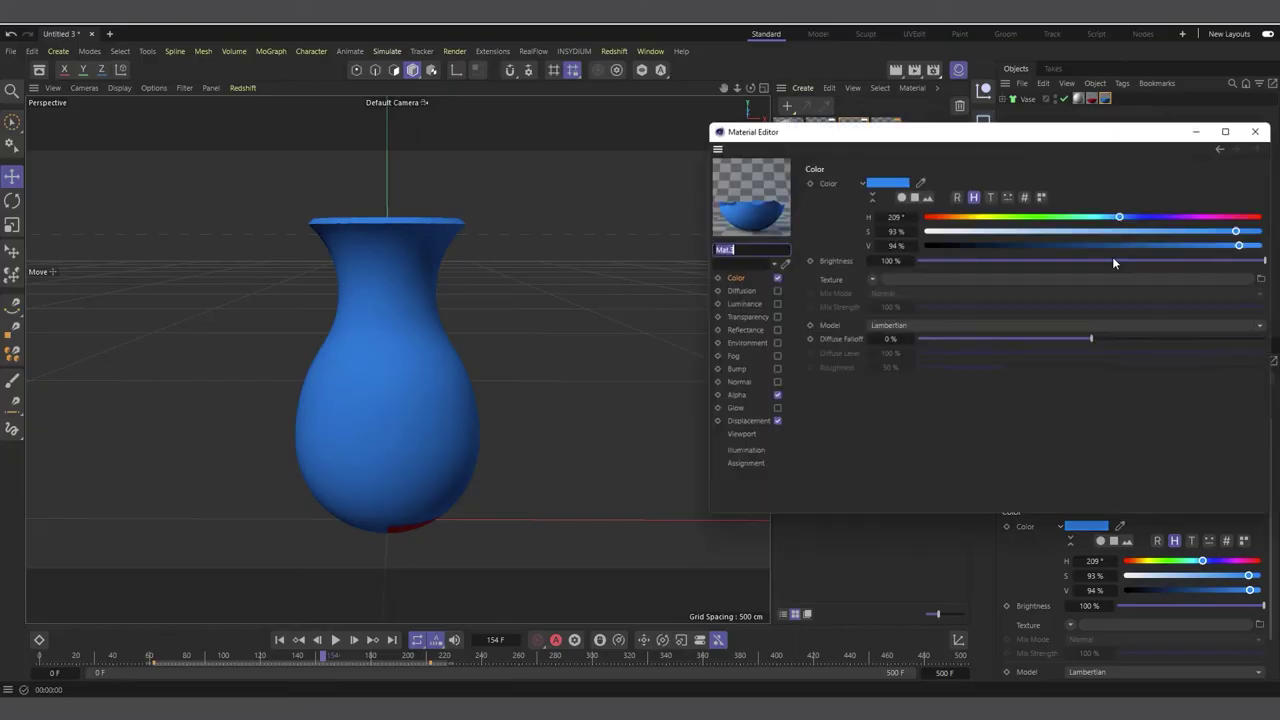
left_click(980, 217)
left_click_drag(979, 218, 976, 217)
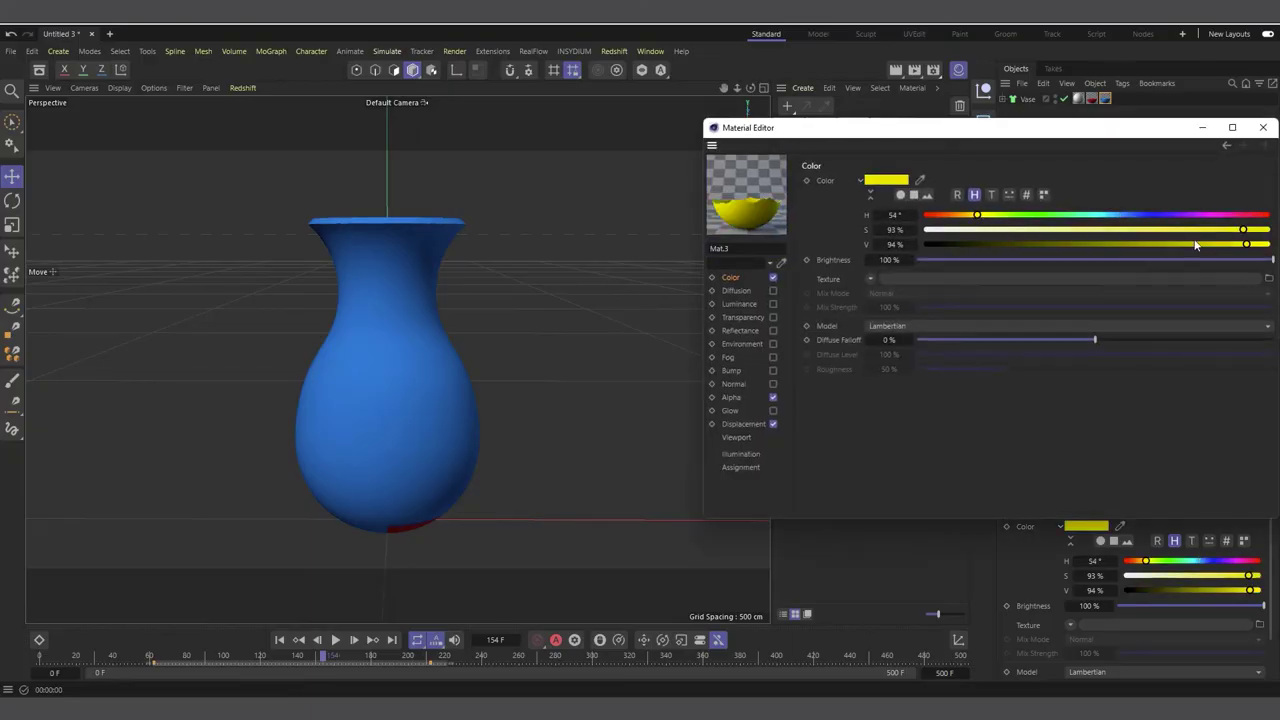
left_click(1263, 127)
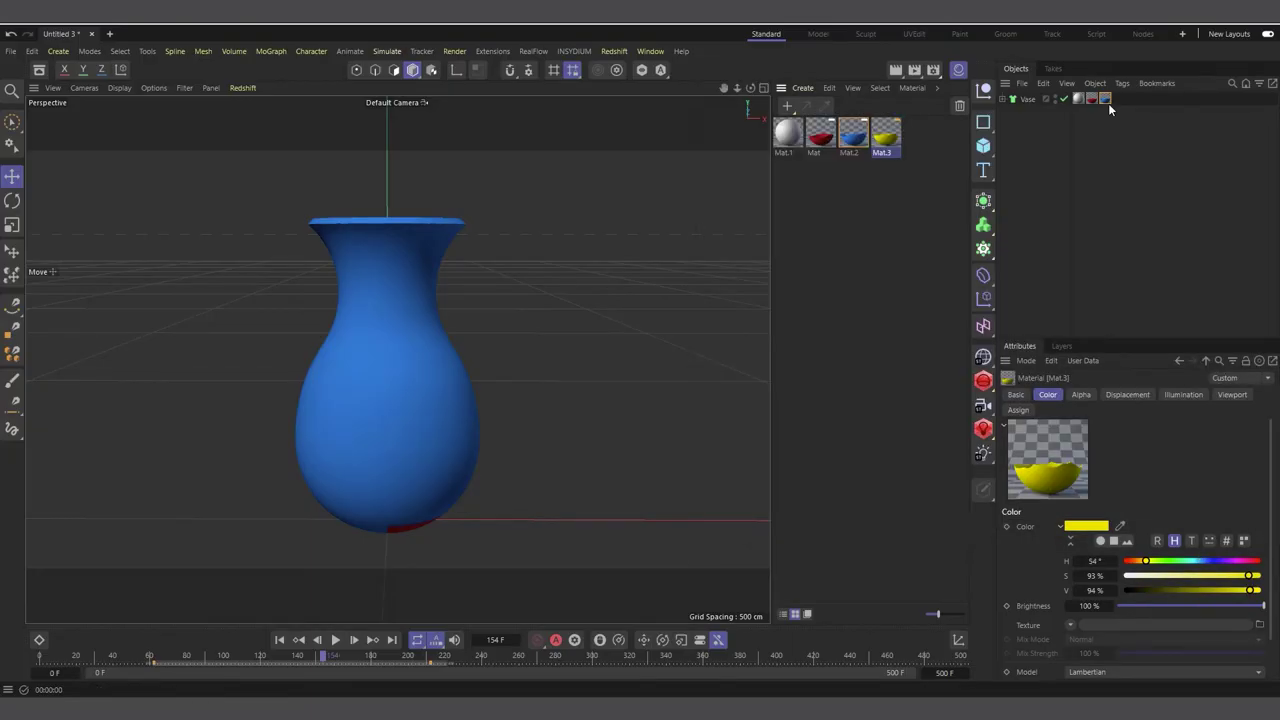
Duplicate the vase's blue material tag with yellow Mat.3 assigned, and shift its keyframes so the first sits at about frame 116
left_click(1104, 99)
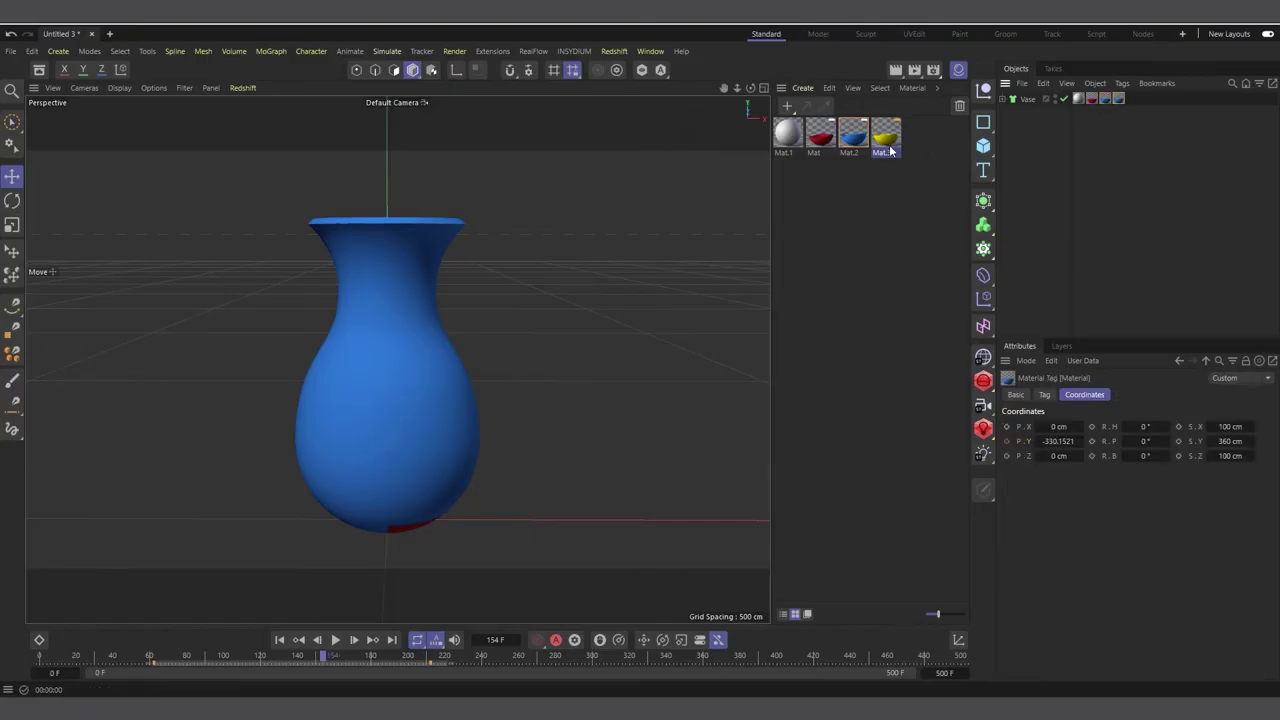
left_click_drag(887, 148, 1118, 100)
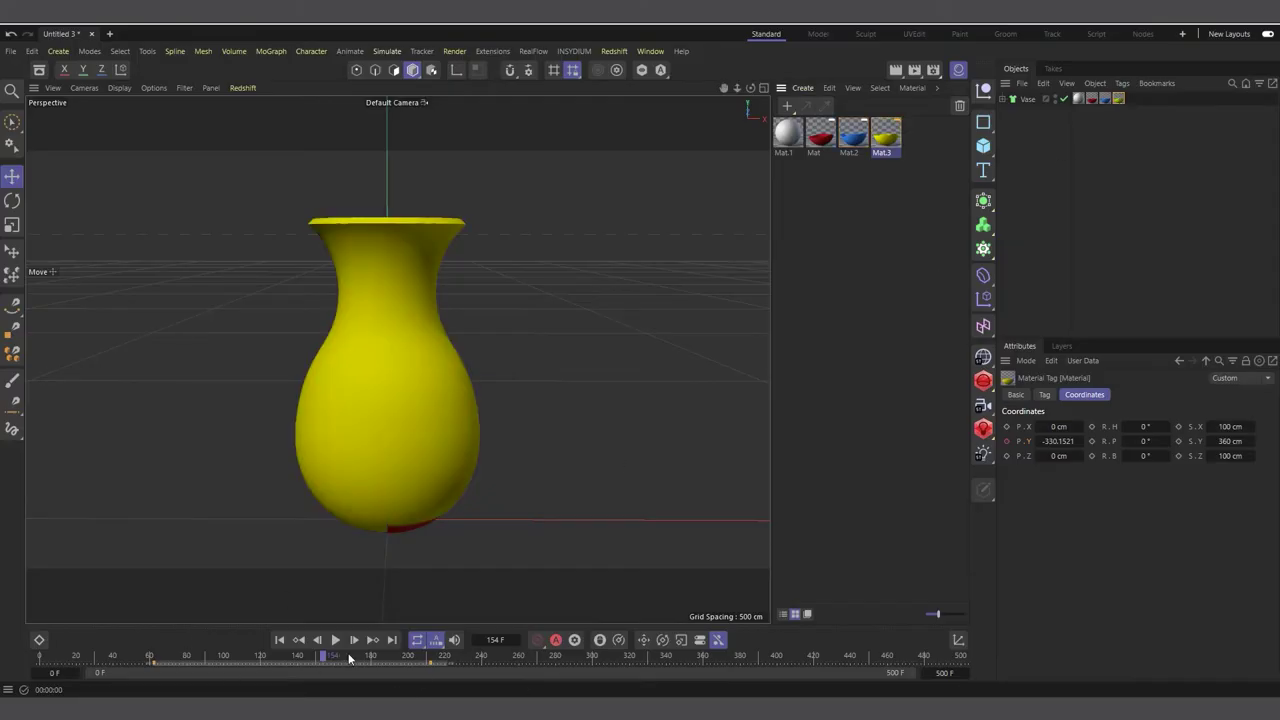
left_click_drag(184, 662, 292, 664)
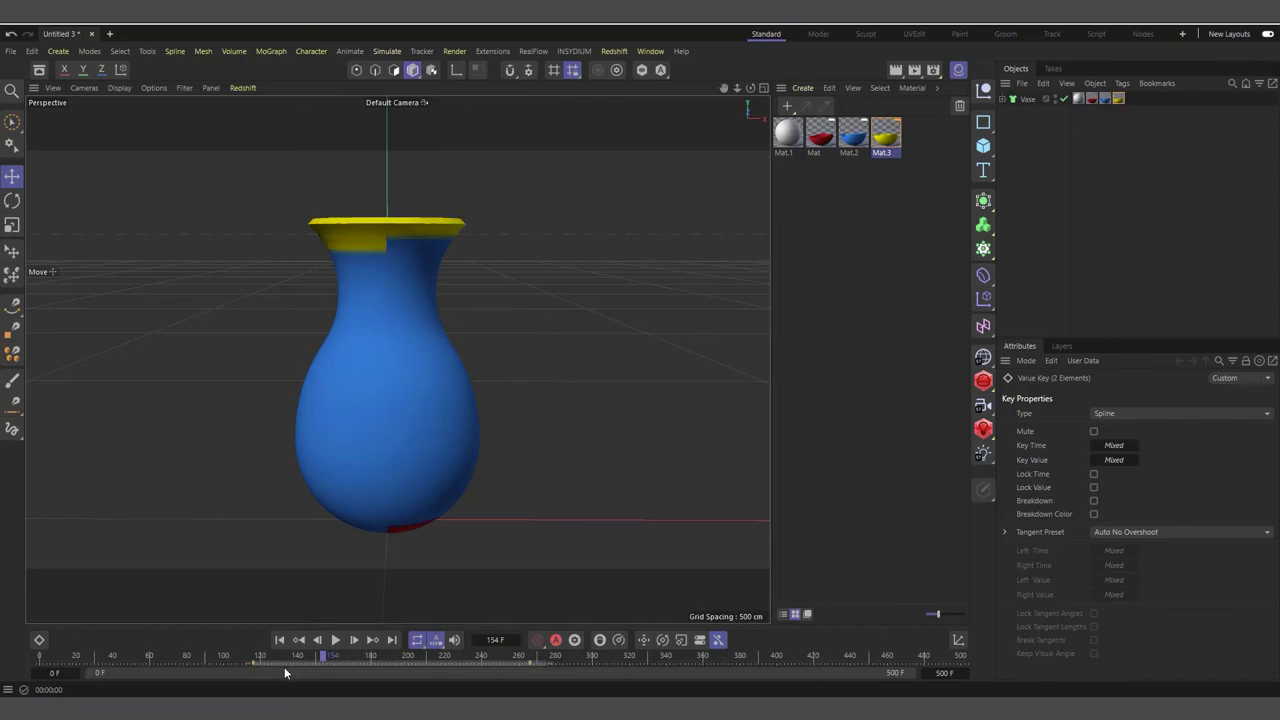
Replay the animation into the blue-to-yellow transition and render the view at frame 175
left_click(334, 640)
left_click(334, 640)
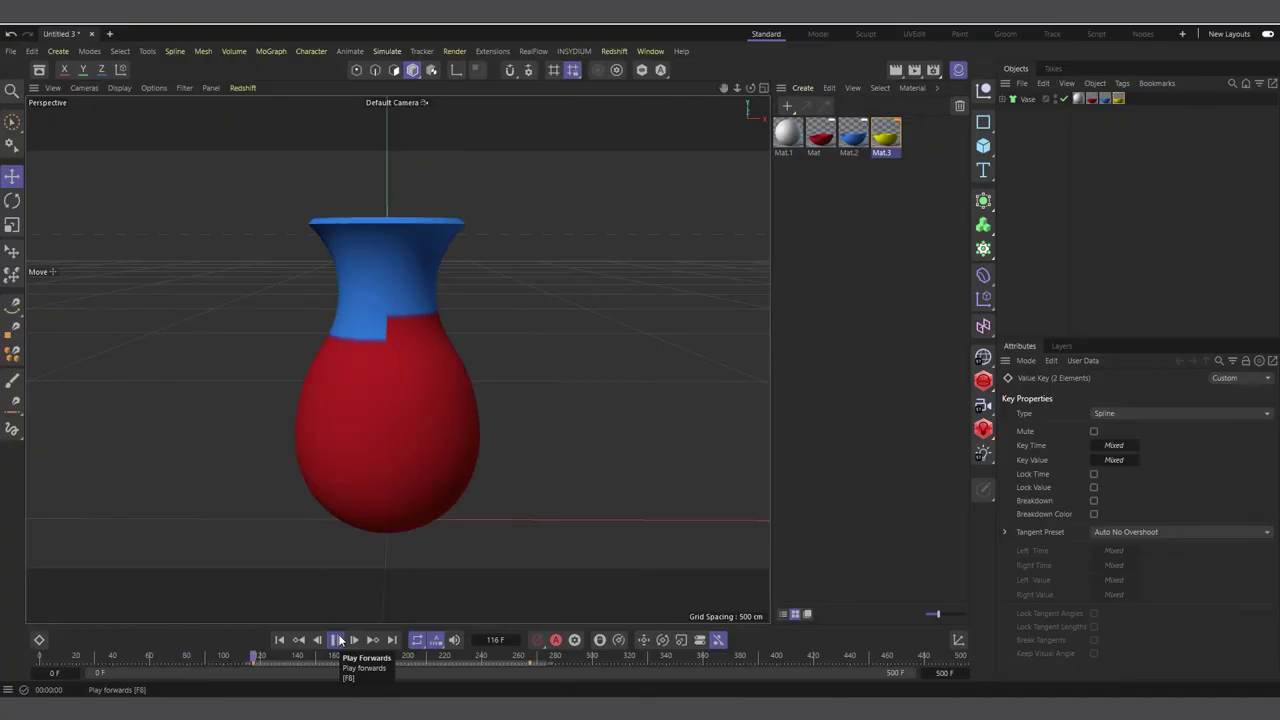
left_click(337, 640)
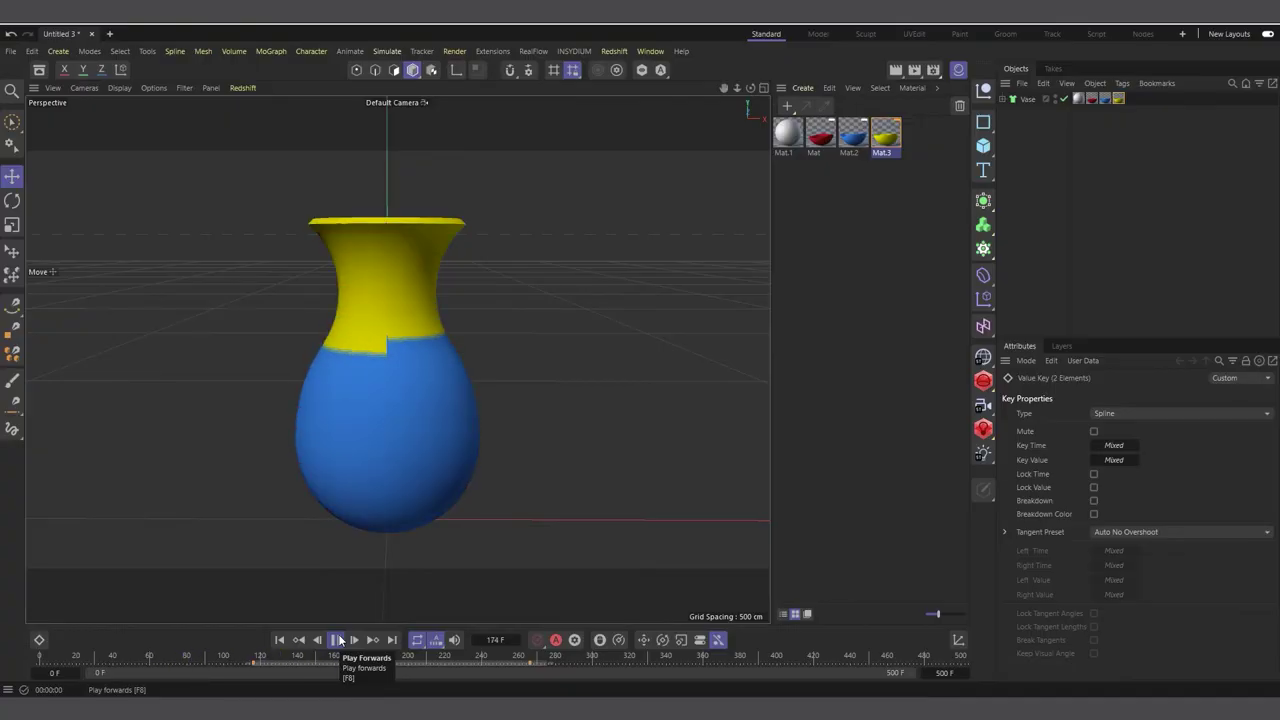
left_click(898, 72)
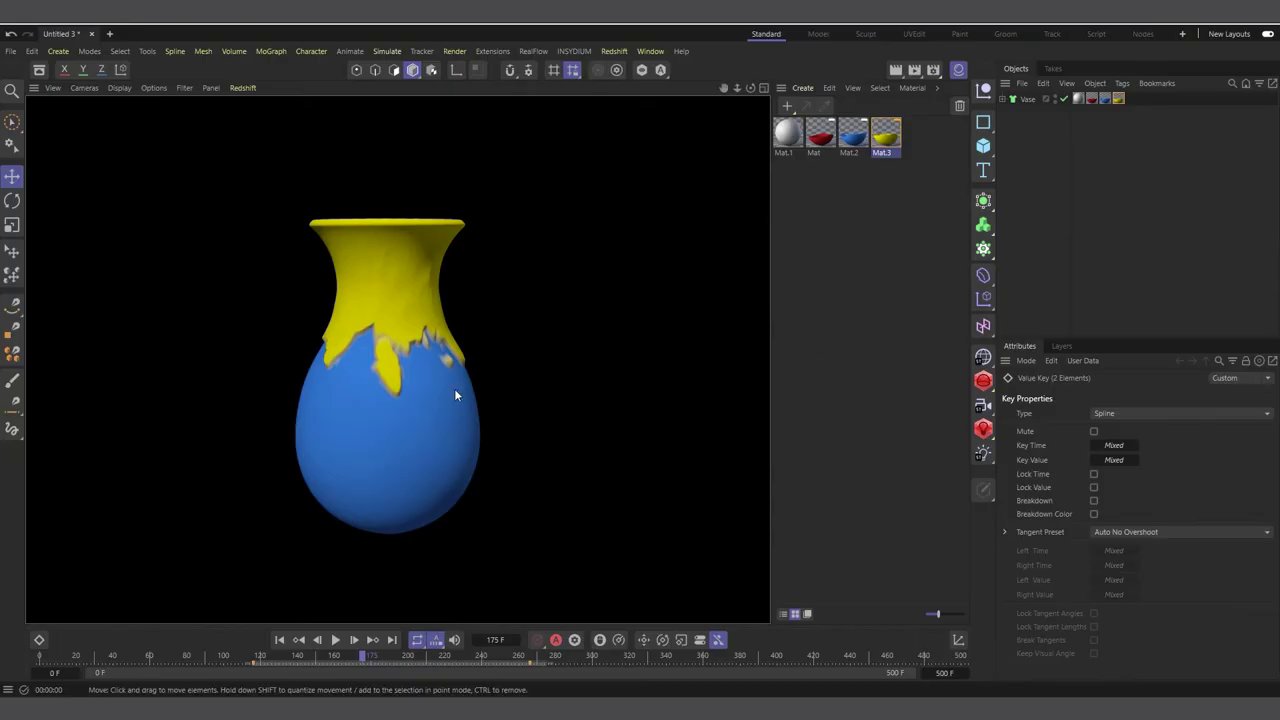
Set the seed of the blue material's alpha gradient to 3
double_click(862, 140)
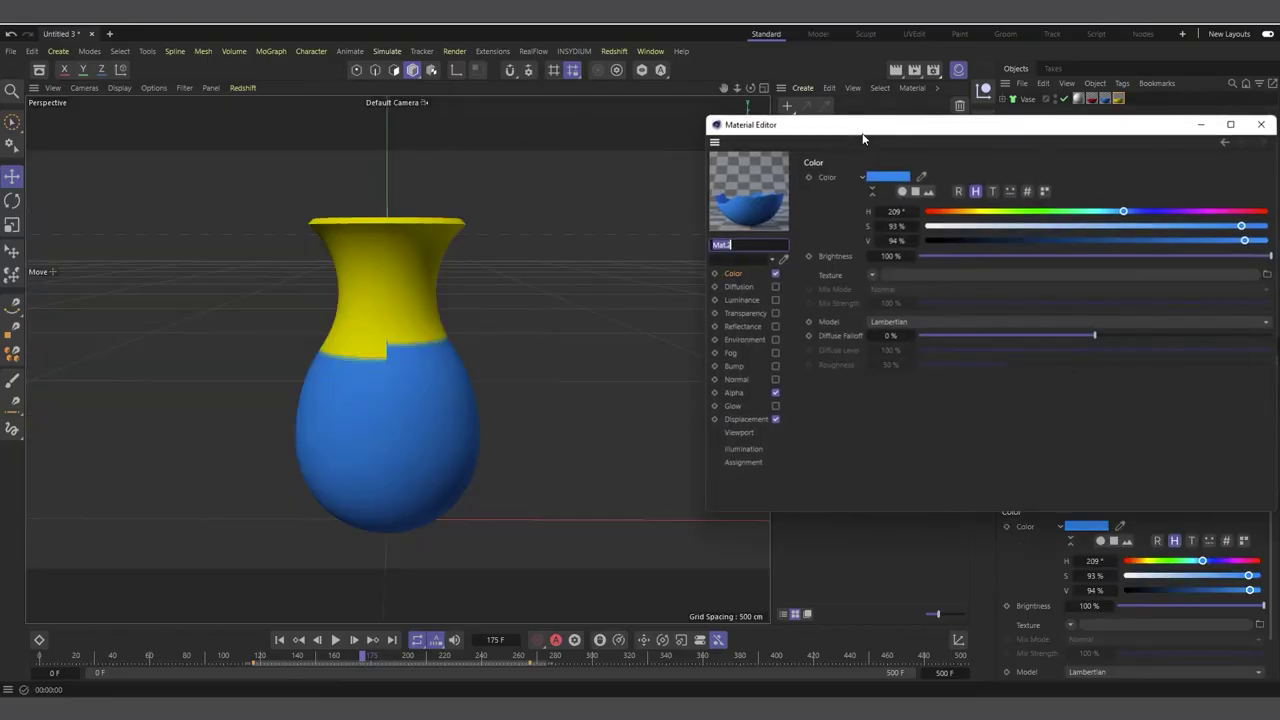
left_click(736, 392)
left_click(878, 292)
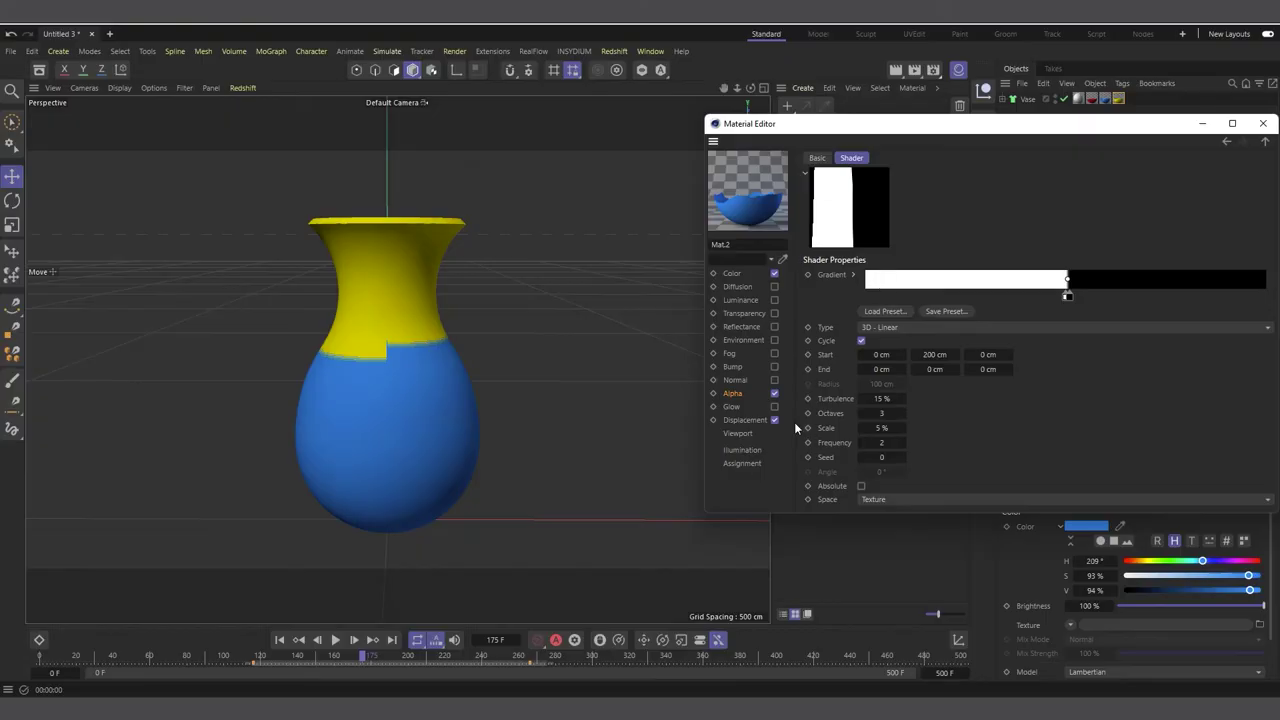
left_click(903, 458)
left_click(903, 458)
left_click(904, 459)
Set the seed of the blue material's displacement gradient to 3
left_click(745, 421)
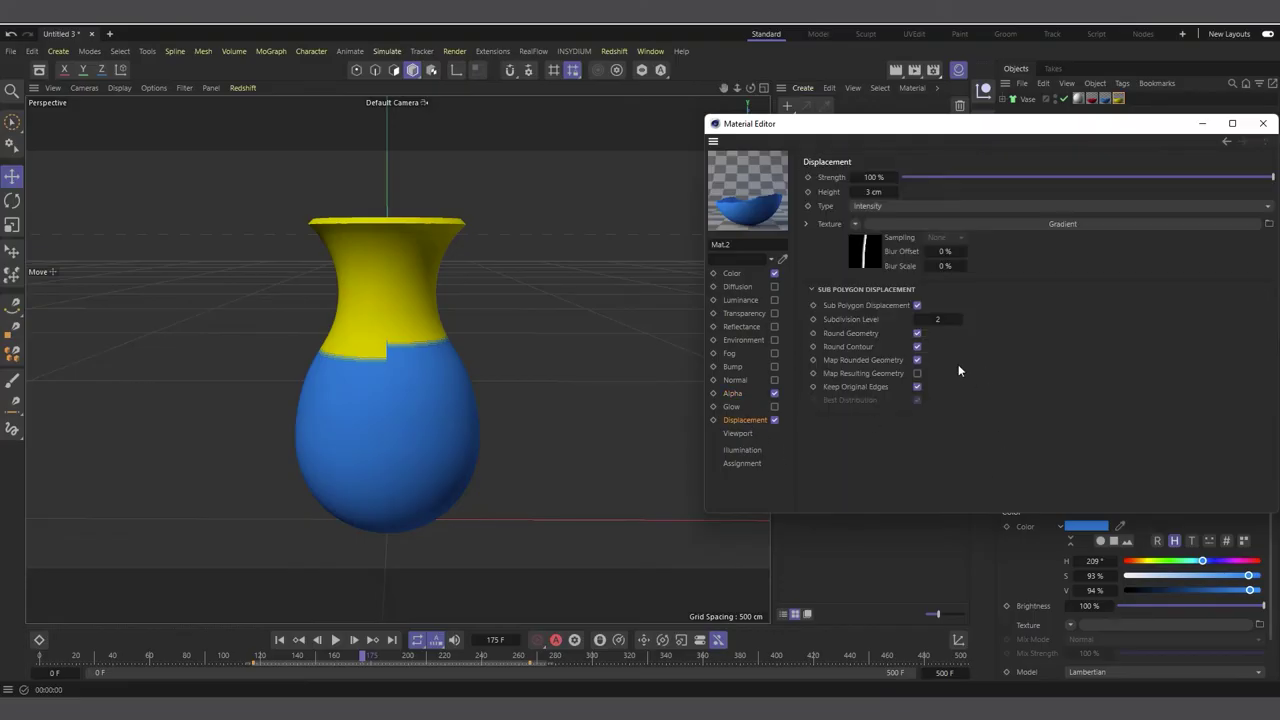
left_click(864, 252)
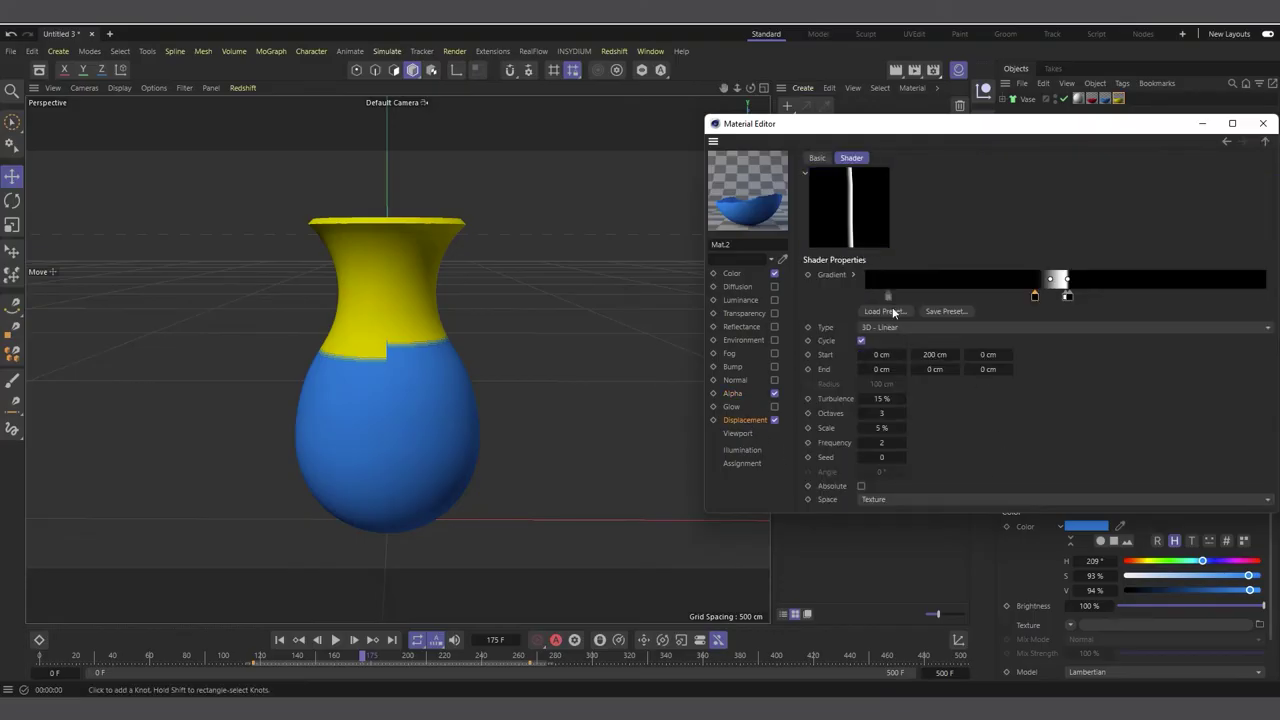
left_click(904, 456)
left_click(904, 456)
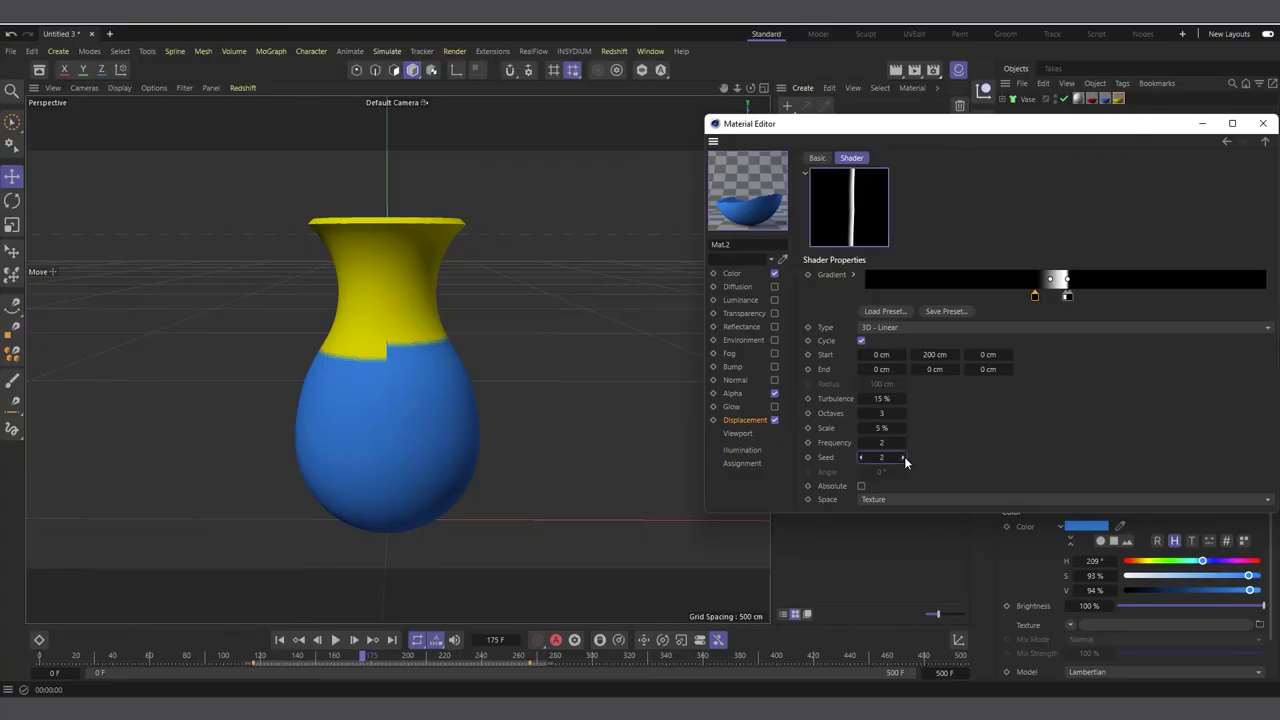
left_click(904, 456)
Set the seed of the blue material's alpha gradient as an XPression driver
left_click(750, 393)
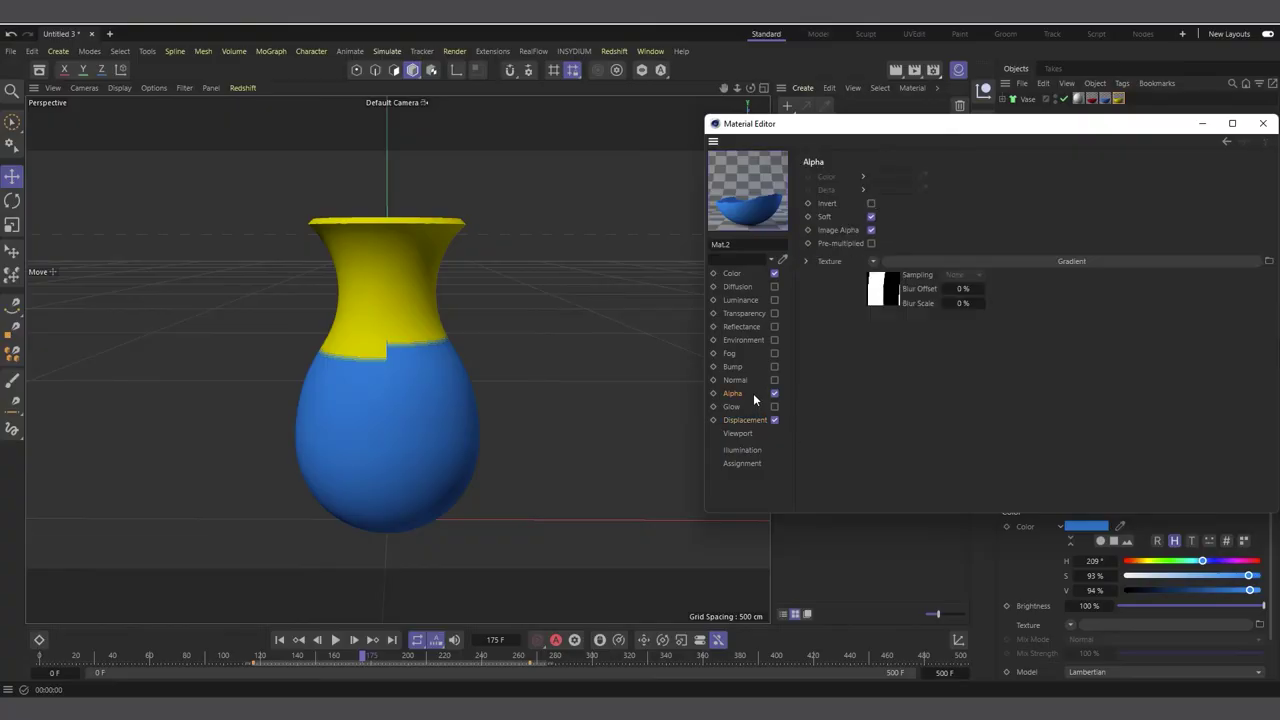
left_click(875, 288)
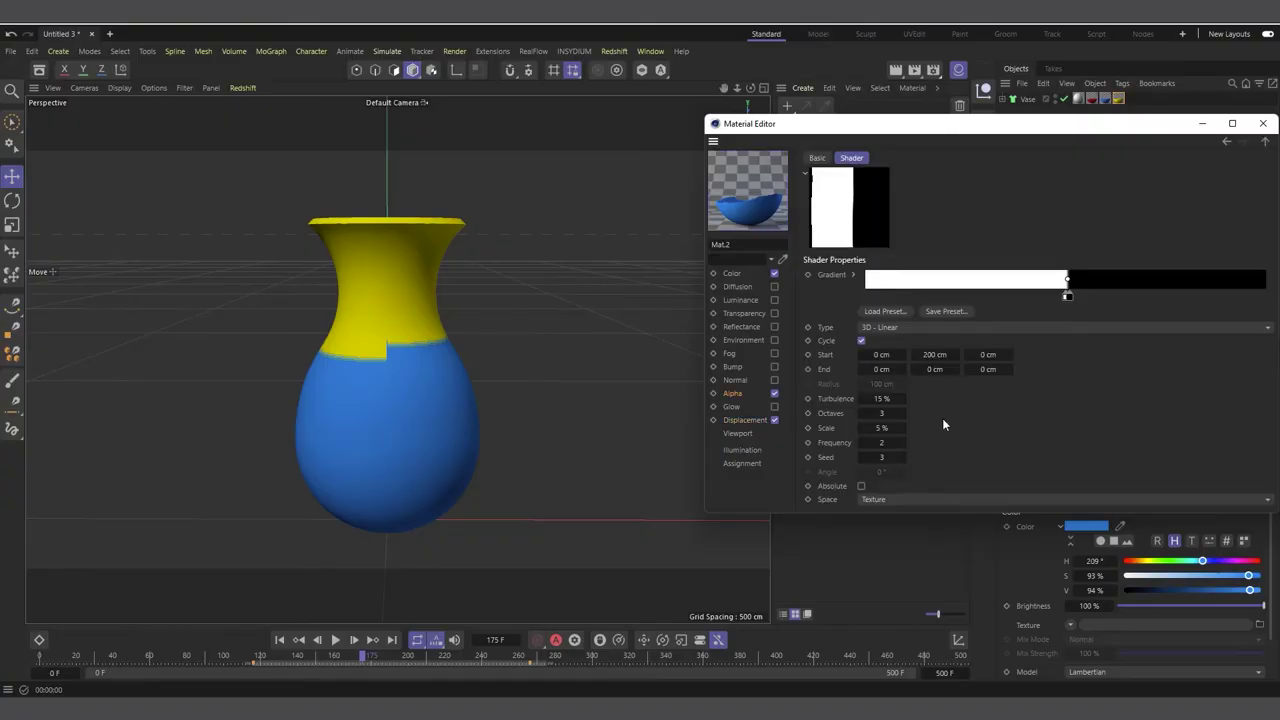
right_click(826, 459)
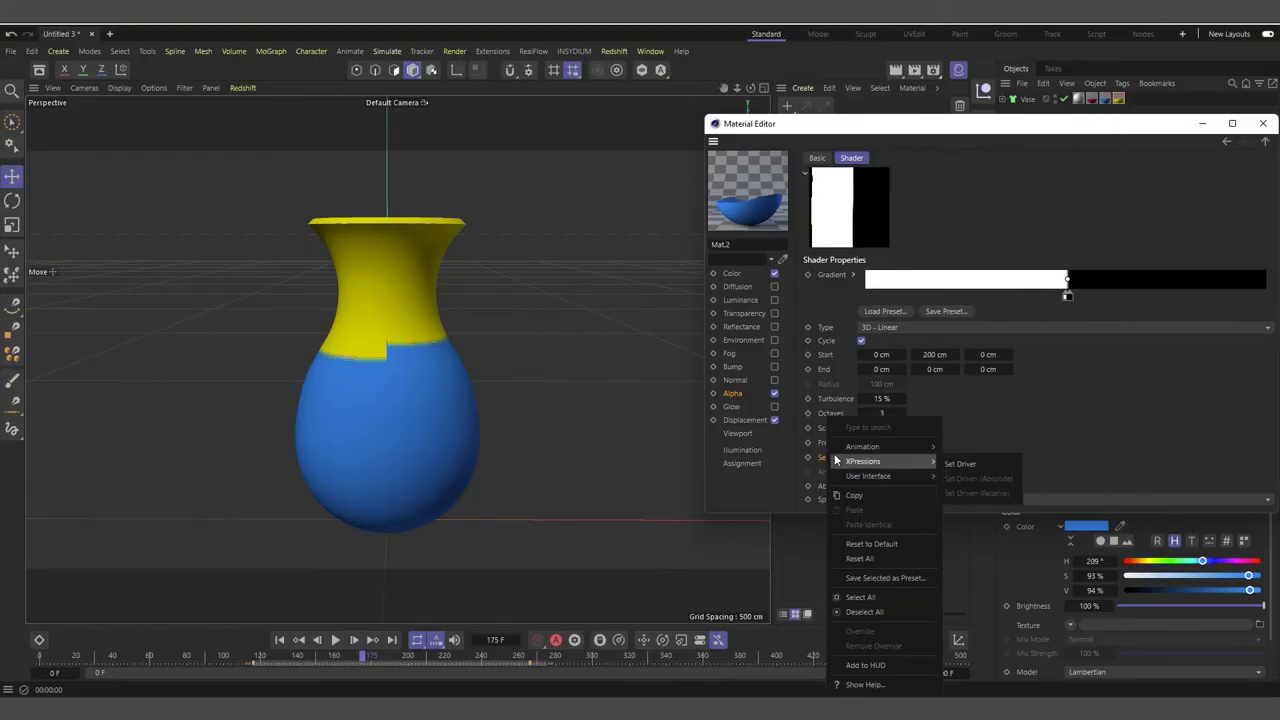
mouse_move(858, 464)
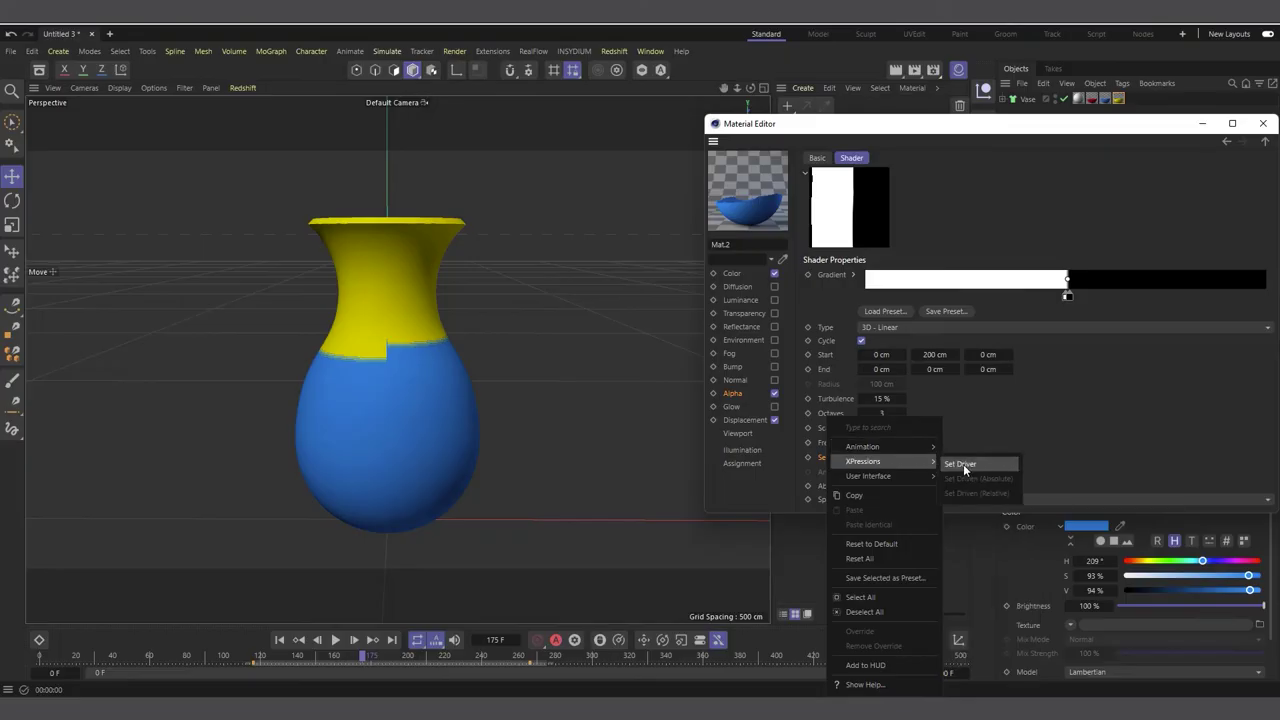
left_click(962, 464)
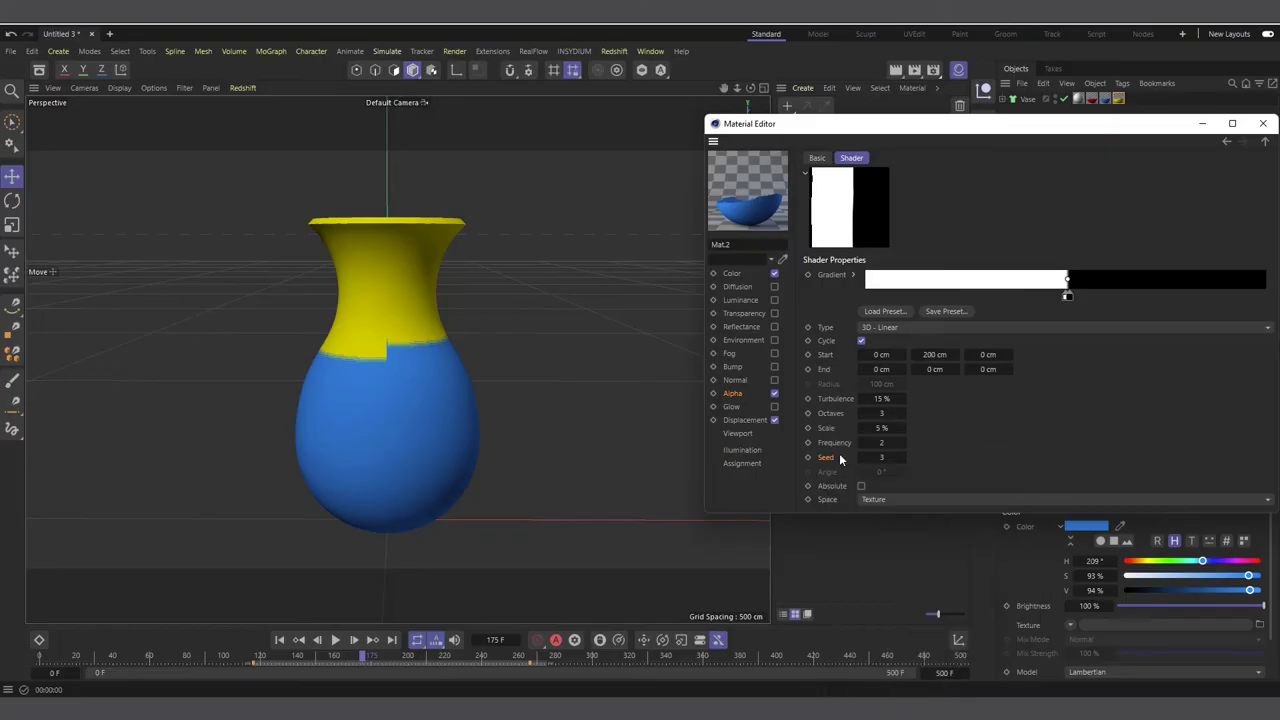
Link the blue material's displacement gradient seed to the alpha seed as Set Driven (Absolute)
left_click(752, 419)
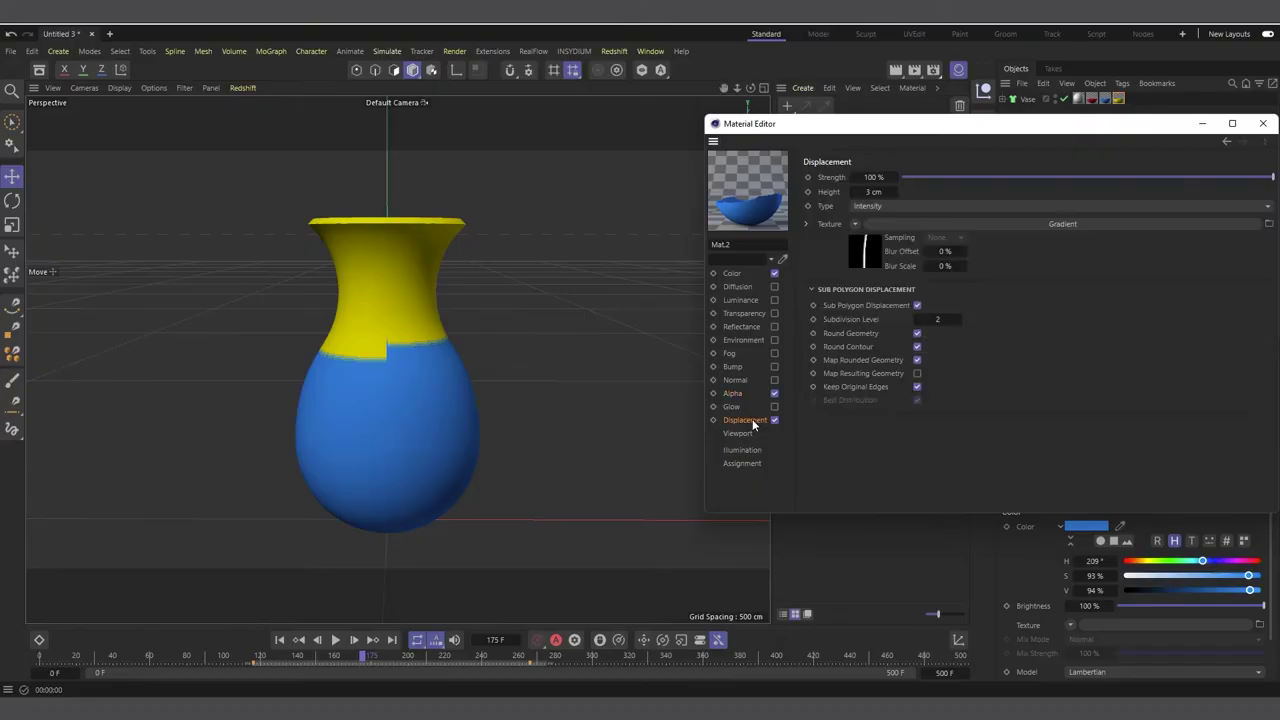
left_click(864, 290)
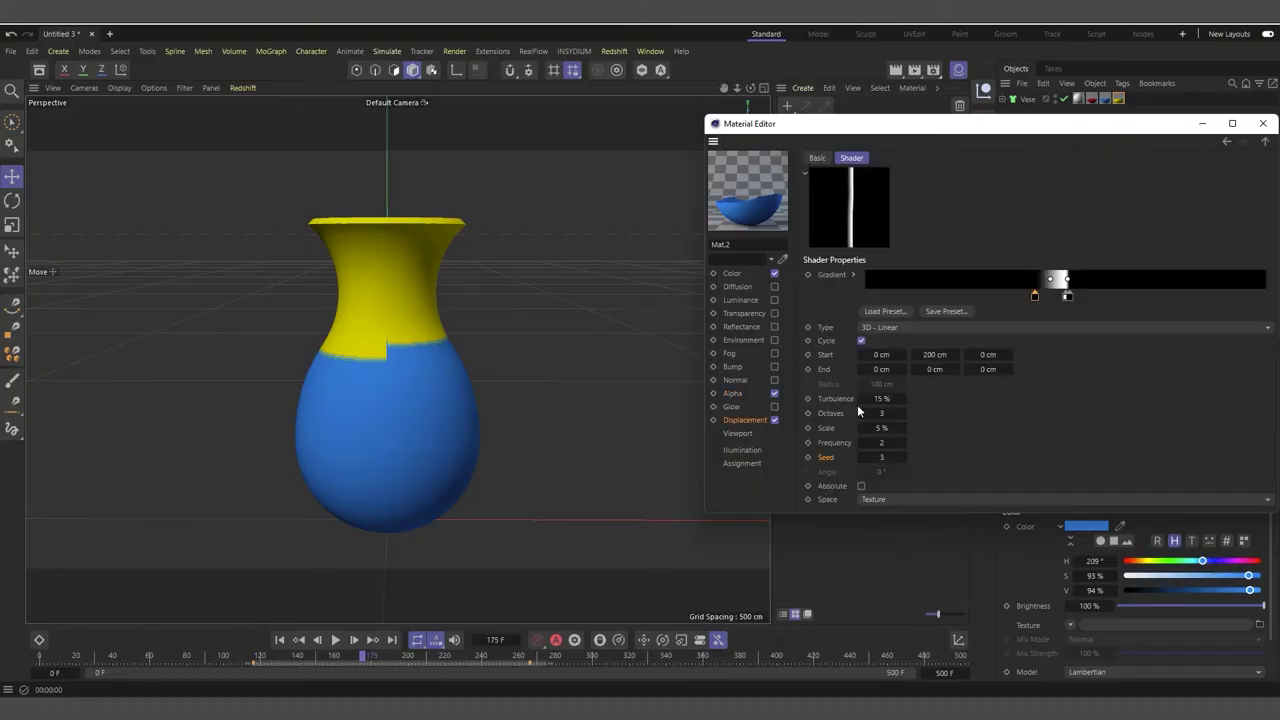
right_click(830, 457)
mouse_move(880, 461)
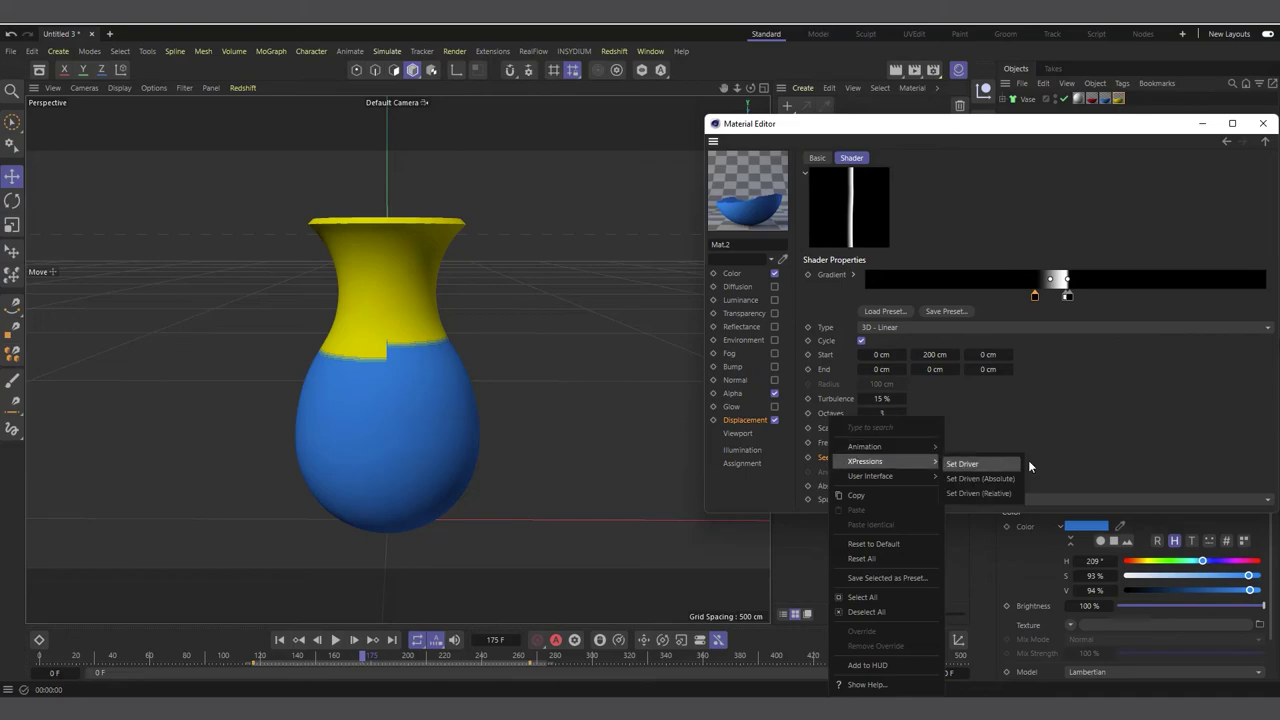
left_click(1010, 479)
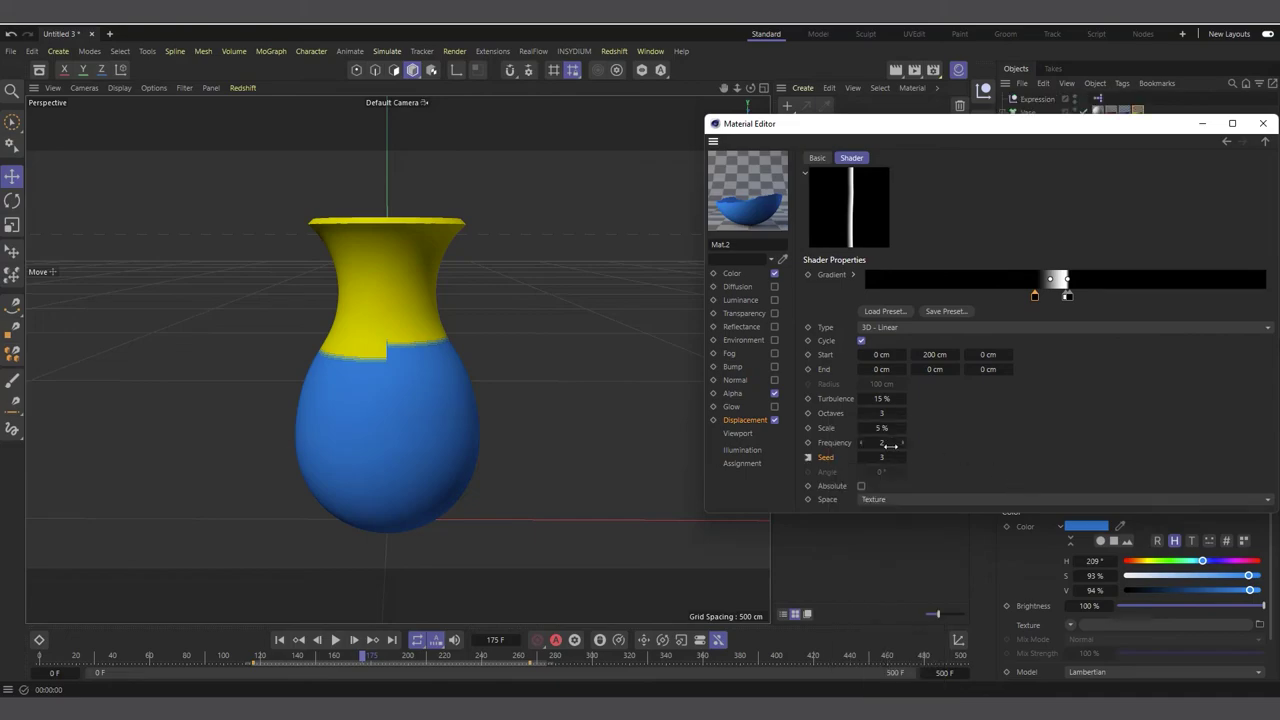
Set the blue material's alpha gradient seed to 5 and check the linked seed in the displacement gradient
left_click(733, 393)
left_click(887, 302)
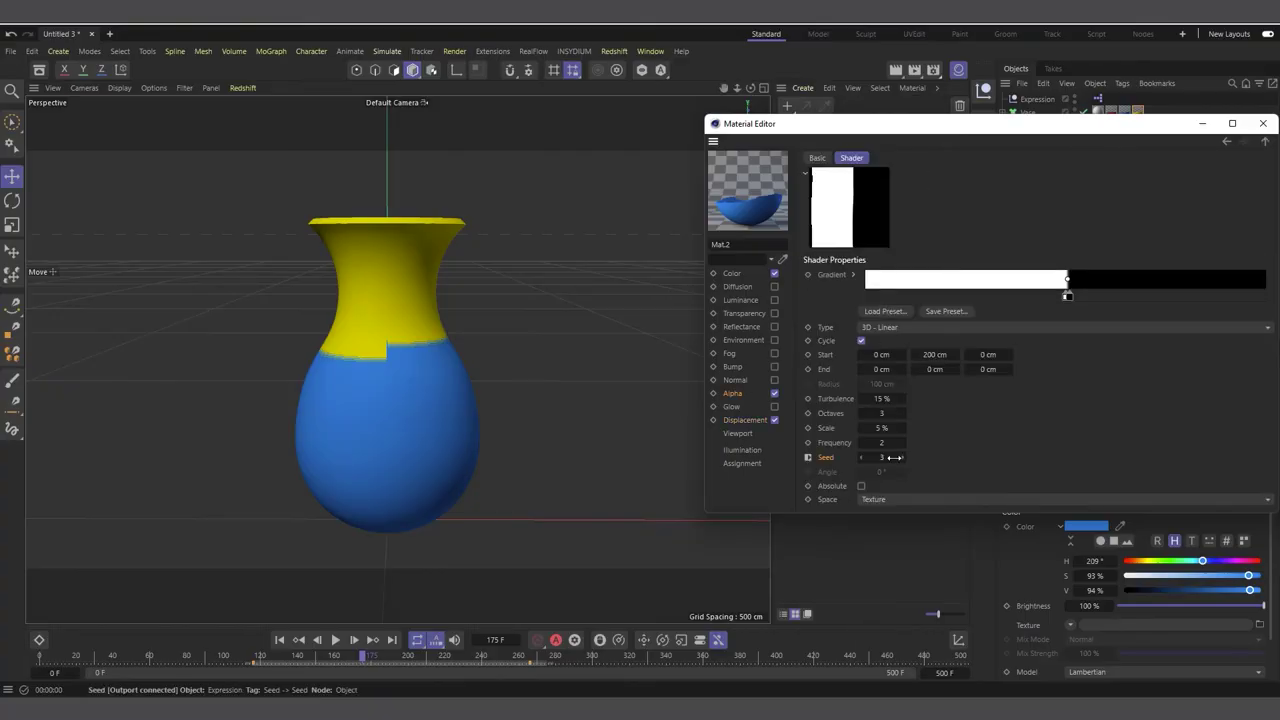
left_click_drag(898, 457, 904, 456)
left_click(737, 421)
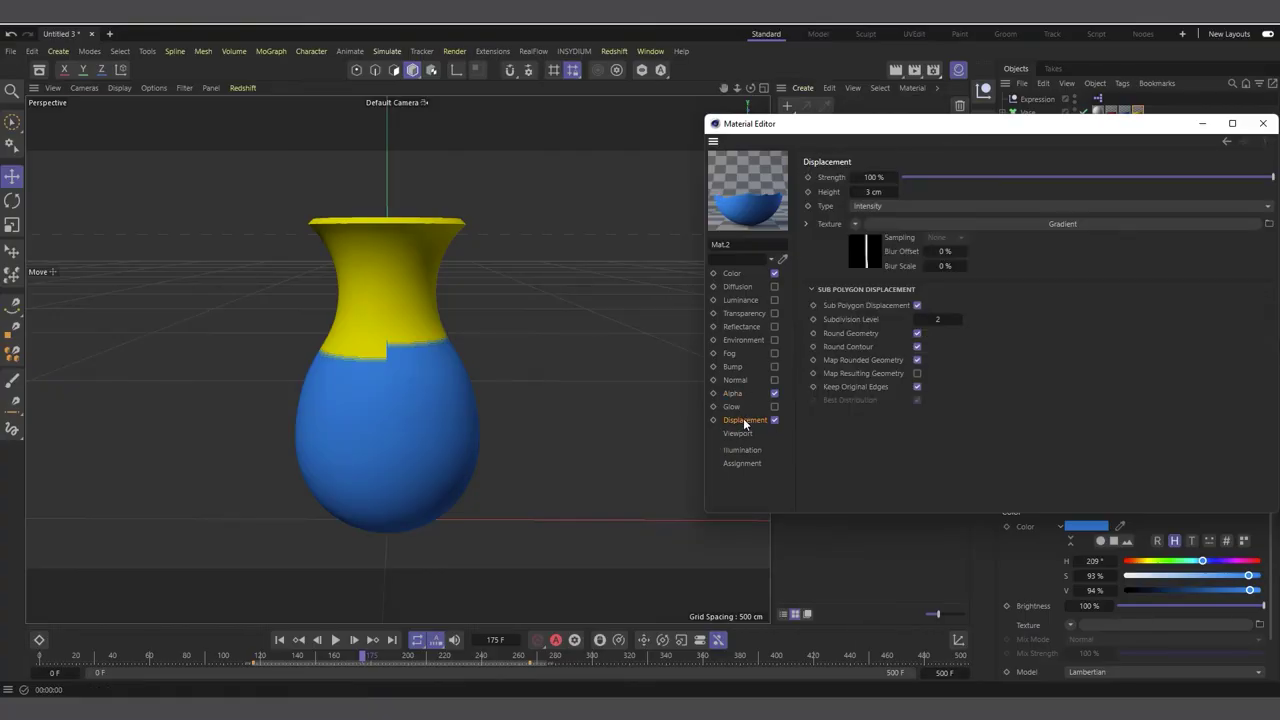
left_click(856, 297)
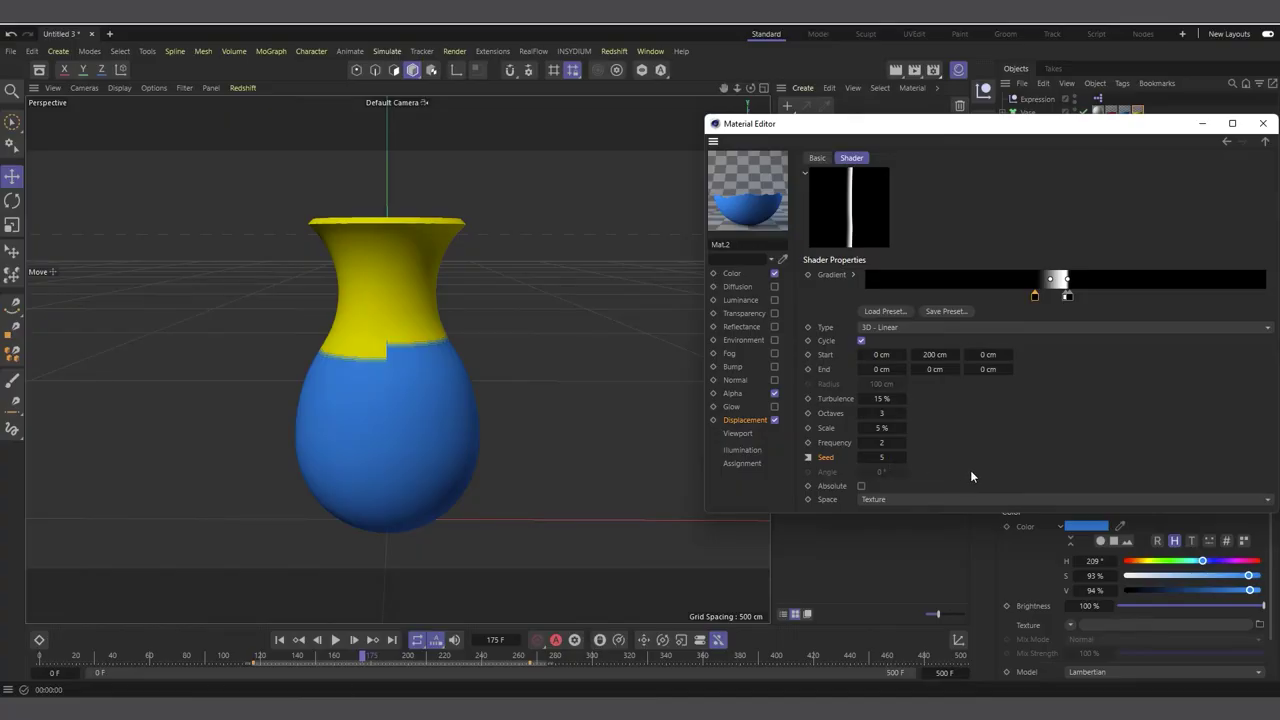
left_click_drag(1143, 127, 881, 135)
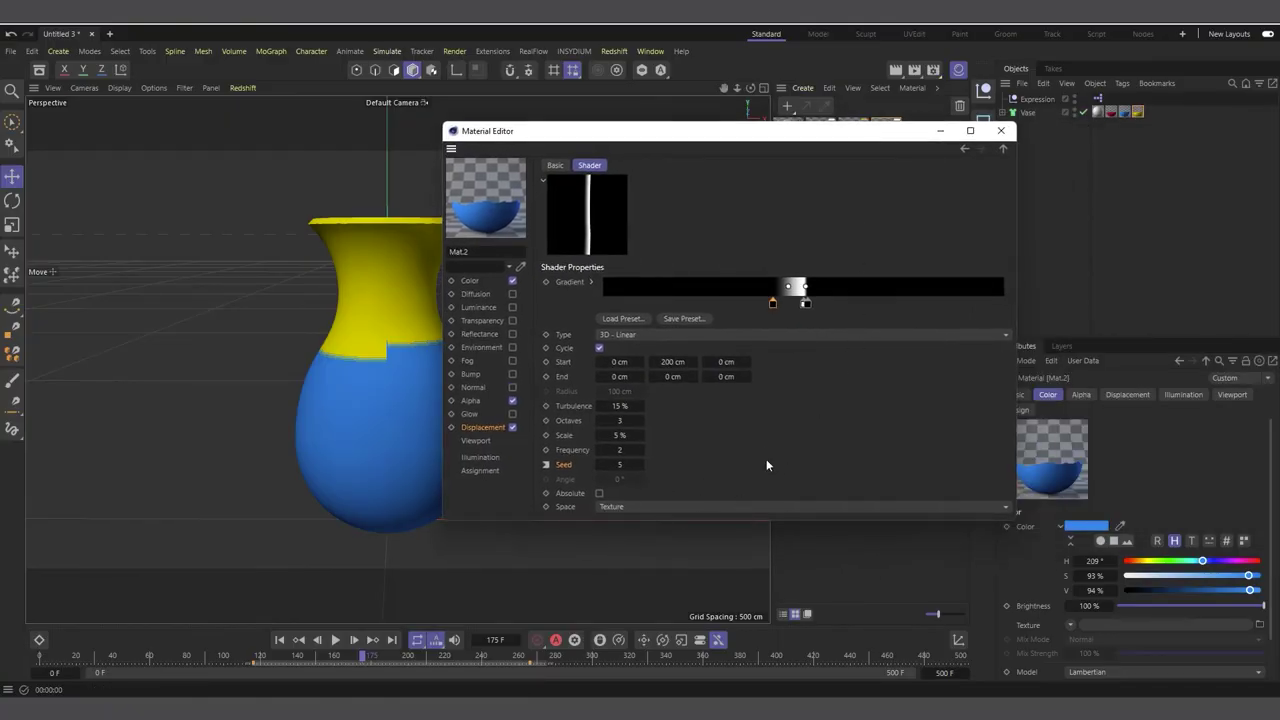
right_click(474, 429)
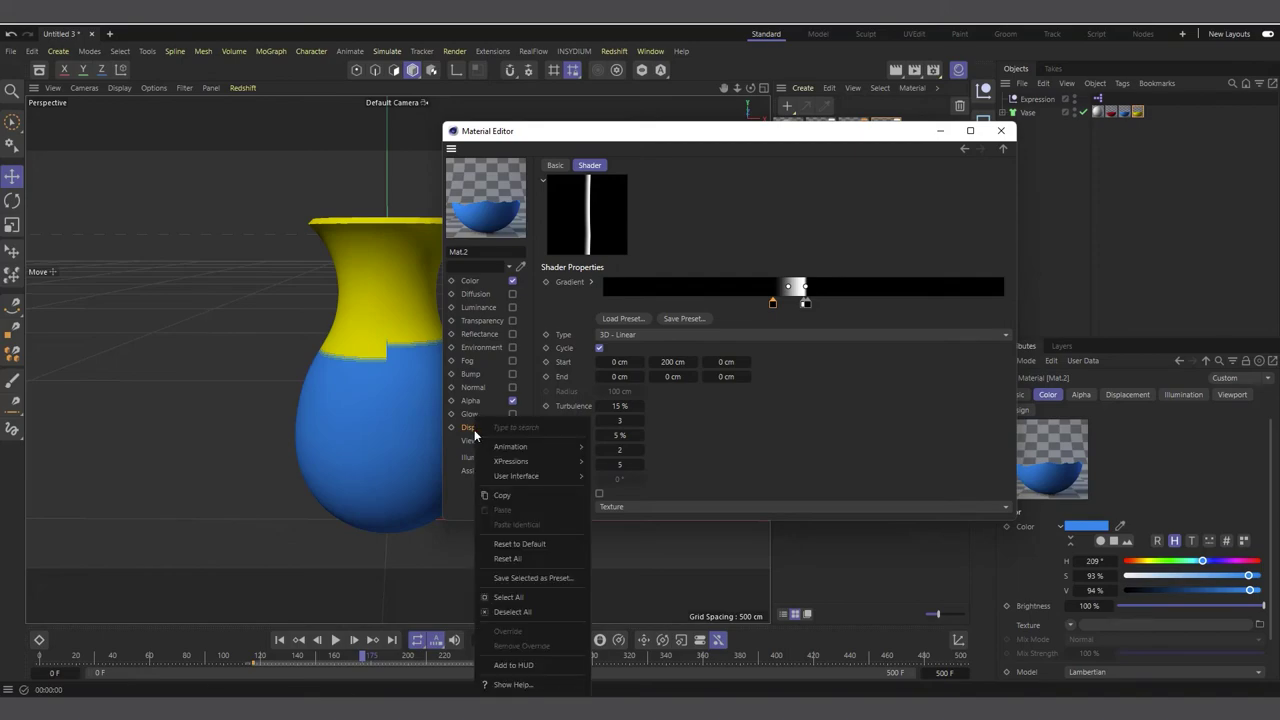
mouse_move(581, 463)
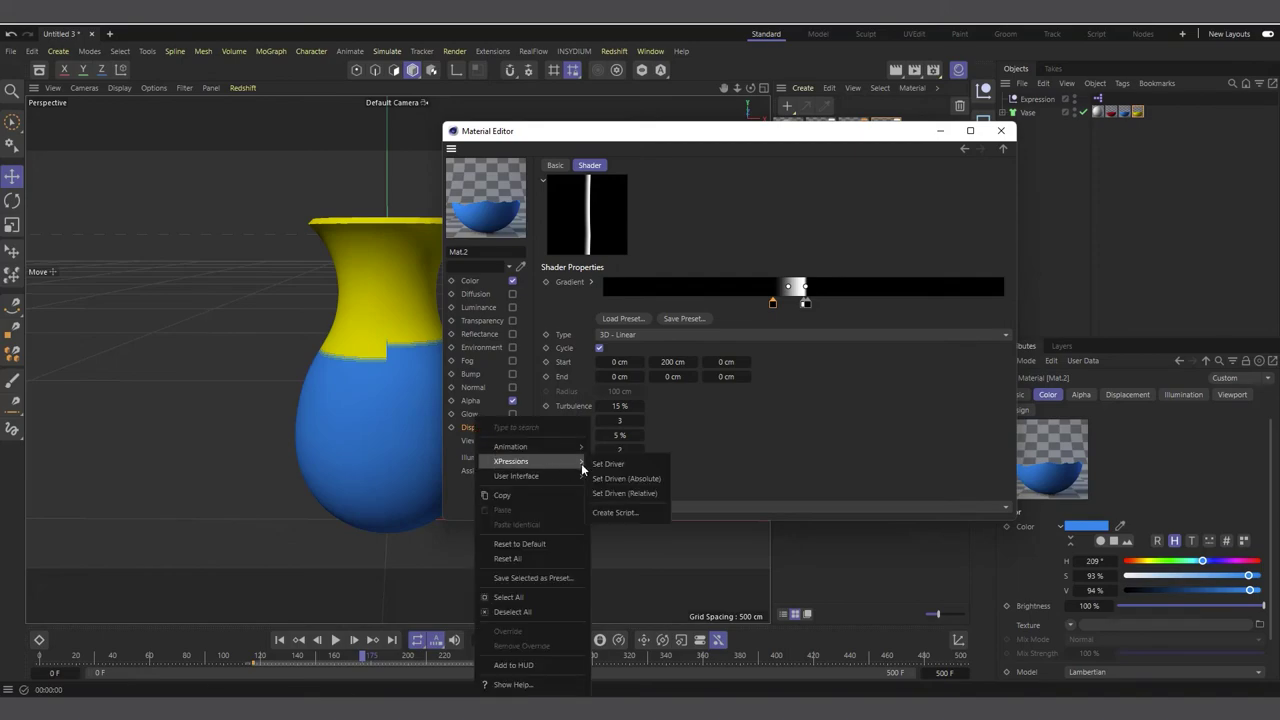
left_click(744, 470)
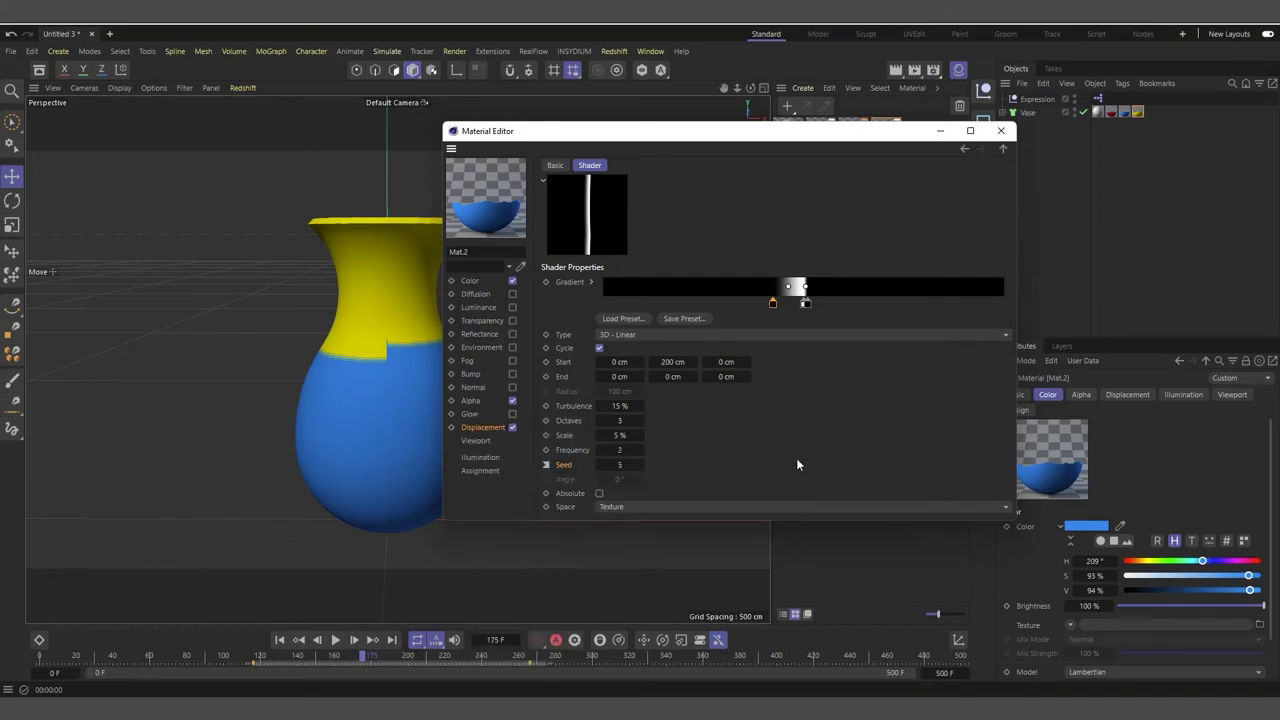
Examine the XPression driver options available for the blue material's alpha texture
left_click(484, 401)
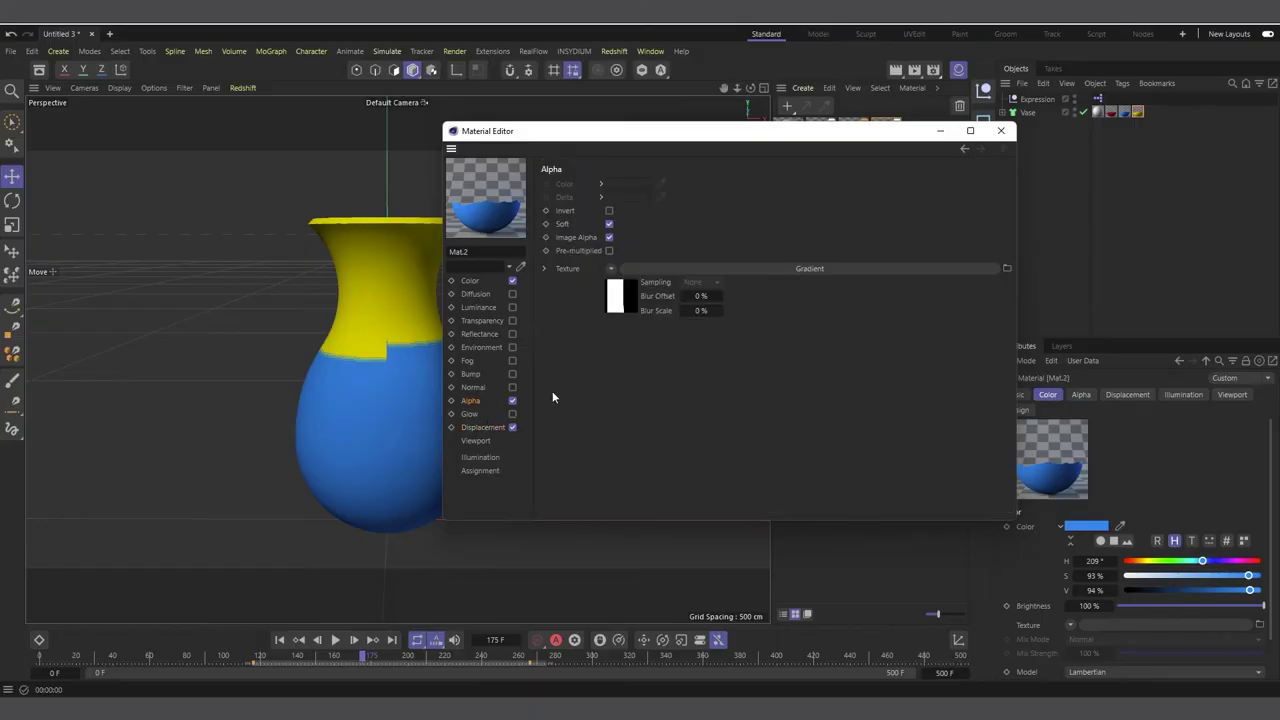
right_click(567, 264)
mouse_move(620, 297)
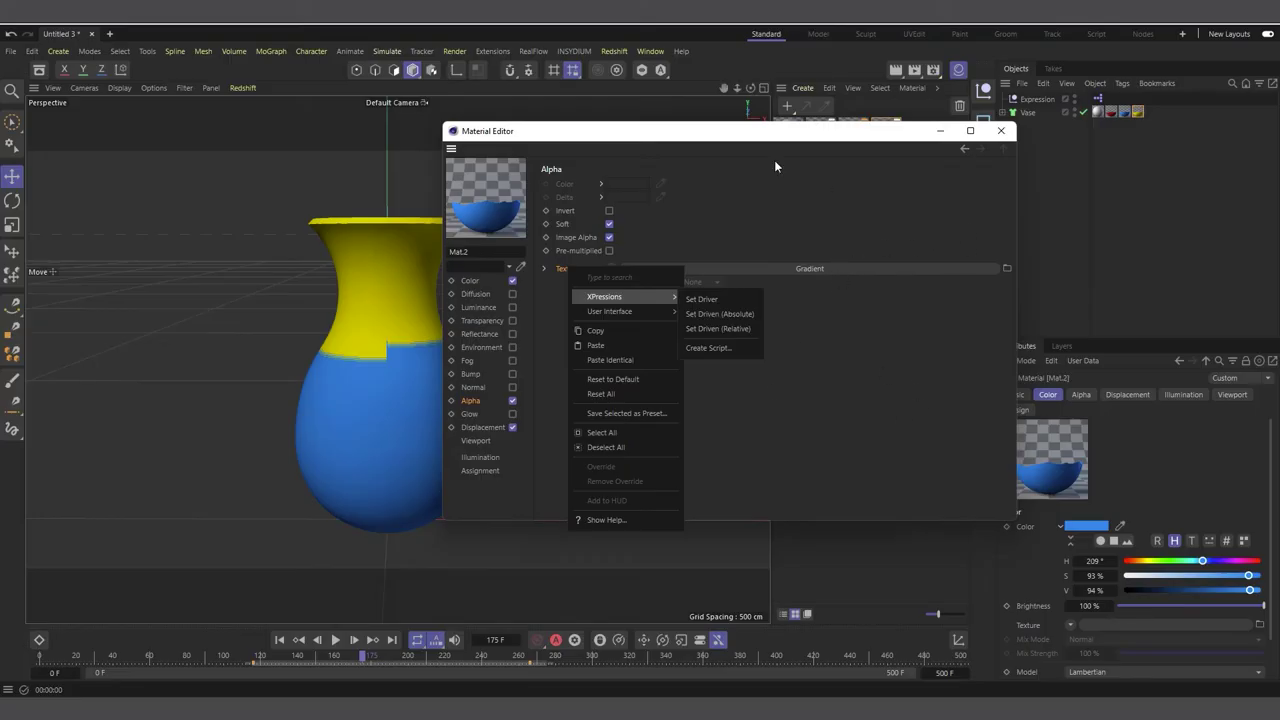
left_click(536, 369)
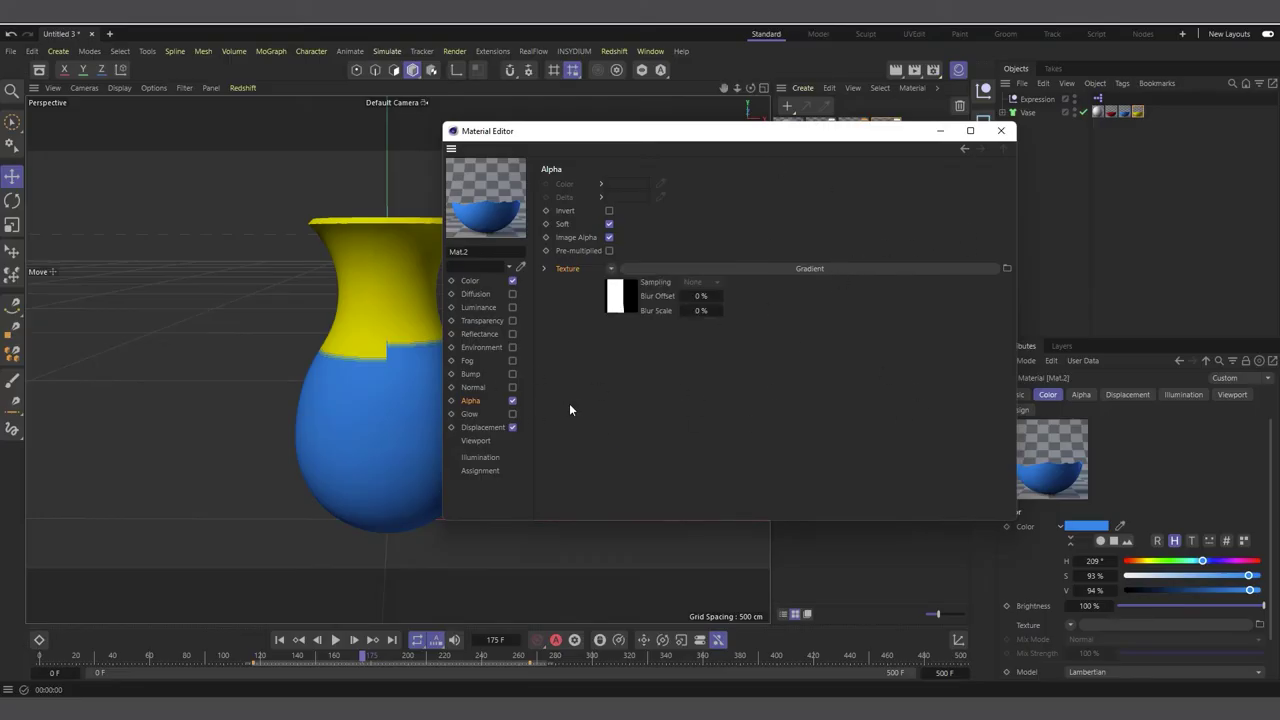
Close the blue material's editor and play the animation, stopping at frame 266
left_click(1000, 130)
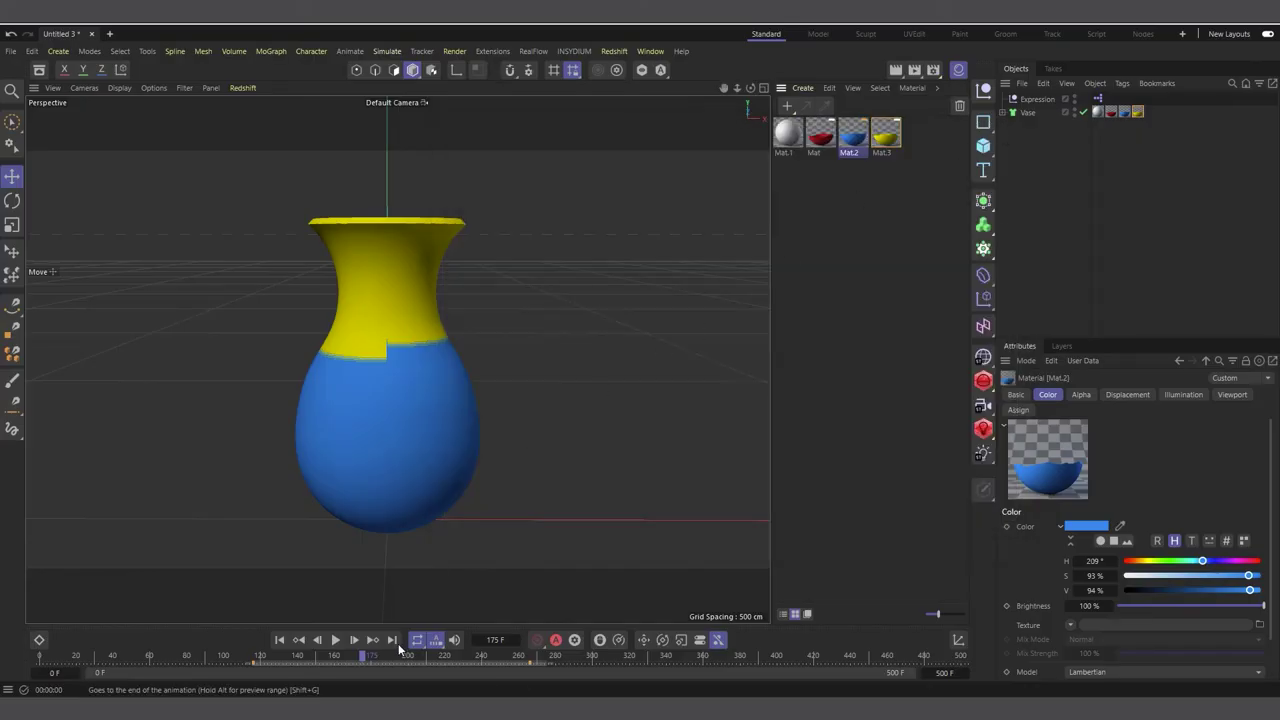
left_click(336, 641)
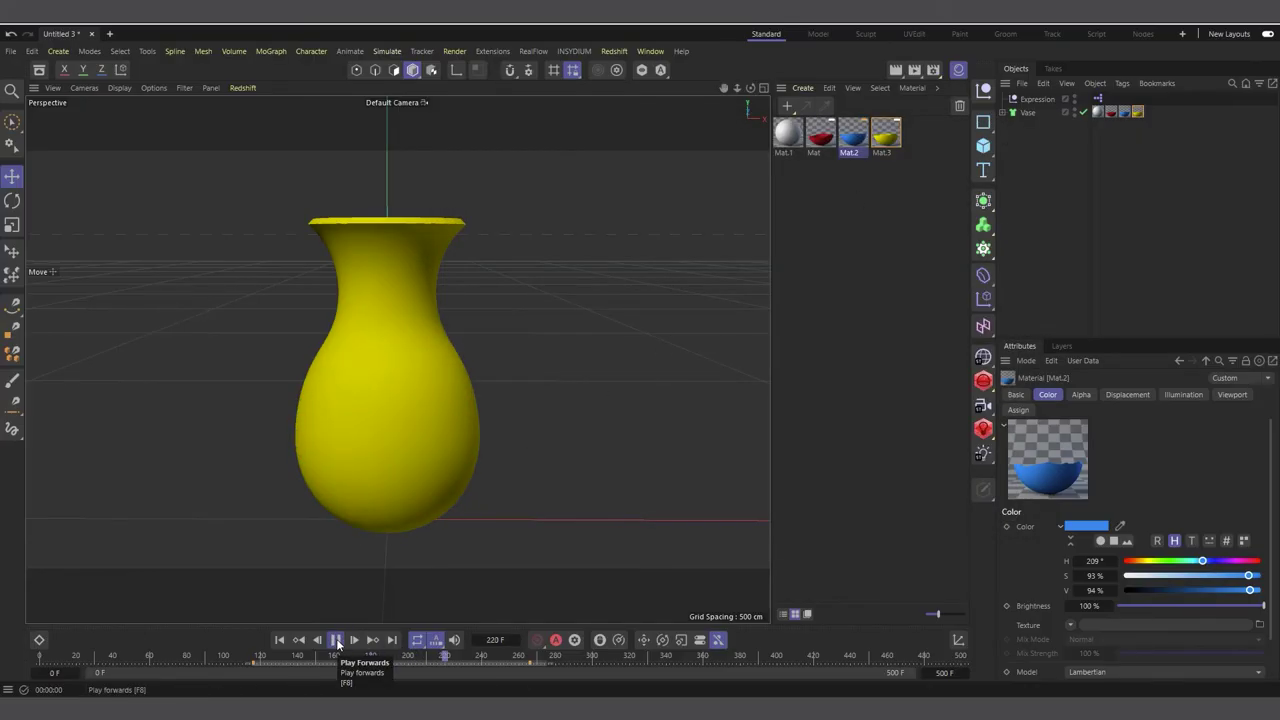
left_click(336, 641)
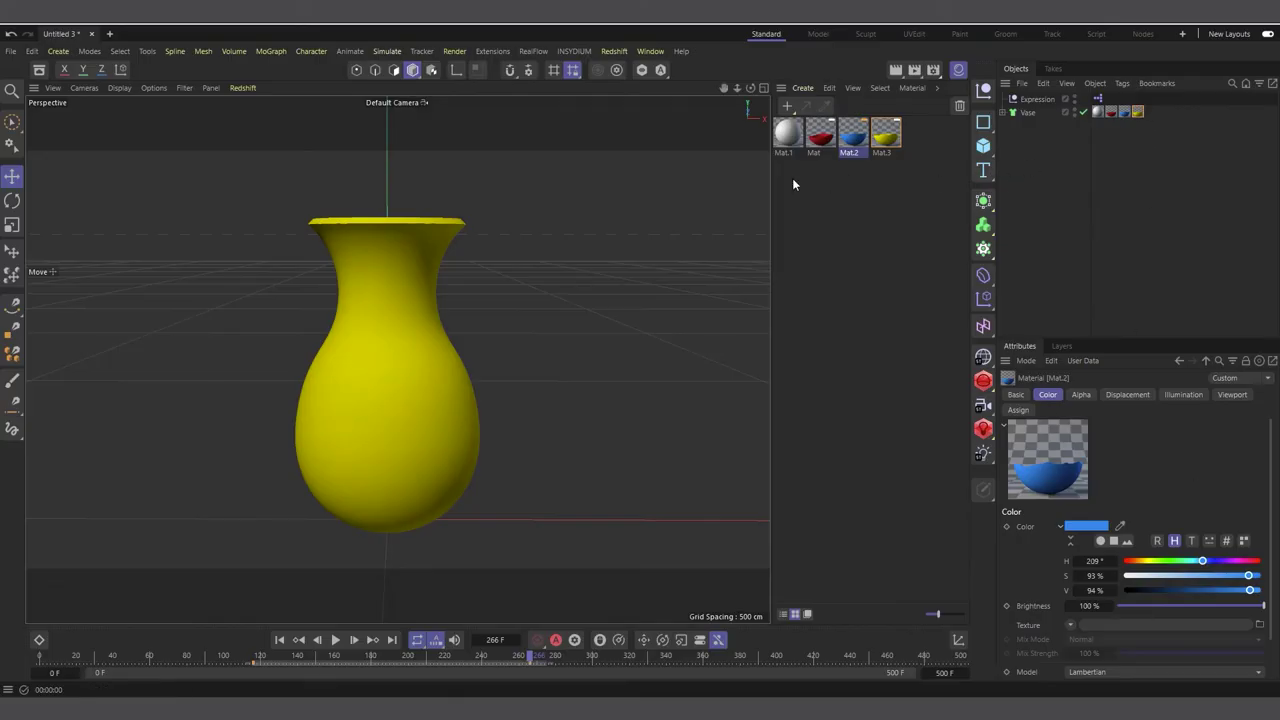
Add the Artificial Stone 01 material from the asset library's Stone materials to the scene
double_click(887, 136)
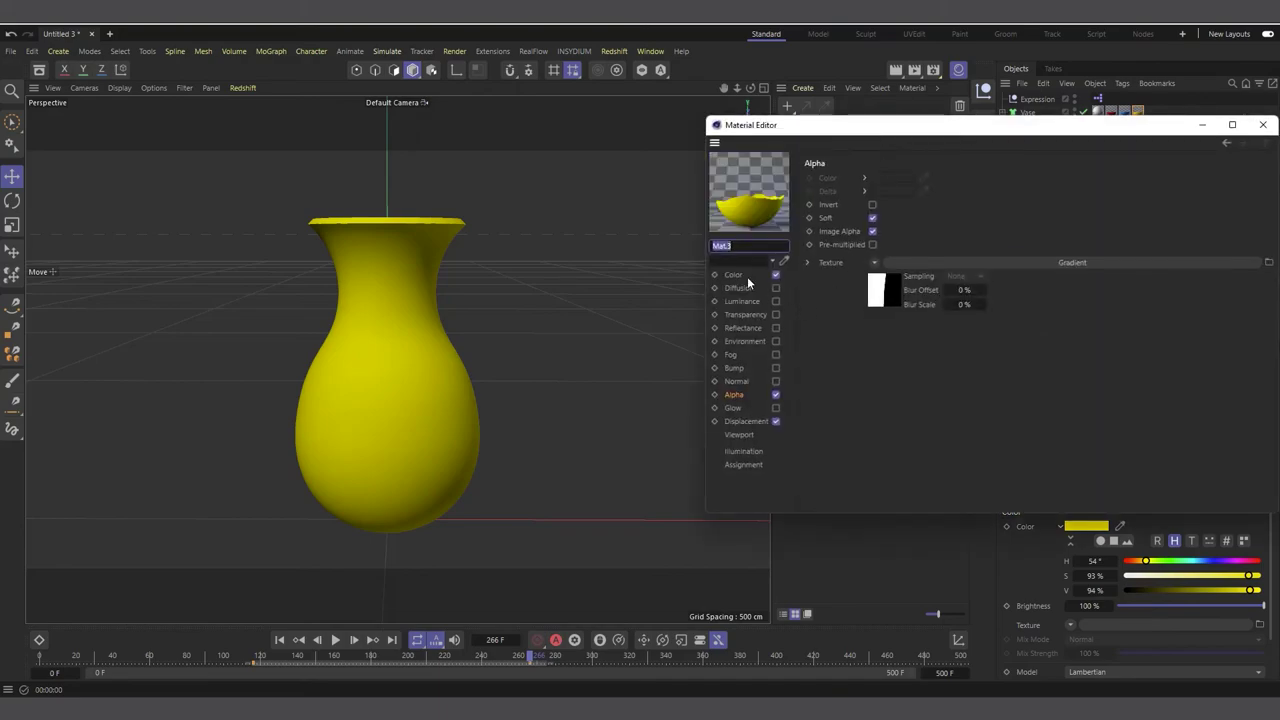
left_click(740, 275)
left_click(39, 69)
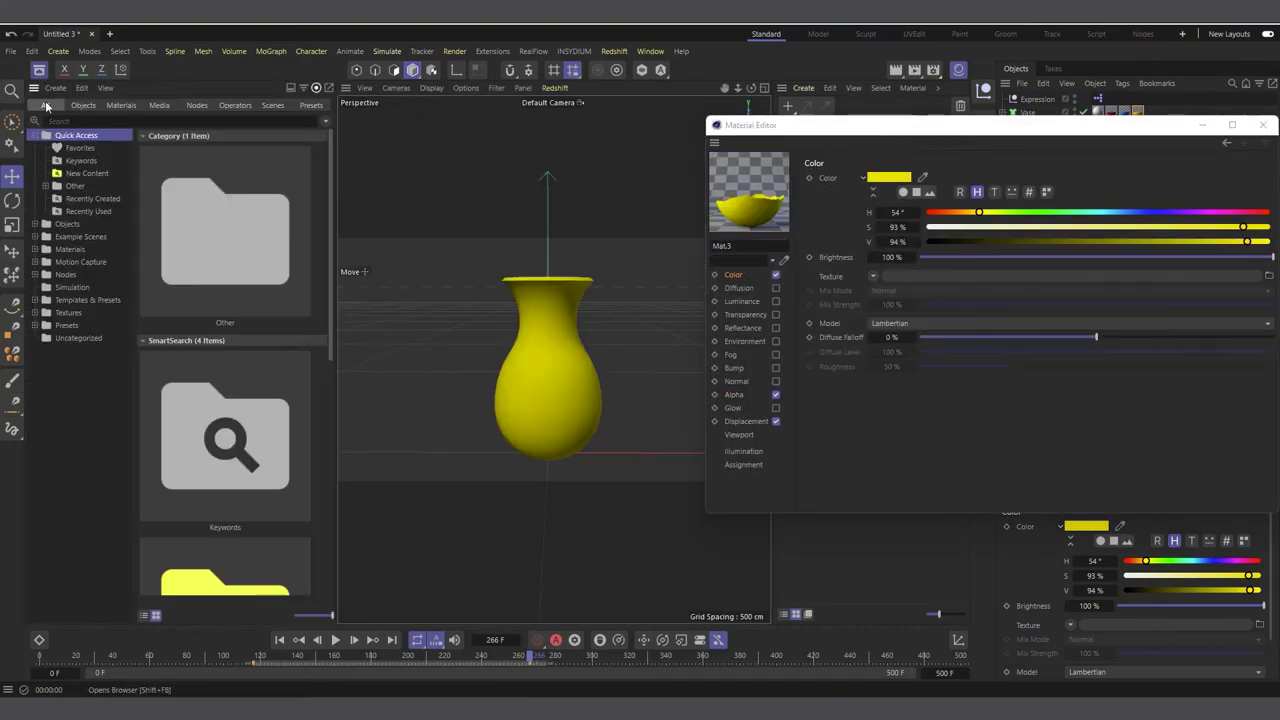
left_click(121, 105)
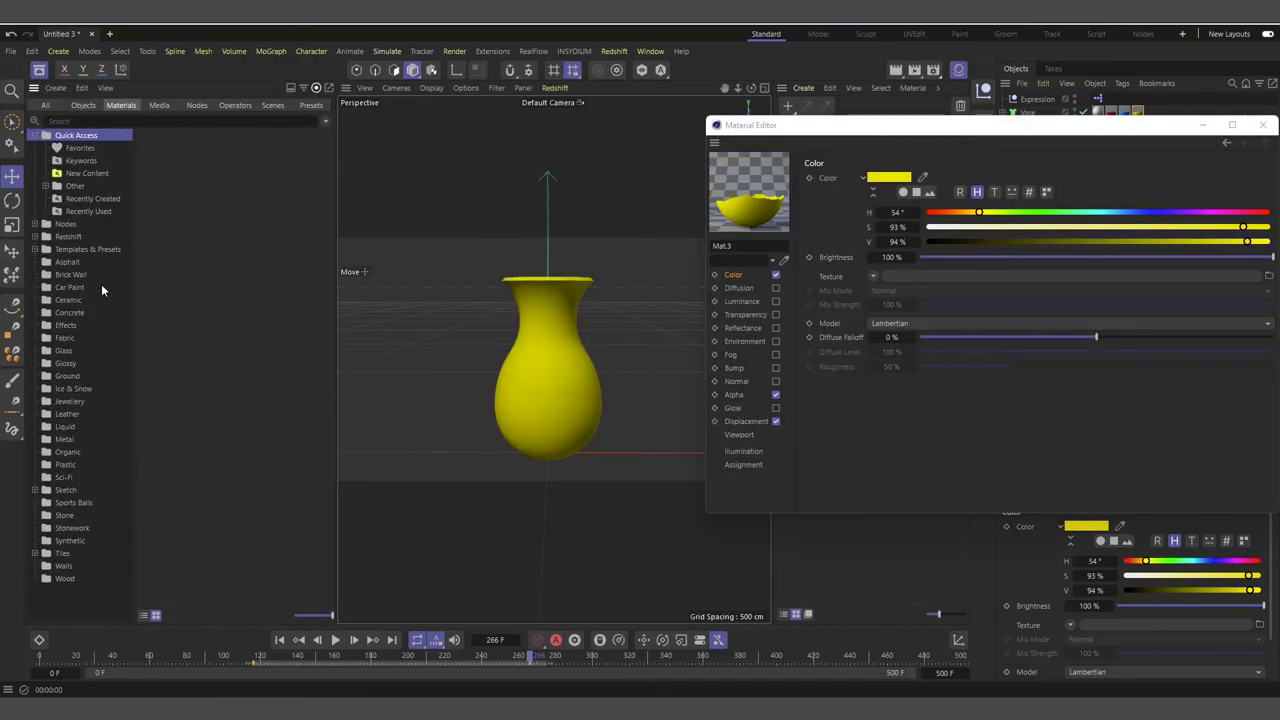
left_click(64, 515)
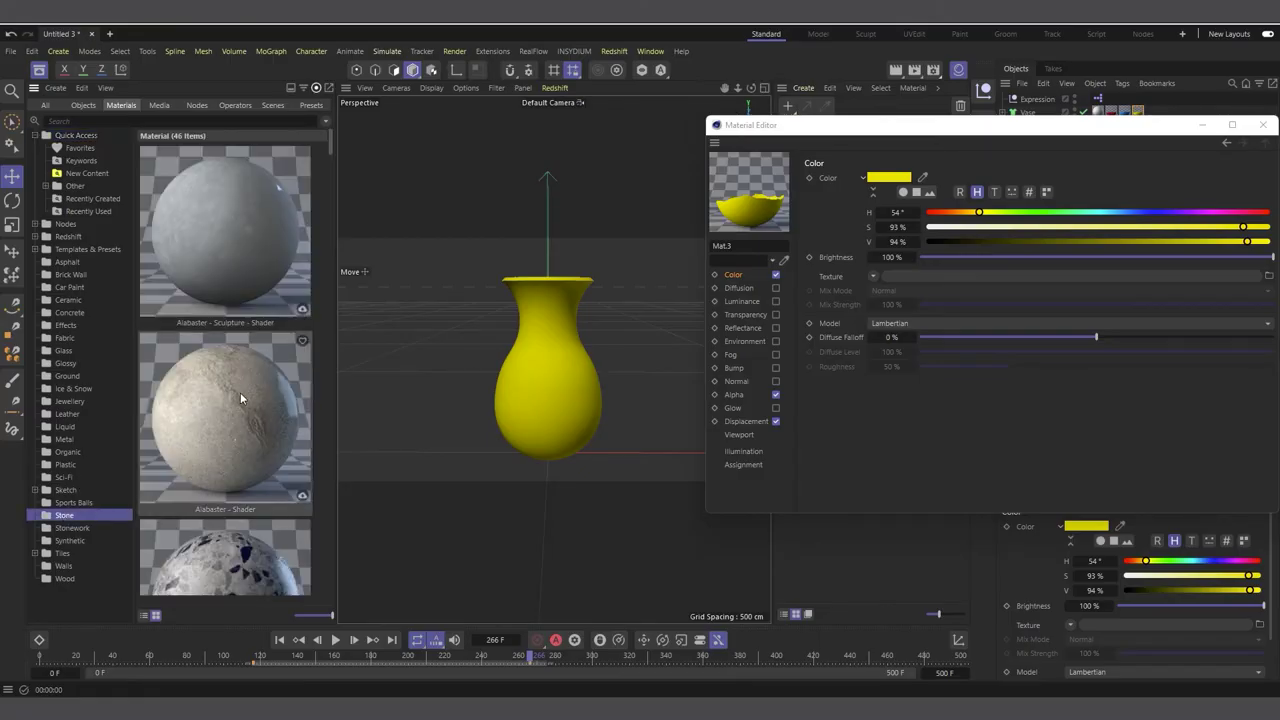
scroll(240, 398, "down", 2)
left_click(230, 461)
left_click_drag(940, 132, 996, 286)
left_click_drag(235, 477, 798, 138)
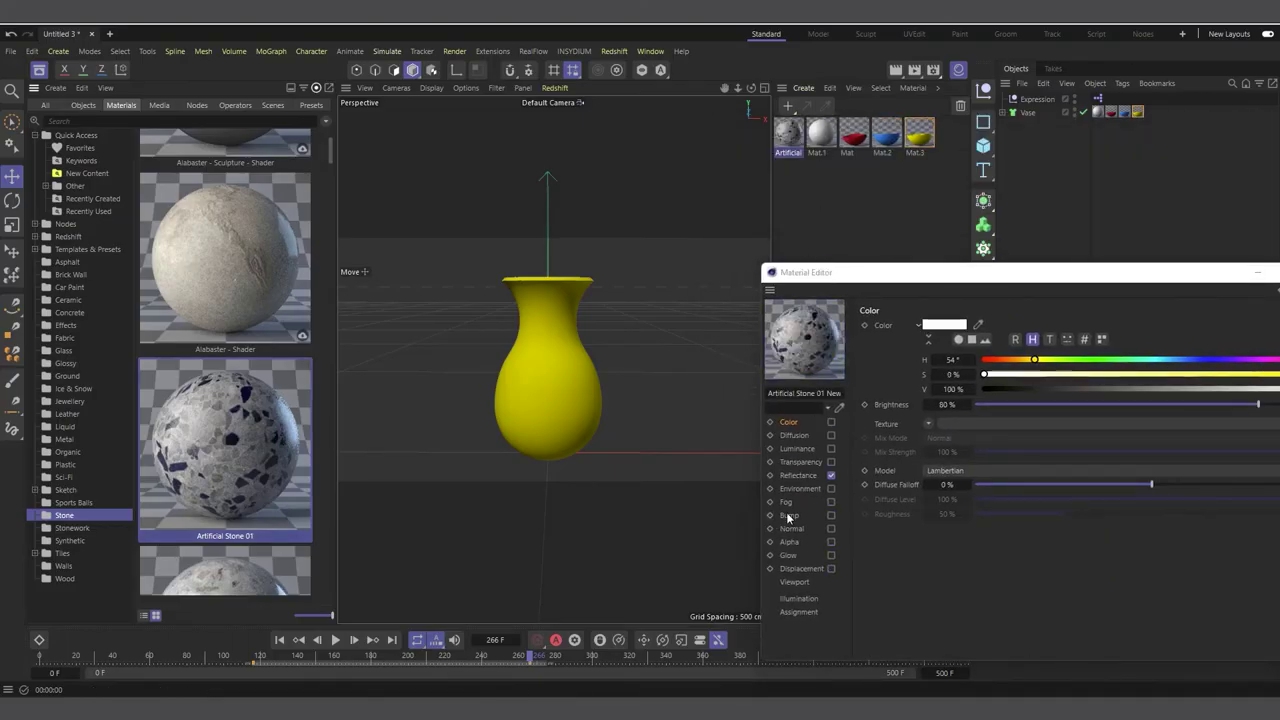
Copy the layer color texture from Layer 1 of the Artificial Stone 01 material's reflectance and close its editor
left_click(805, 474)
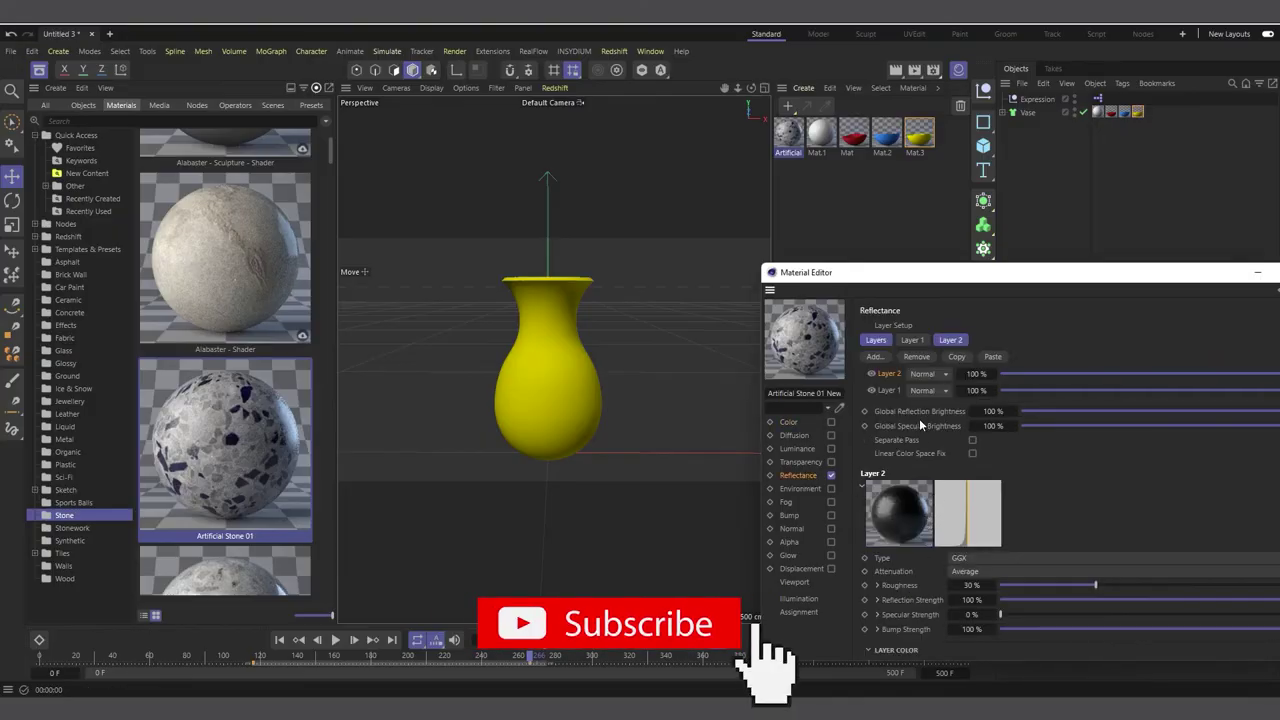
left_click(893, 390)
scroll(916, 590, "down", 2)
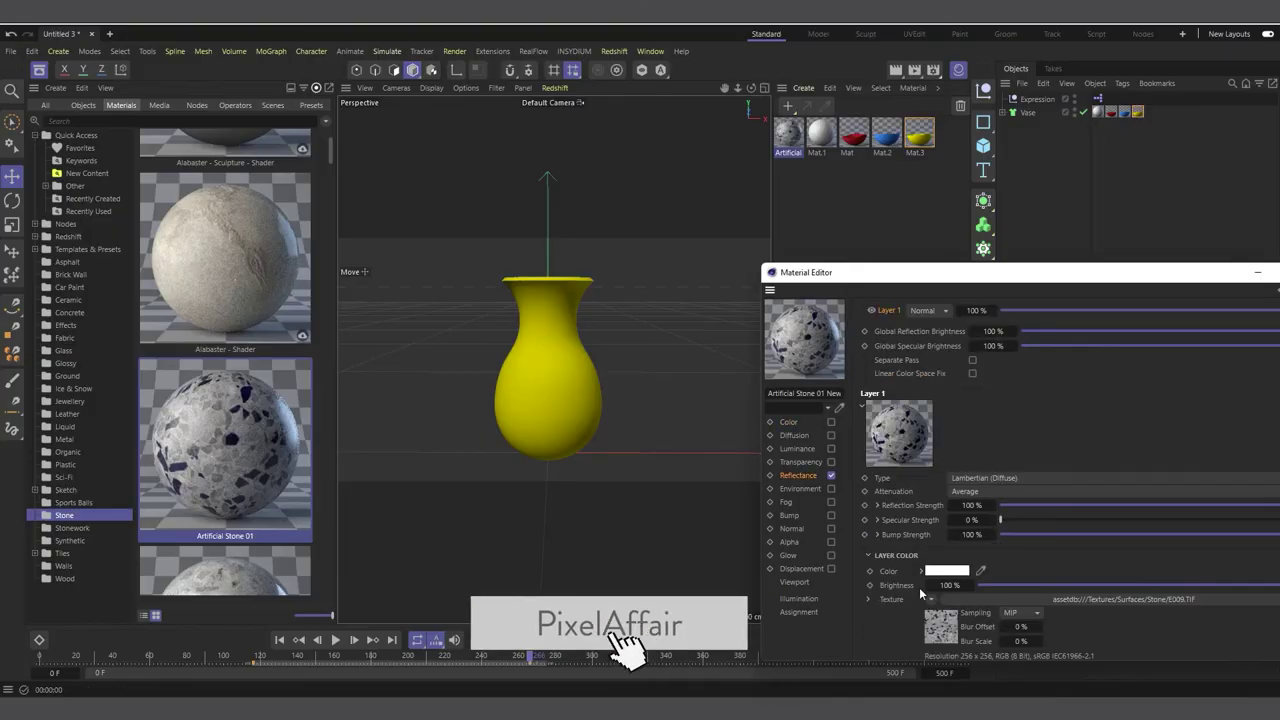
right_click(888, 601)
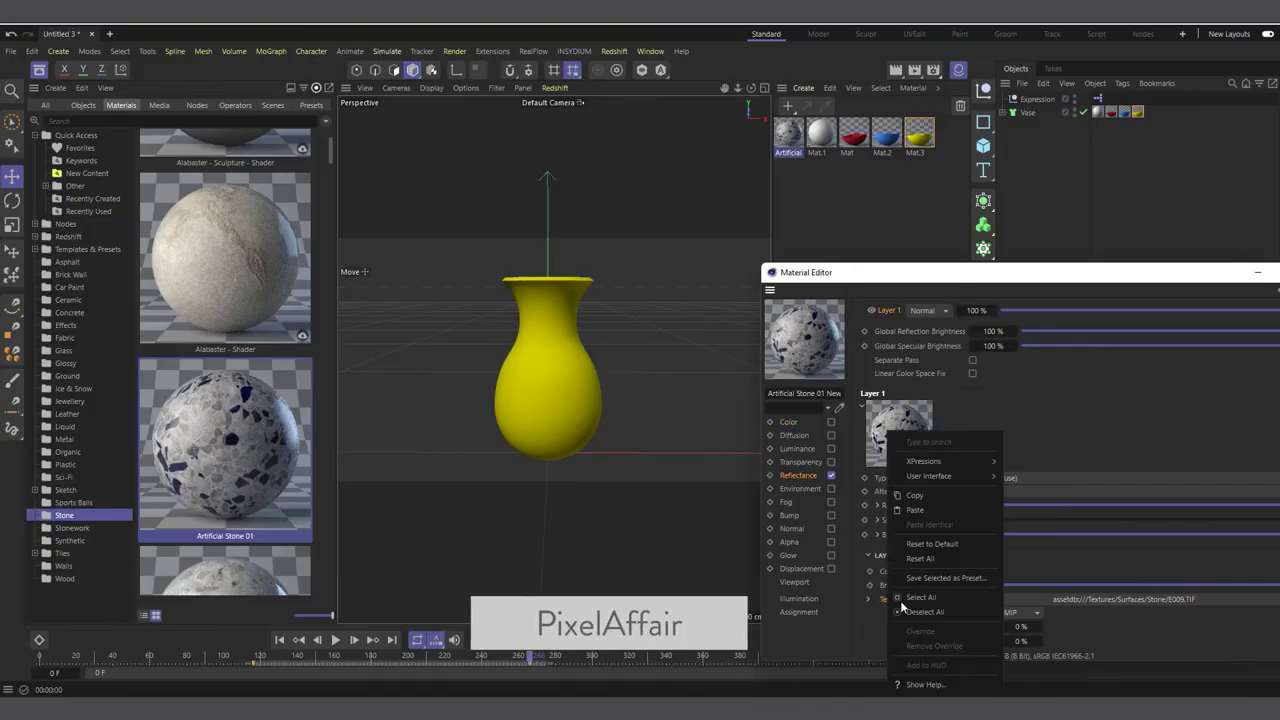
left_click(943, 496)
left_click_drag(1265, 270, 1127, 272)
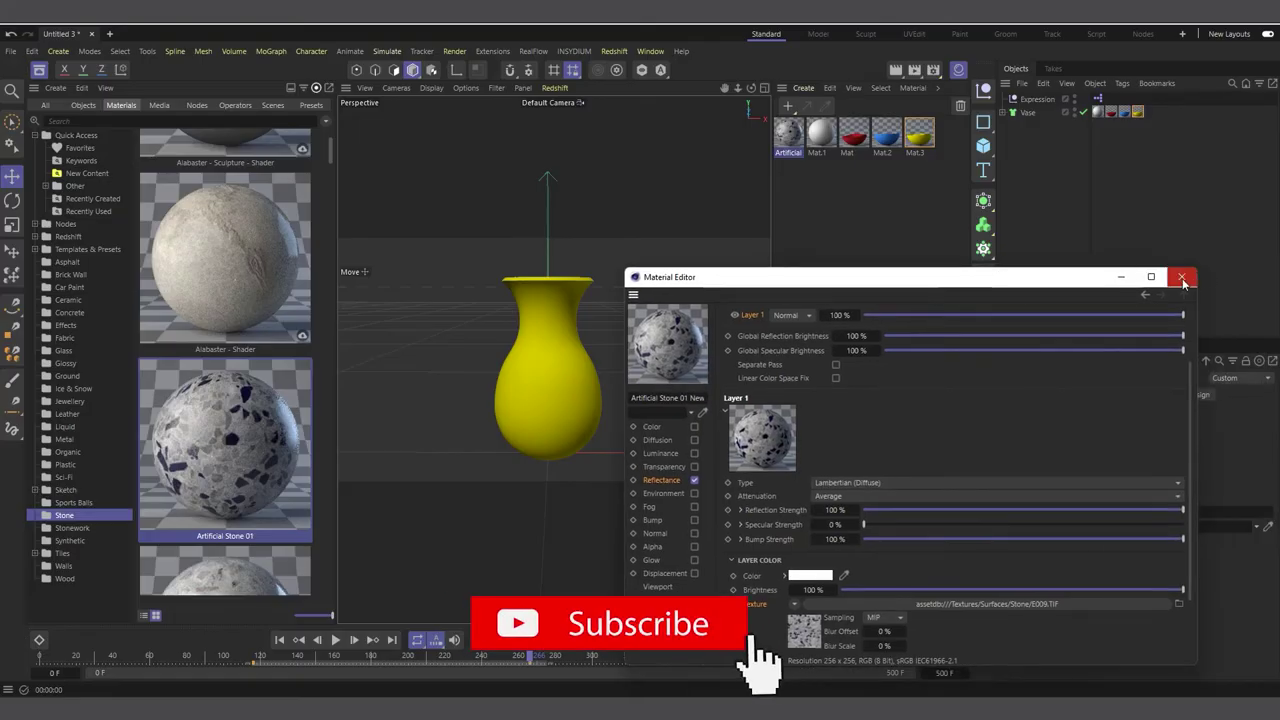
left_click(1181, 273)
Paste the copied stone texture into the yellow material's color channel, and close its editor and the asset library
double_click(922, 140)
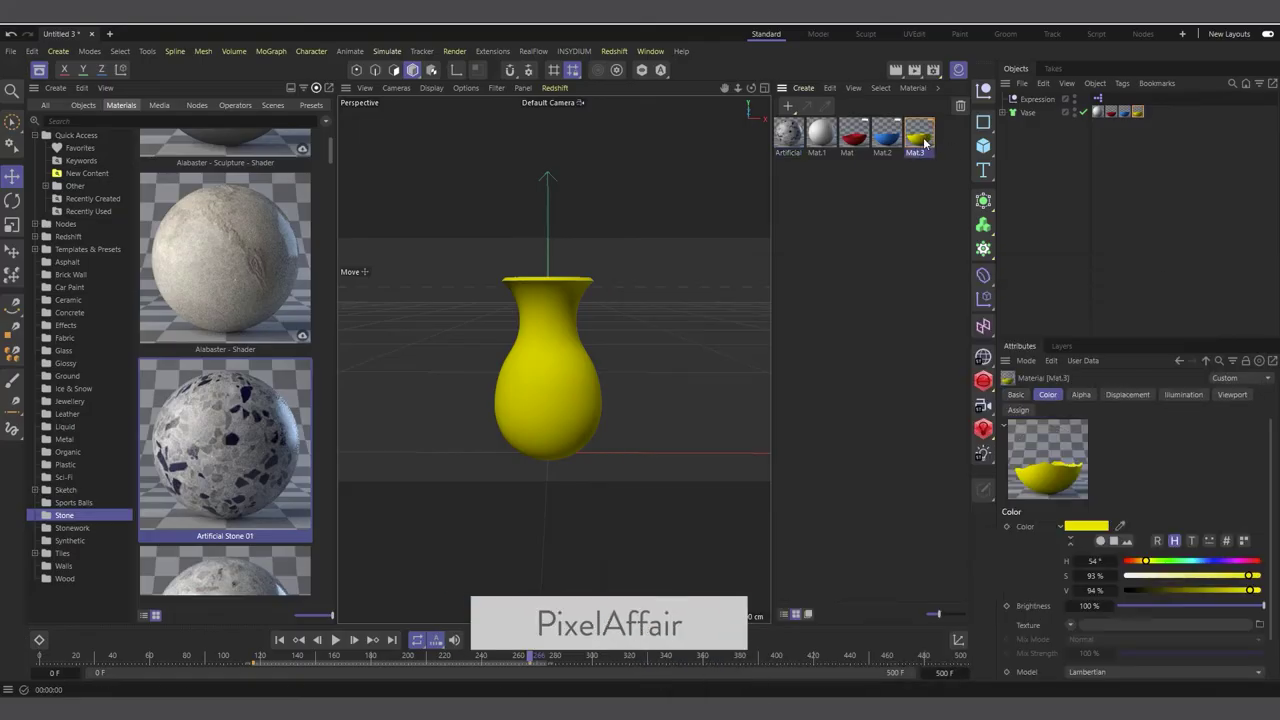
left_click(753, 277)
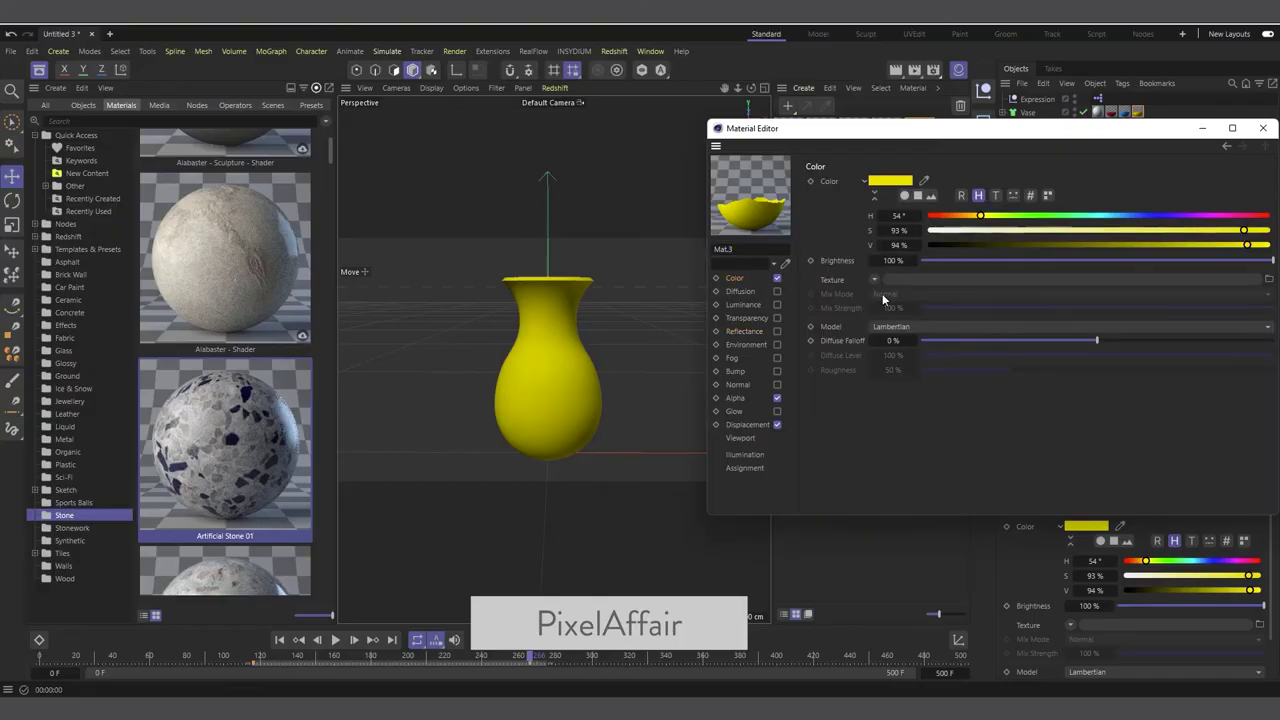
right_click(840, 284)
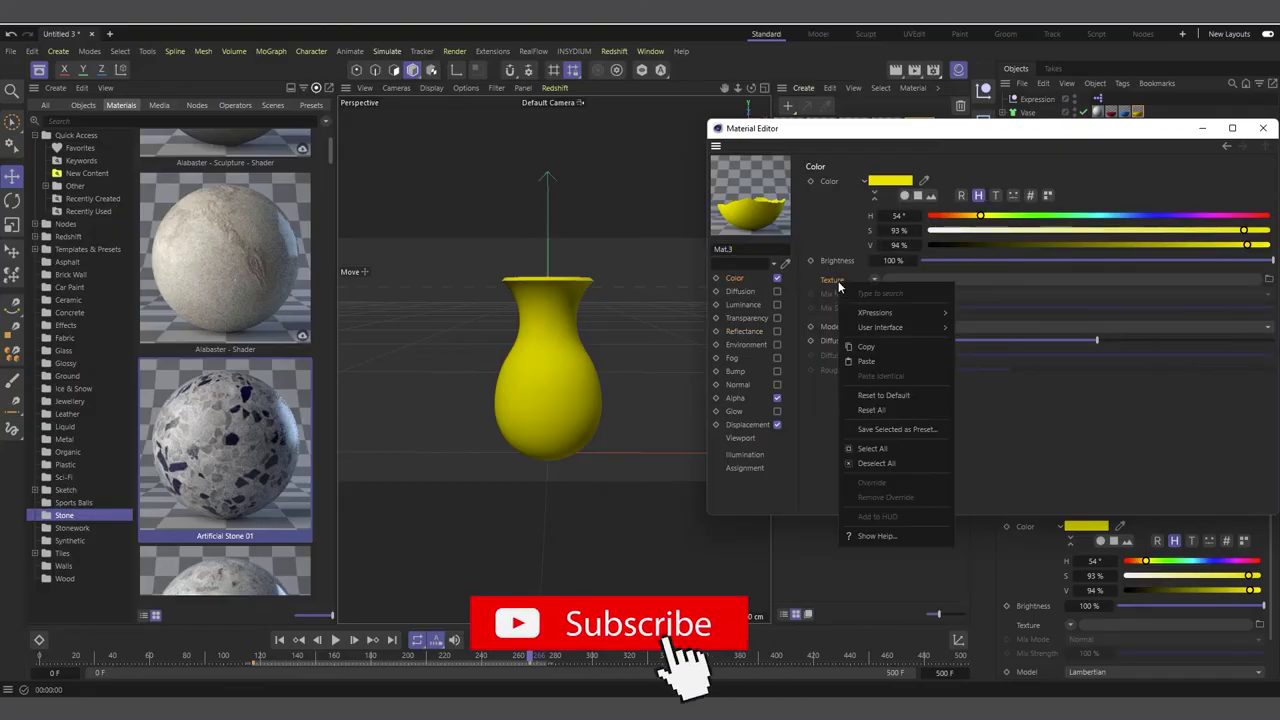
left_click(904, 360)
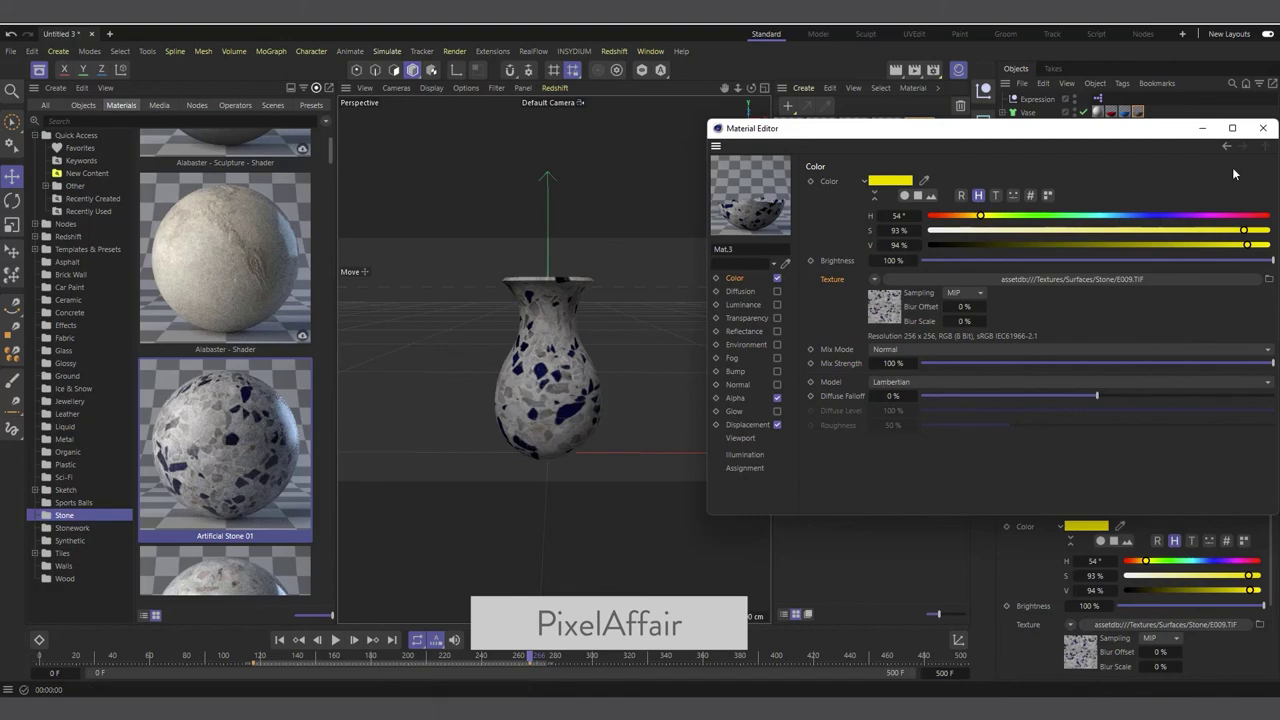
left_click(1263, 128)
key("shift+F8")
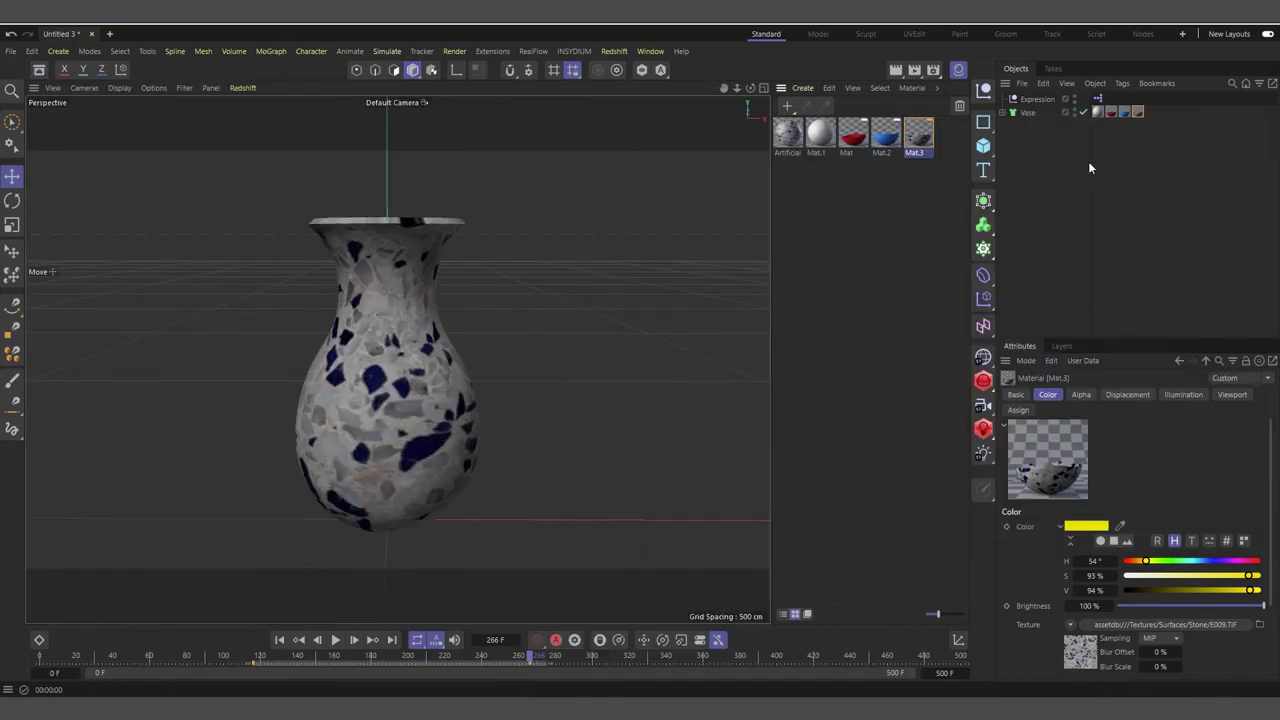
Set Length U and Length V to 40% on the vase's Mat.3 material tag
left_click(1138, 112)
left_click(1044, 394)
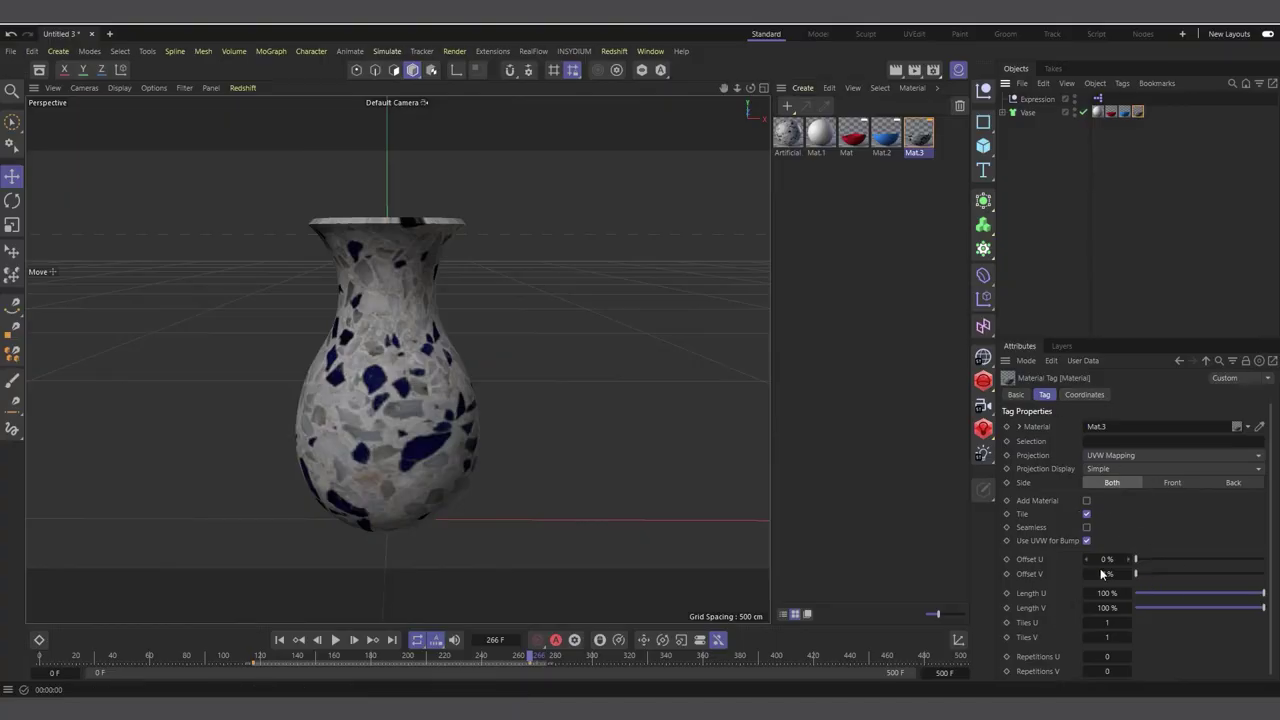
left_click(1108, 593)
type("40")
key("Tab")
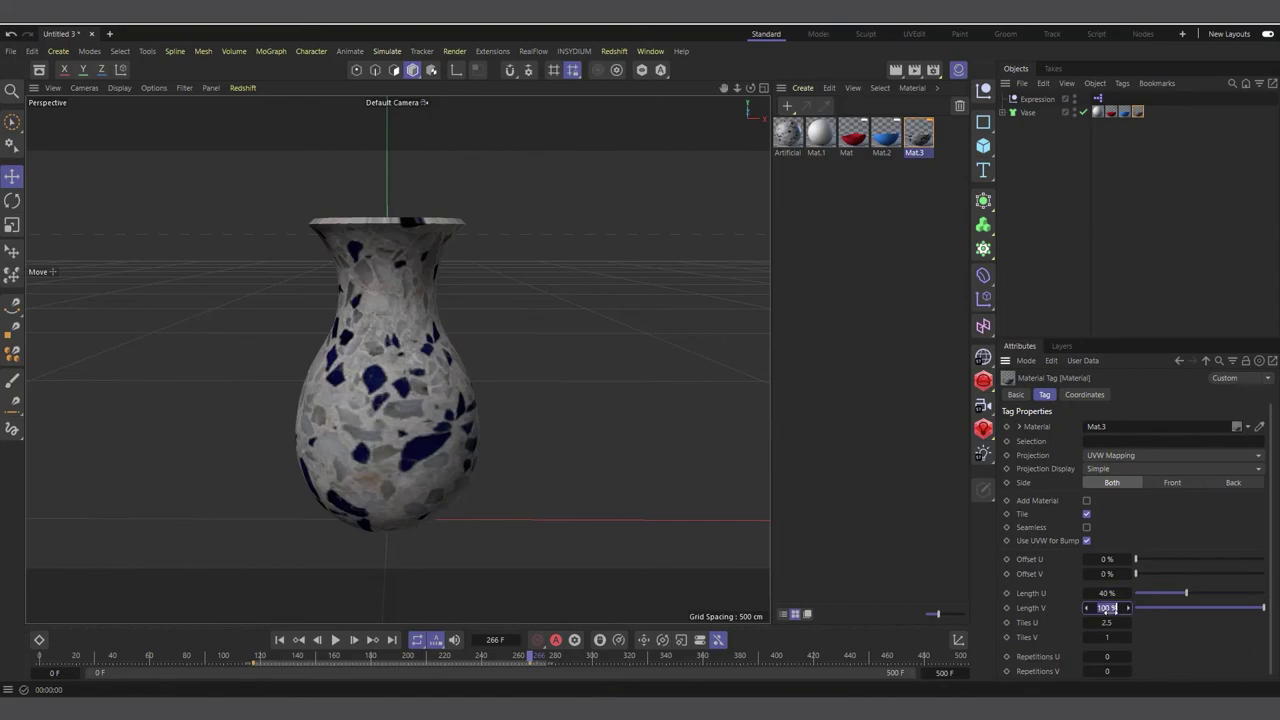
type("40")
key("Return")
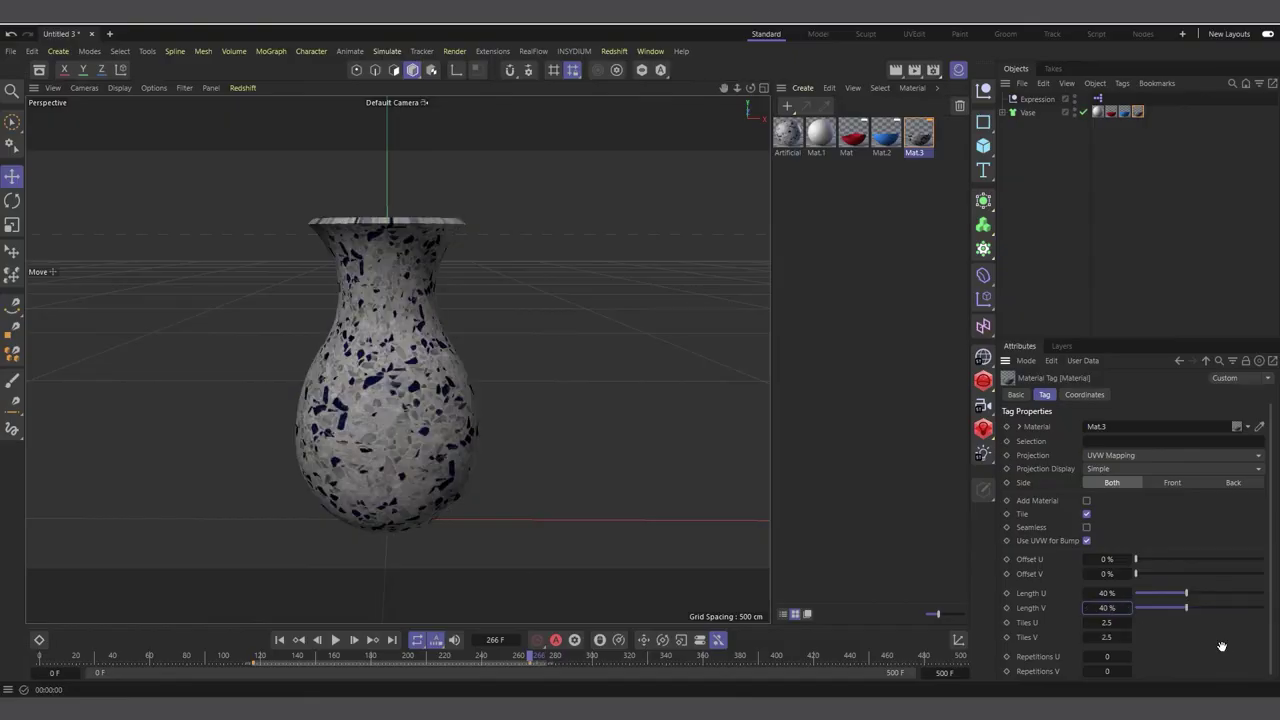
Set the Mat.3 material tag's Offset U to 25% and both Length U and Length V to 20%
mouse_move(1117, 575)
left_mouse_down()
mouse_move(1128, 574)
mouse_move(1120, 566)
mouse_move(1106, 607)
mouse_move(1092, 607)
mouse_move(1116, 608)
left_mouse_up()
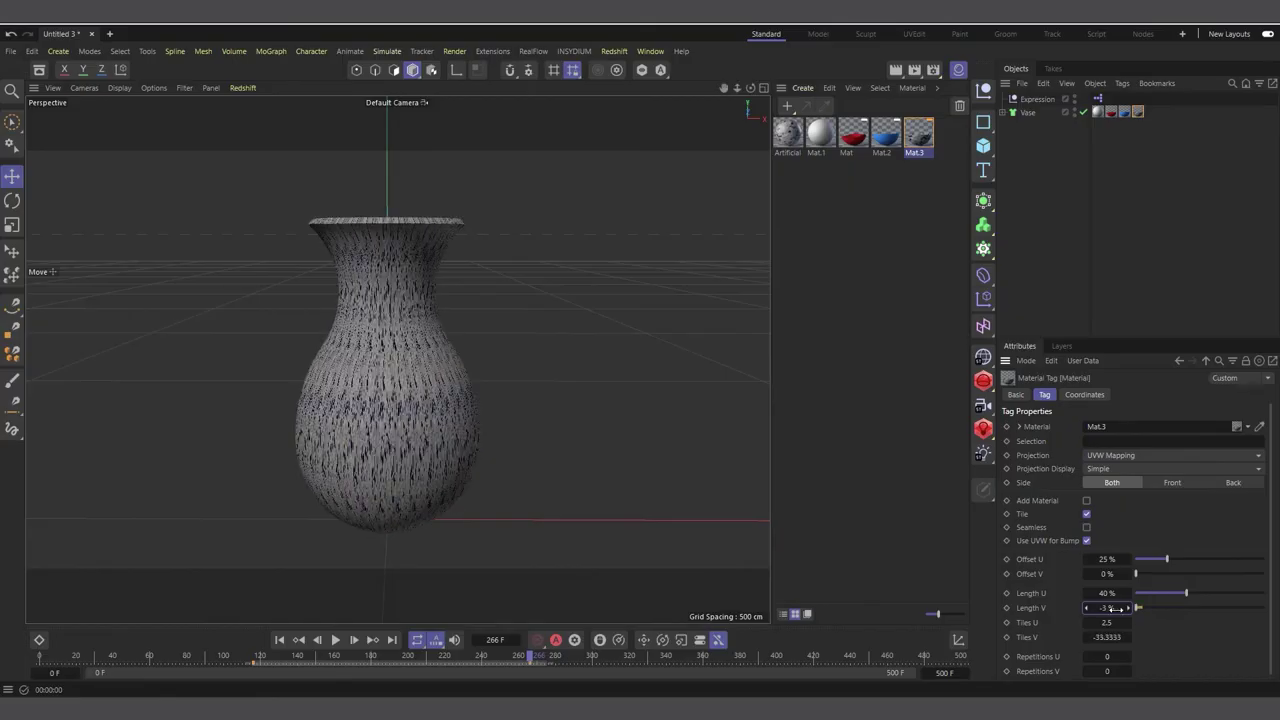
left_click(1109, 607)
type("20")
key("Return")
type("2")
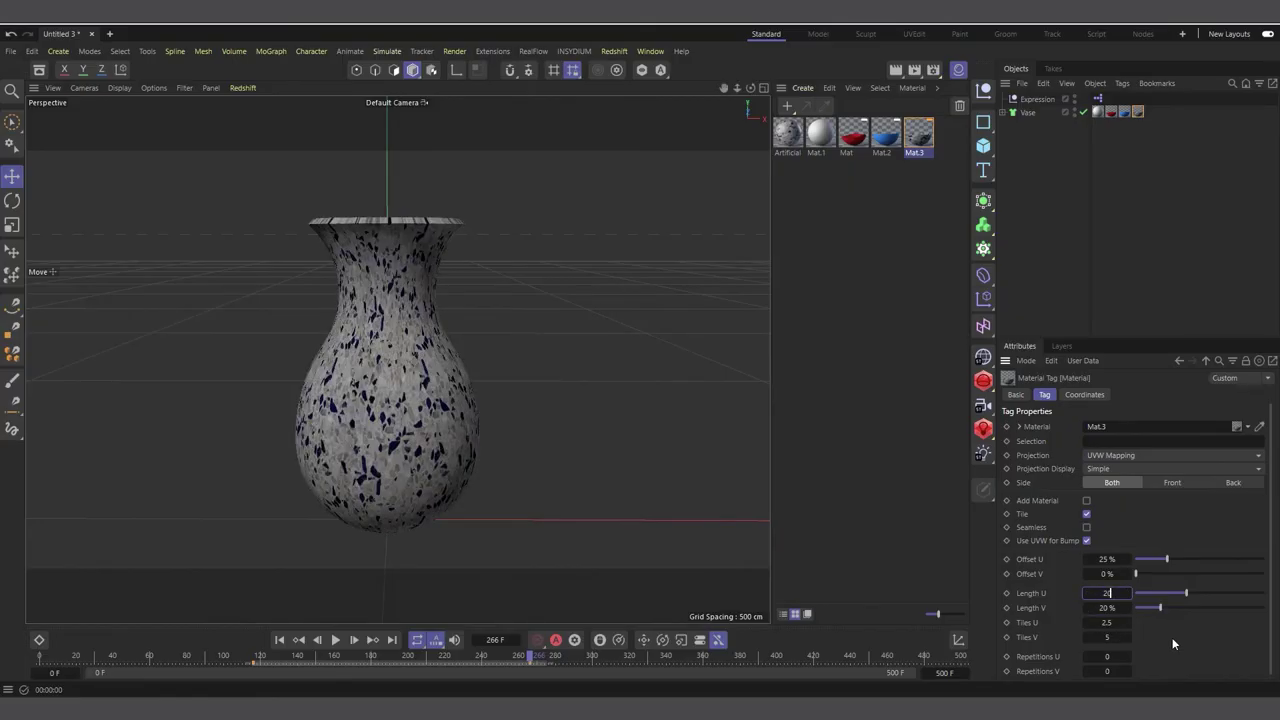
type("0")
key("Return")
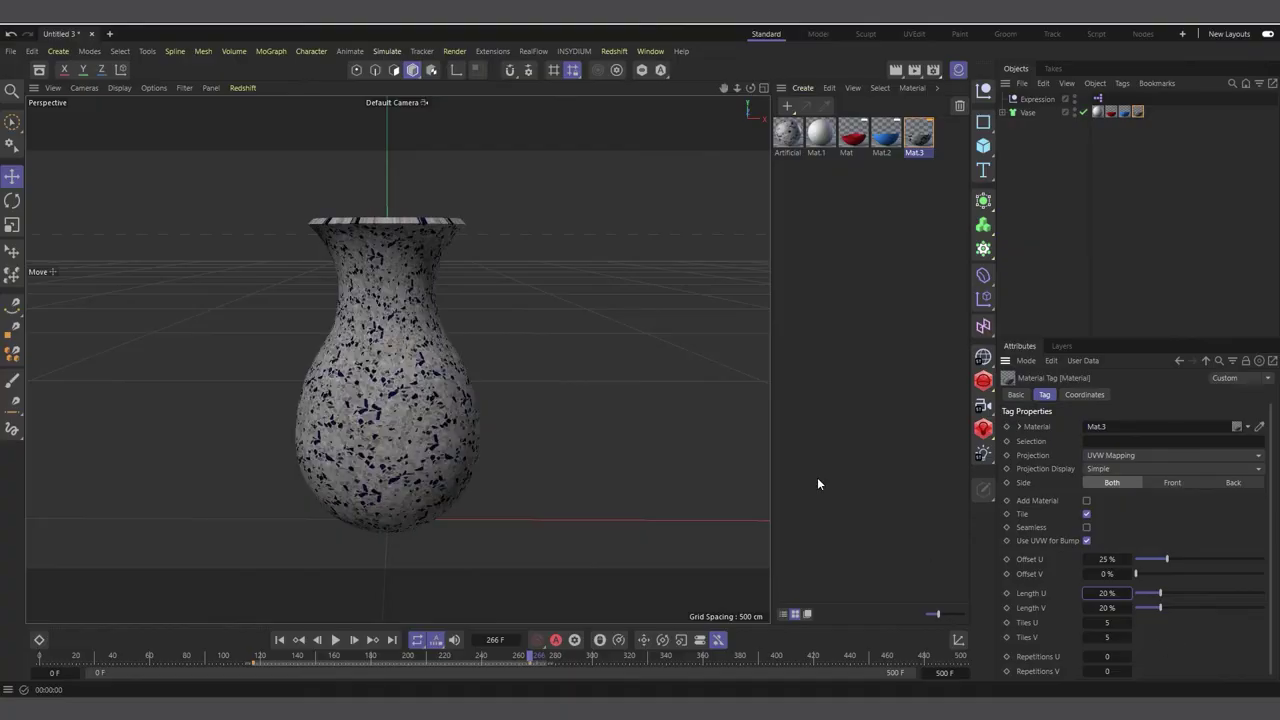
Play the animation from the start, stop at frame 178 and render the view to inspect the stone texture transition
left_click(279, 639)
left_click(335, 640)
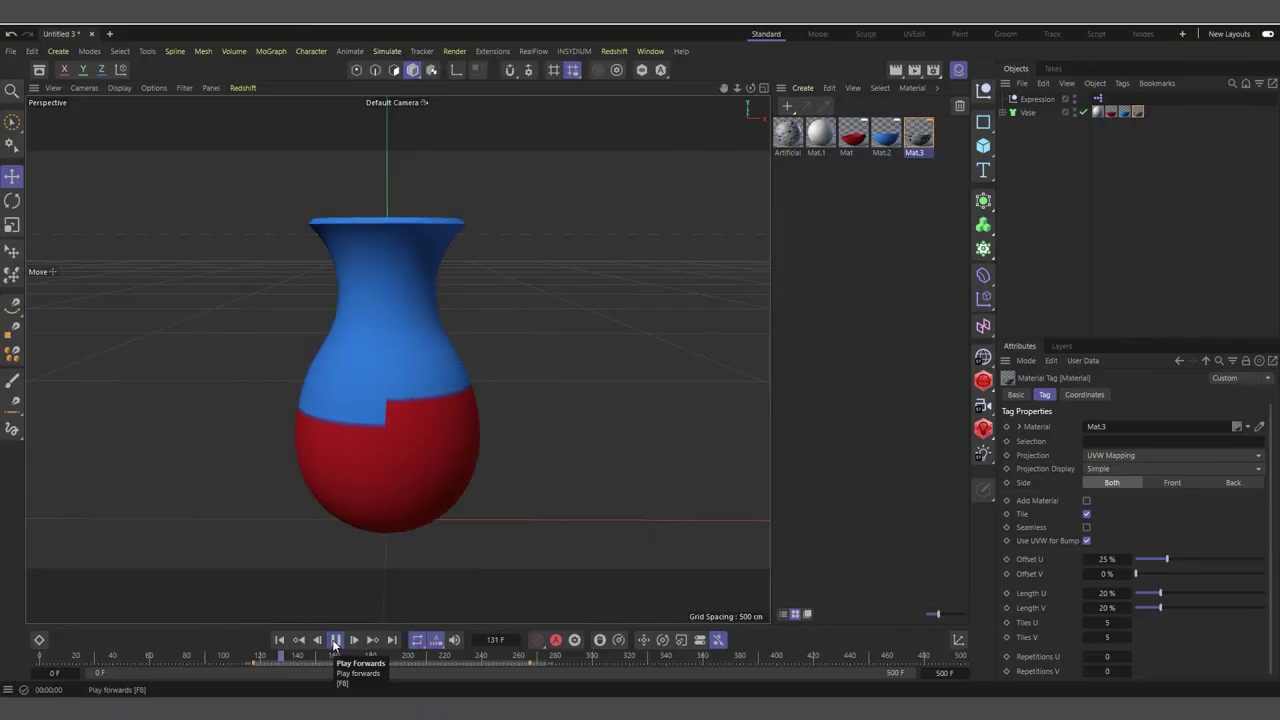
left_click(335, 640)
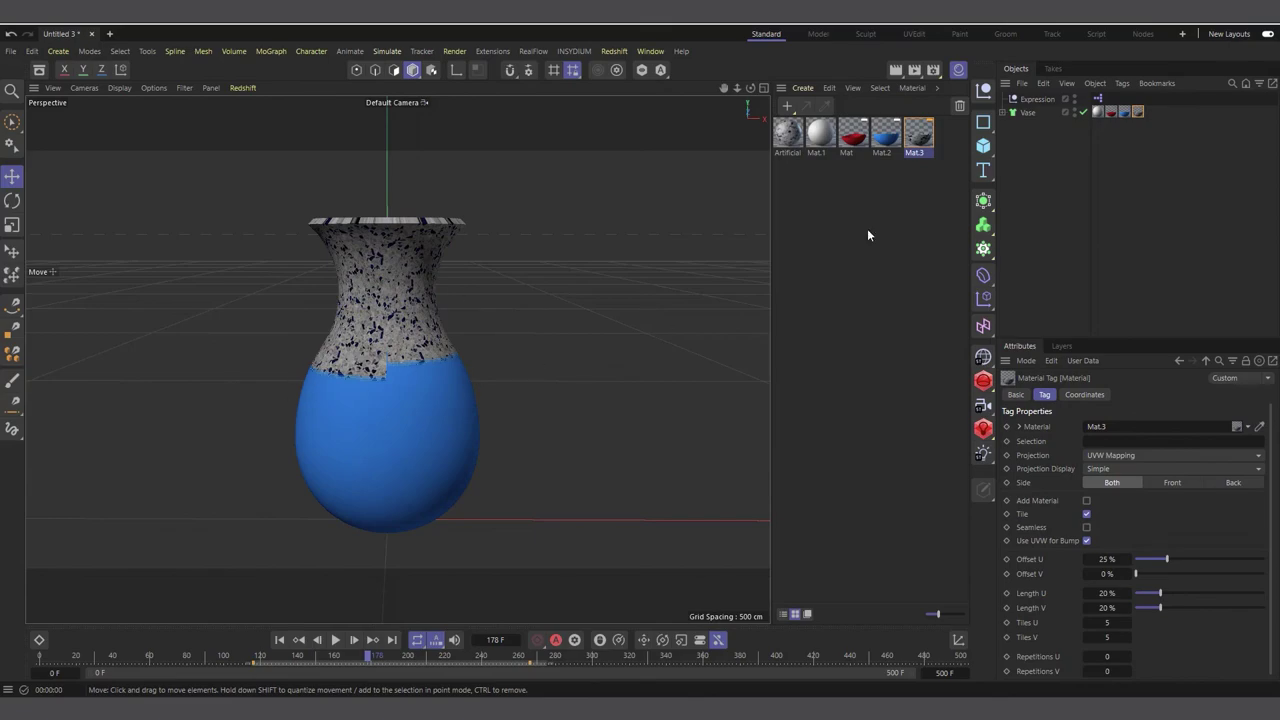
left_click(900, 67)
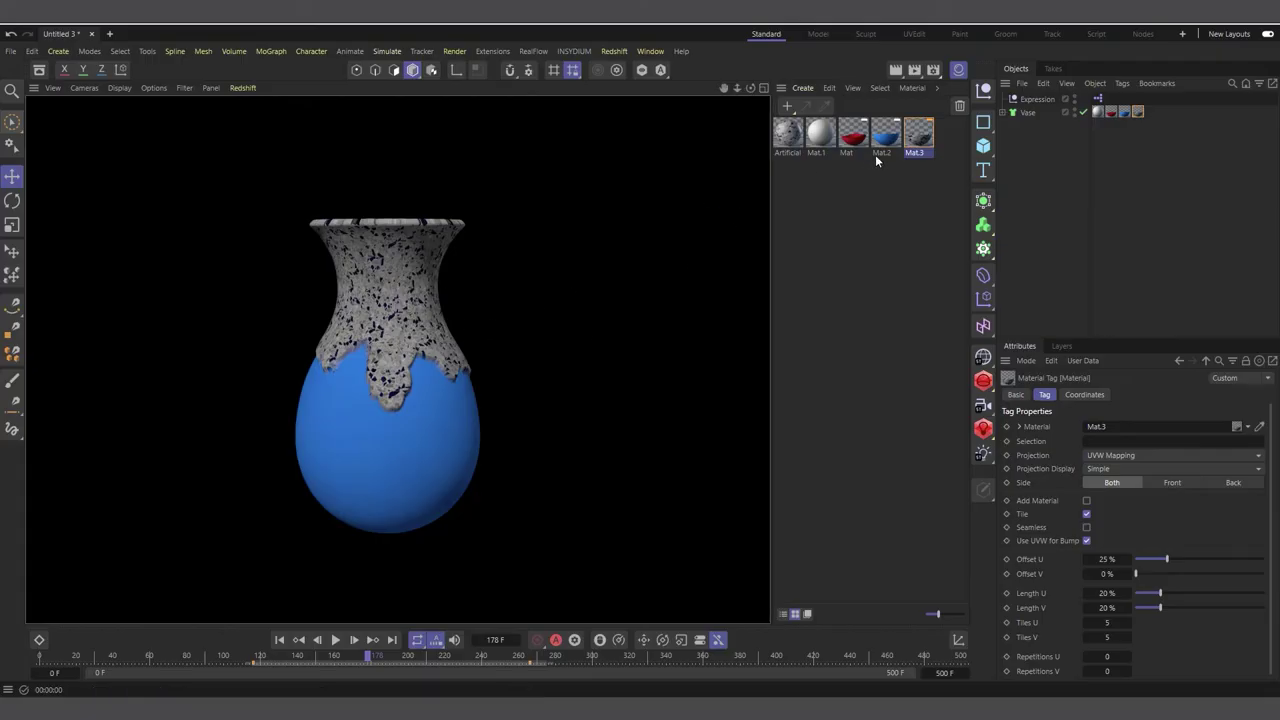
Open the displacement channel of the Mat.3 material and bring up its gradient shader for editing
left_click(920, 140)
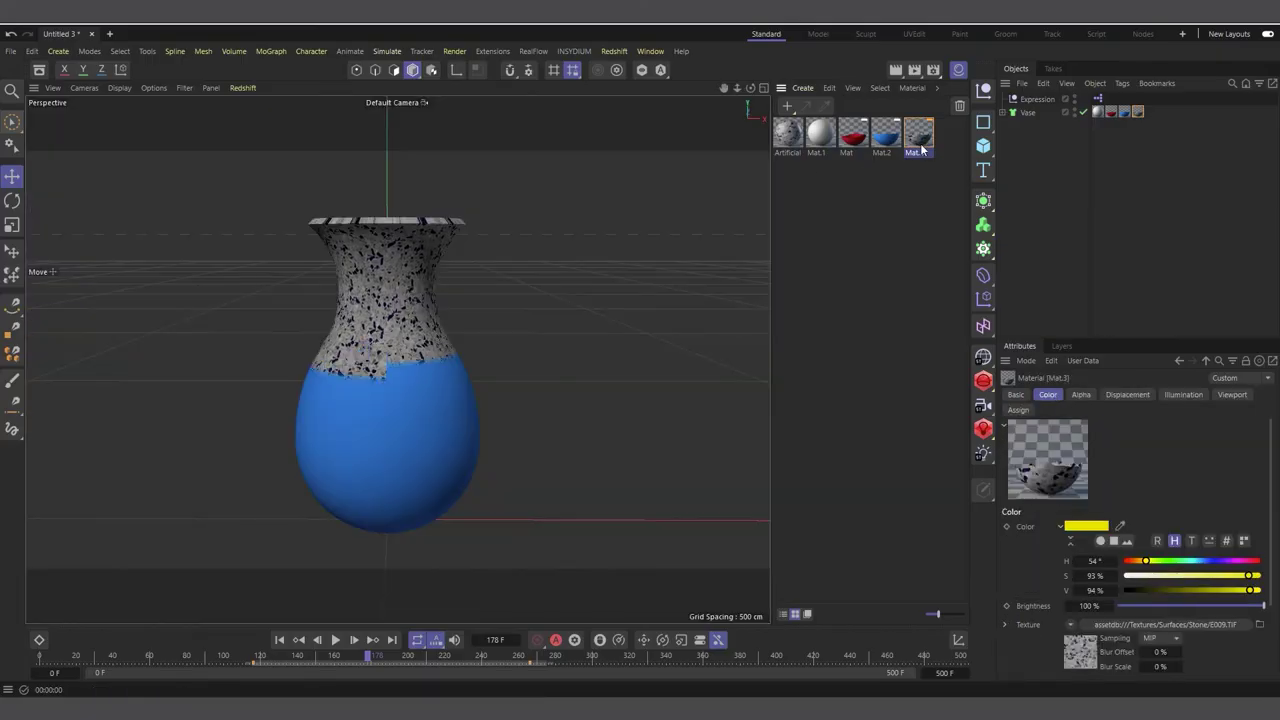
double_click(925, 143)
left_click(759, 424)
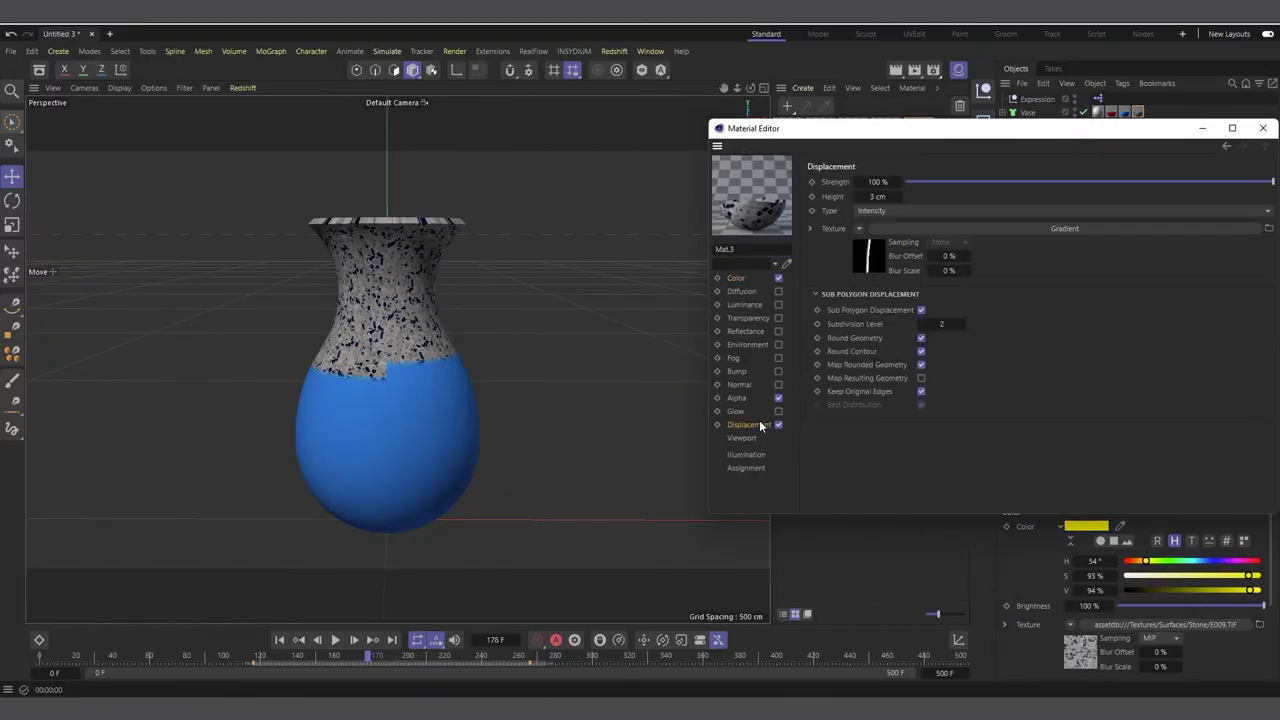
left_click_drag(943, 129, 760, 143)
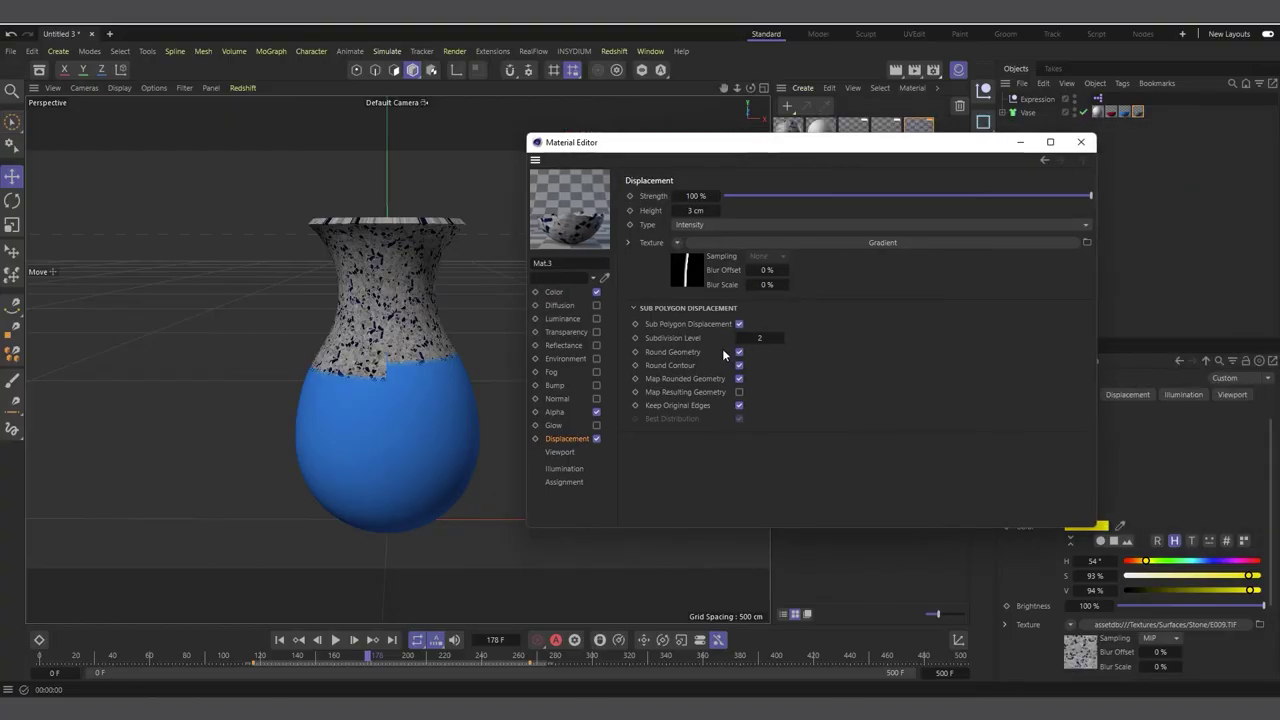
left_click(686, 276)
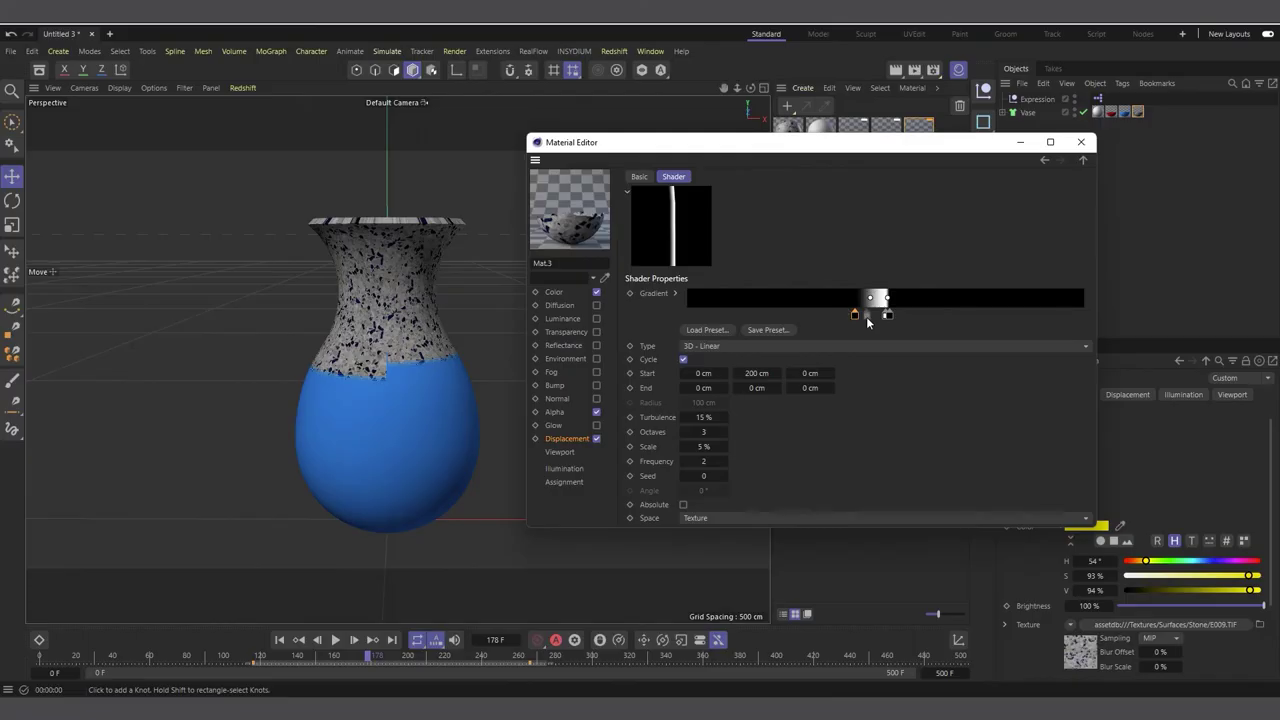
Add two knots before the displacement gradient's white band, set the middle one's value to 20% and render the view at frame 193
left_click(827, 316)
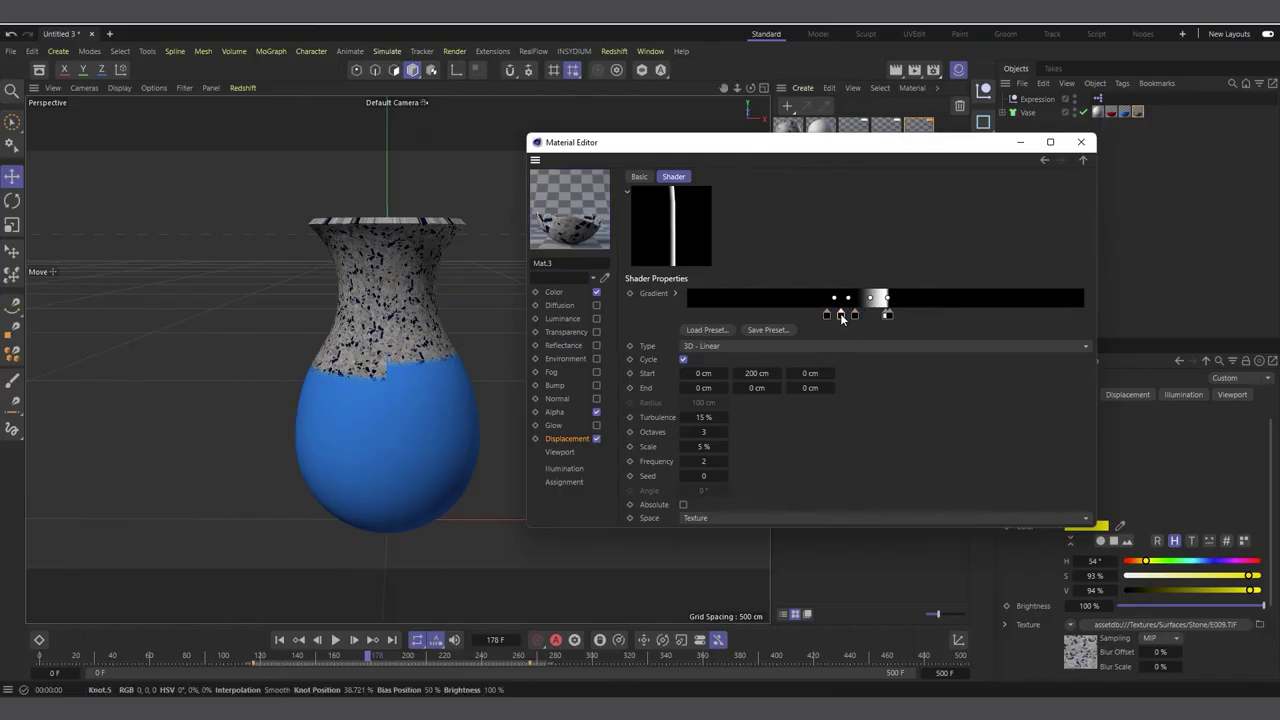
double_click(841, 315)
left_click(799, 372)
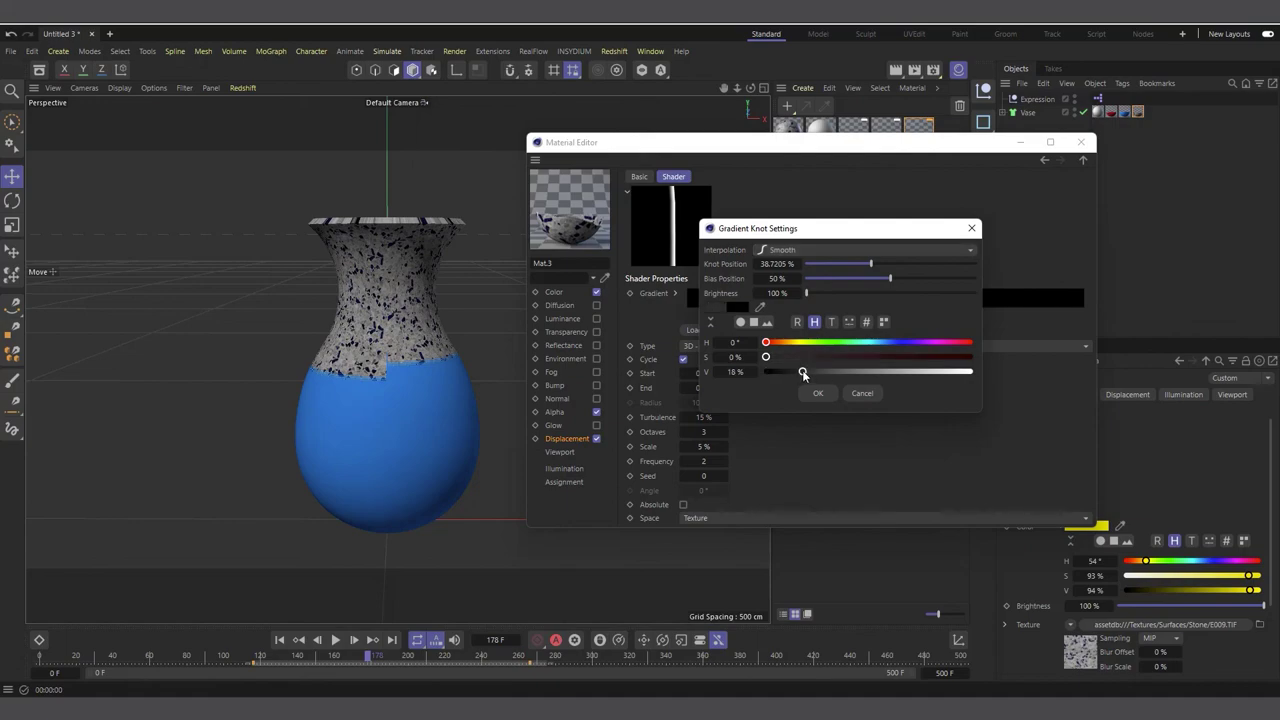
left_click_drag(801, 373, 803, 373)
left_click(825, 392)
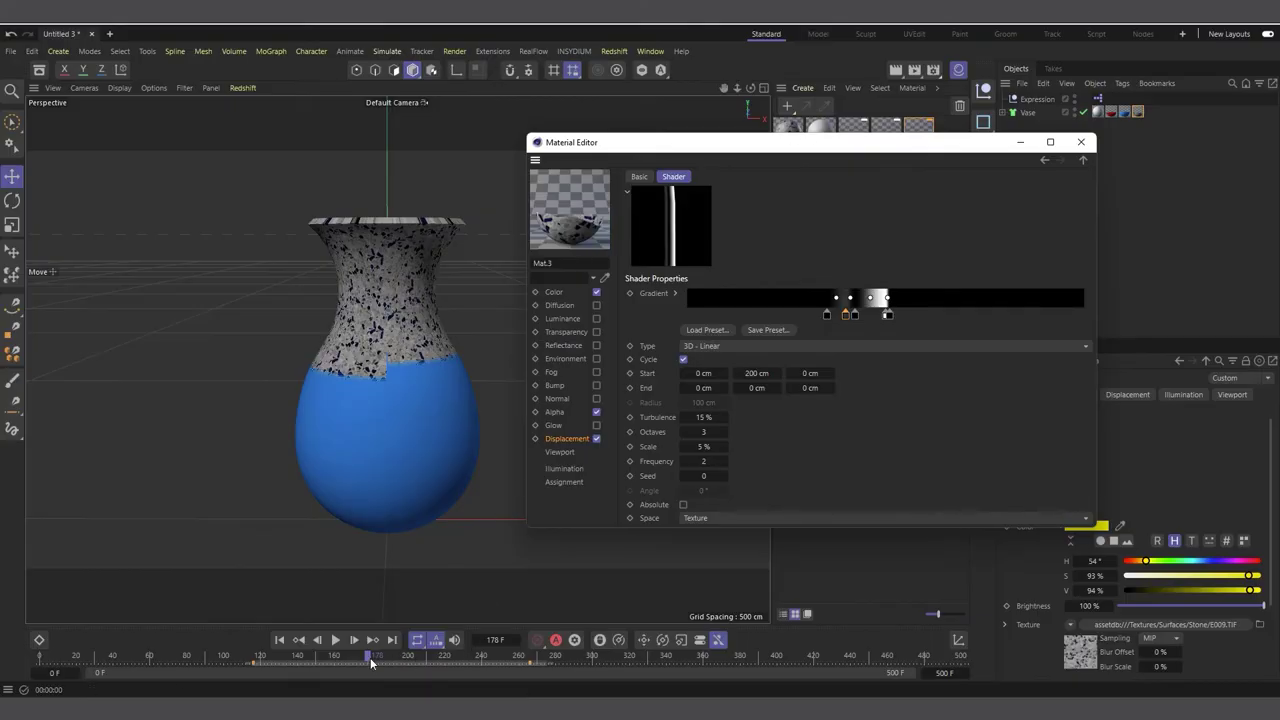
left_click_drag(370, 662, 397, 662)
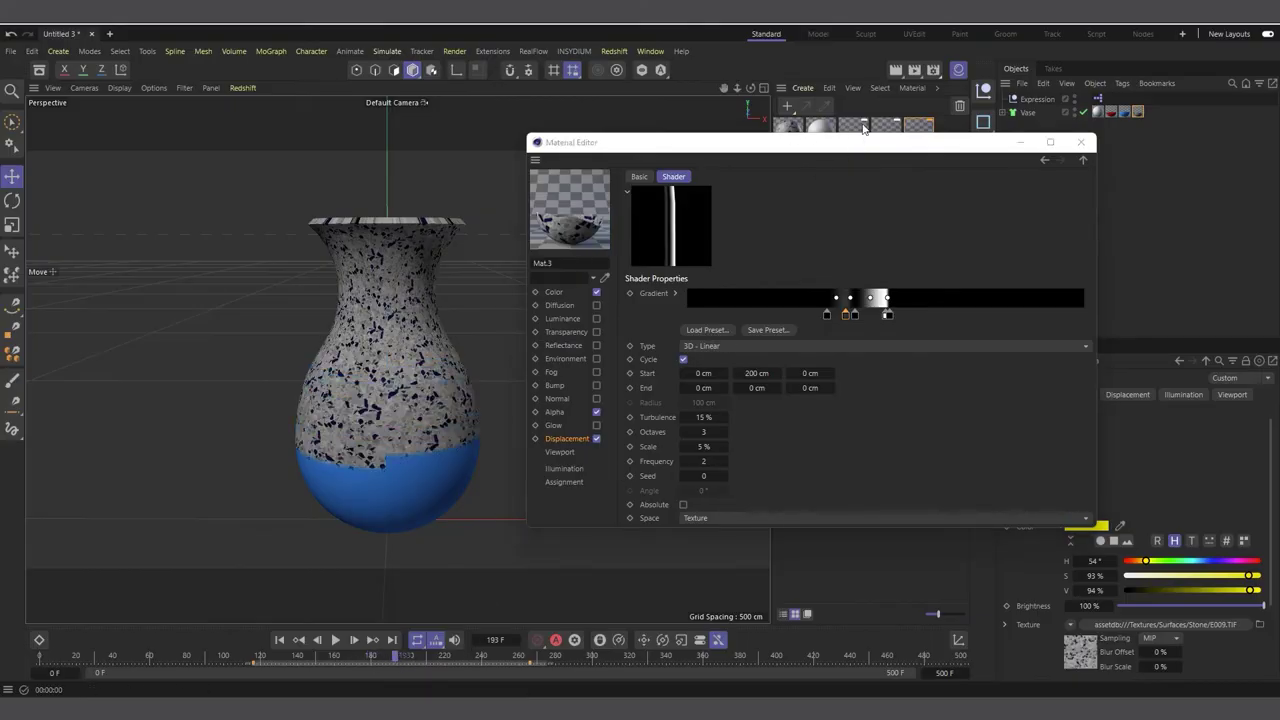
left_click(897, 69)
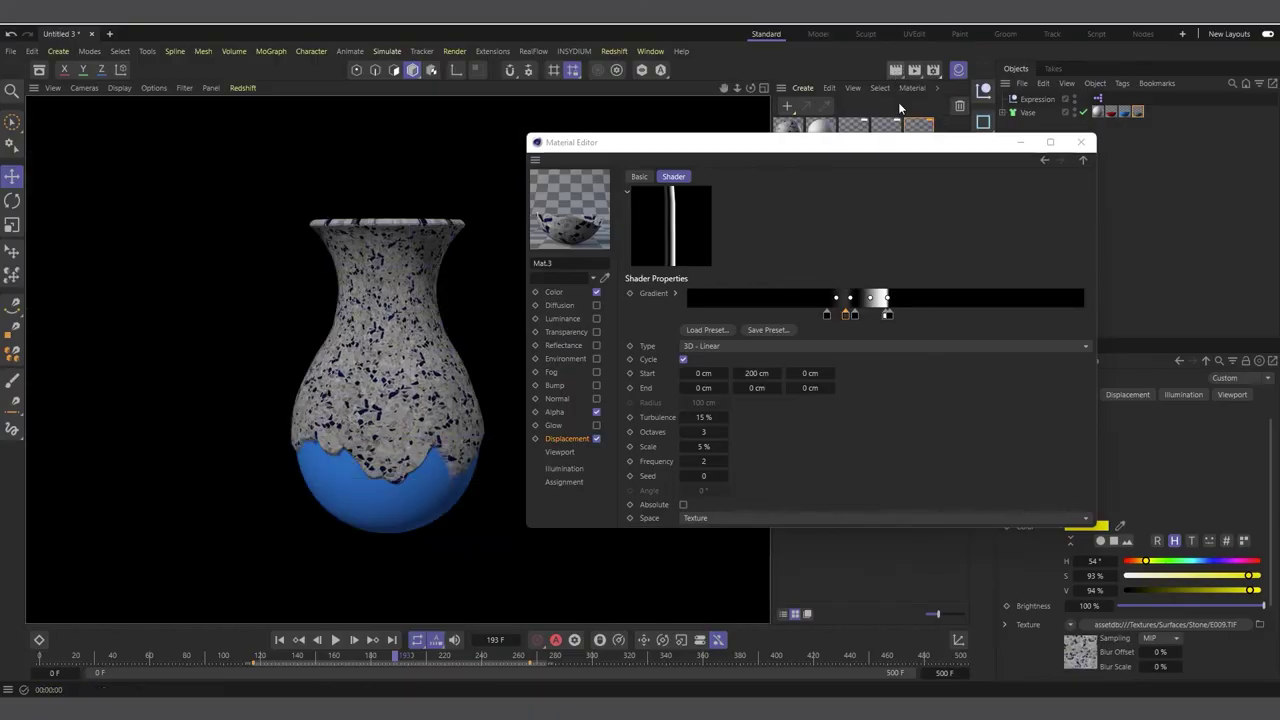
Set the grey displacement gradient knot's value to 40%, move the outermost black knot closer to it and render the view
double_click(848, 316)
left_click(852, 373)
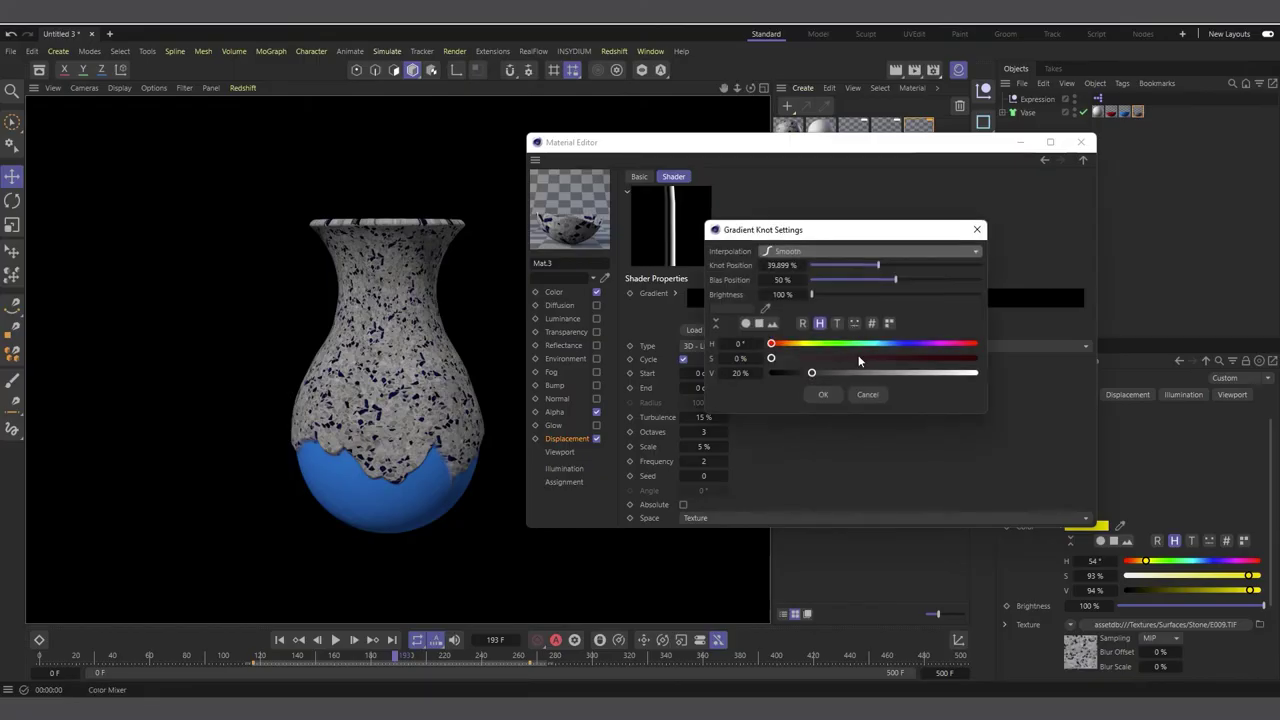
left_click(823, 394)
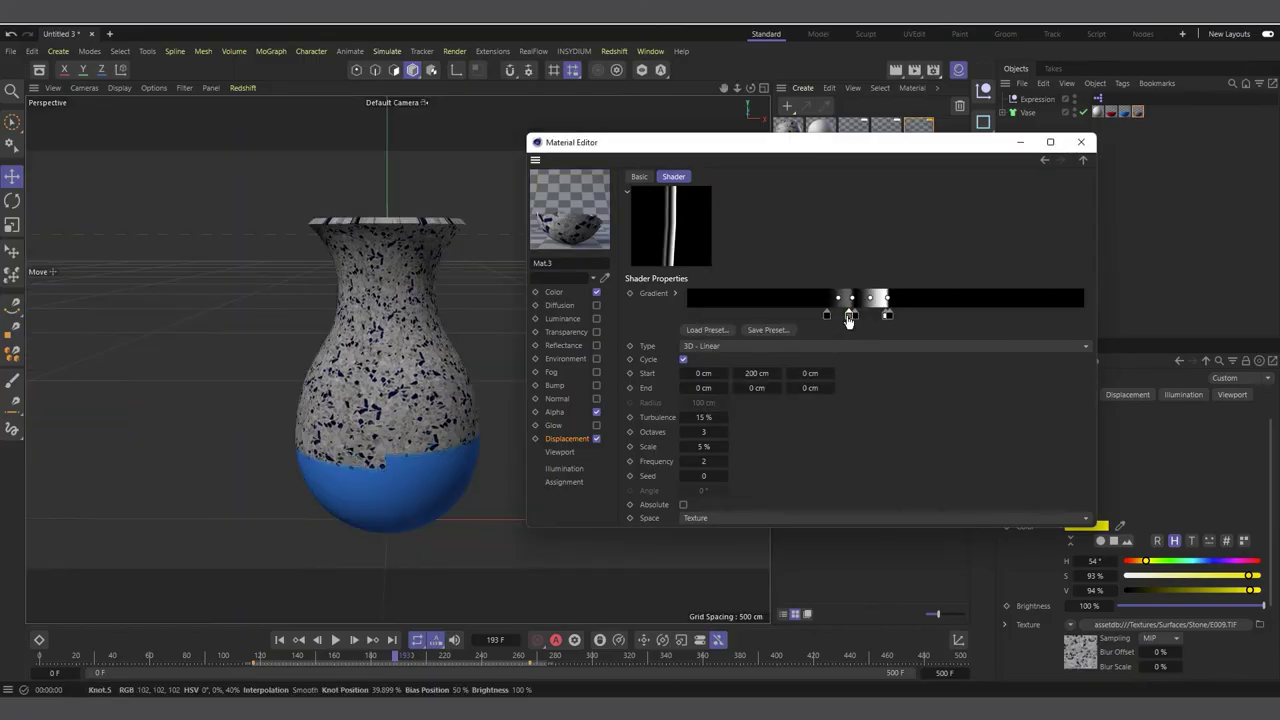
left_click_drag(826, 316, 840, 318)
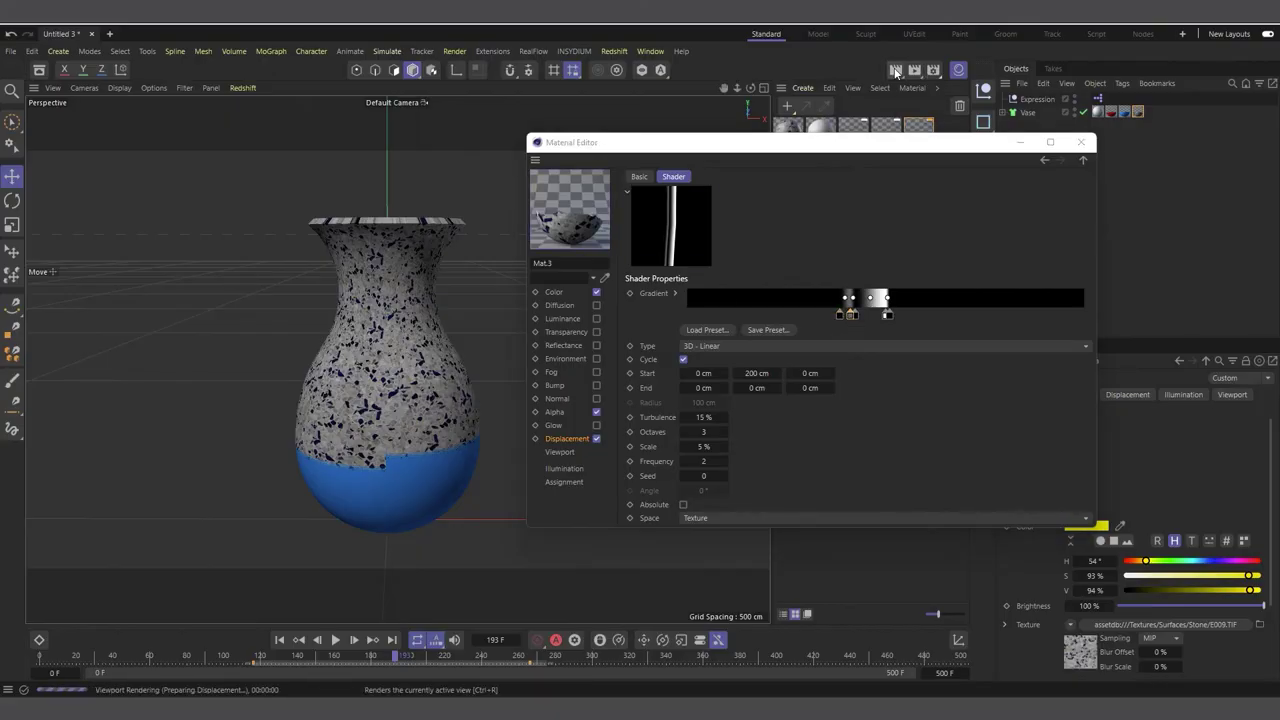
left_click(896, 72)
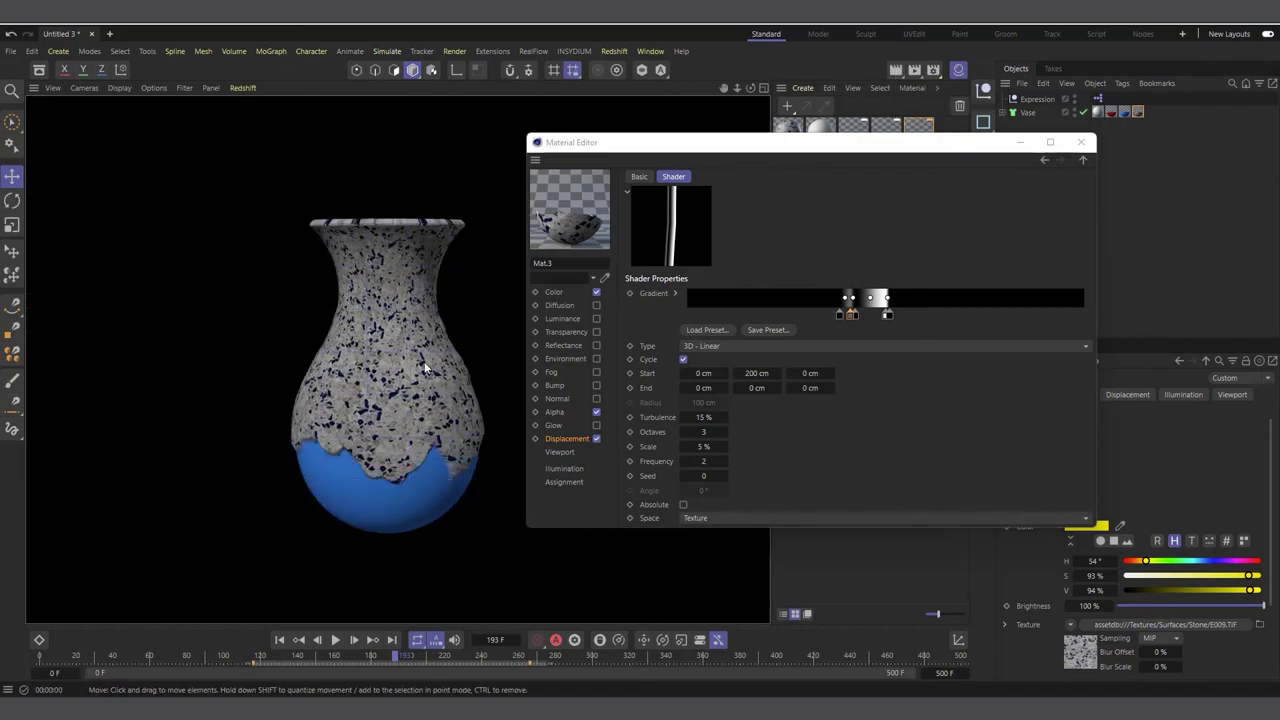
Brighten the grey knot of the displacement gradient to nearly white
double_click(851, 314)
left_click_drag(851, 377, 945, 373)
left_click(827, 395)
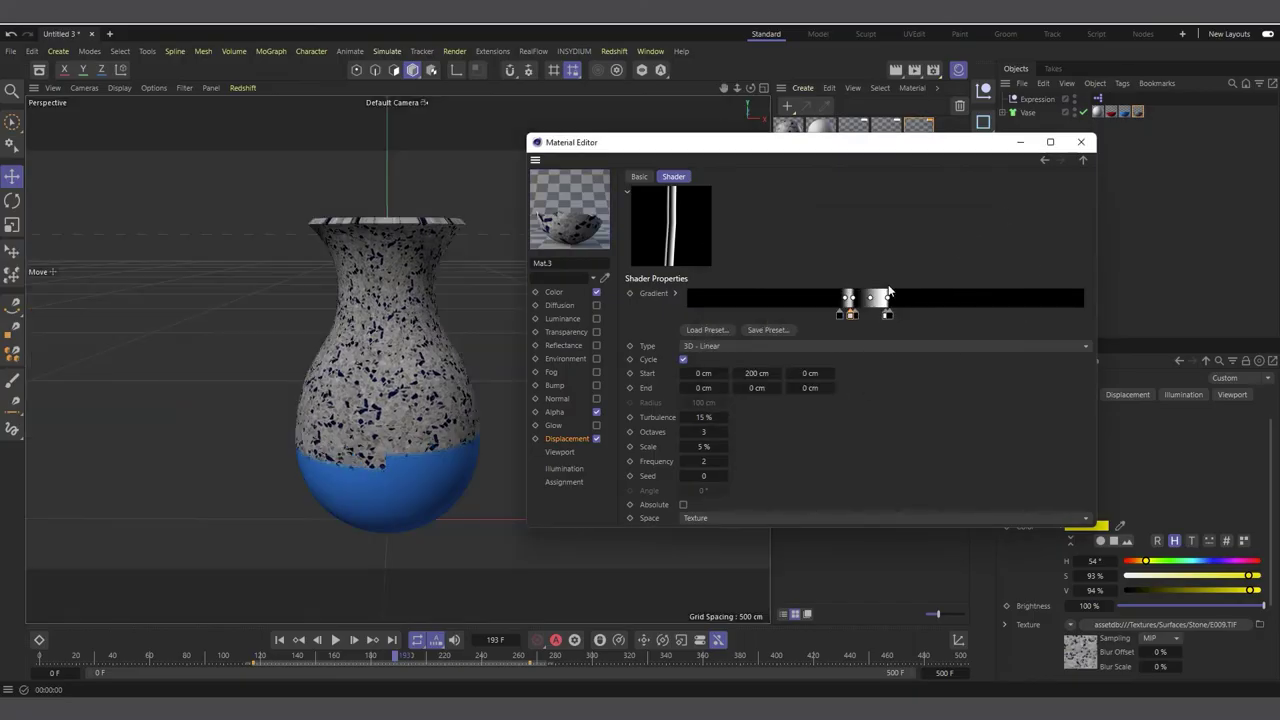
Move the narrow secondary stripe's knots closer to the displacement gradient's main white band and render the view
left_click(1050, 142)
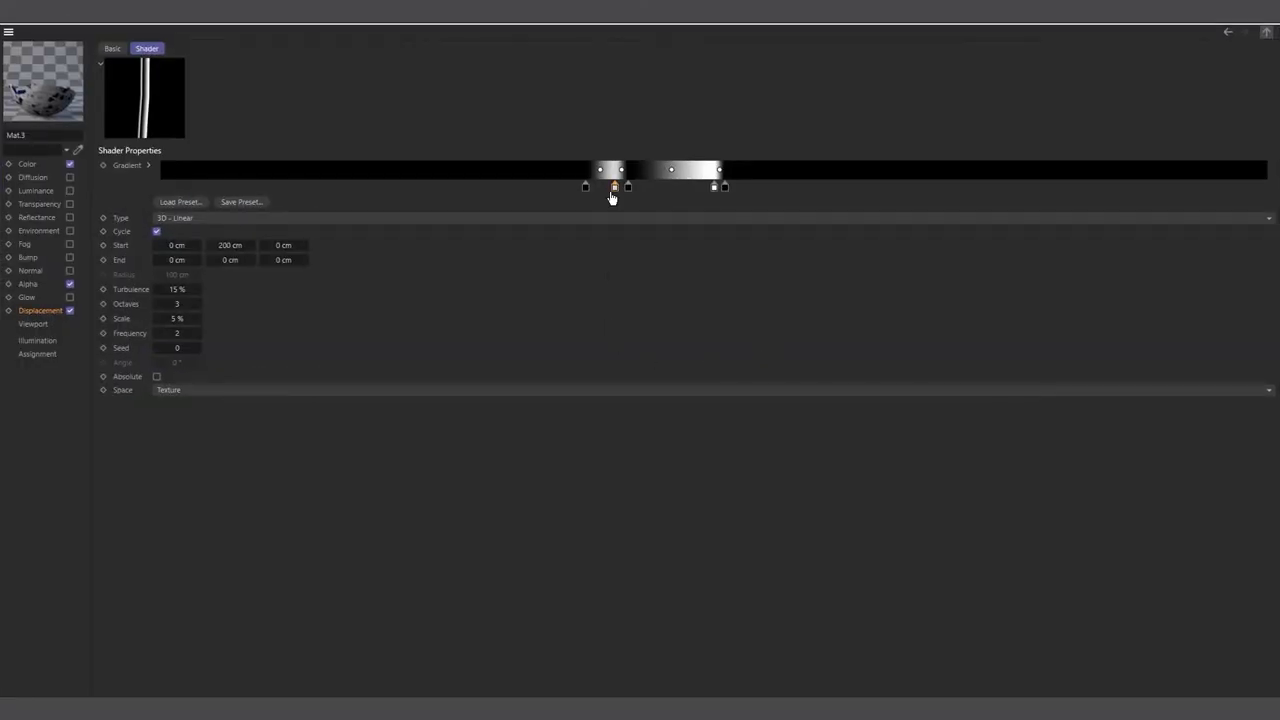
mouse_move(615, 189)
left_mouse_down()
mouse_move(651, 190)
mouse_move(586, 191)
mouse_move(607, 189)
left_mouse_up()
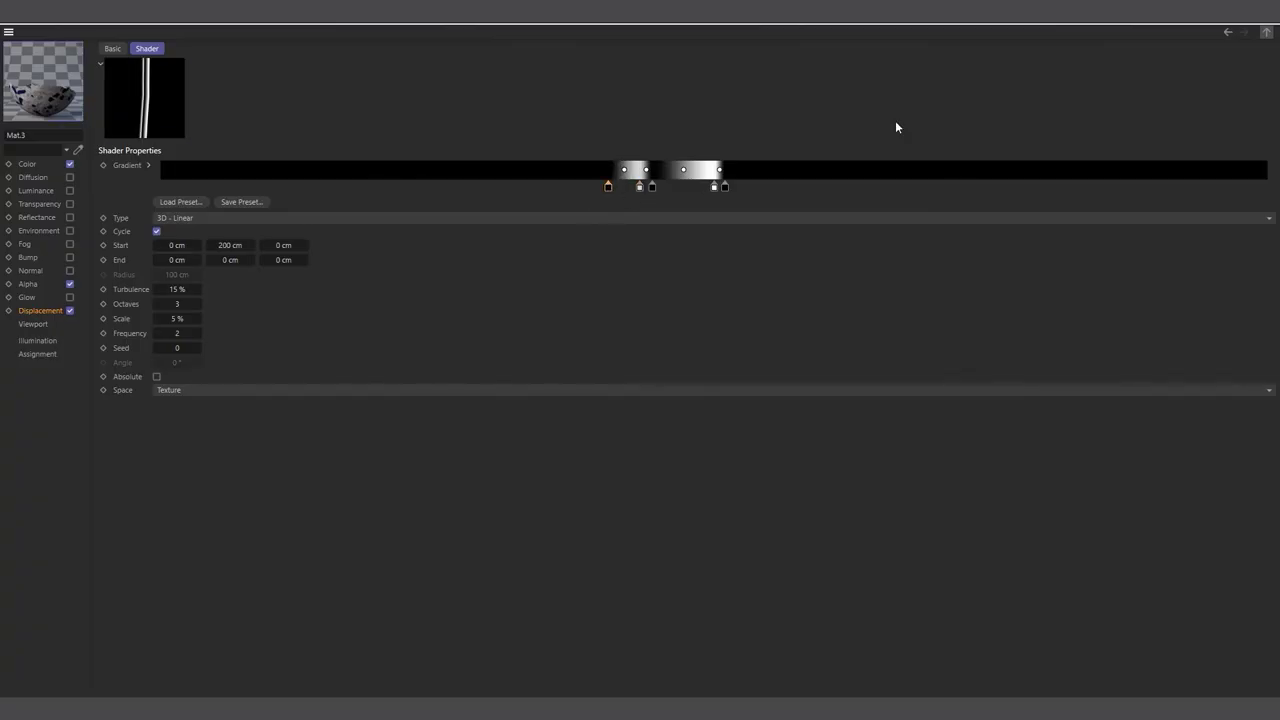
left_click(1216, 27)
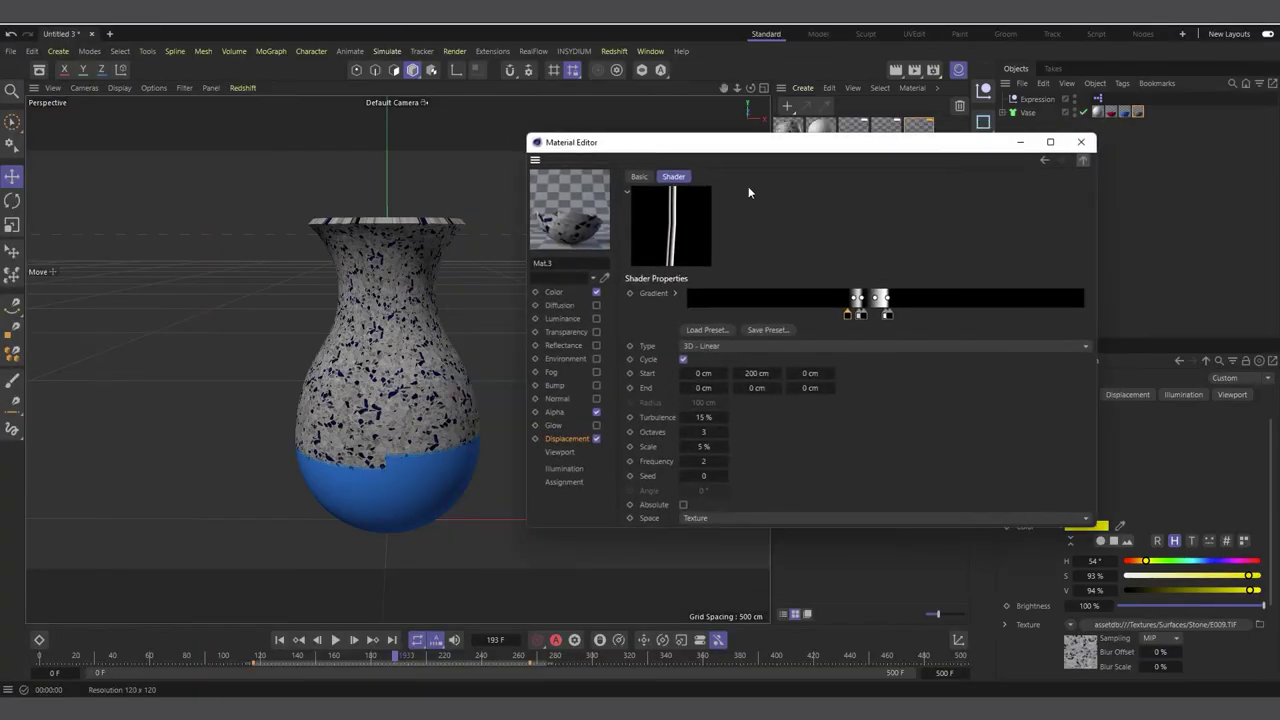
left_click(896, 70)
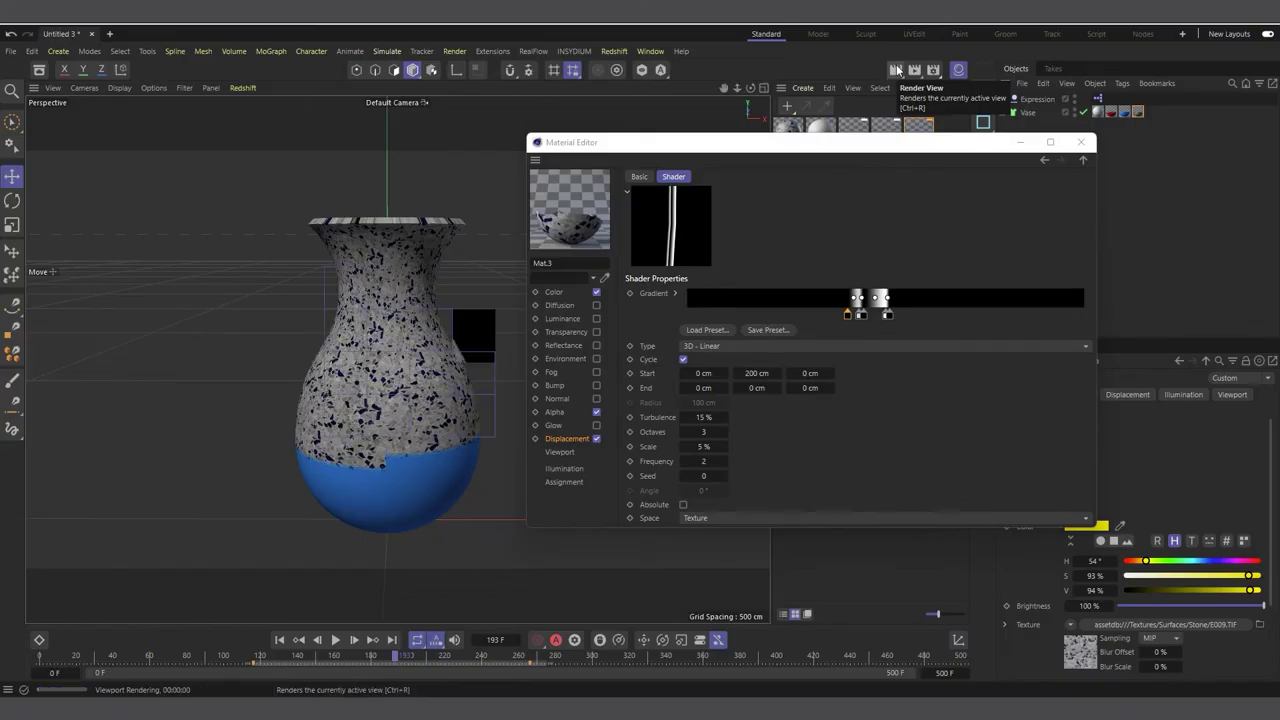